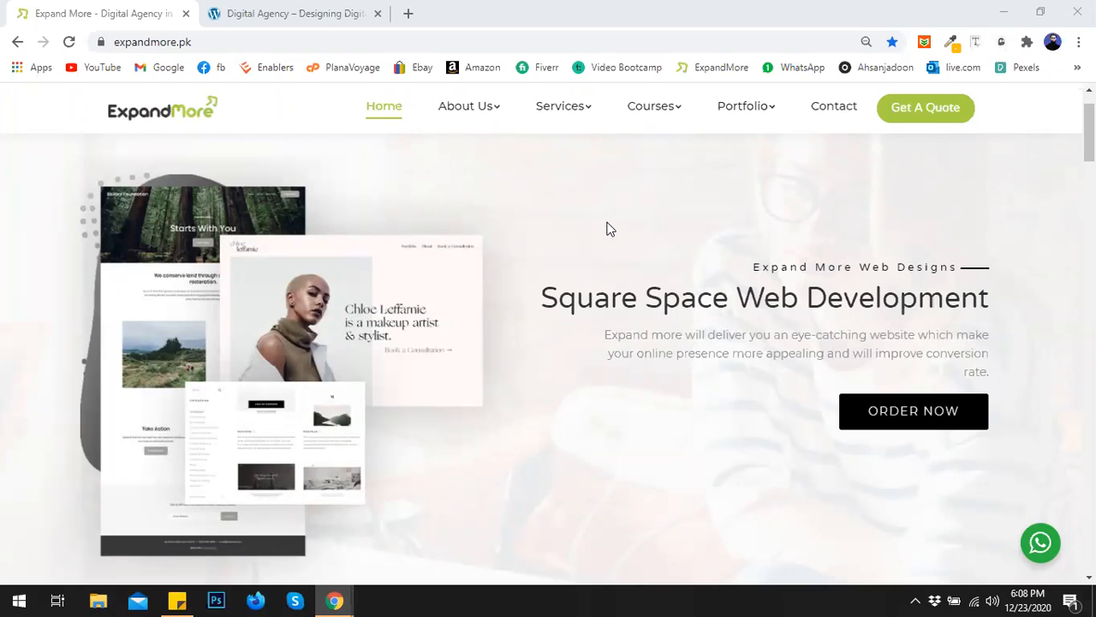
Step: Open the WordPress admin login at expand.pk/bootcamp/wp-admin and close the Expand More tab
click(249, 14)
click(245, 42)
key(End)
text(wp-admin)
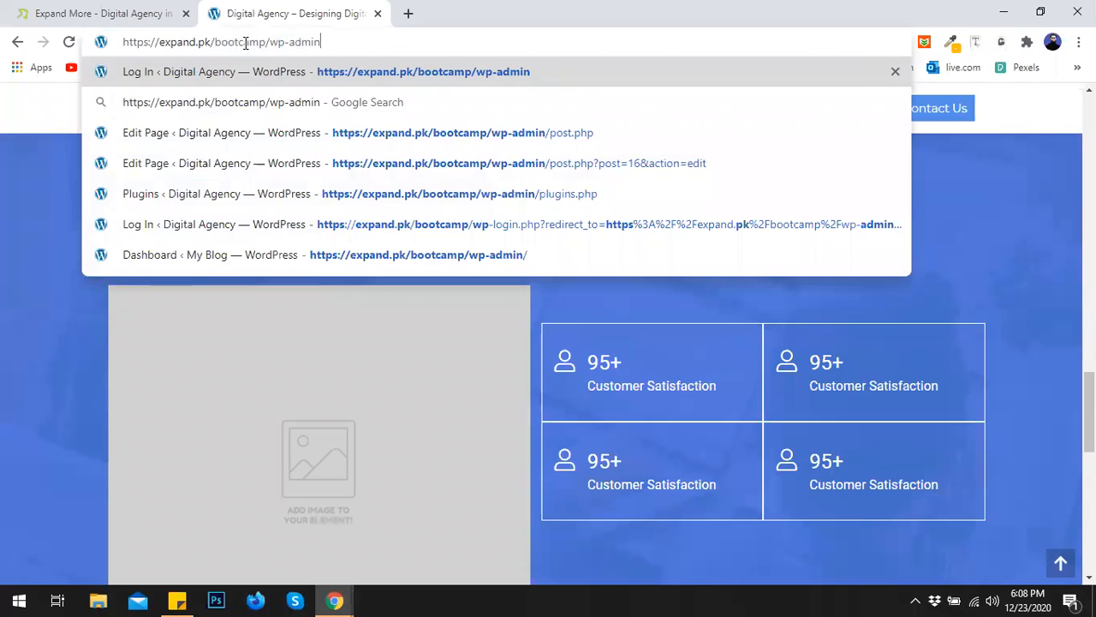
key(Return)
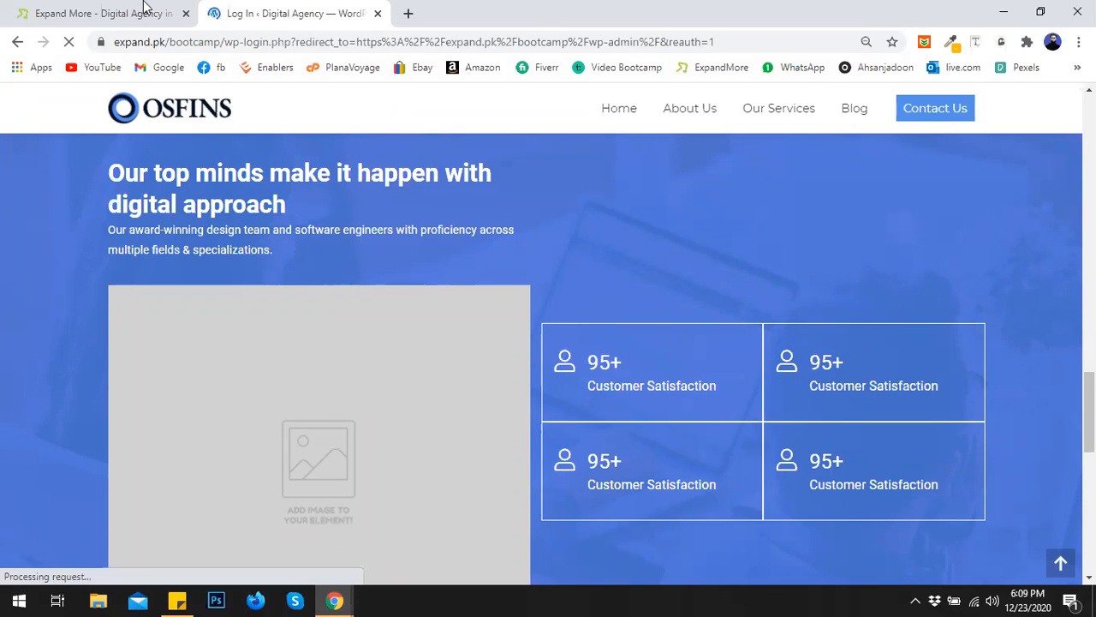
click(185, 12)
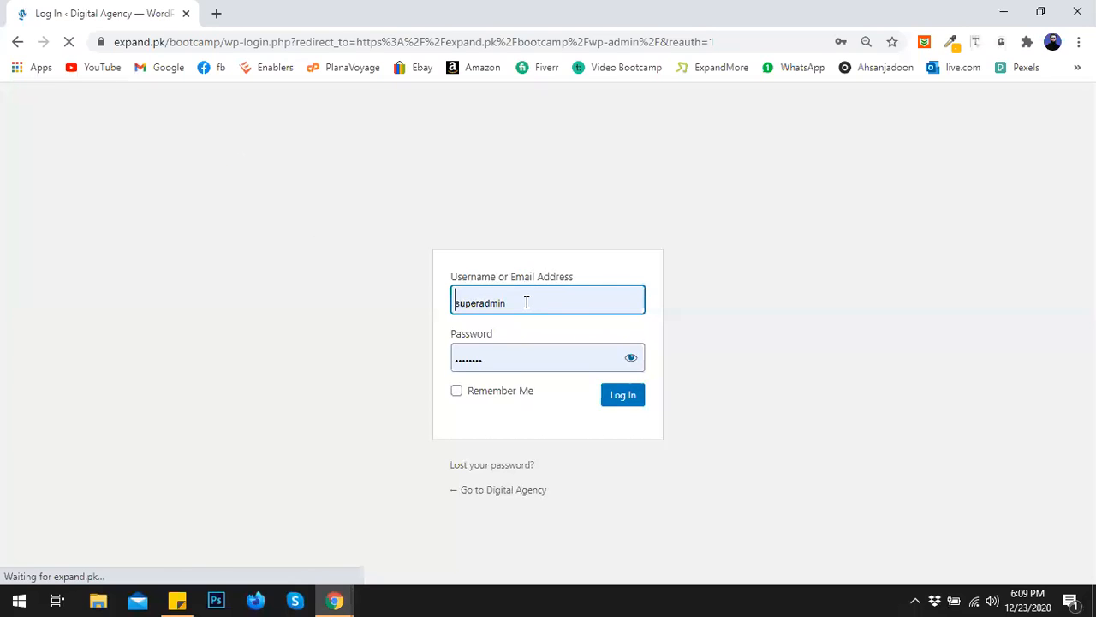
Step: Log in to the WordPress site with the username admin and the account password, re-entering the password after the first attempt
drag(531, 301, 403, 312)
key(ctrl+a)
text(a)
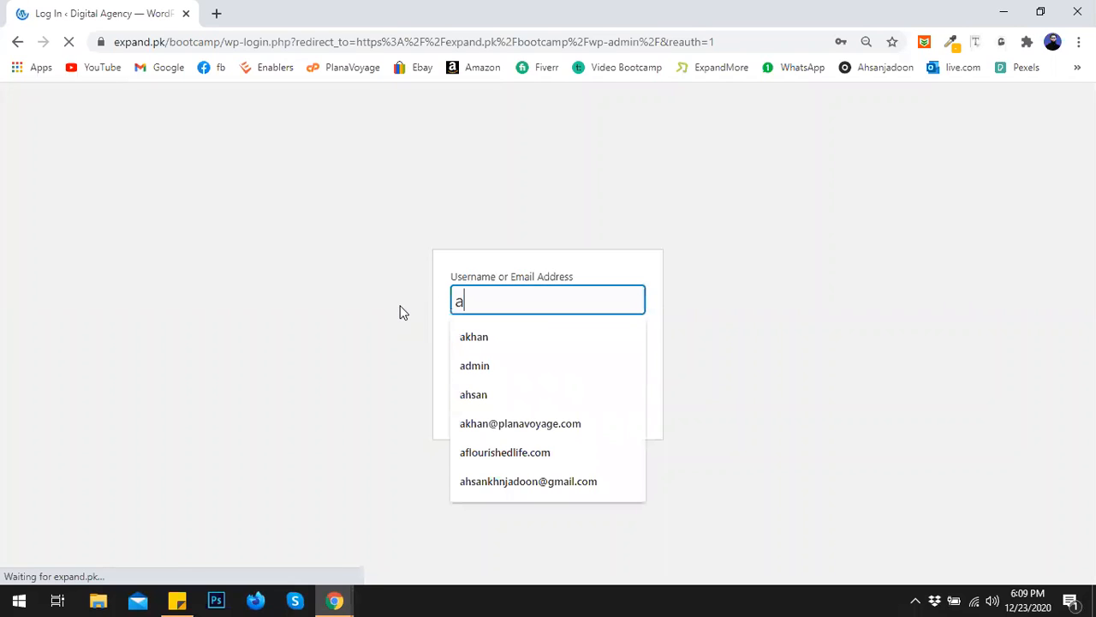
text(dmin)
key(Tab)
text(••••••••)
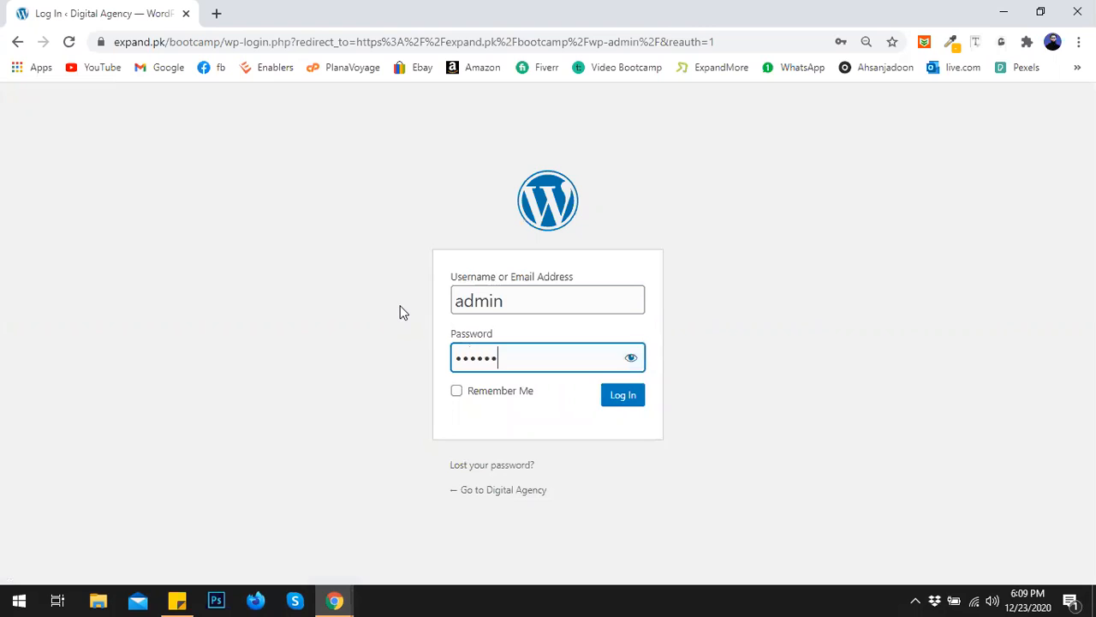
text(••••)
key(Return)
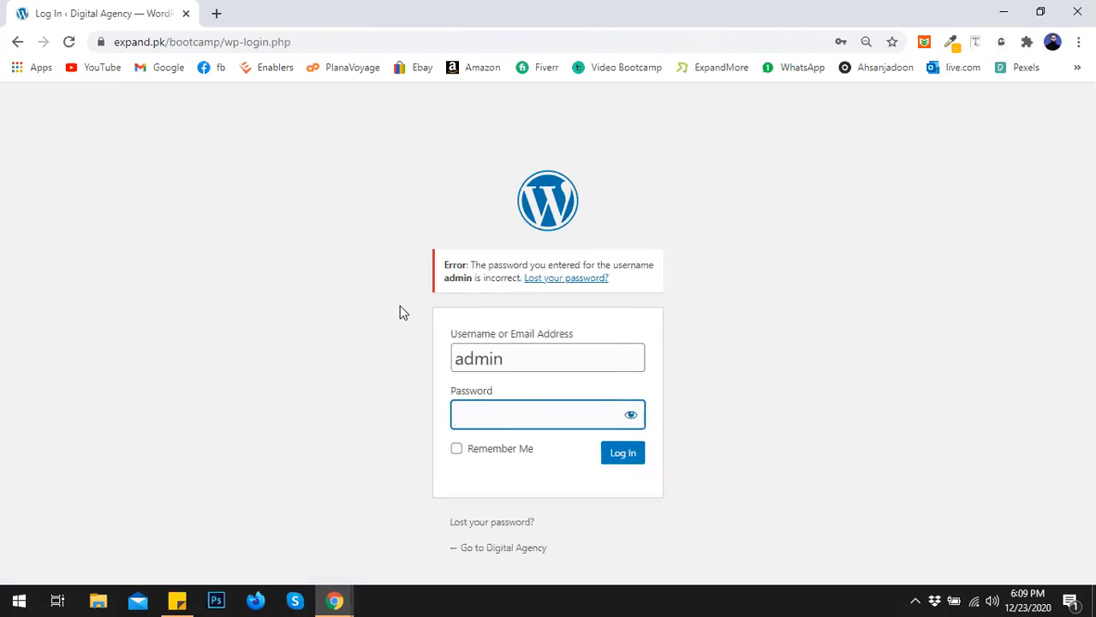
text(••••••)
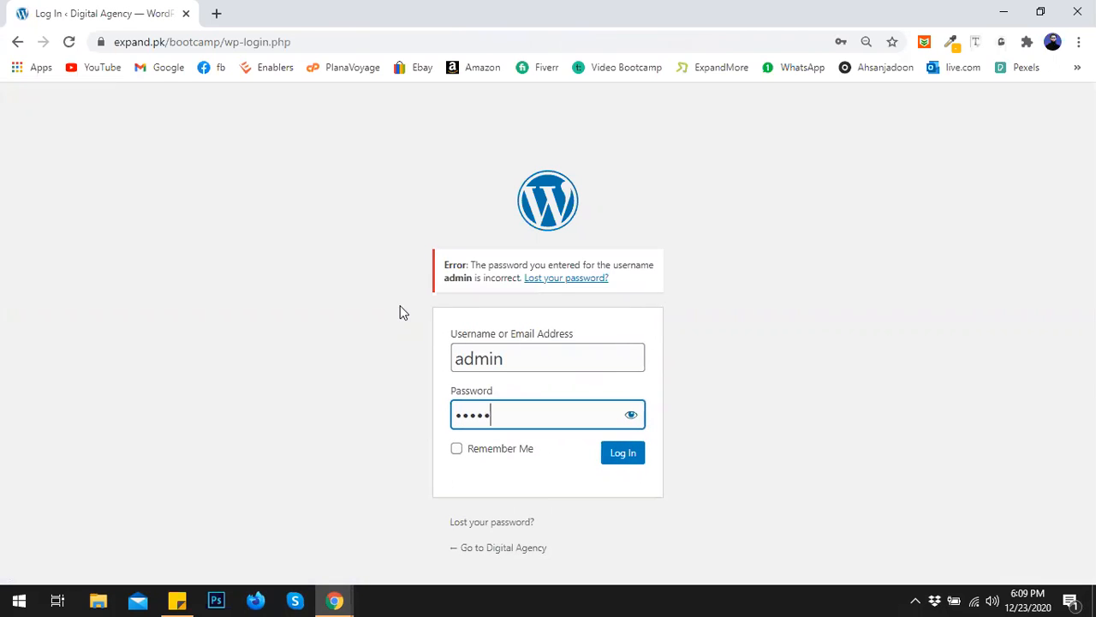
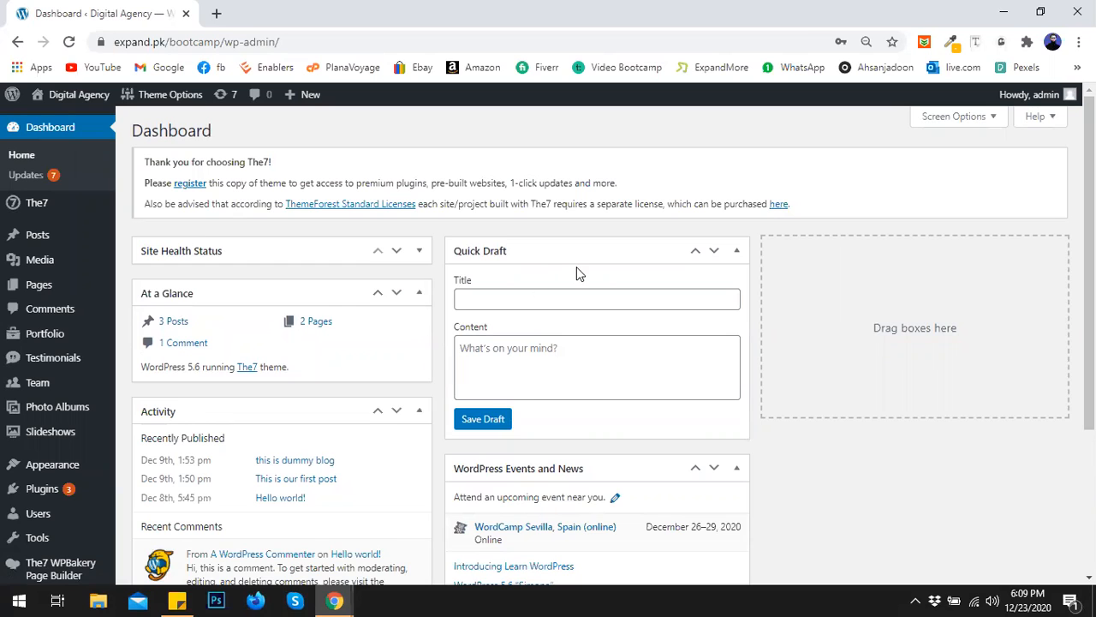
Step: Open the page for adding new plugins and search for "woo commerce"
key(ctrl+plus)
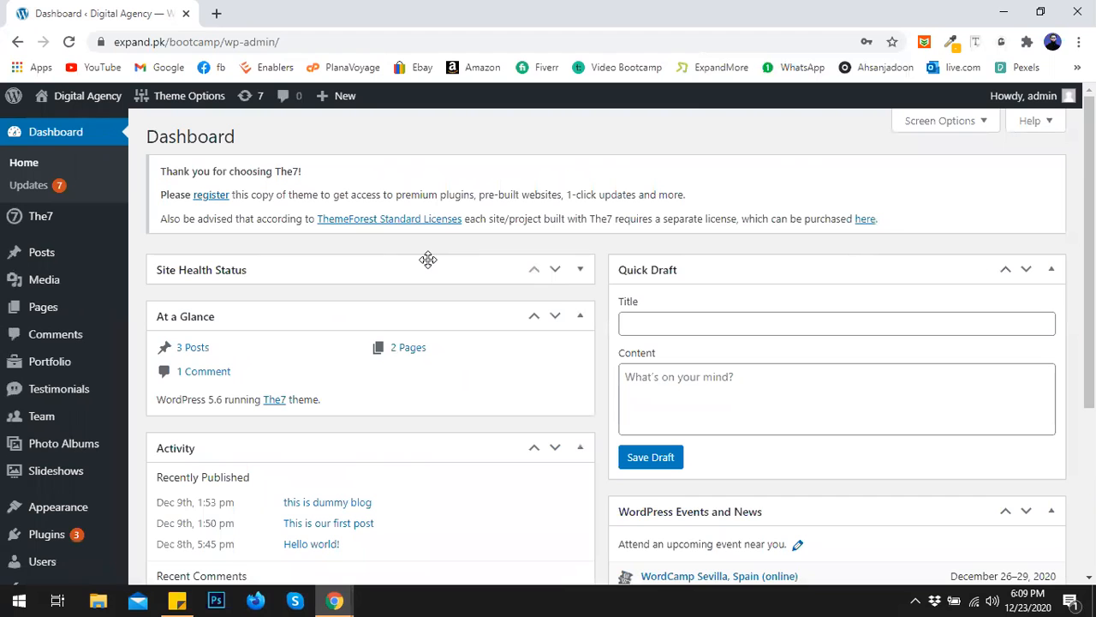
scroll(211, 377, down, 2)
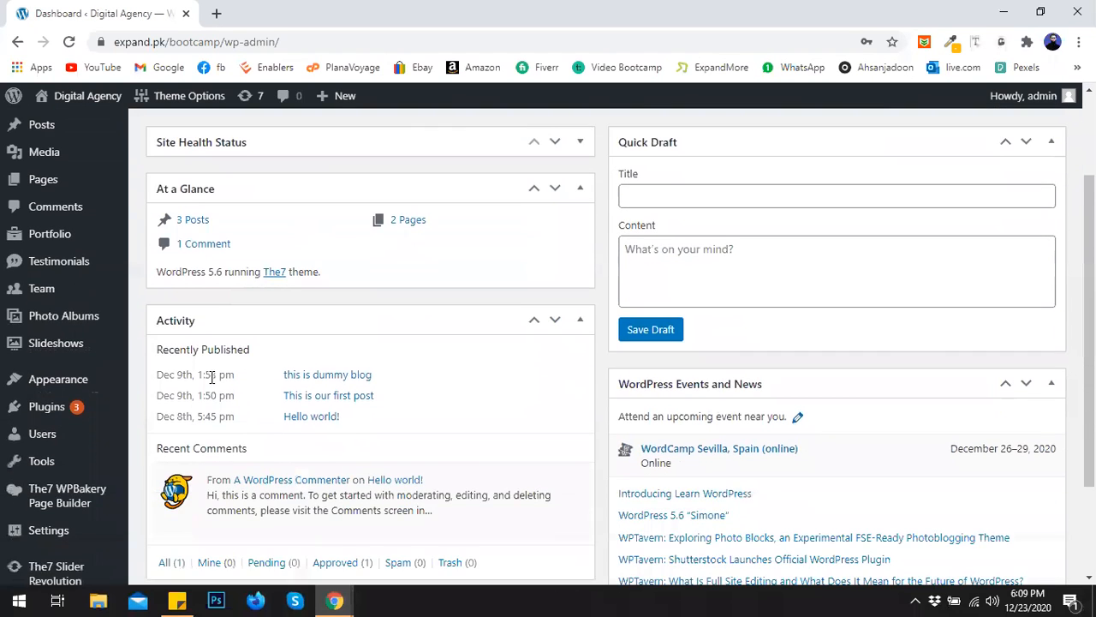
click(158, 400)
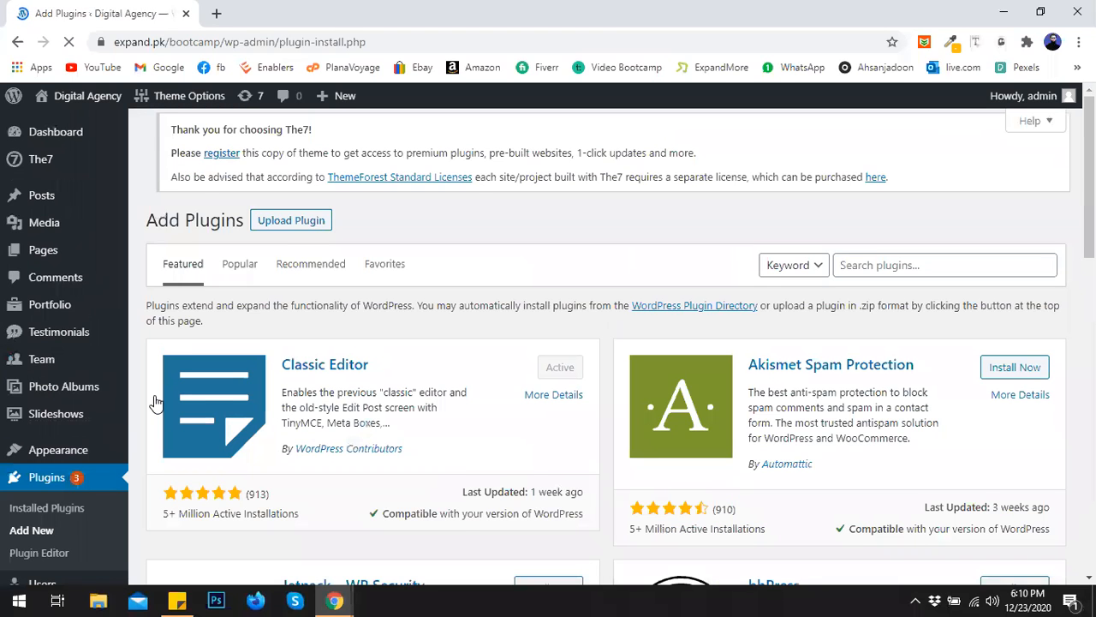
click(876, 270)
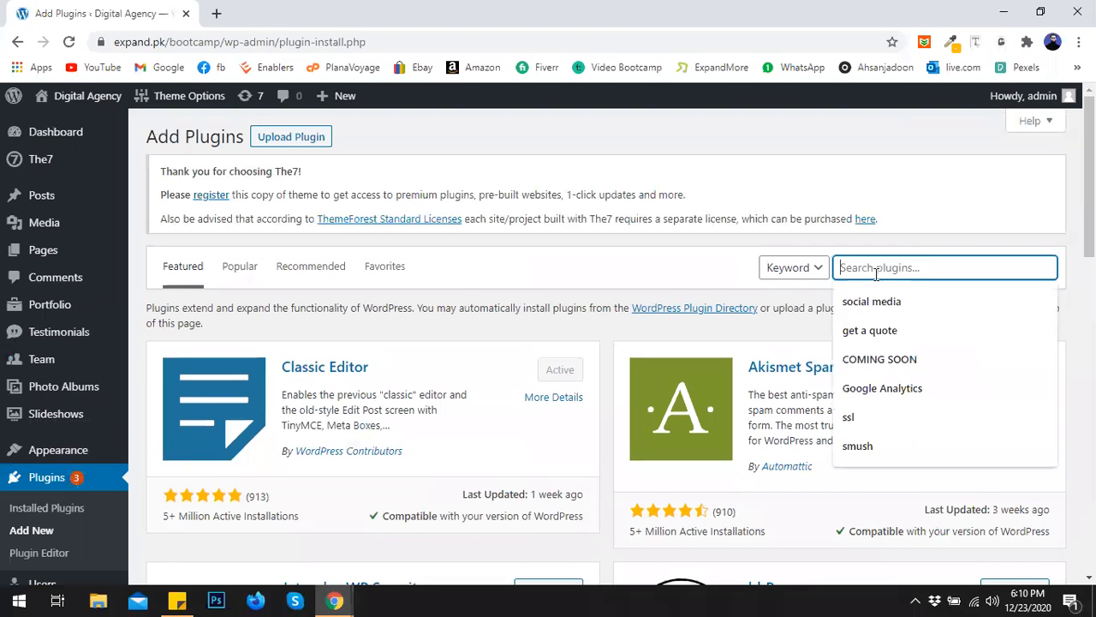
text(woo commer)
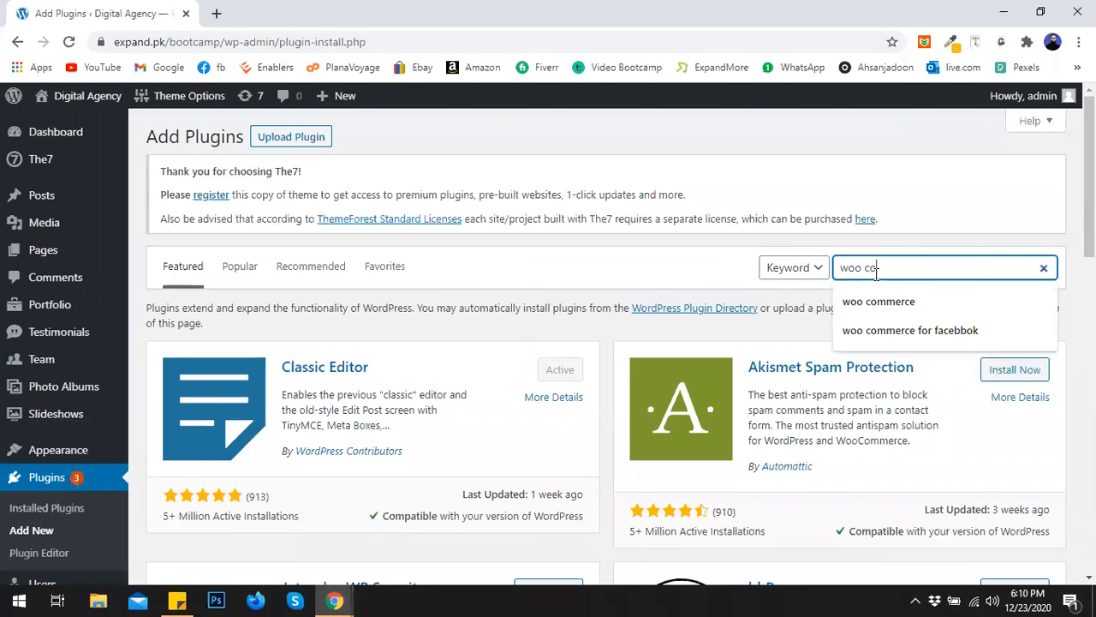
text(ce)
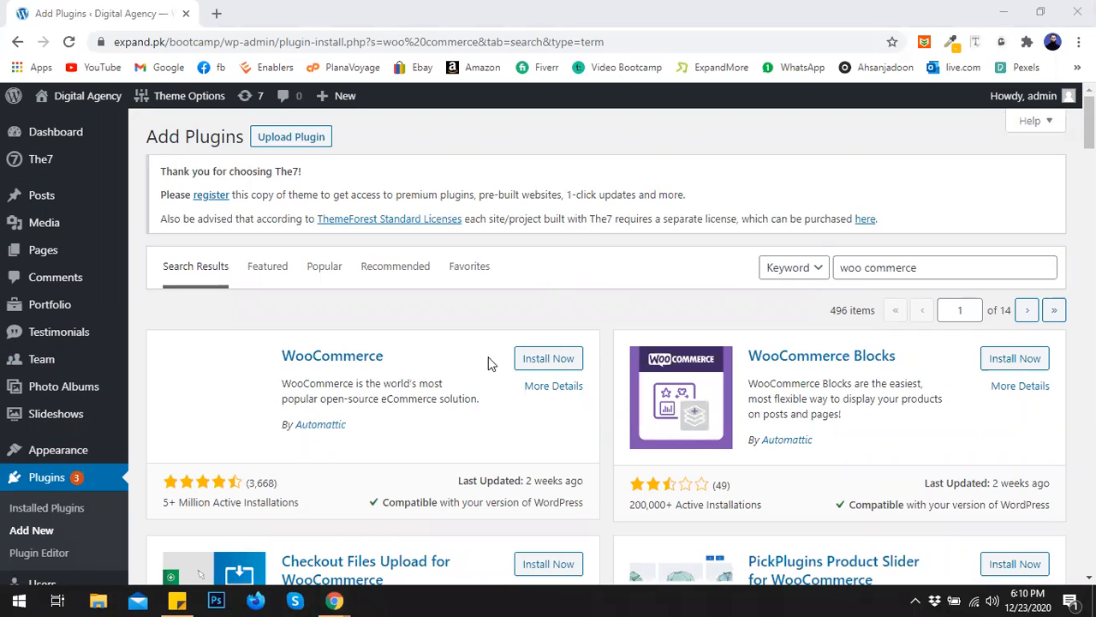
Step: Install and activate the WooCommerce plugin by Automattic, and bring up its setup wizard
click(531, 361)
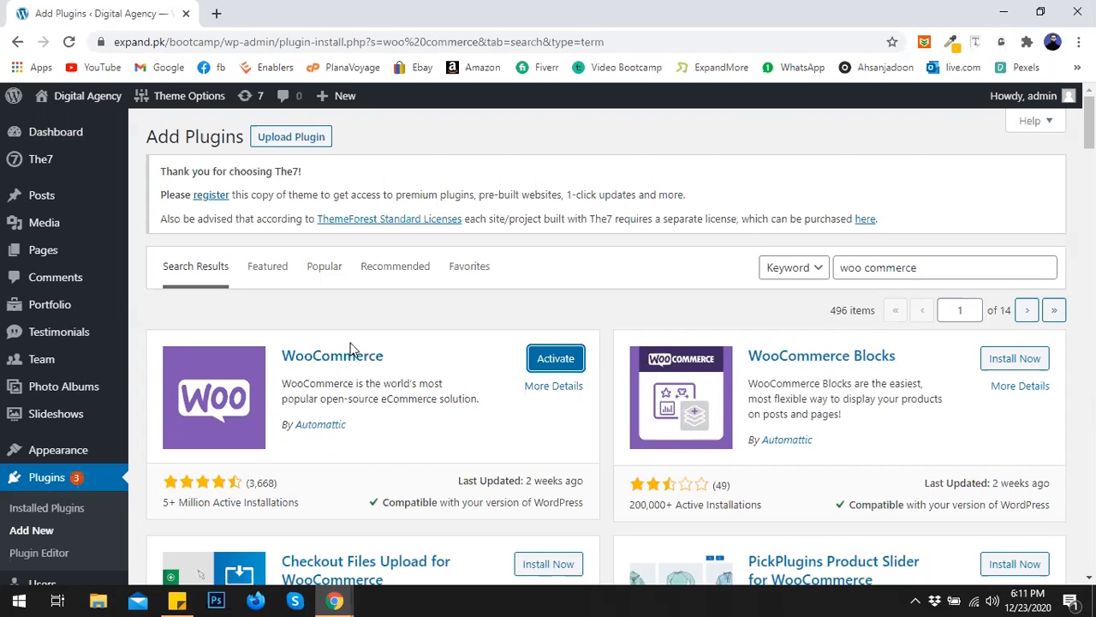
click(554, 359)
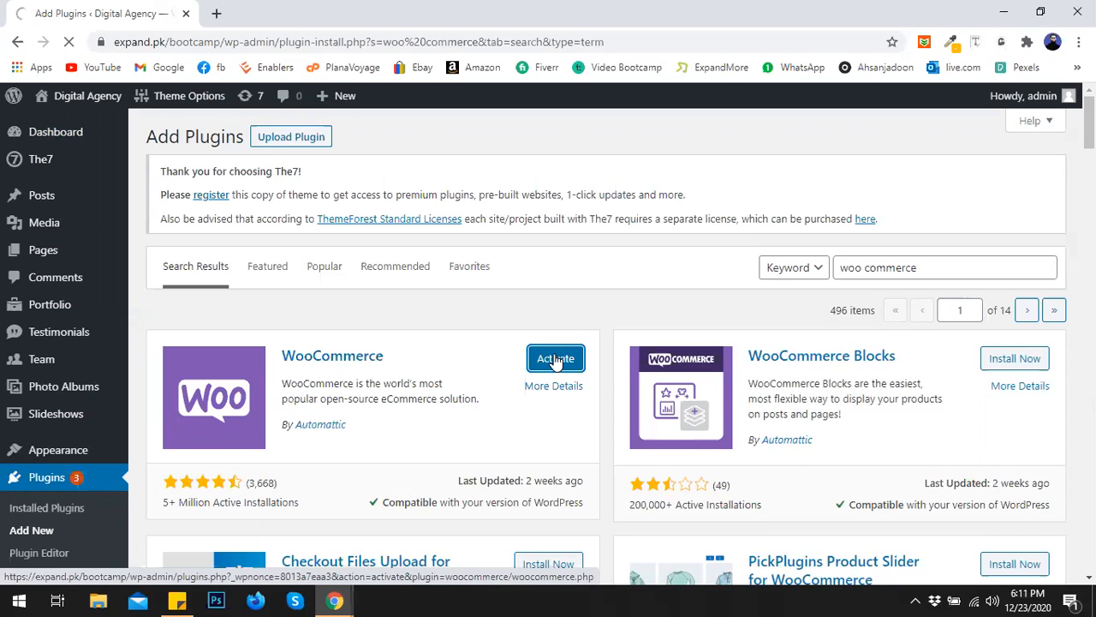
mouse_move(60, 433)
mouse_move(61, 399)
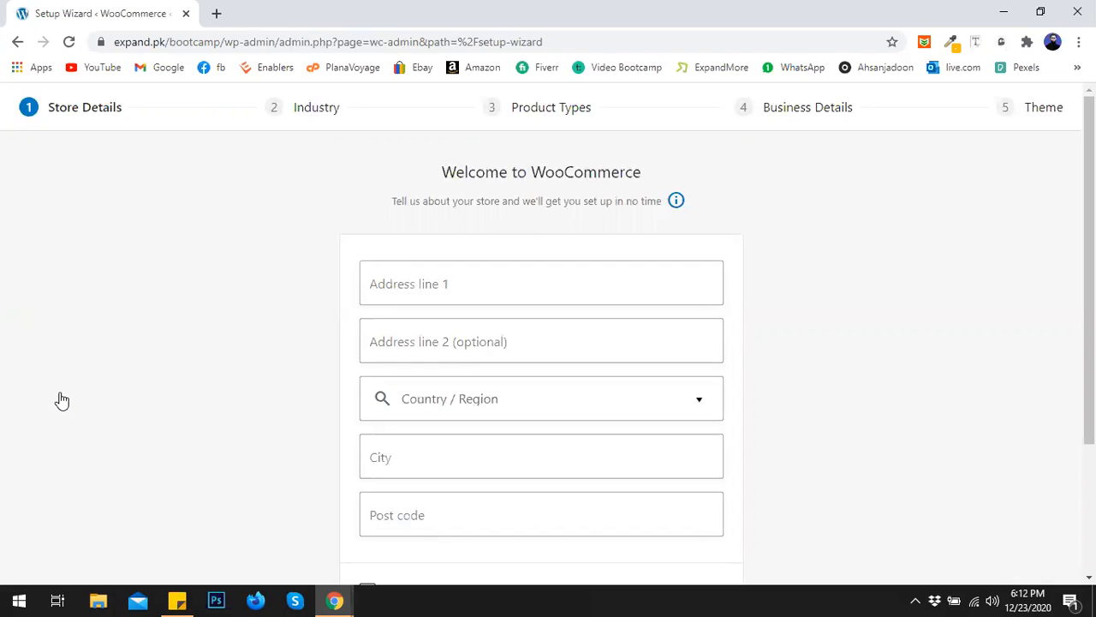
Step: Fill the first address line of the store details with the saved address suggestion that starts with "Flat"
scroll(282, 346, down, 1)
scroll(282, 346, up, 1)
click(423, 284)
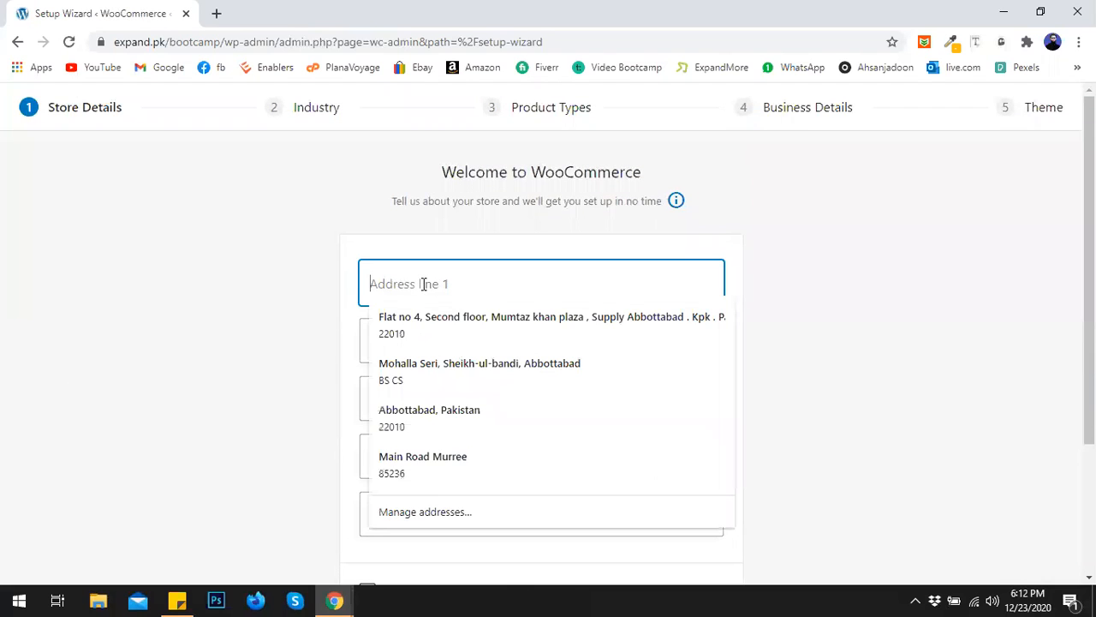
text(fak)
key(BackSpace)
key(BackSpace)
text(lat)
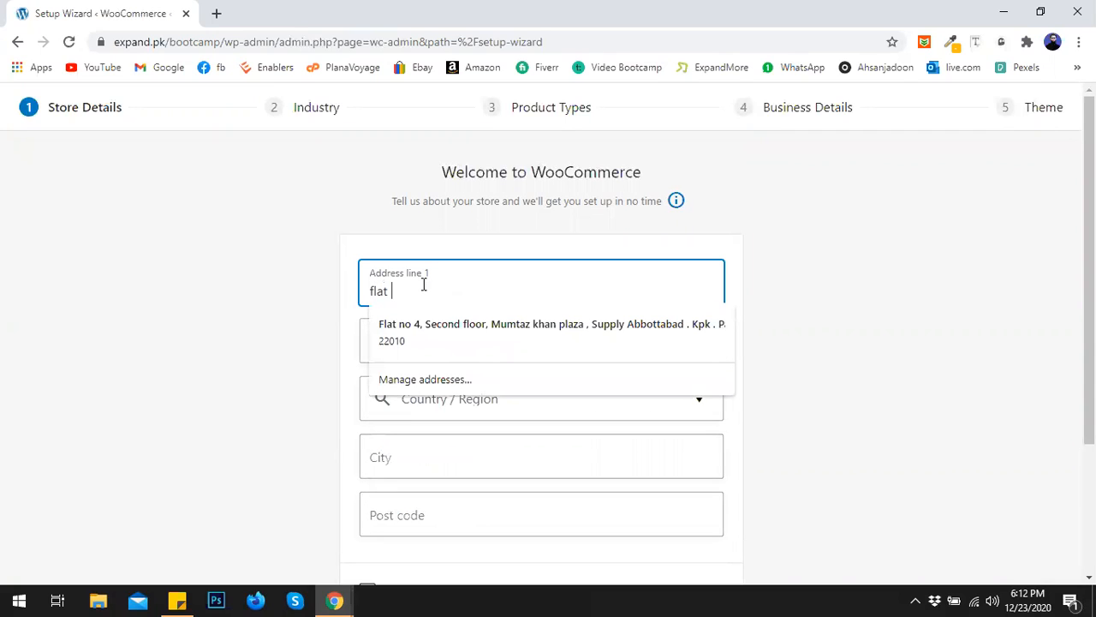
key(Down)
key(Return)
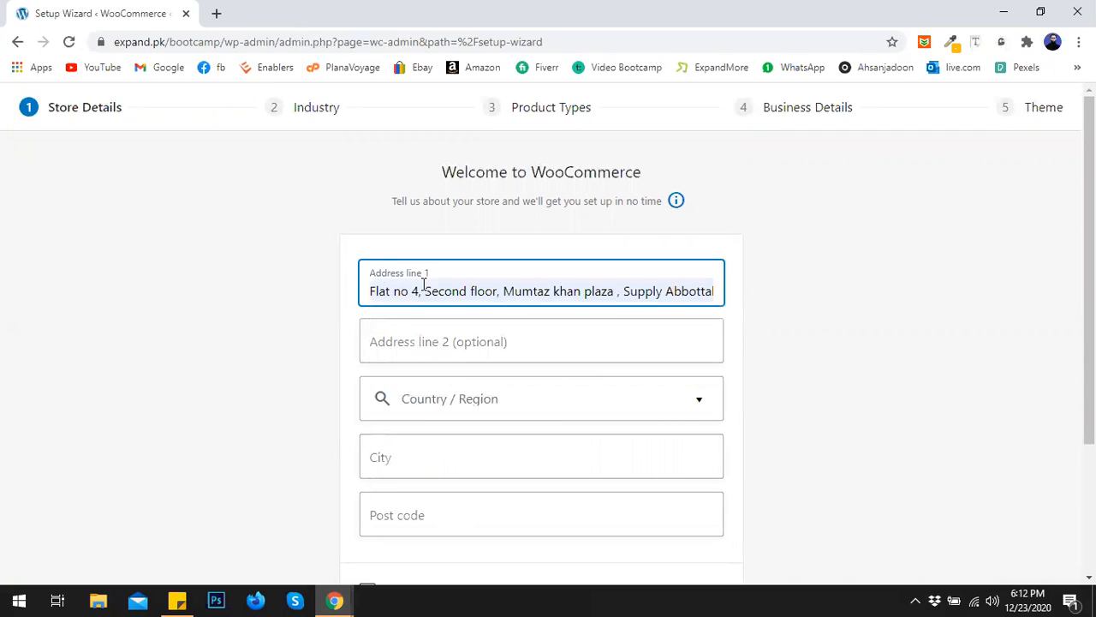
Step: Shorten the first address line to the floor and building name, removing the flat number, locality, province and country
drag(621, 288, 767, 295)
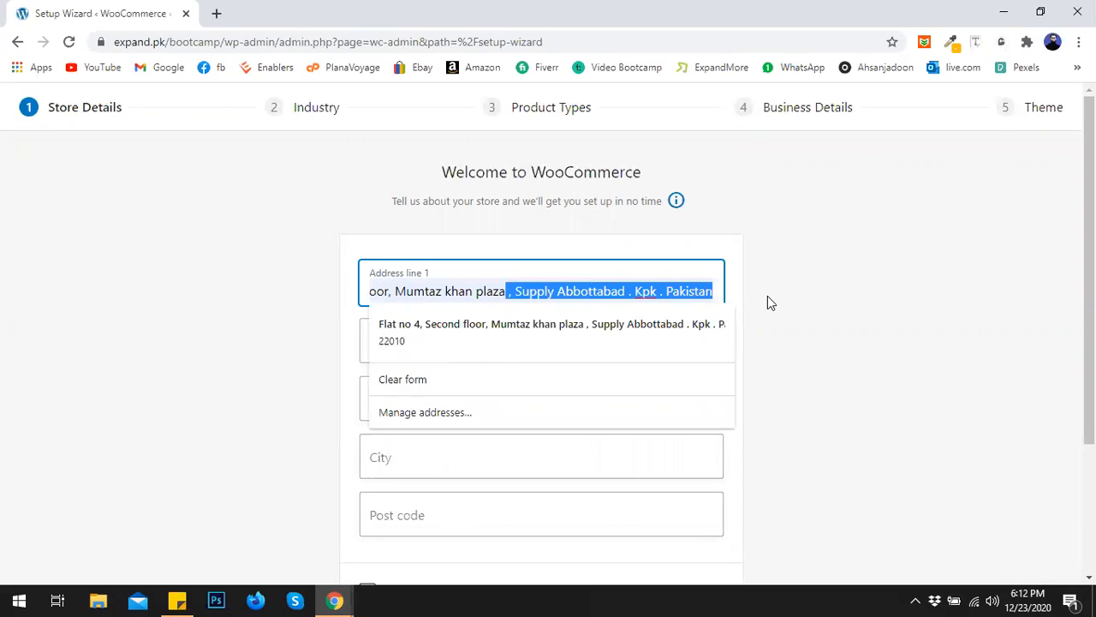
key(BackSpace)
click(501, 289)
key(BackSpace)
key(BackSpace)
drag(423, 292, 313, 293)
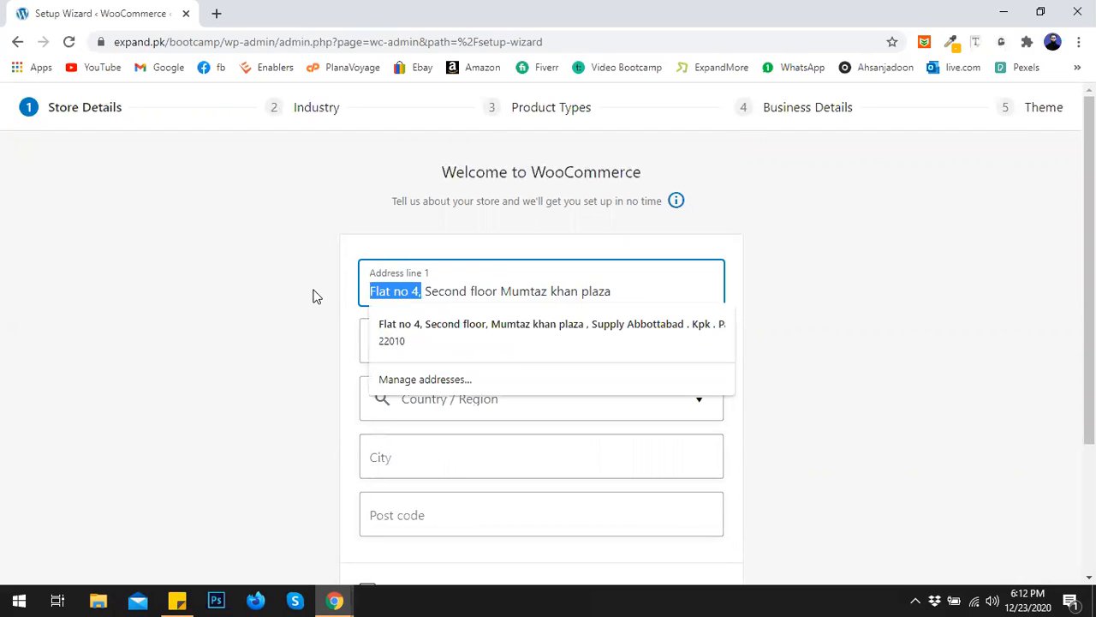
text(=)
key(BackSpace)
key(BackSpace)
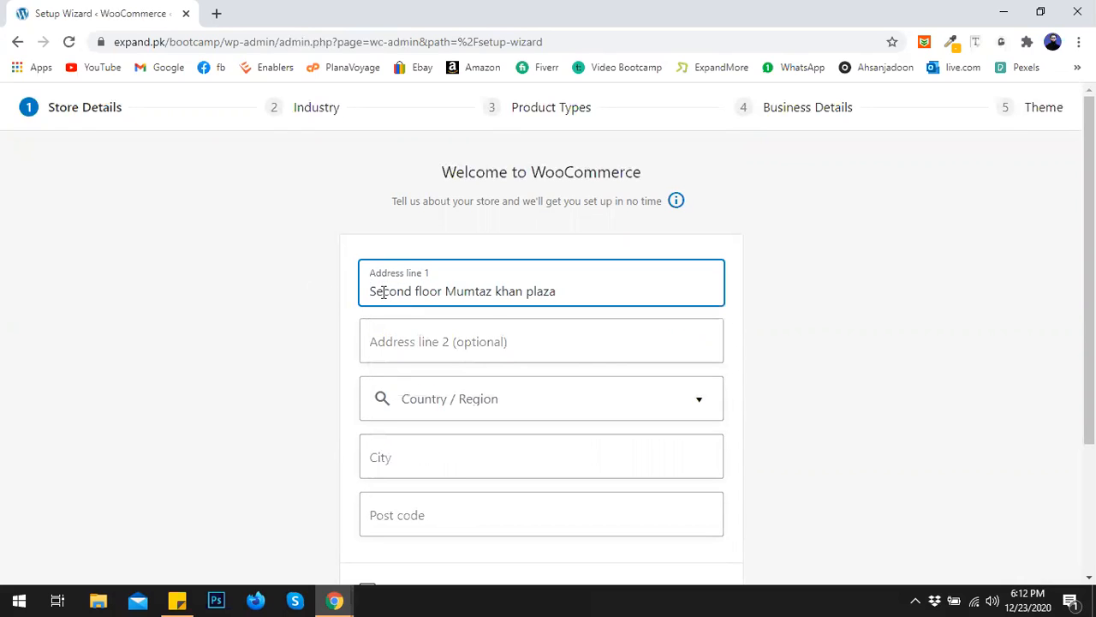
click(430, 342)
click(624, 278)
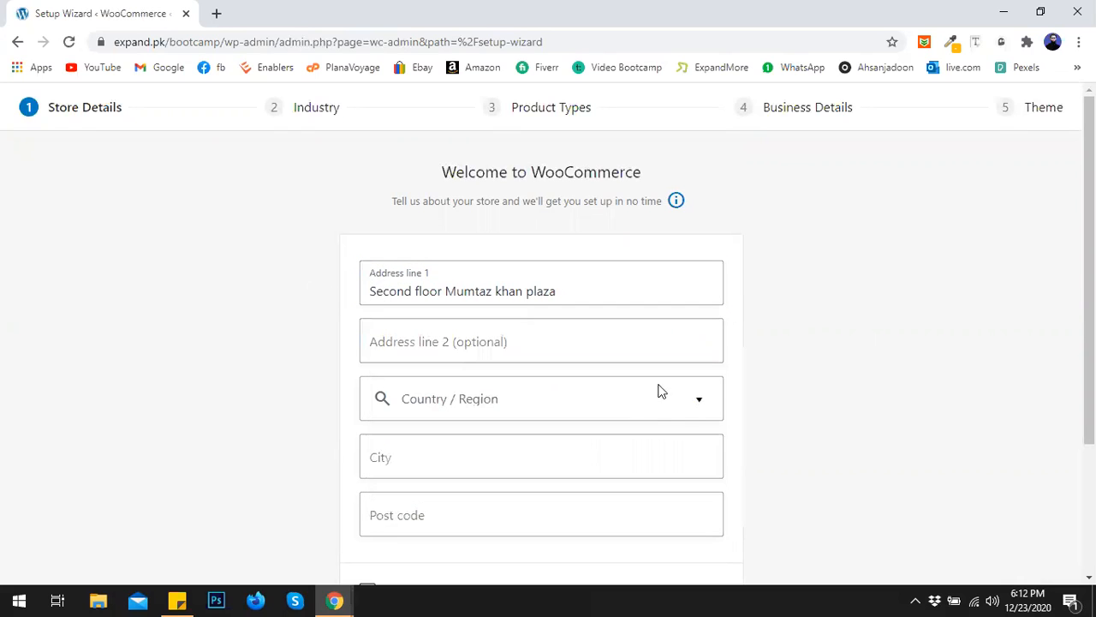
Step: Set the store's country to United Kingdom (UK) and its city to London
click(587, 393)
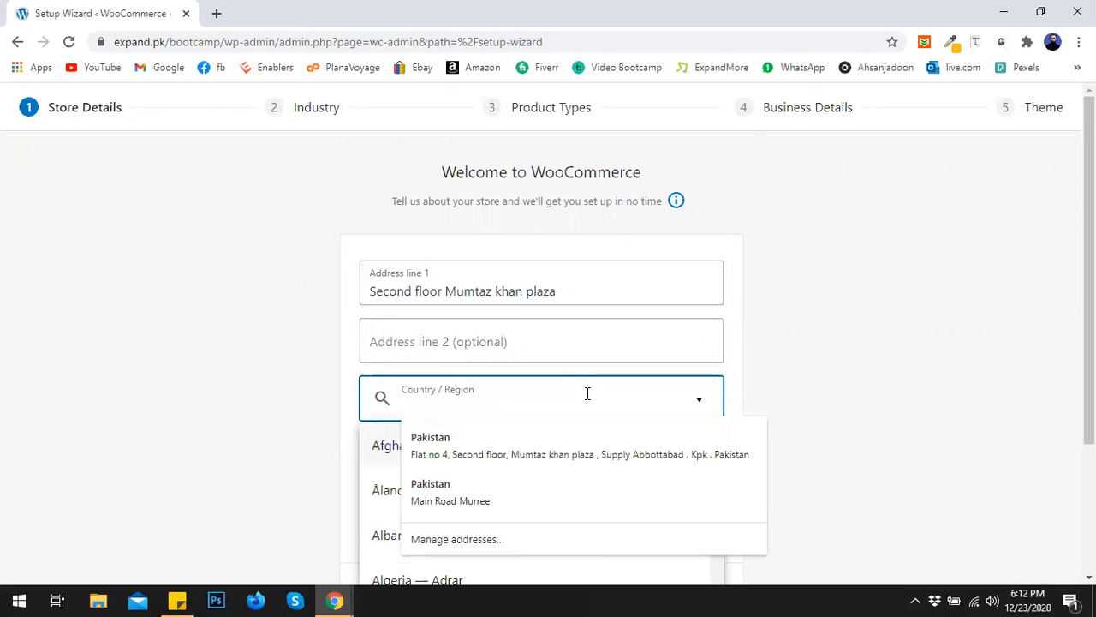
text(united)
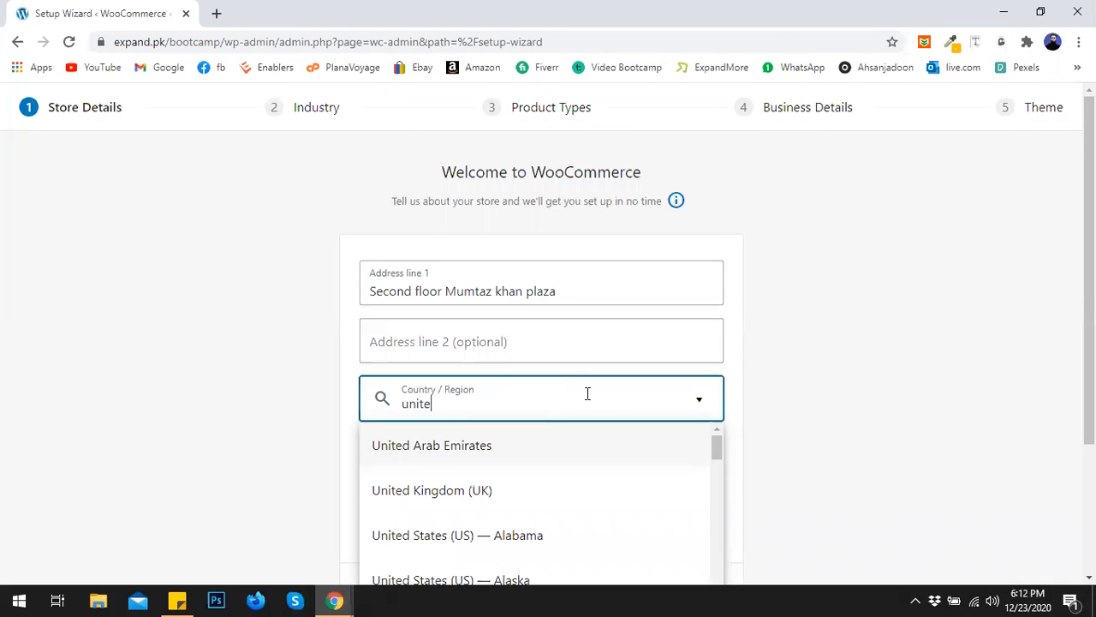
click(526, 489)
scroll(621, 398, down, 1)
click(475, 374)
text(London)
key(BackSpace)
key(BackSpace)
text(on)
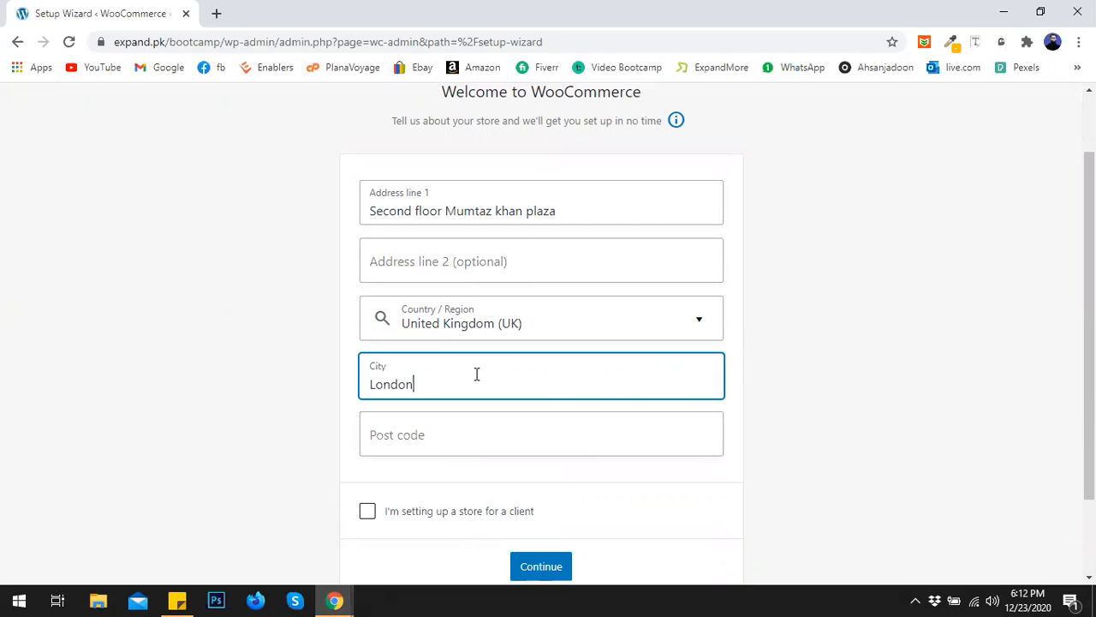
click(305, 452)
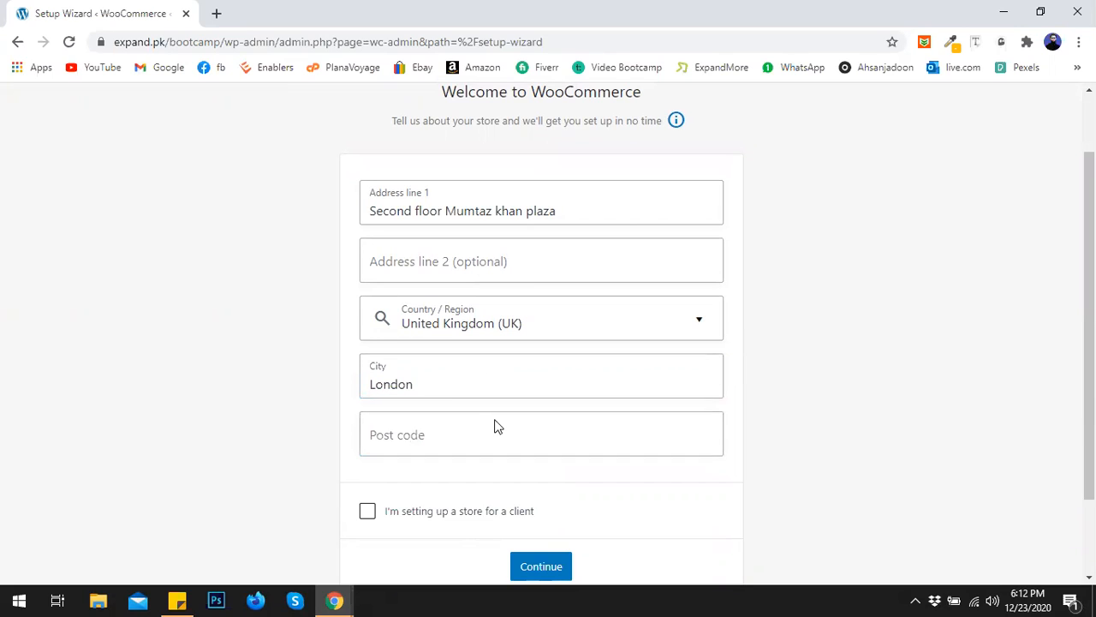
Step: Search Google for "london postal code" in a new browser tab and copy the first postcode listed
click(220, 12)
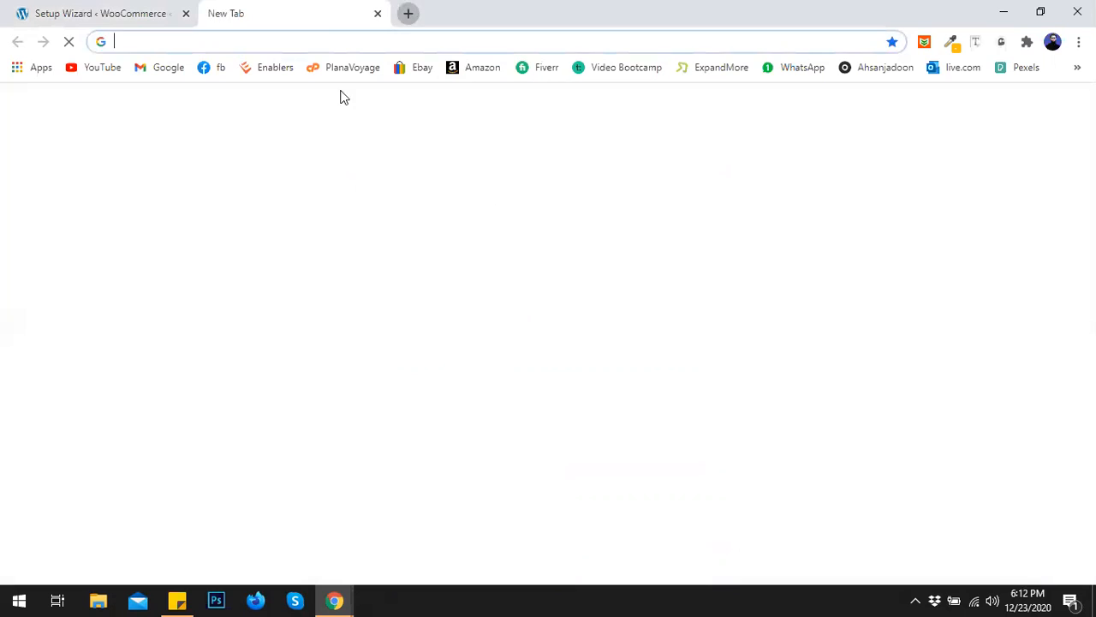
text(lon)
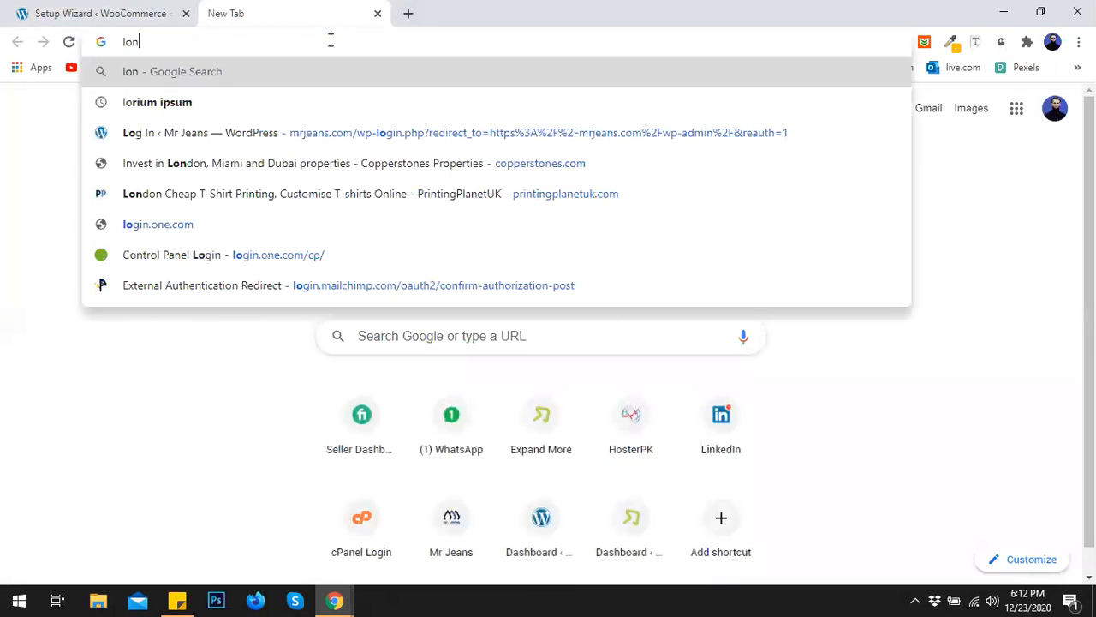
text(don postal code)
key(Return)
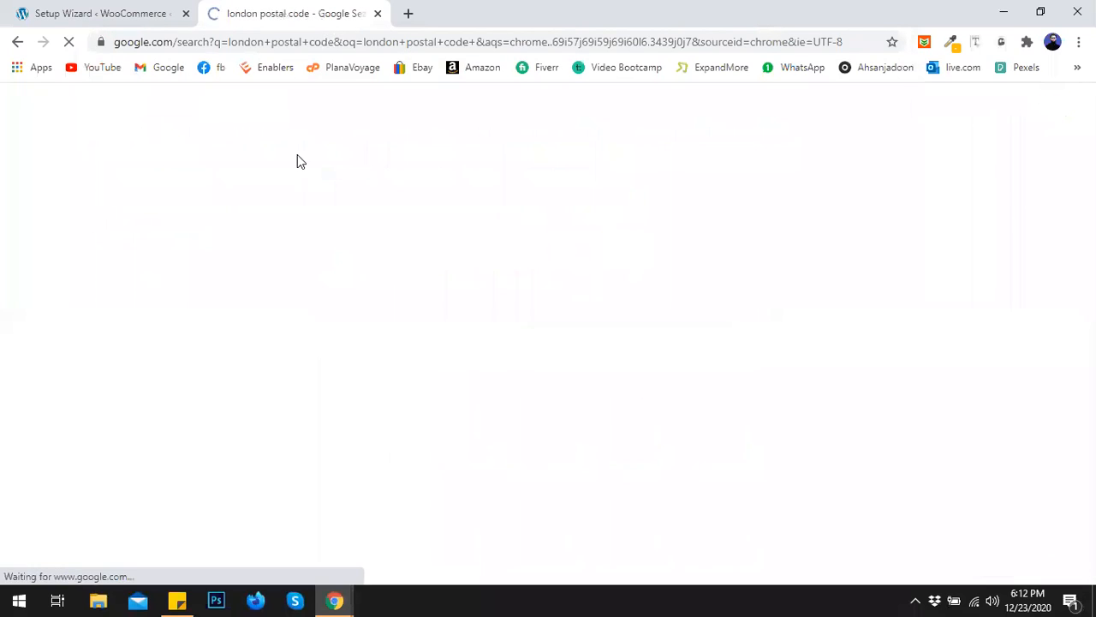
drag(185, 316, 144, 314)
key(ctrl+c)
click(134, 319)
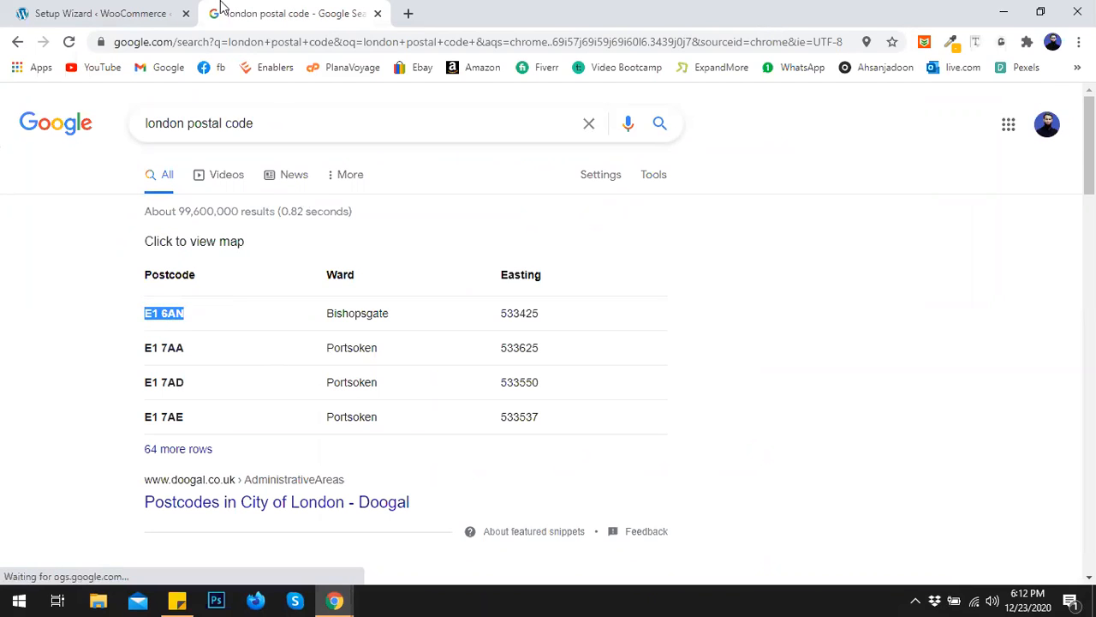
Step: Return to the WooCommerce setup wizard and paste the copied postcode into the store's Post code field
click(118, 10)
click(411, 432)
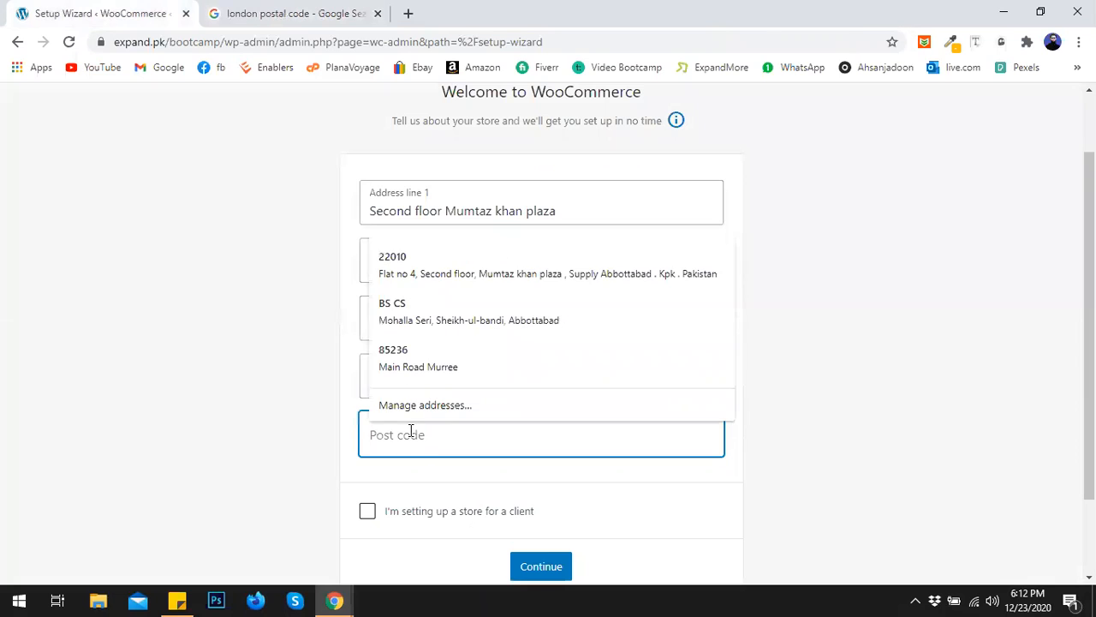
key(ctrl+v)
click(314, 453)
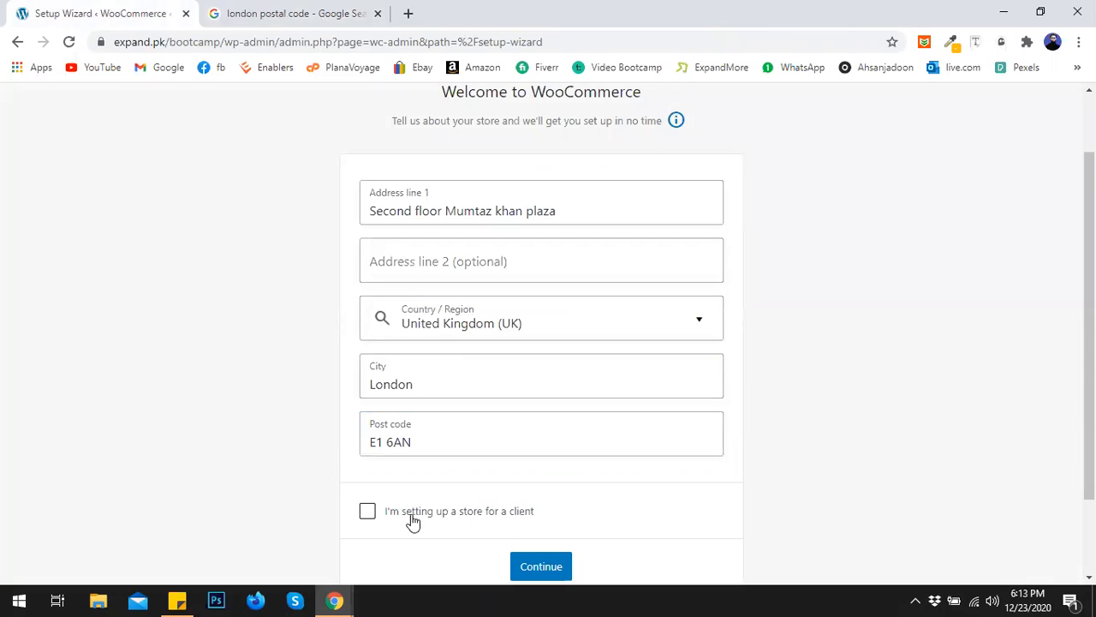
scroll(431, 521, down, 1)
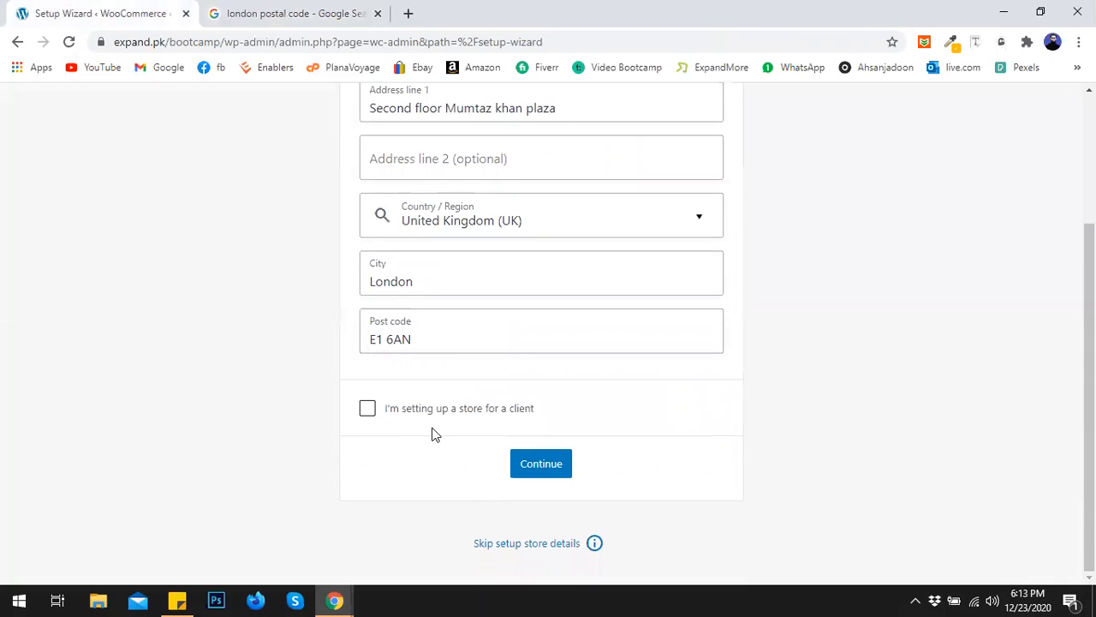
Step: Mark the store as being set up for a client and submit the store details, opting in to usage tracking
click(446, 411)
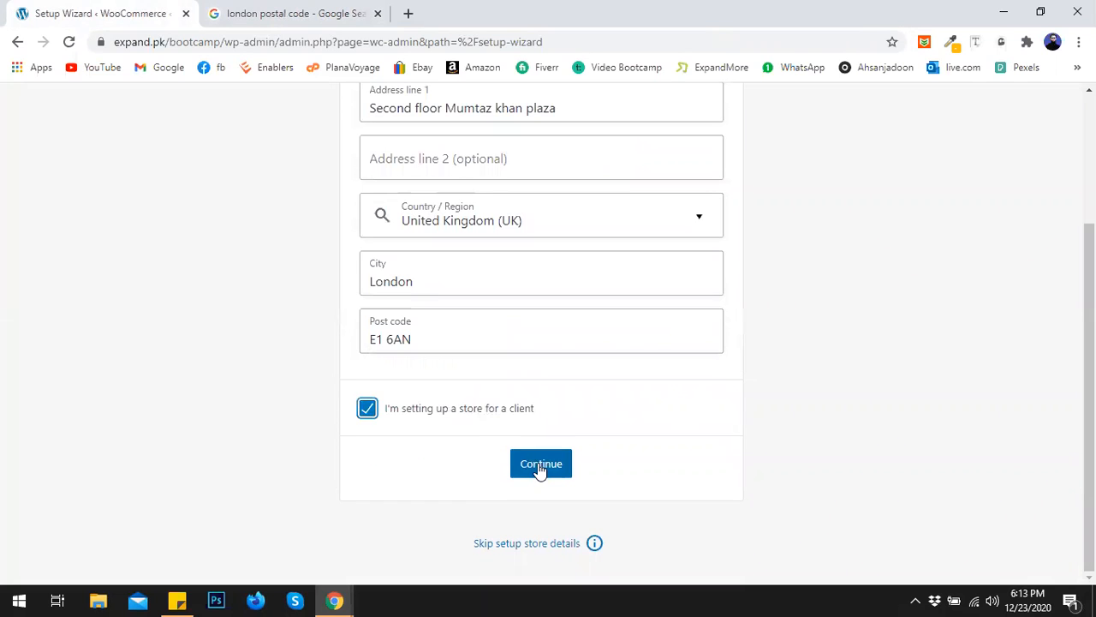
click(539, 468)
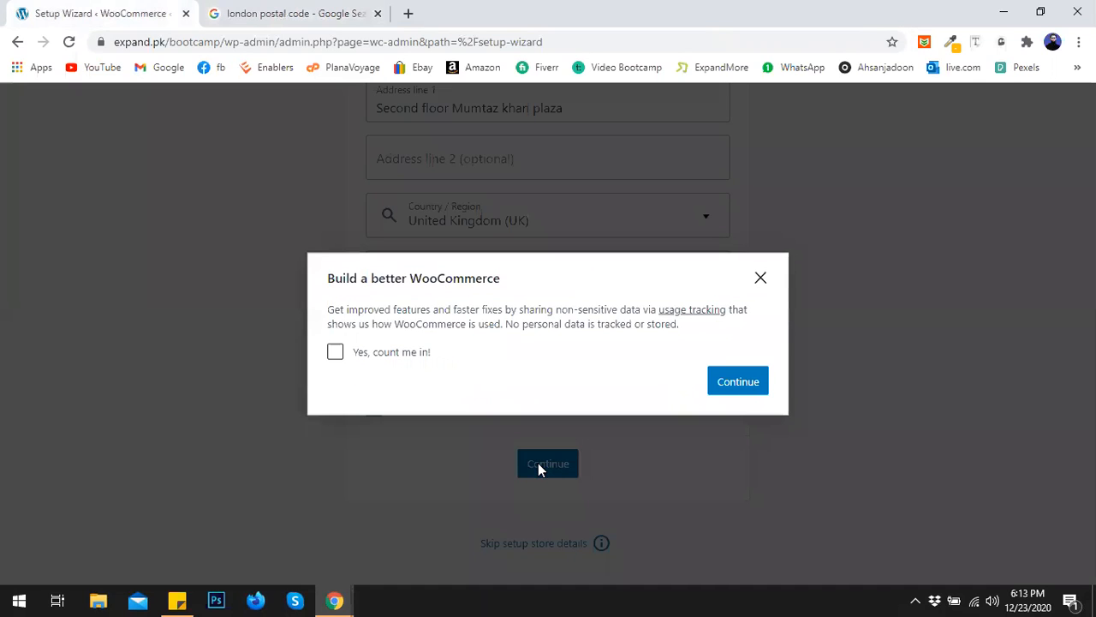
click(335, 353)
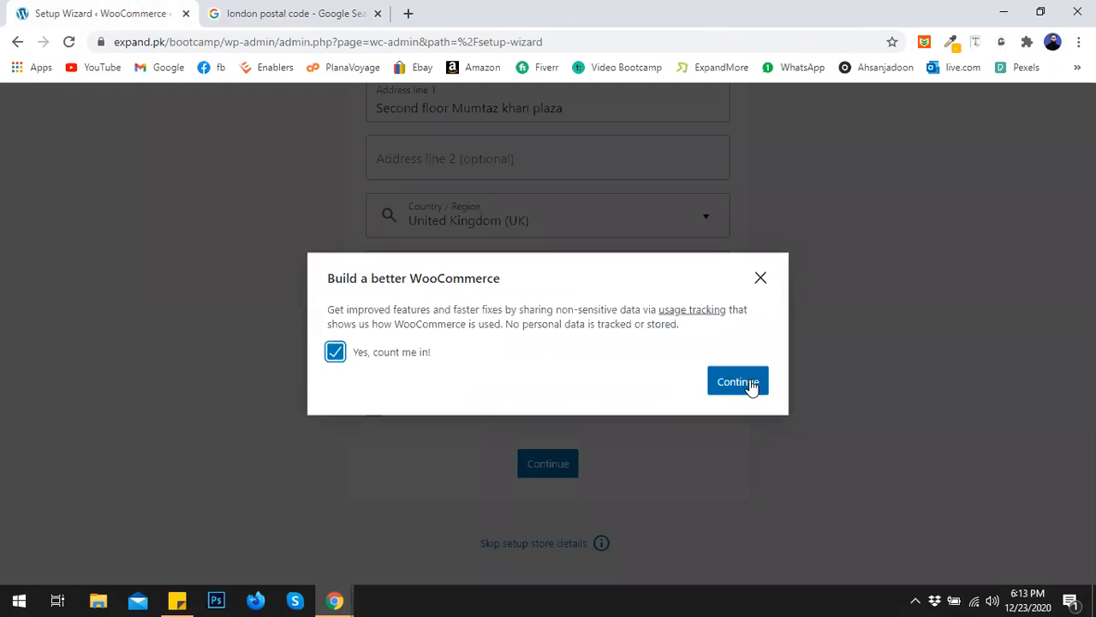
click(747, 384)
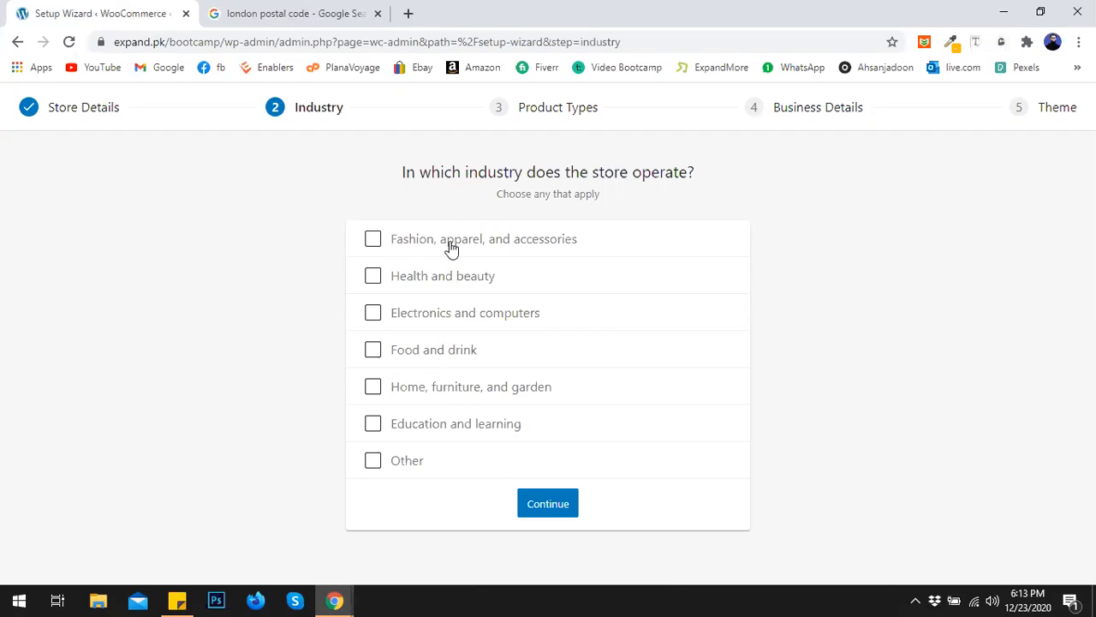
Step: Choose Other as the store's only industry, describe it as "Software Selling" and submit the industry page
click(494, 322)
click(377, 315)
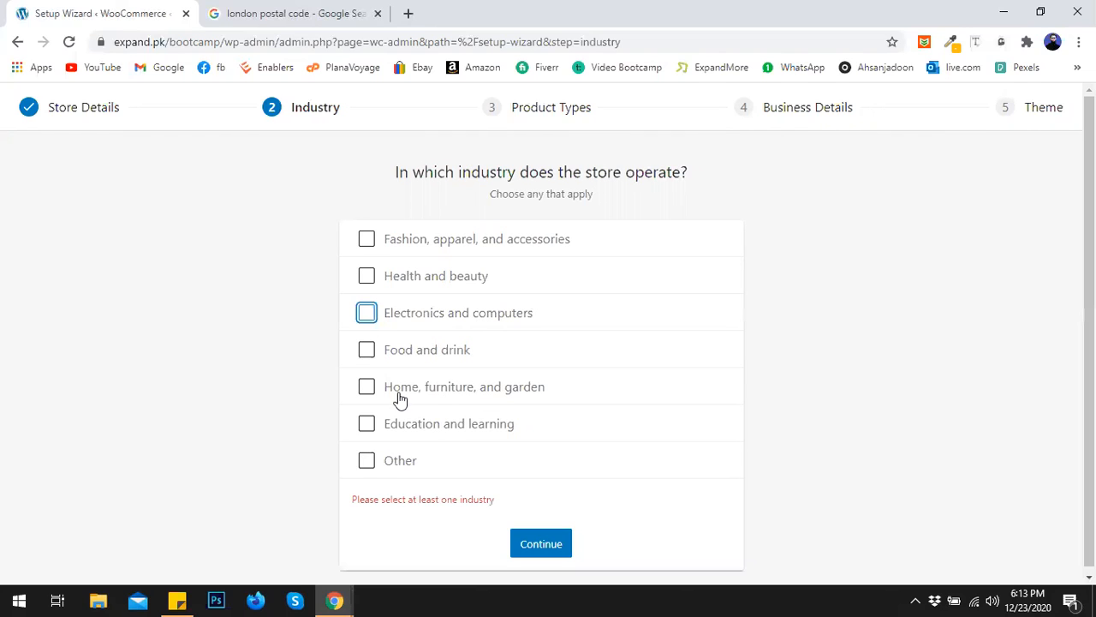
click(394, 462)
click(447, 500)
text(S)
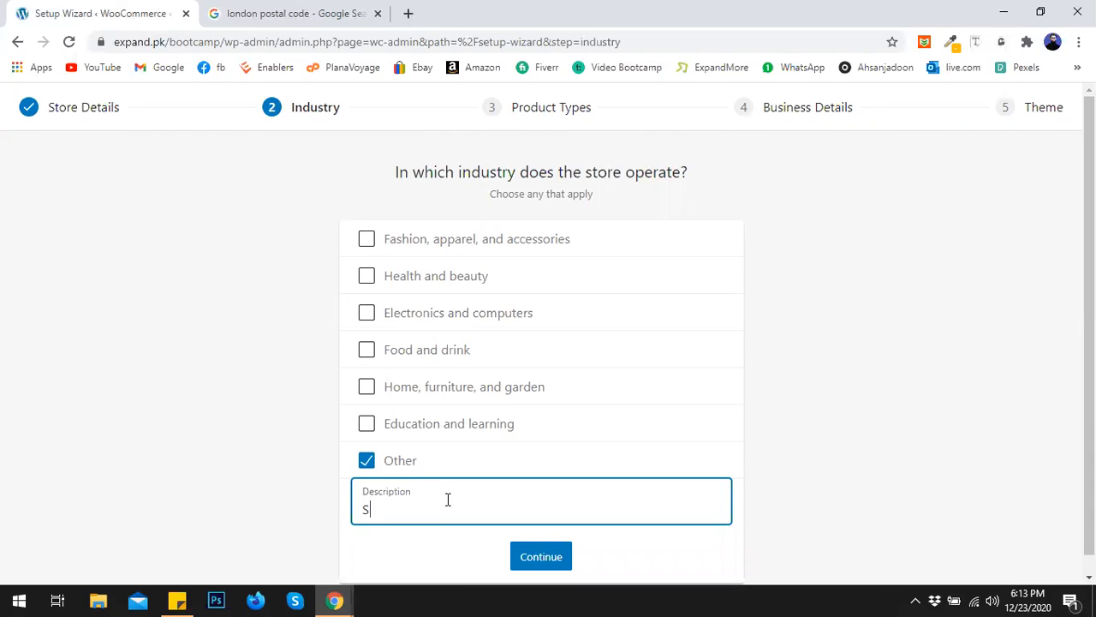
text(oftware Selling)
click(545, 555)
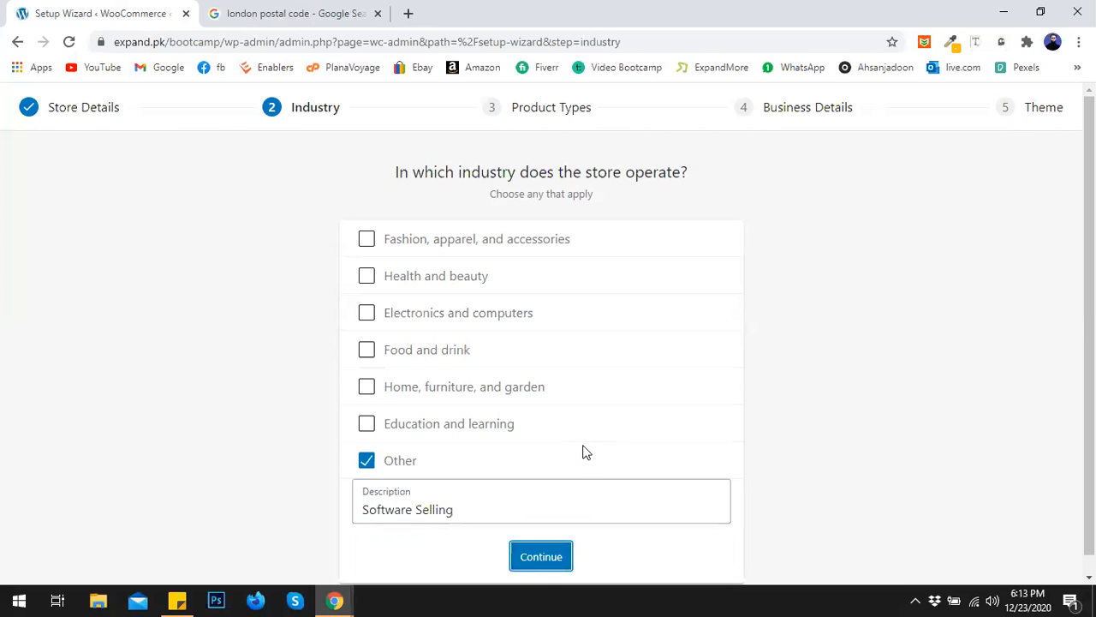
click(555, 559)
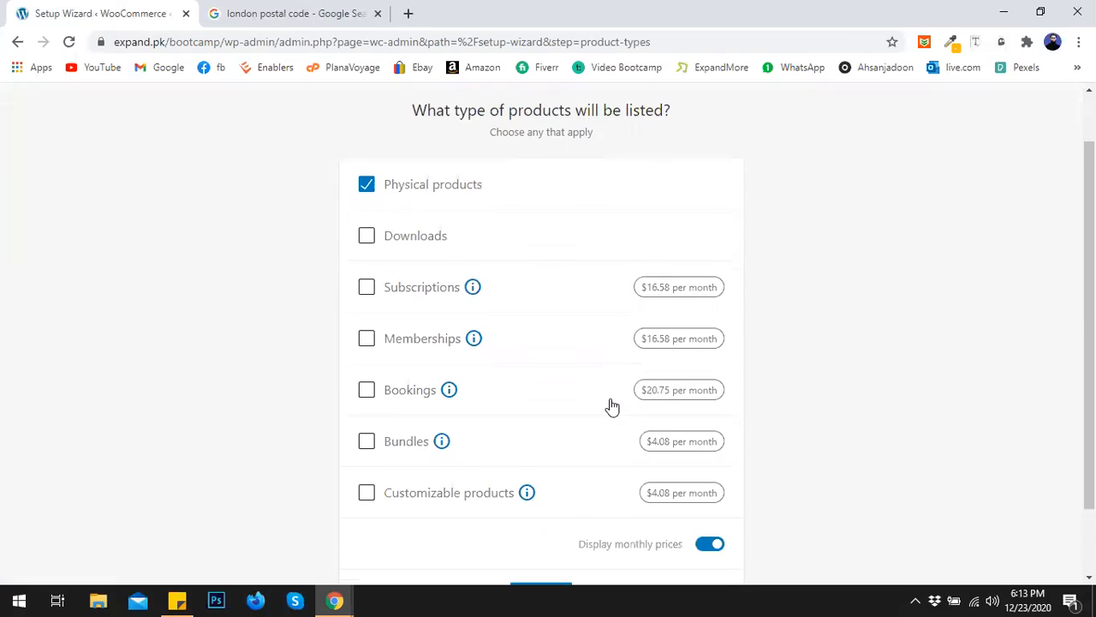
Step: Add Downloads to the listed product types and turn off the display of monthly prices
click(366, 220)
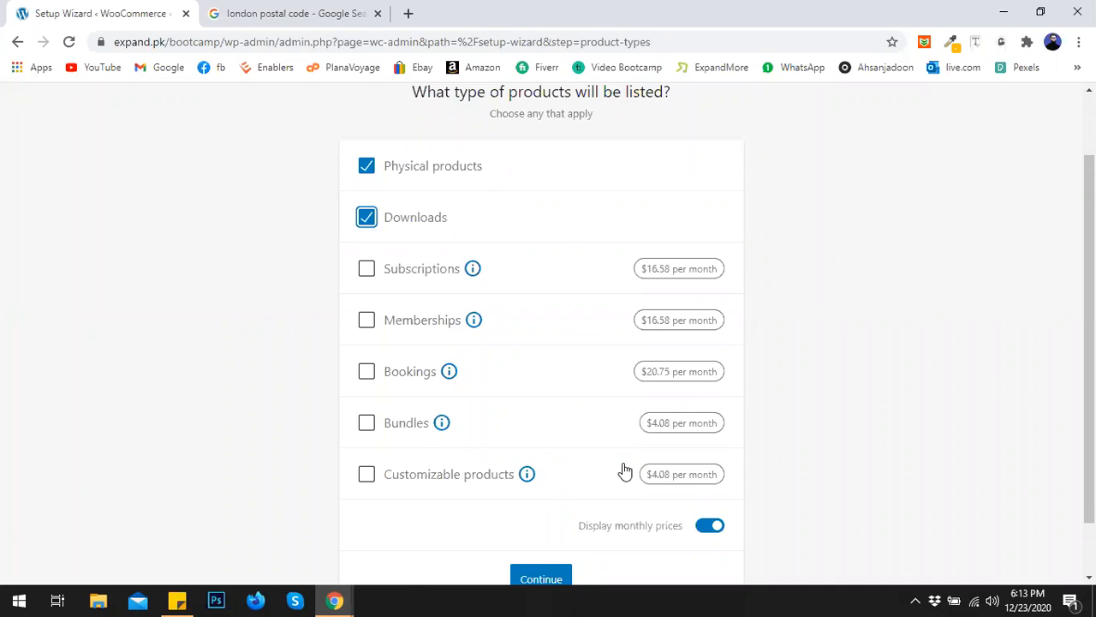
scroll(625, 470, down, 1)
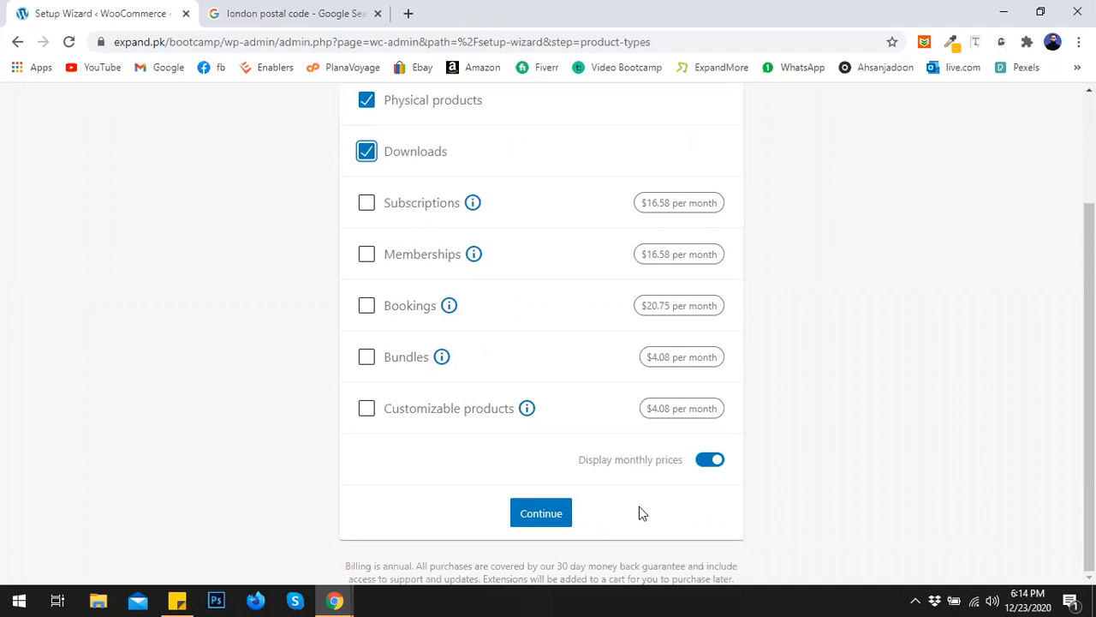
click(711, 459)
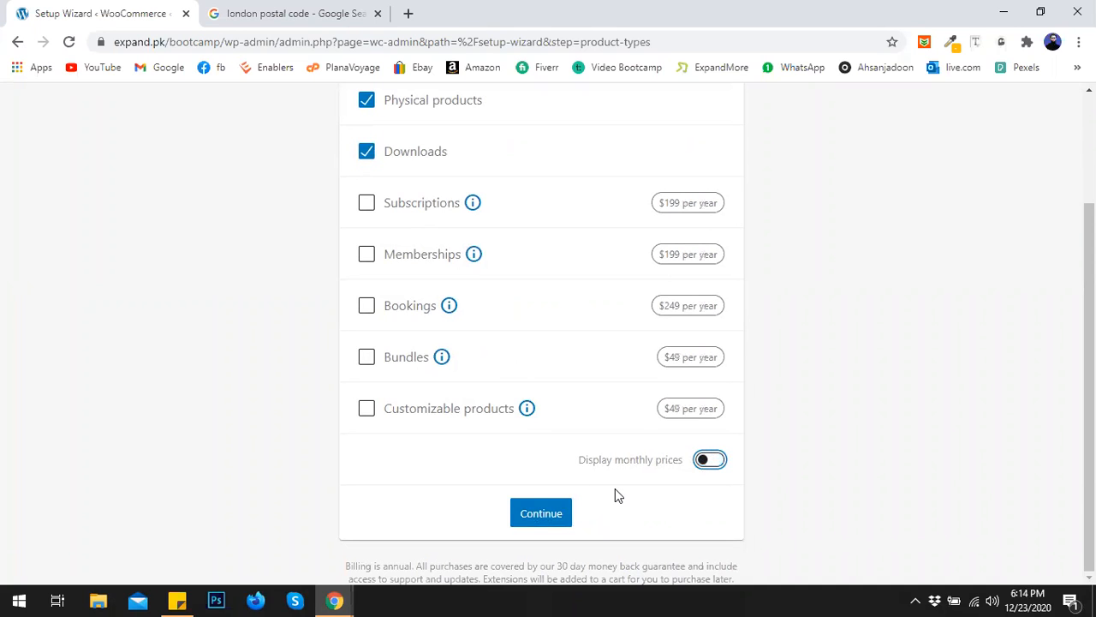
Step: Clear and reselect Physical products, and submit the product types with both Physical products and Downloads chosen
scroll(463, 287, up, 1)
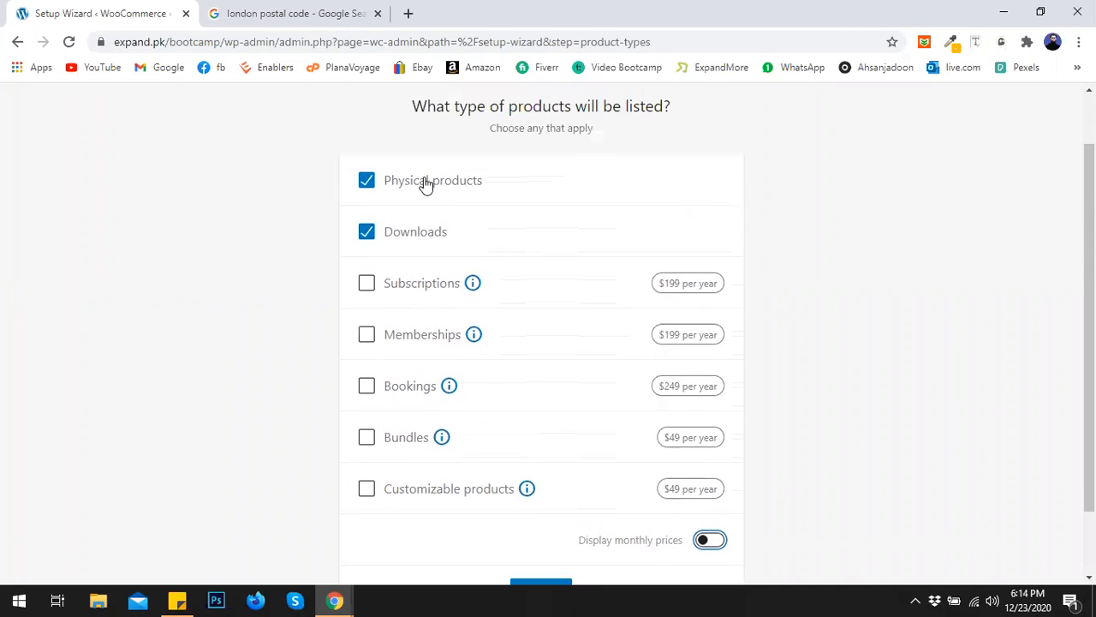
click(366, 180)
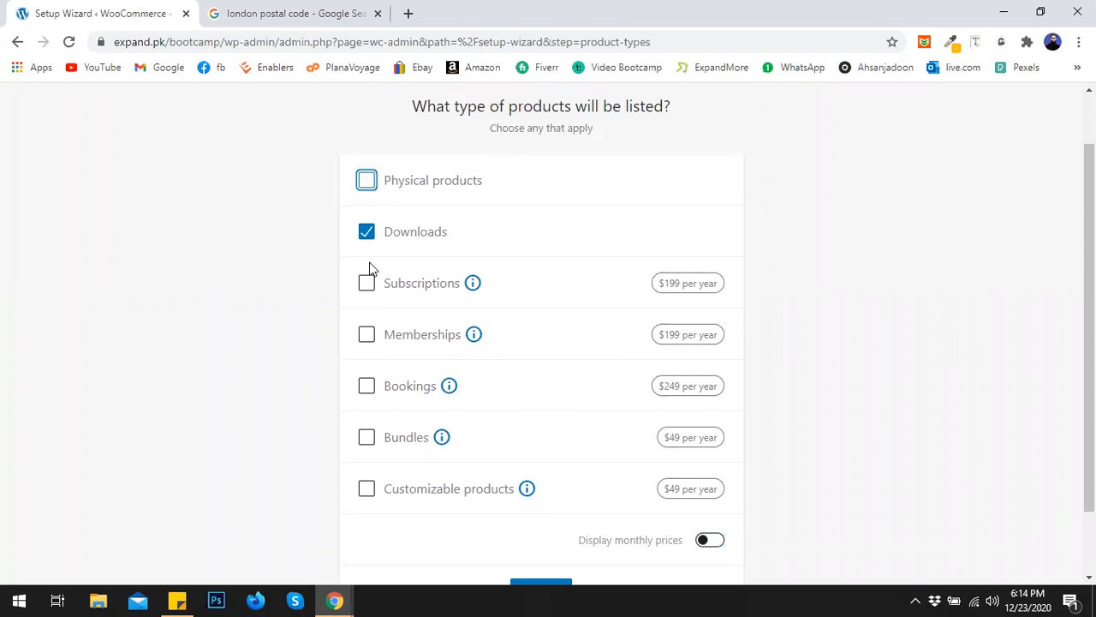
click(363, 185)
scroll(541, 213, down, 1)
scroll(541, 213, up, 2)
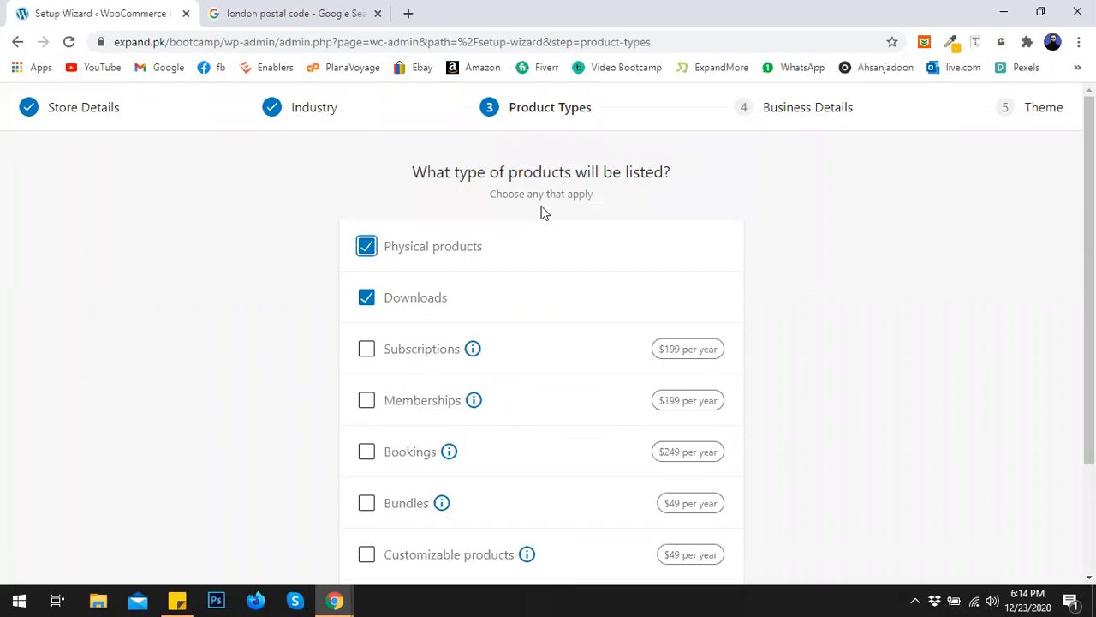
scroll(542, 213, down, 1)
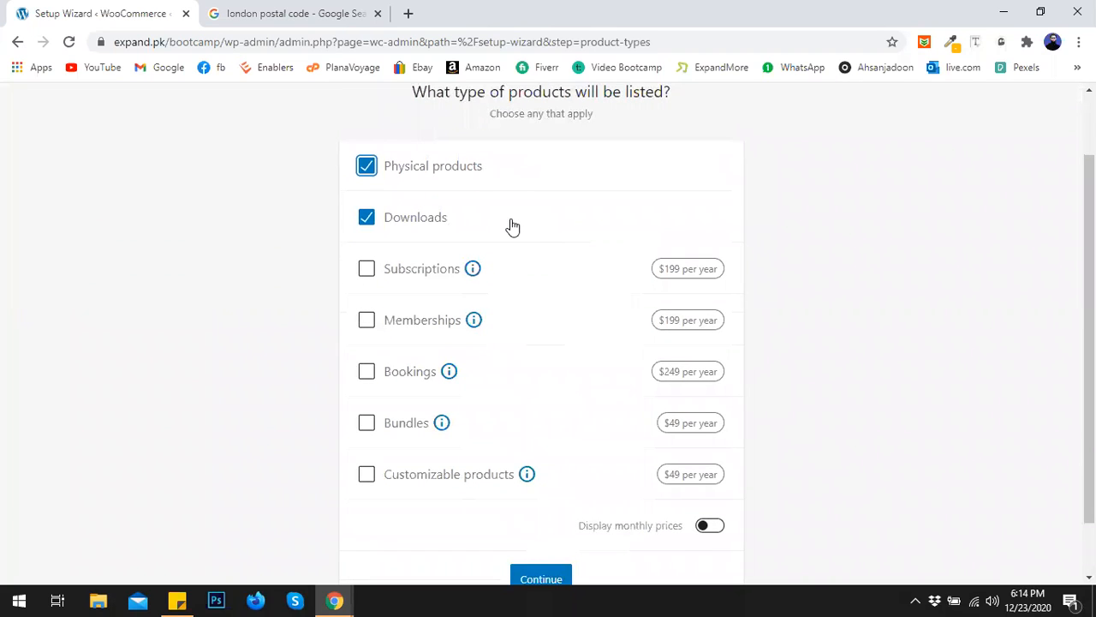
scroll(513, 226, down, 1)
click(555, 514)
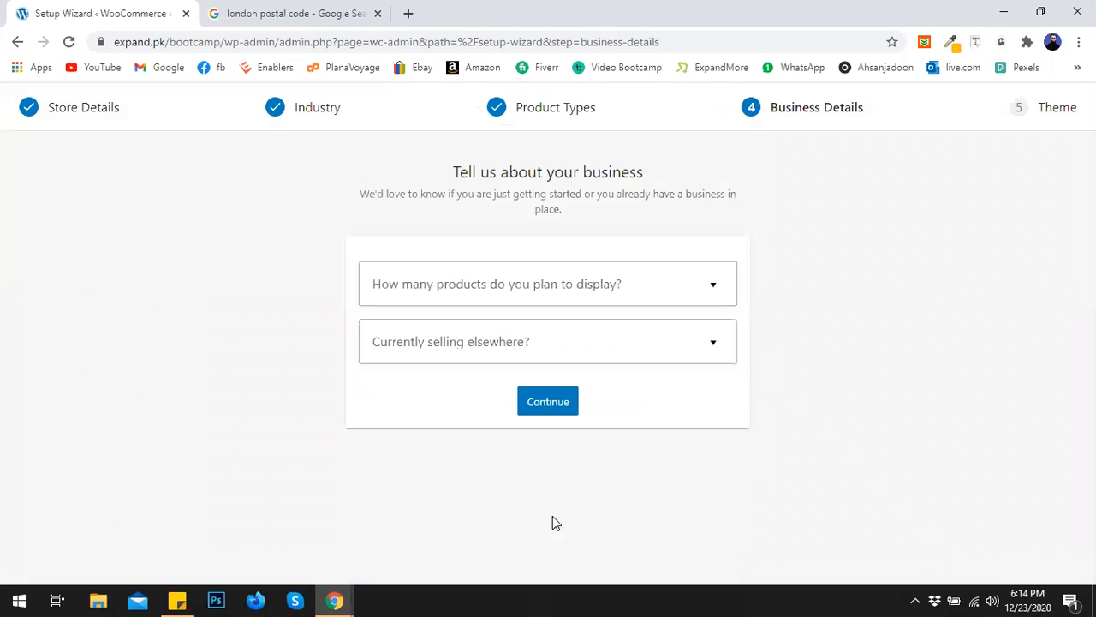
Step: Set the number of products planned for display to 101 - 1,000 and answer No to currently selling elsewhere
click(512, 289)
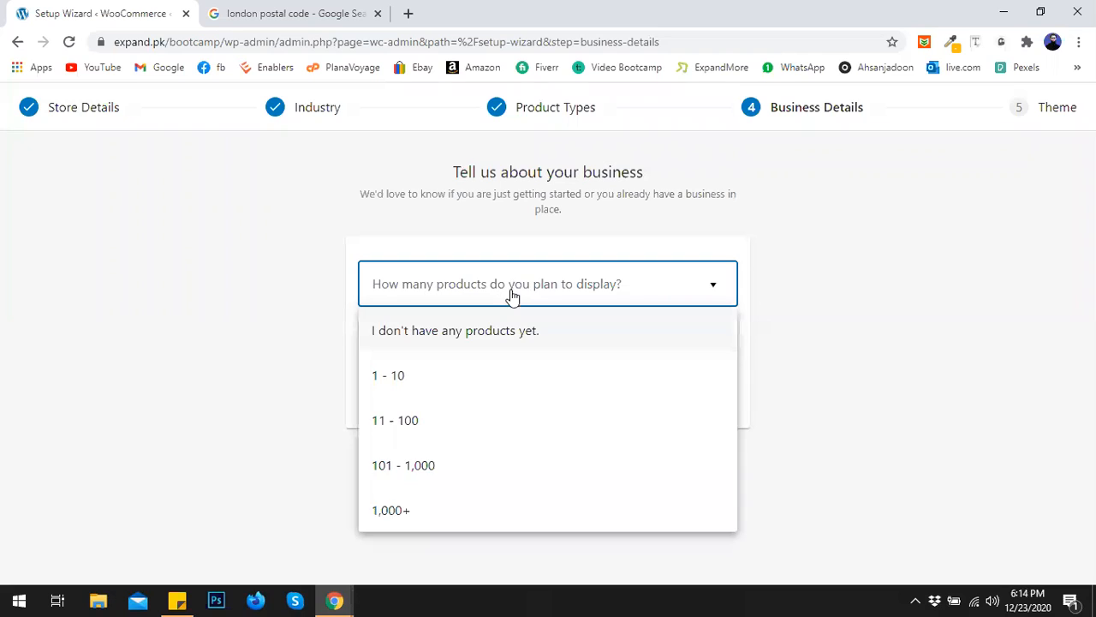
click(477, 471)
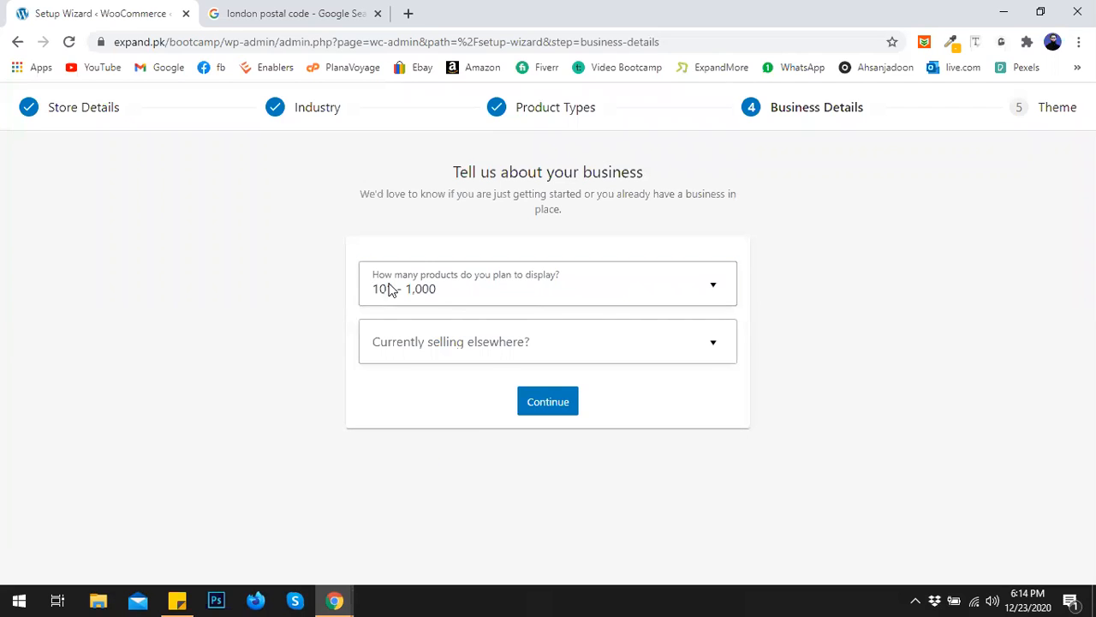
click(465, 290)
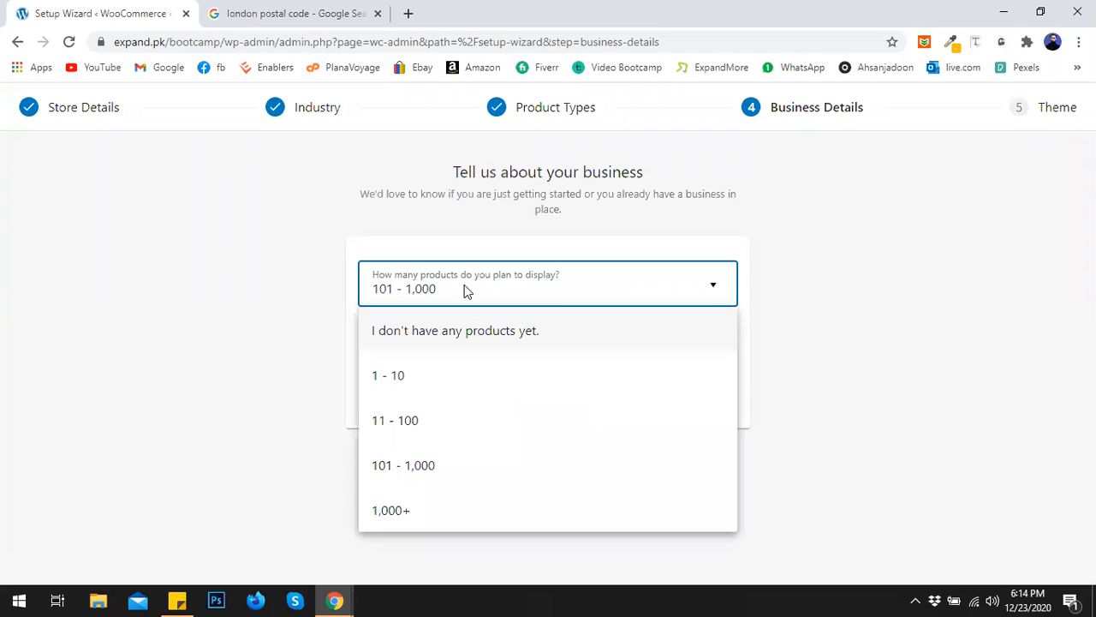
click(741, 353)
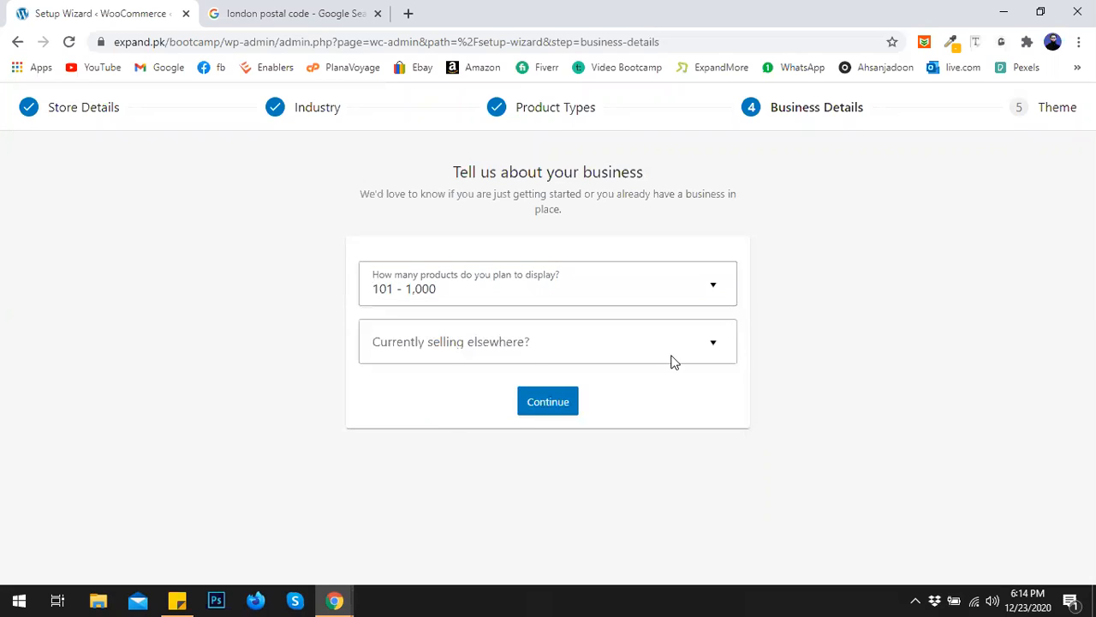
click(526, 348)
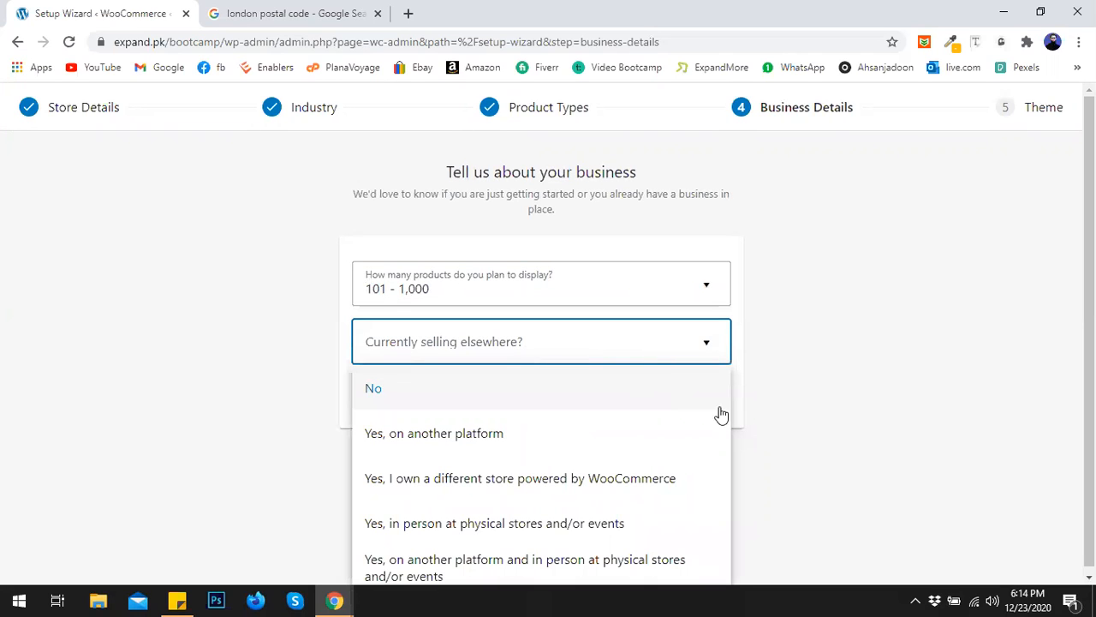
scroll(807, 420, down, 1)
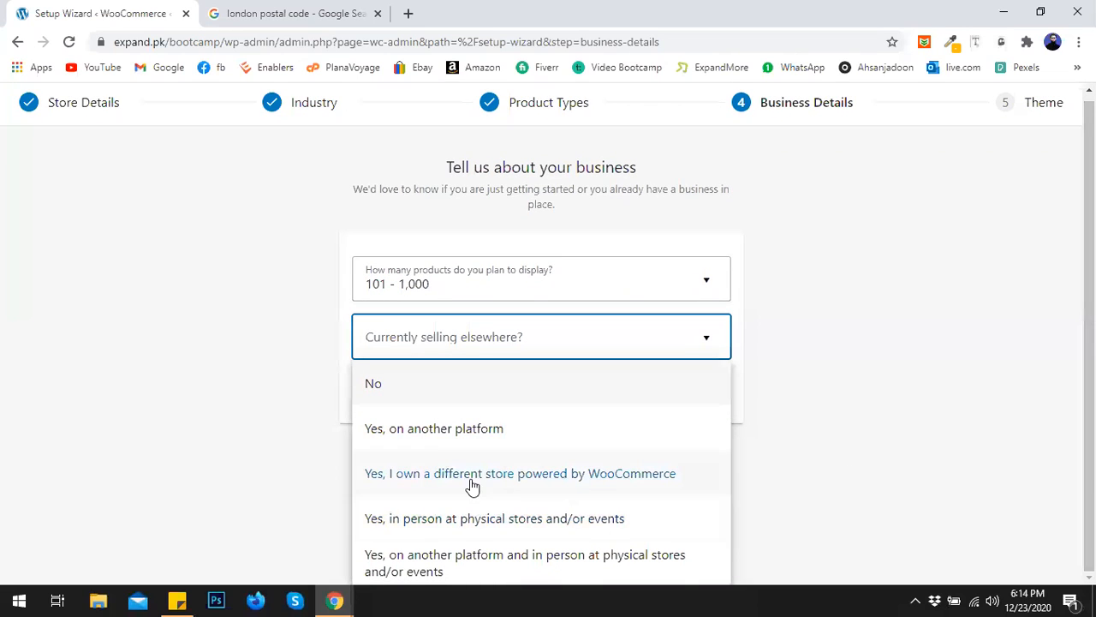
click(417, 389)
Step: Submit the business details with the Facebook, Mailchimp, Creative Mail and Google Ads plugins enabled
scroll(797, 386, down, 2)
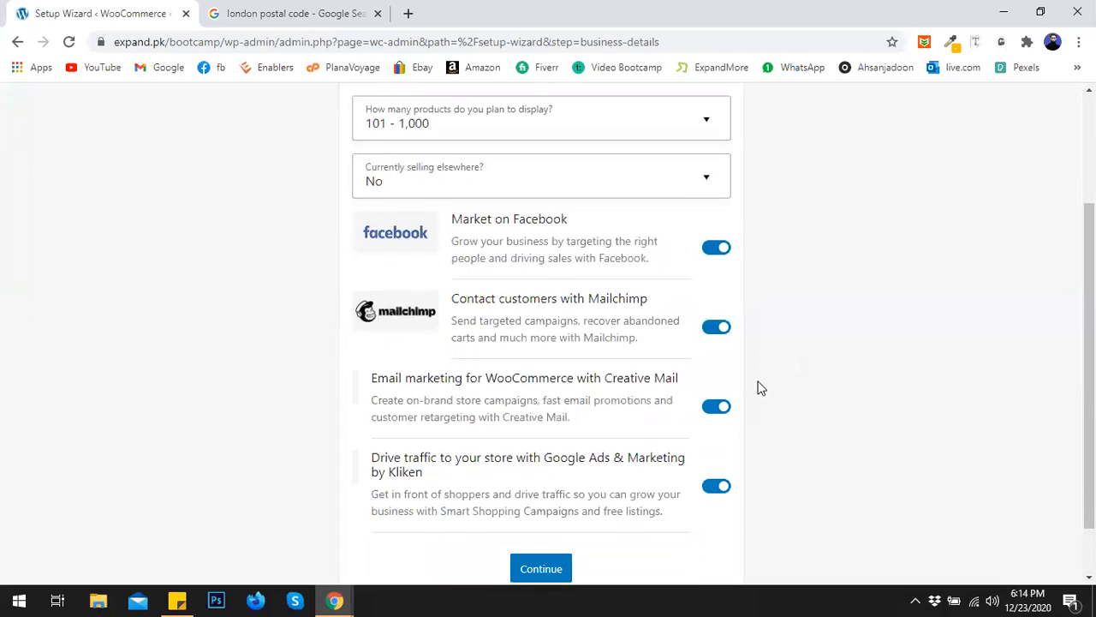
scroll(807, 374, down, 1)
click(541, 514)
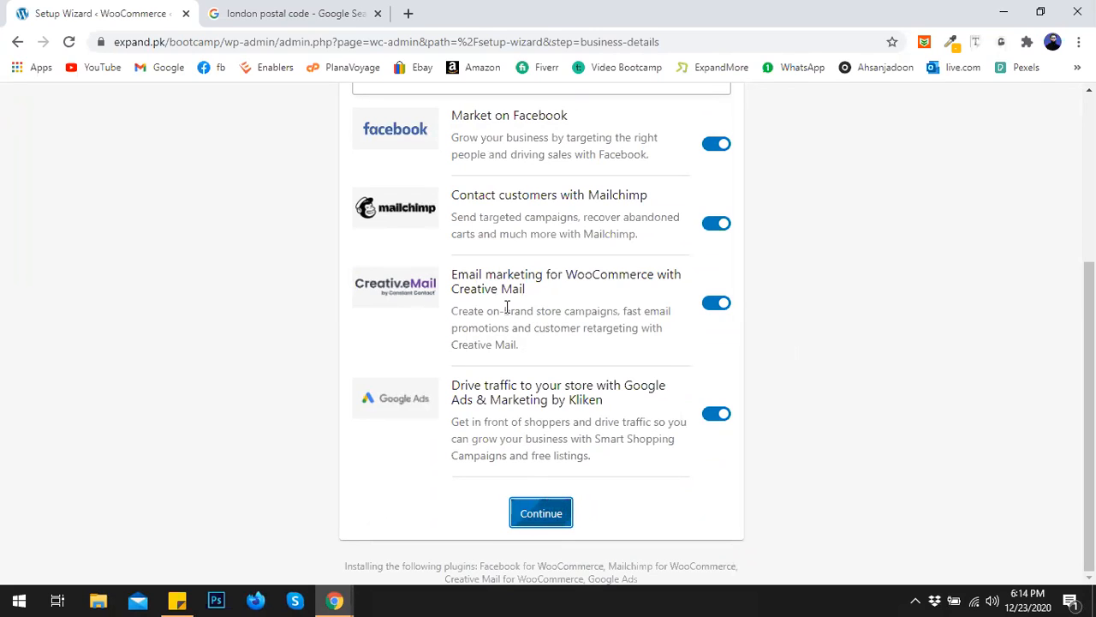
Step: Turn off the Market on Facebook and Contact customers with Mailchimp options in the business details
scroll(702, 317, up, 2)
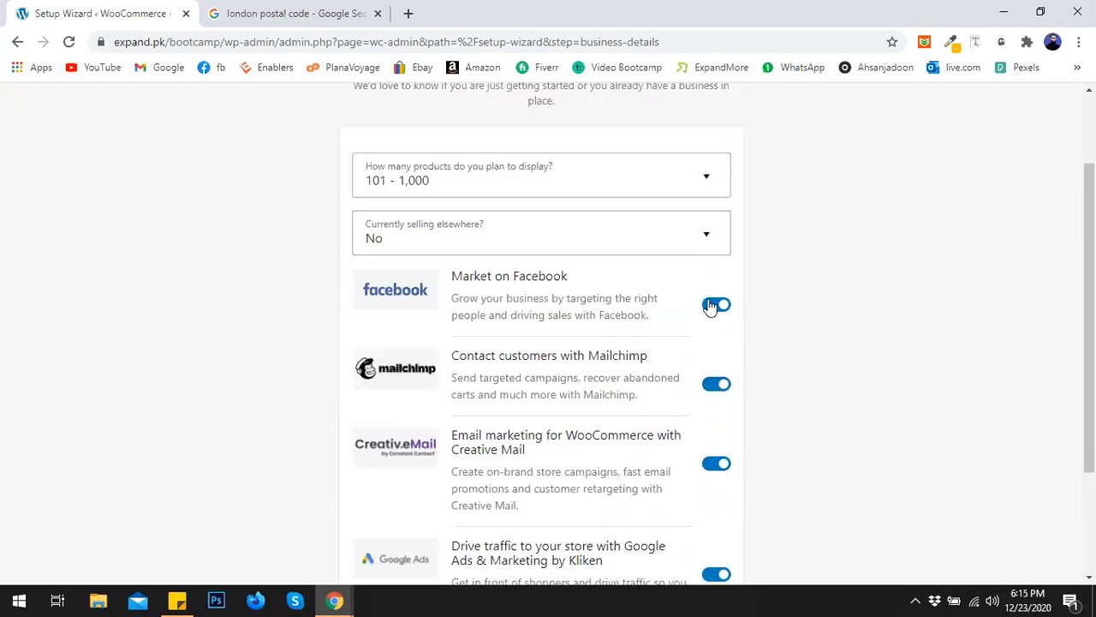
scroll(711, 283, down, 1)
click(716, 226)
click(717, 306)
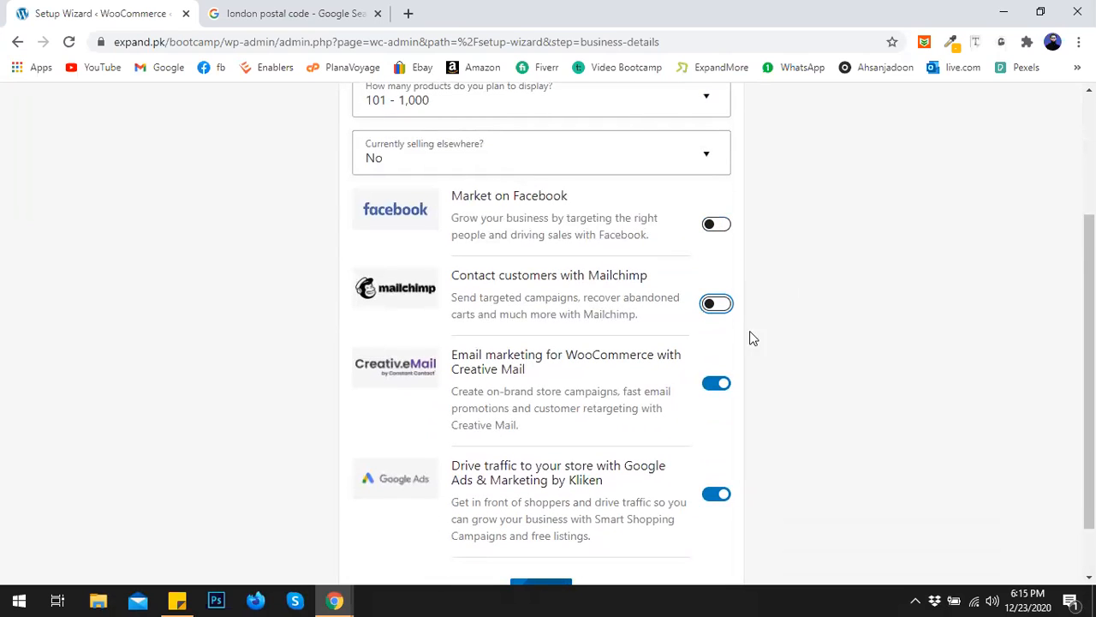
scroll(795, 349, down, 1)
scroll(803, 385, up, 3)
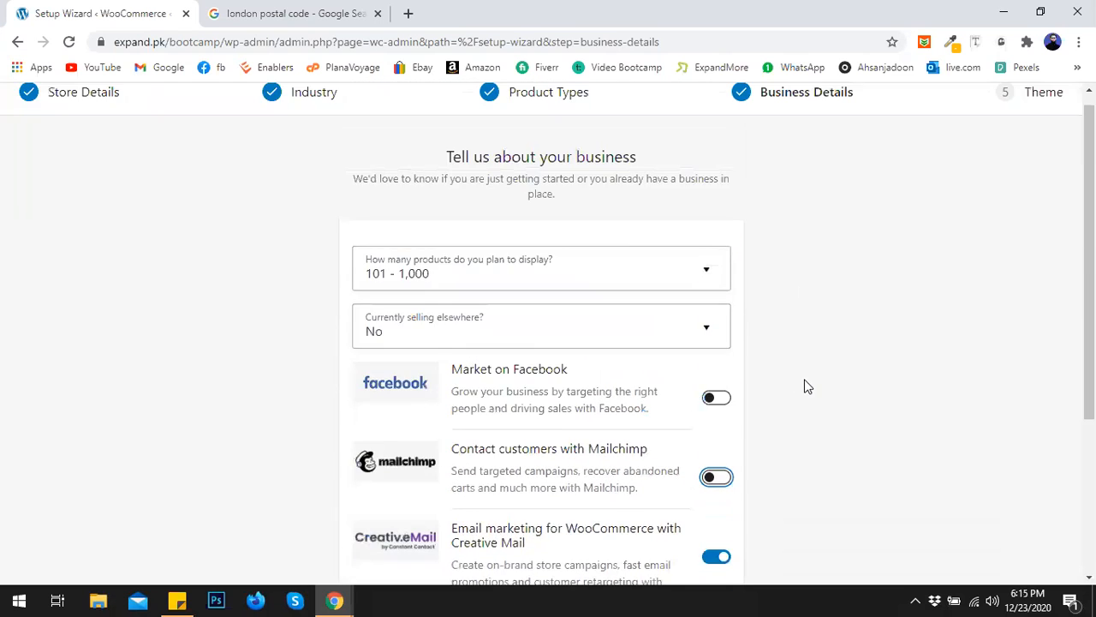
scroll(843, 336, down, 3)
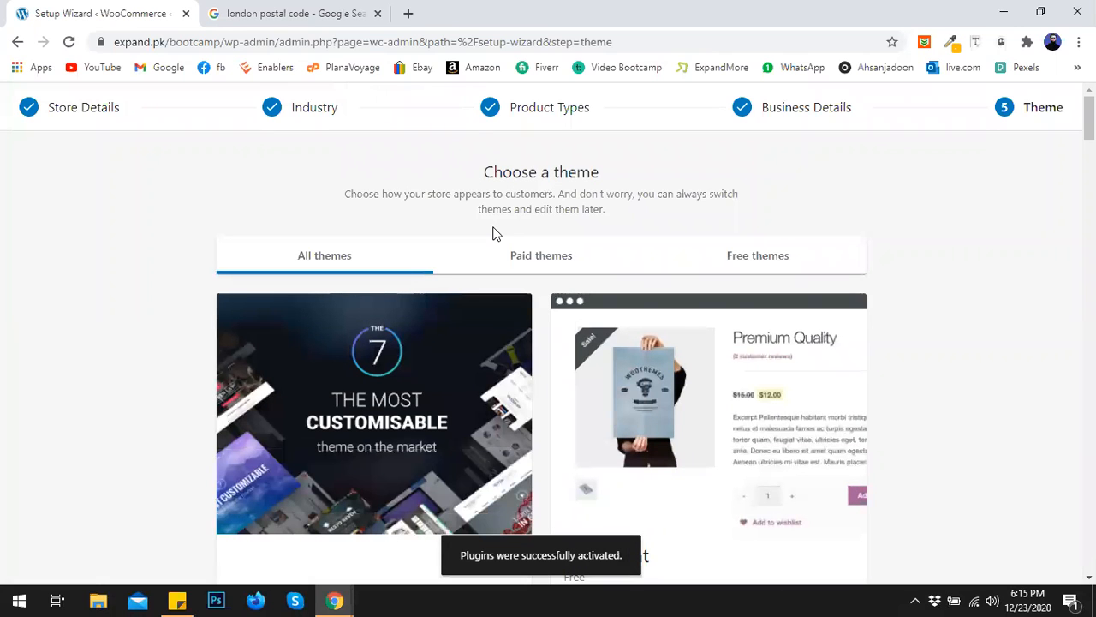
Step: Look over the offered store themes and continue with the currently active The7 theme
scroll(613, 275, down, 2)
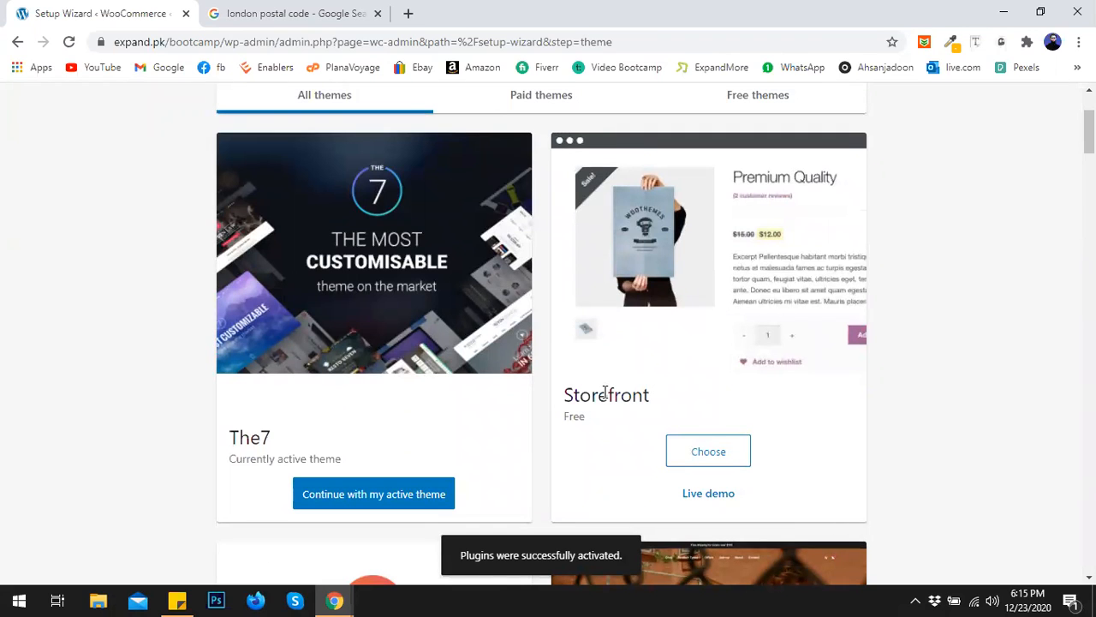
scroll(576, 390, up, 2)
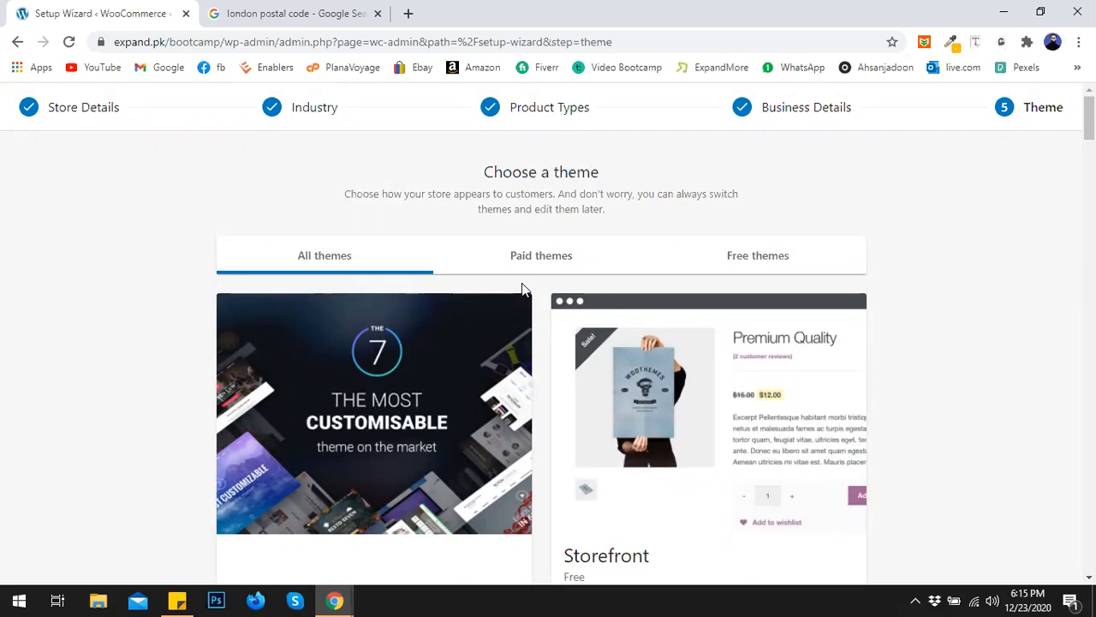
scroll(524, 290, down, 2)
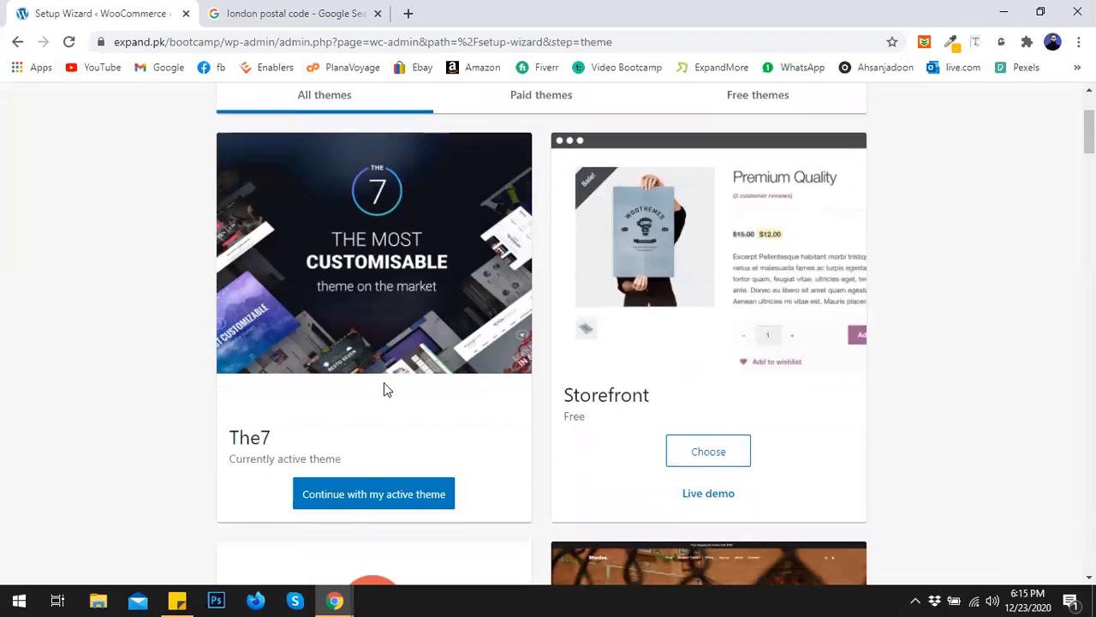
click(388, 498)
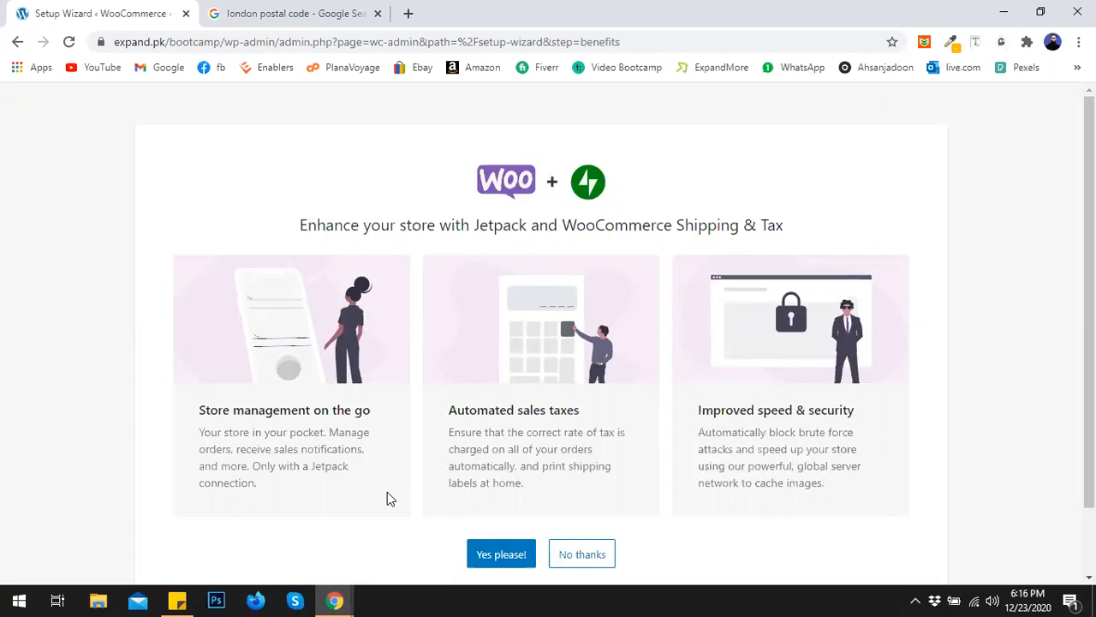
Step: Decline Jetpack and WooCommerce Shipping & Tax, and go through the store's welcome introduction until it closes
scroll(554, 493, down, 1)
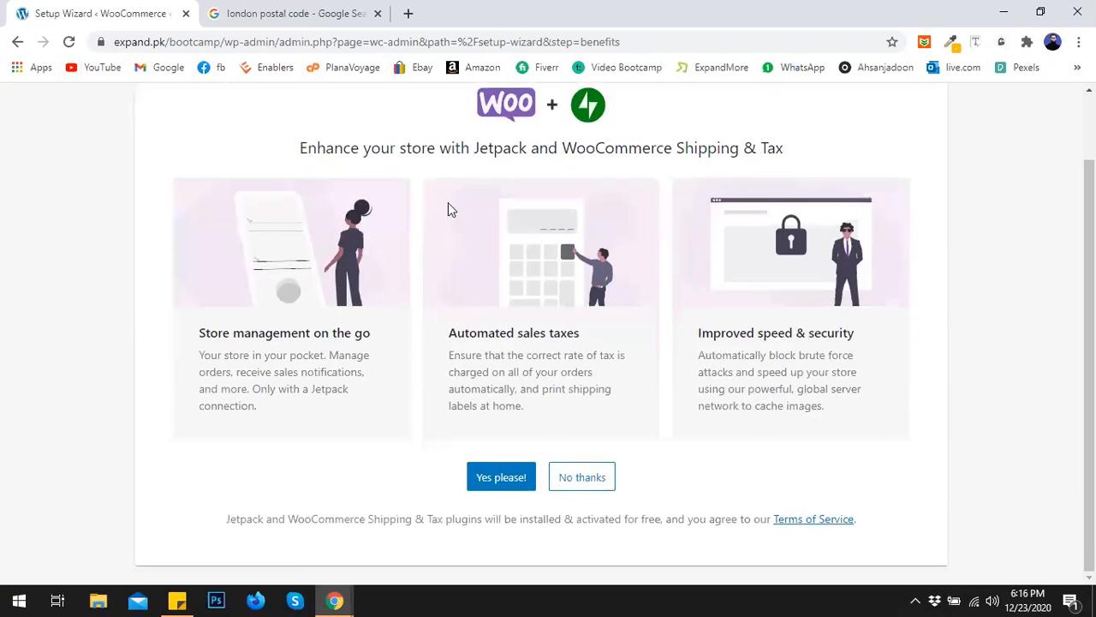
click(603, 481)
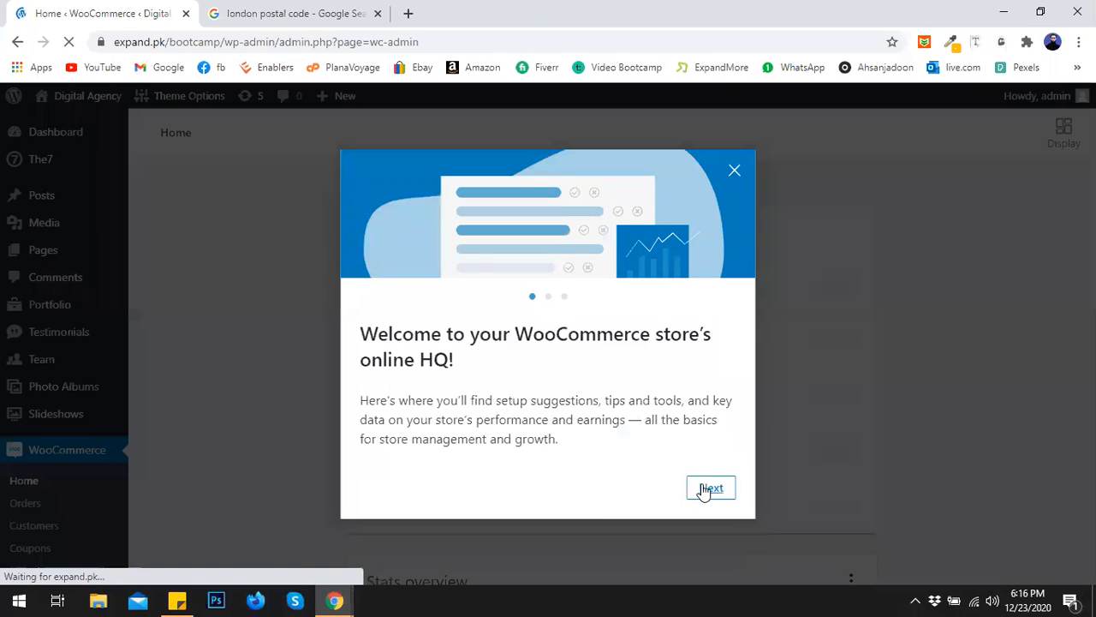
click(705, 488)
click(704, 488)
click(703, 488)
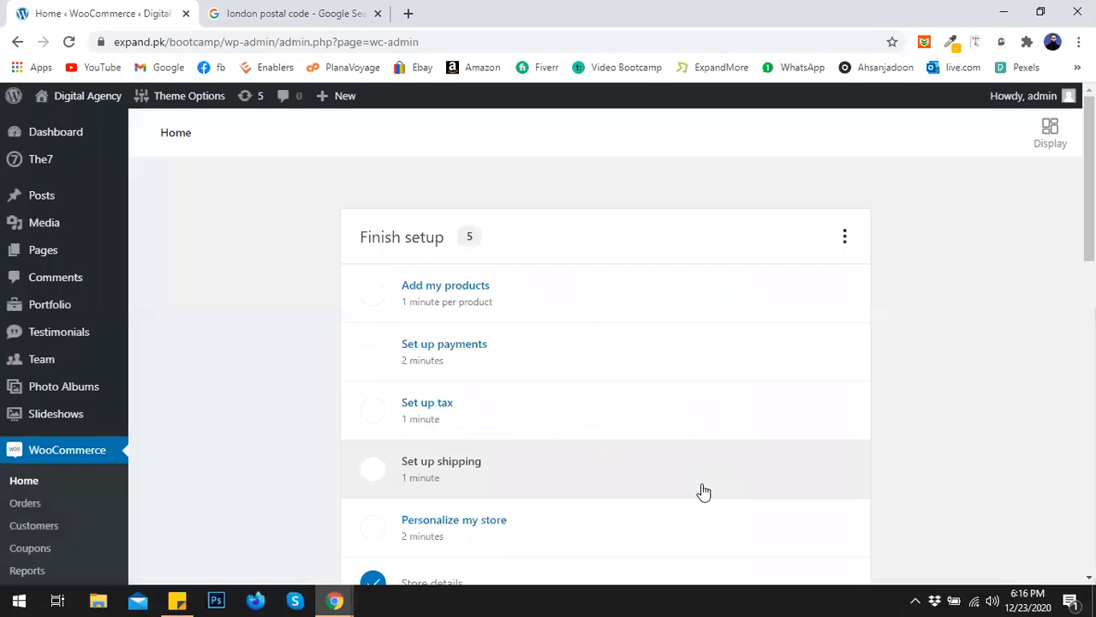
Step: Look through the WooCommerce home page's setup checklist, stats overview and inbox messages
scroll(631, 347, down, 1)
scroll(631, 348, up, 1)
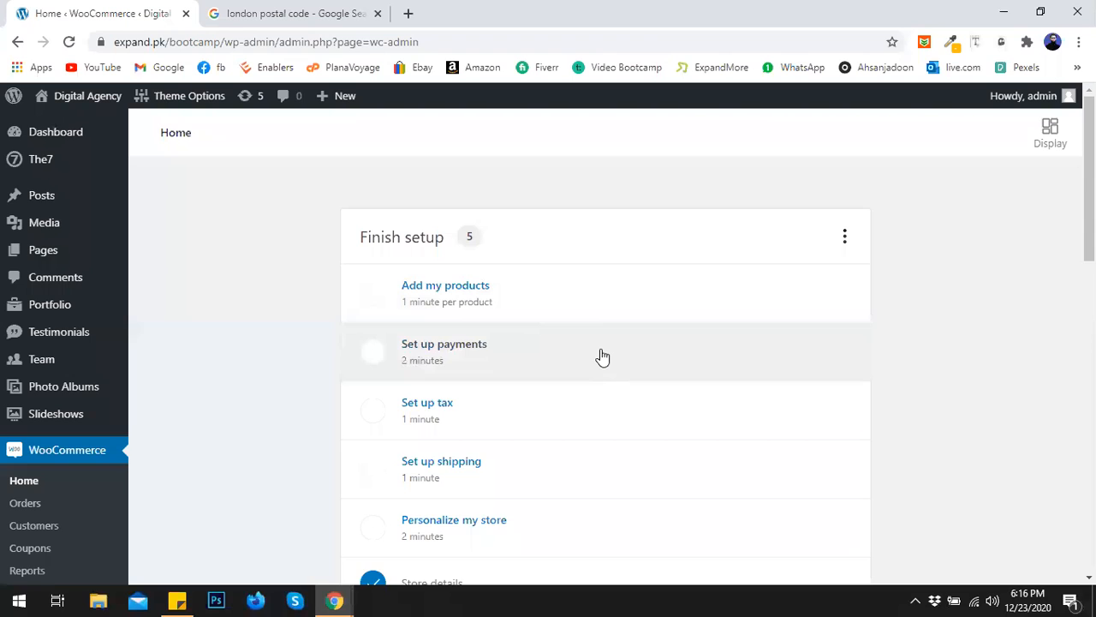
scroll(603, 357, down, 1)
scroll(603, 357, down, 4)
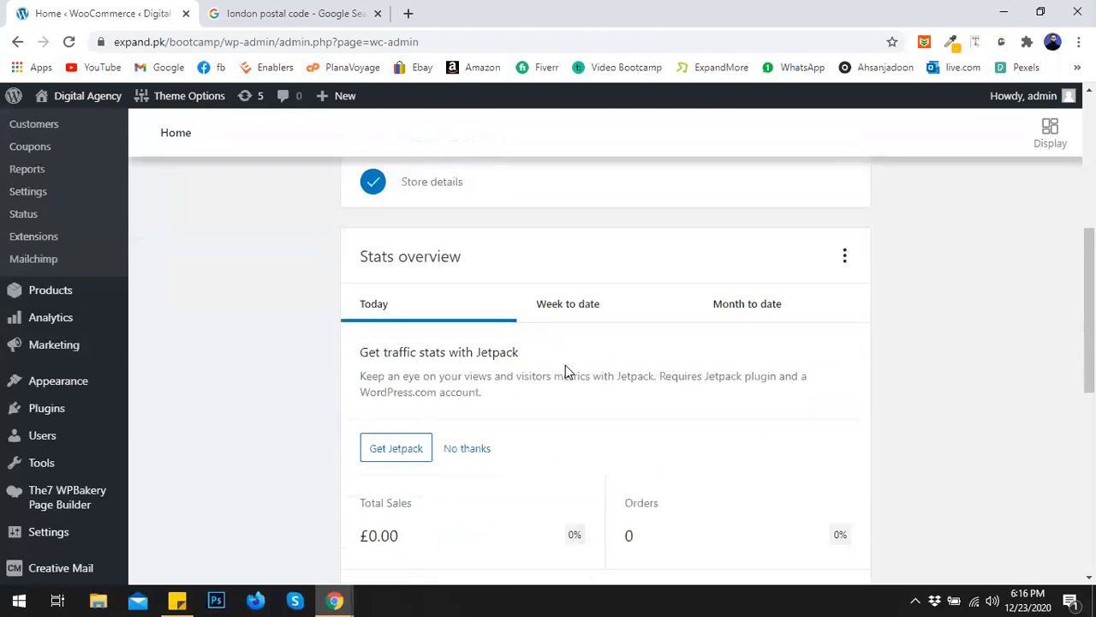
scroll(565, 369, down, 8)
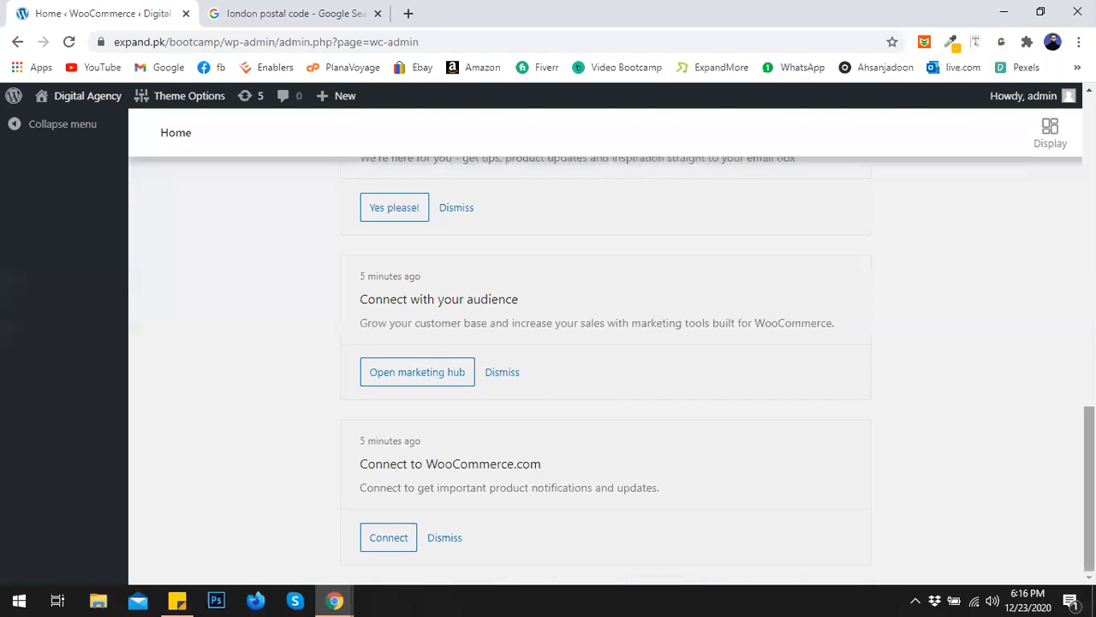
scroll(724, 408, up, 10)
scroll(472, 281, up, 2)
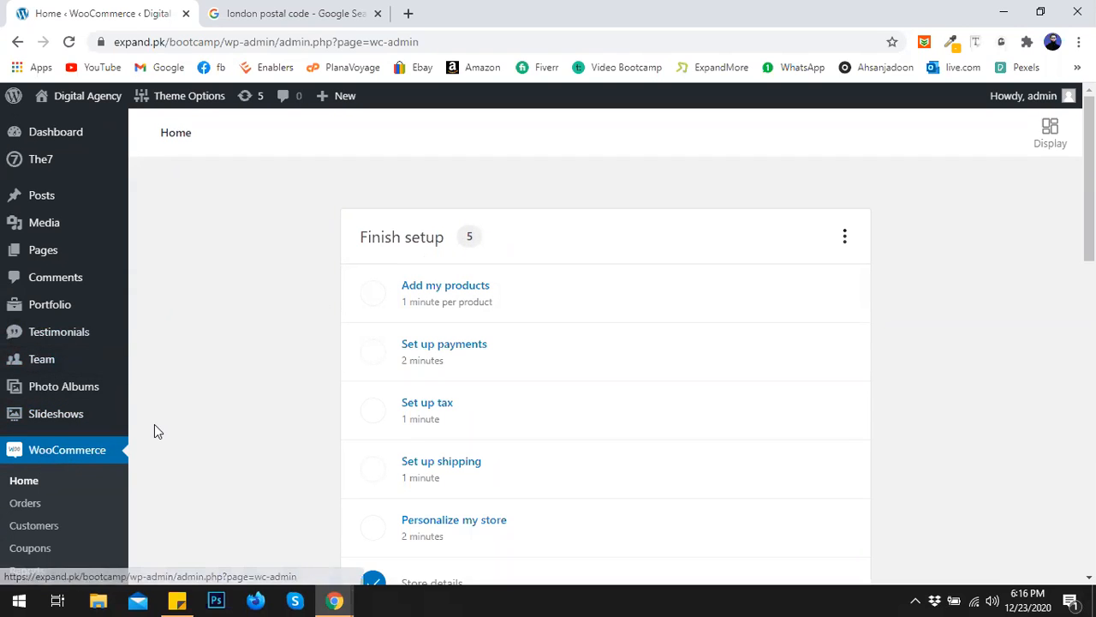
scroll(257, 420, down, 2)
scroll(260, 416, down, 2)
scroll(260, 416, up, 4)
Step: Open the WordPress dashboard and examine its notices and the options offered under Products, Analytics and Marketing
click(62, 141)
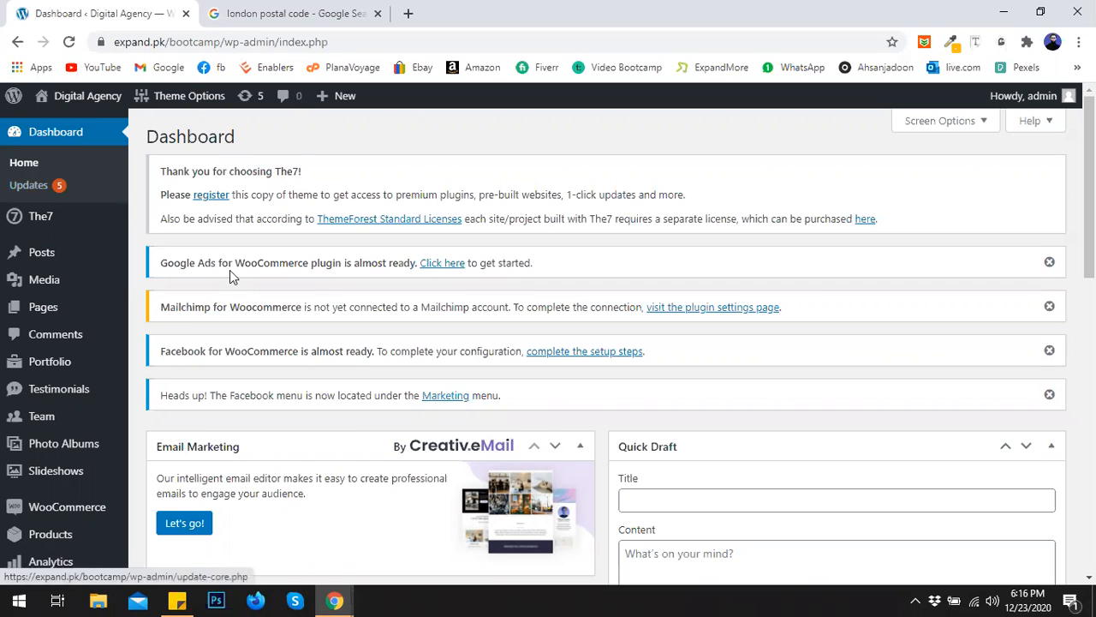
scroll(310, 325, down, 2)
mouse_move(107, 357)
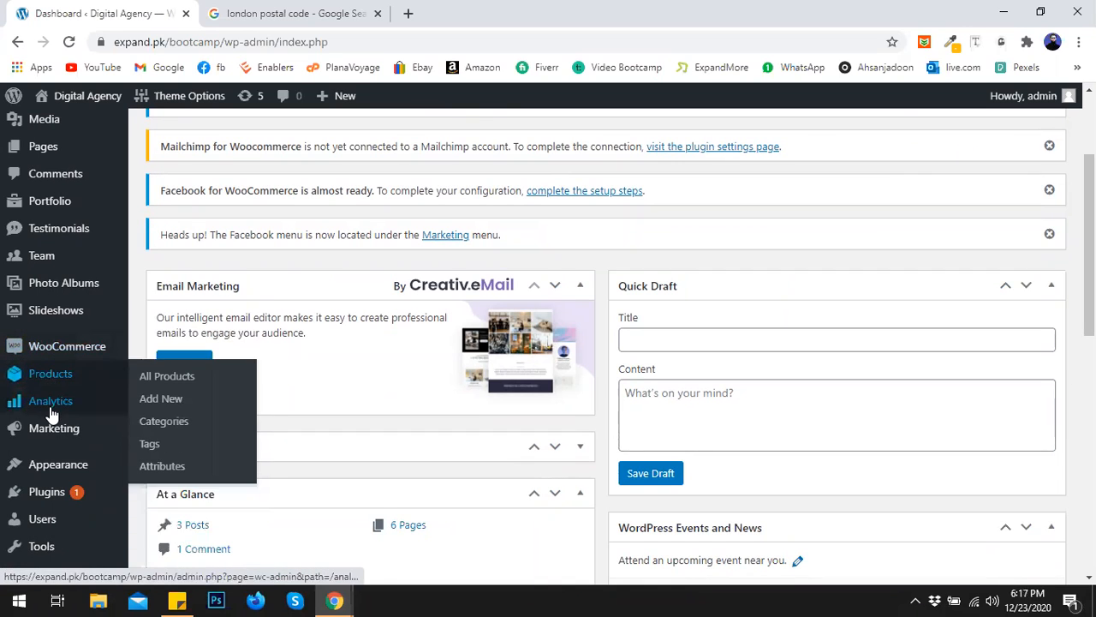
mouse_move(52, 413)
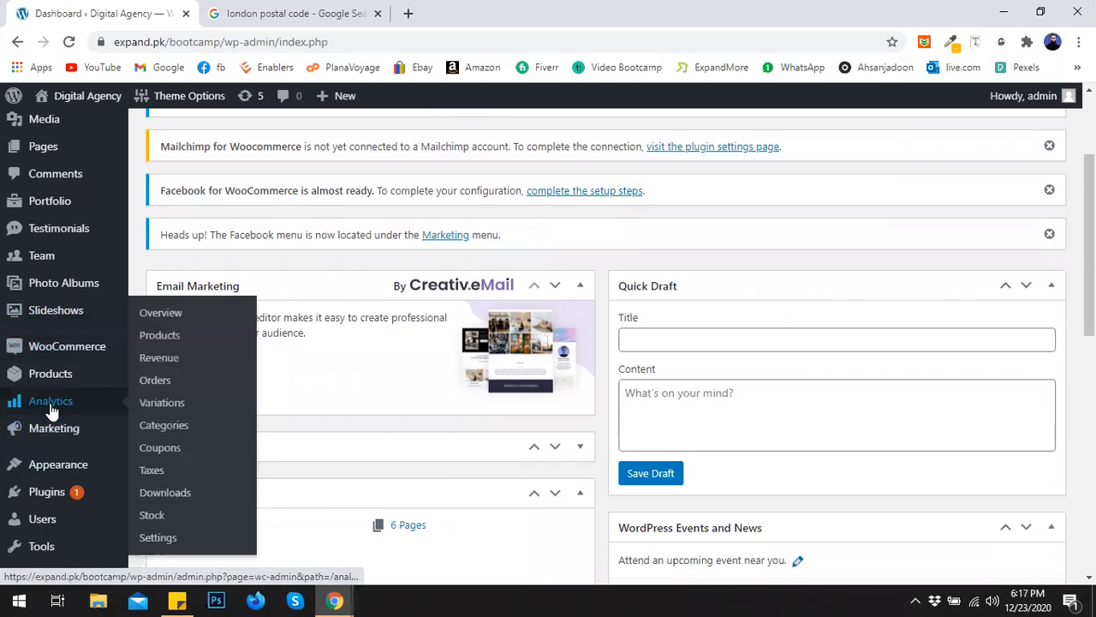
mouse_move(57, 437)
mouse_move(49, 355)
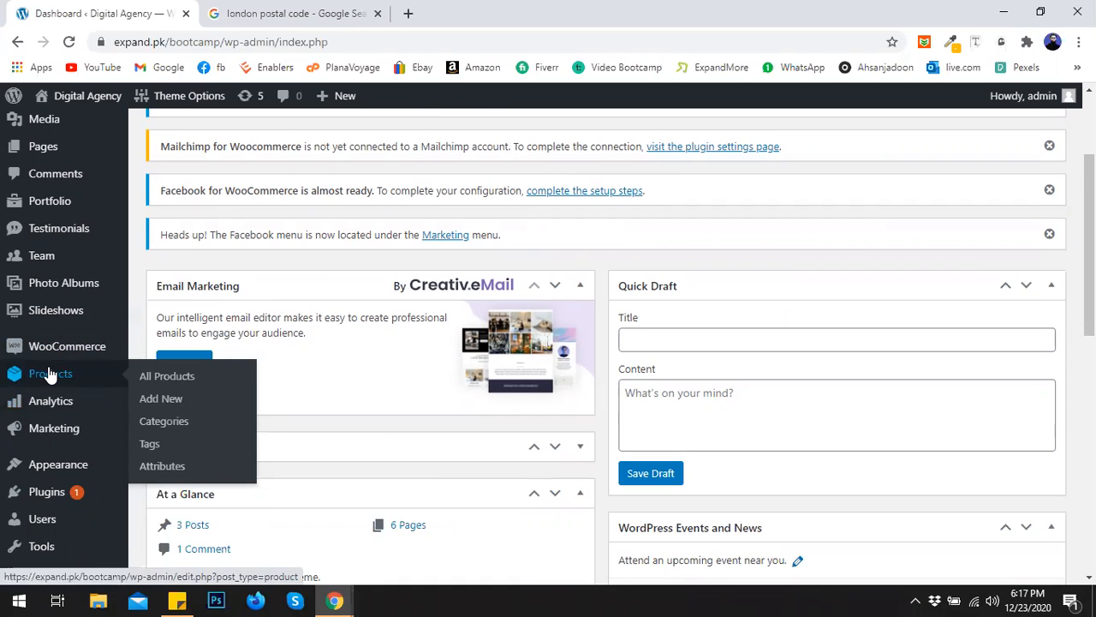
Step: Return to the WooCommerce home page and review the store's Orders page
click(157, 355)
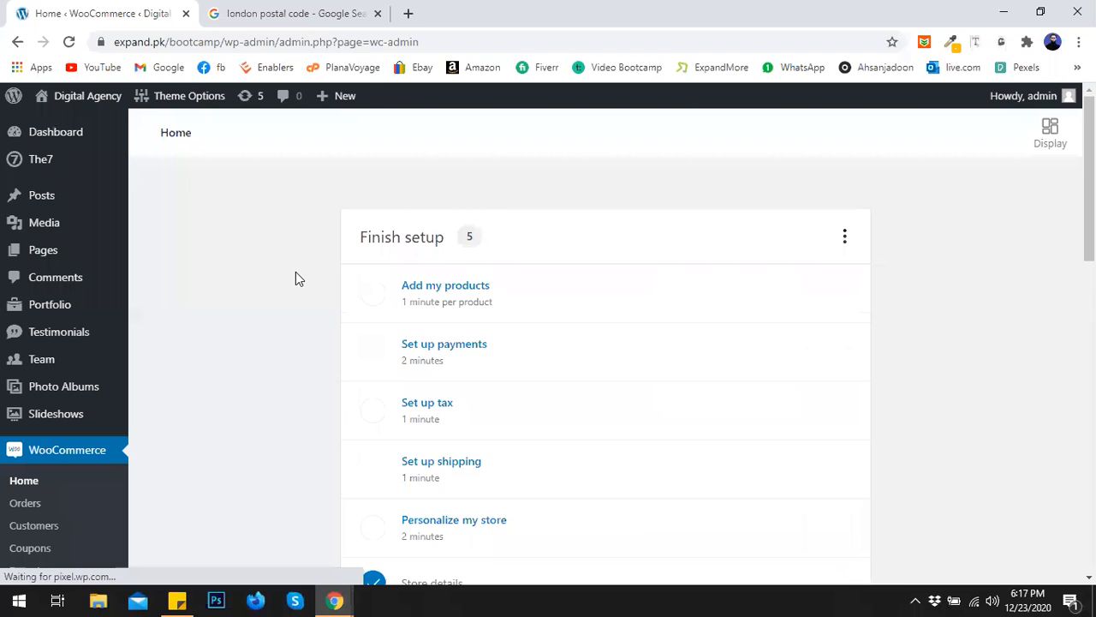
scroll(272, 299, down, 2)
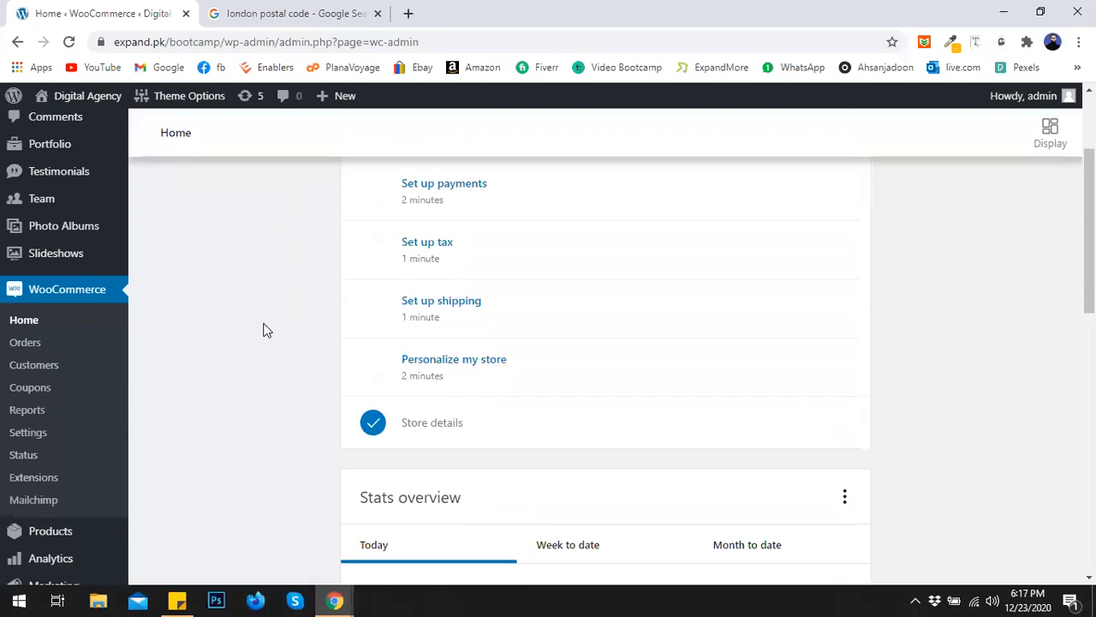
click(38, 344)
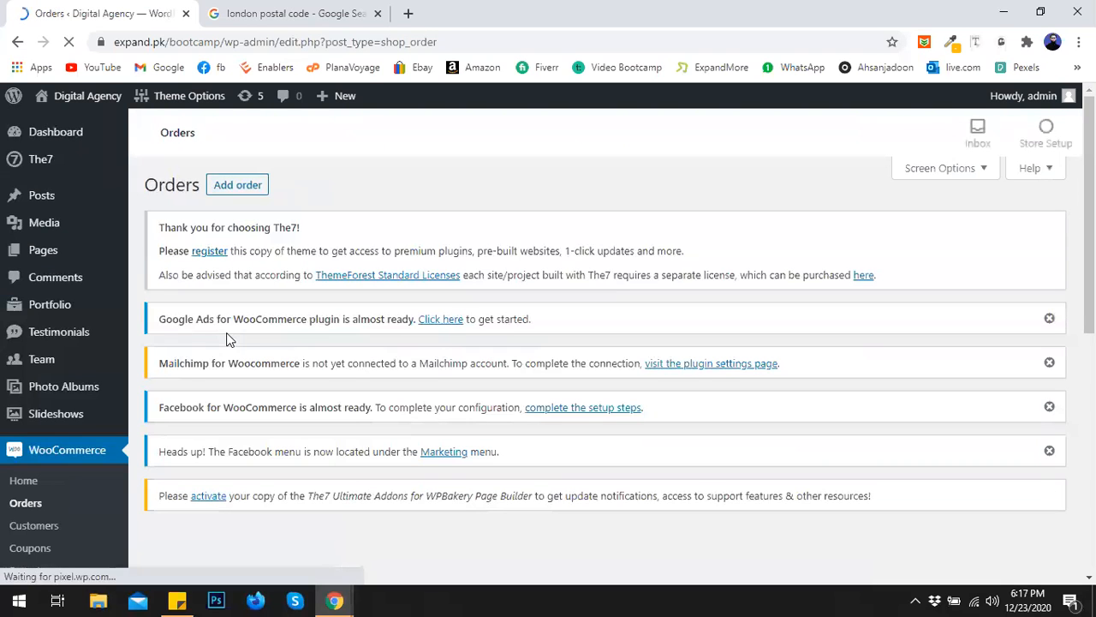
scroll(343, 360, down, 5)
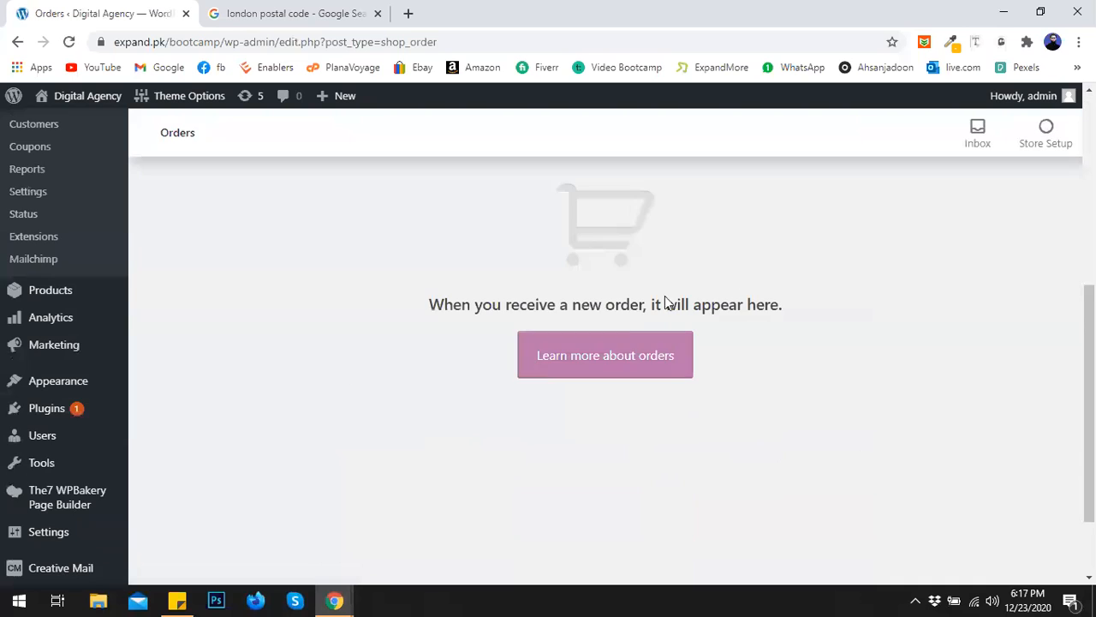
scroll(392, 340, up, 2)
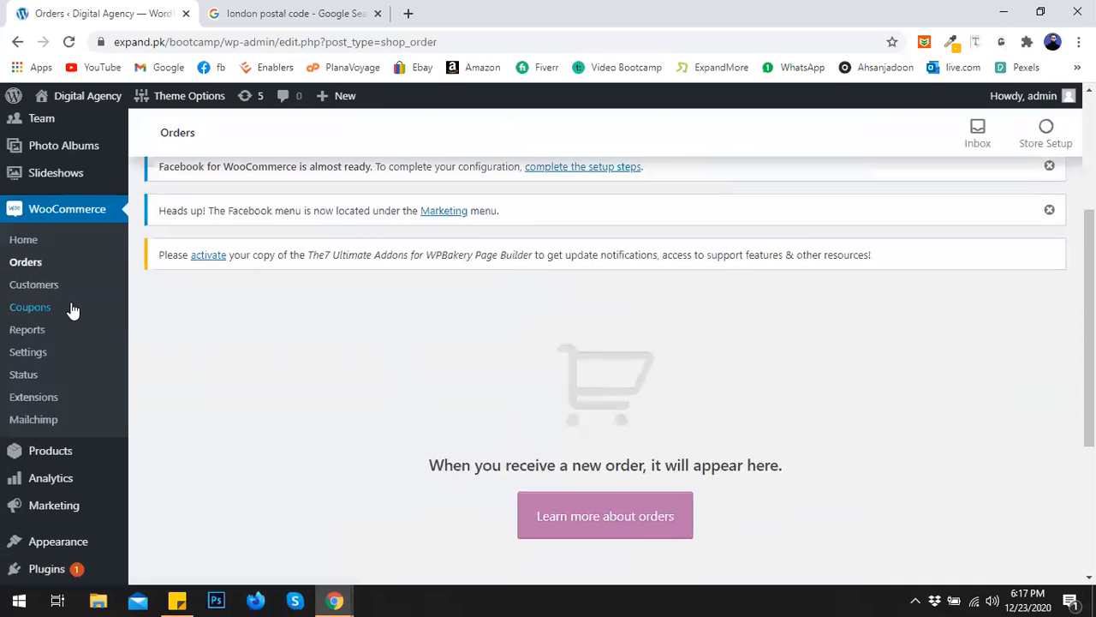
Step: Review the WooCommerce Customers page and the Coupons page with its recommended extensions
click(33, 285)
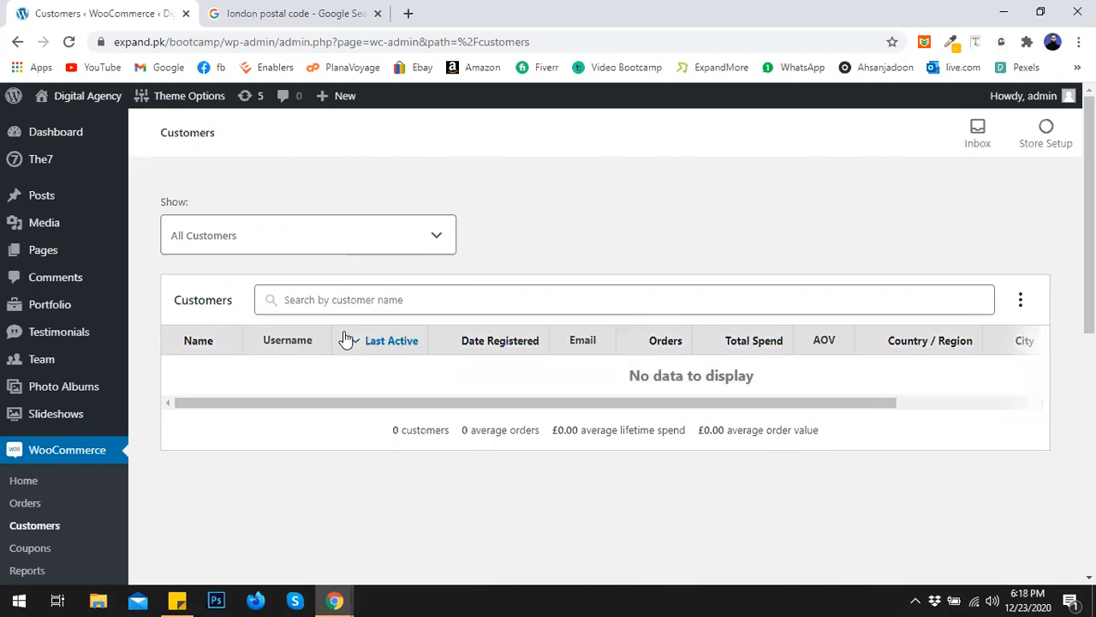
scroll(362, 399, down, 3)
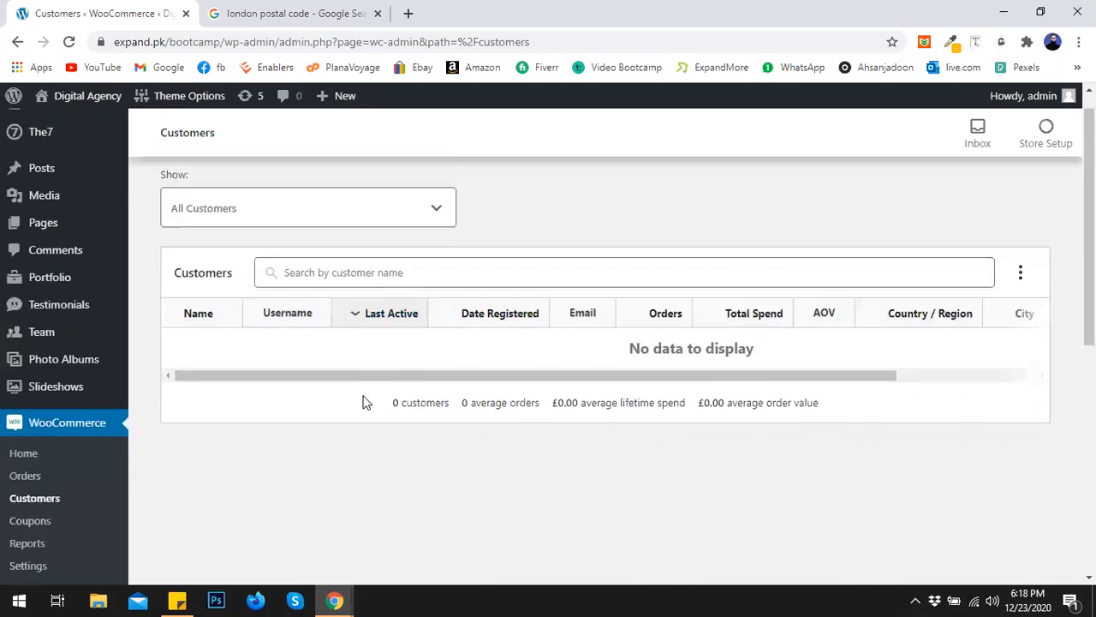
click(40, 313)
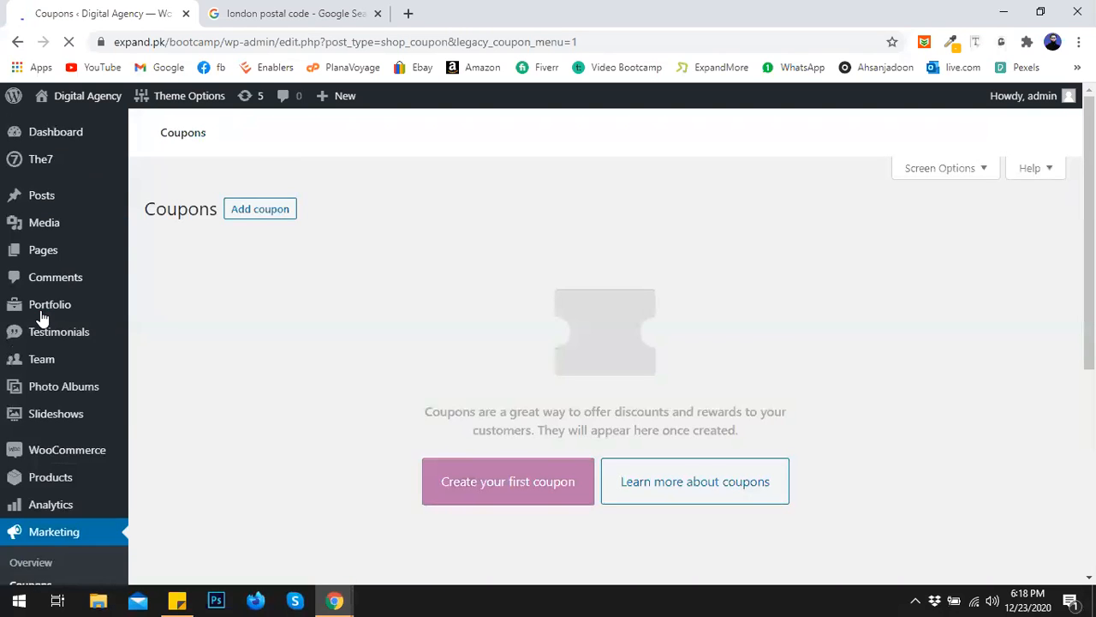
scroll(398, 368, down, 4)
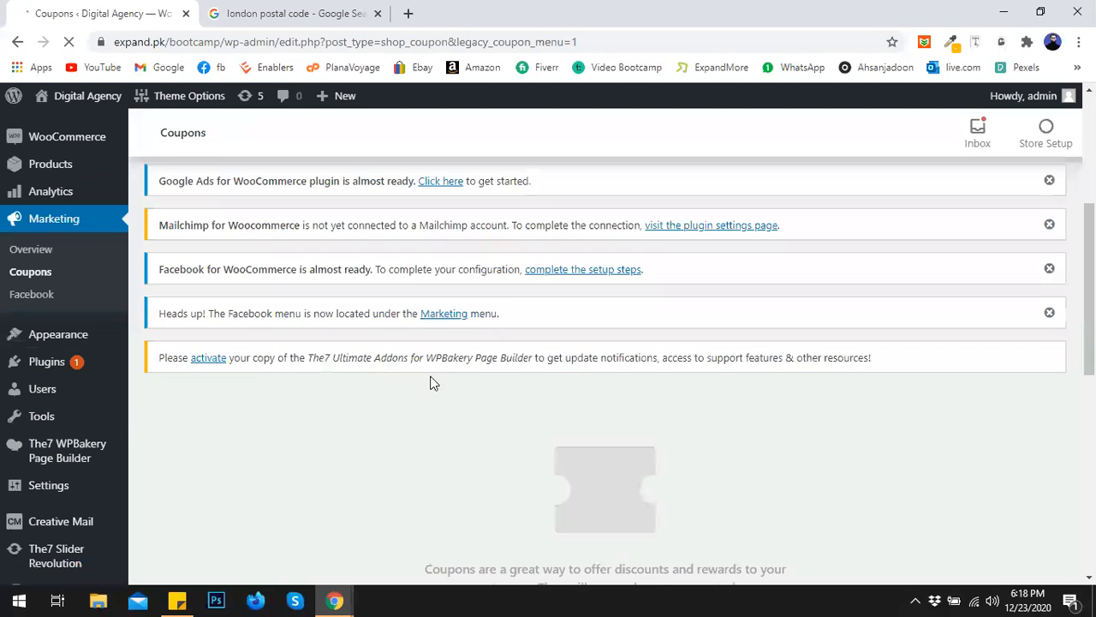
scroll(350, 396, down, 2)
scroll(347, 398, up, 2)
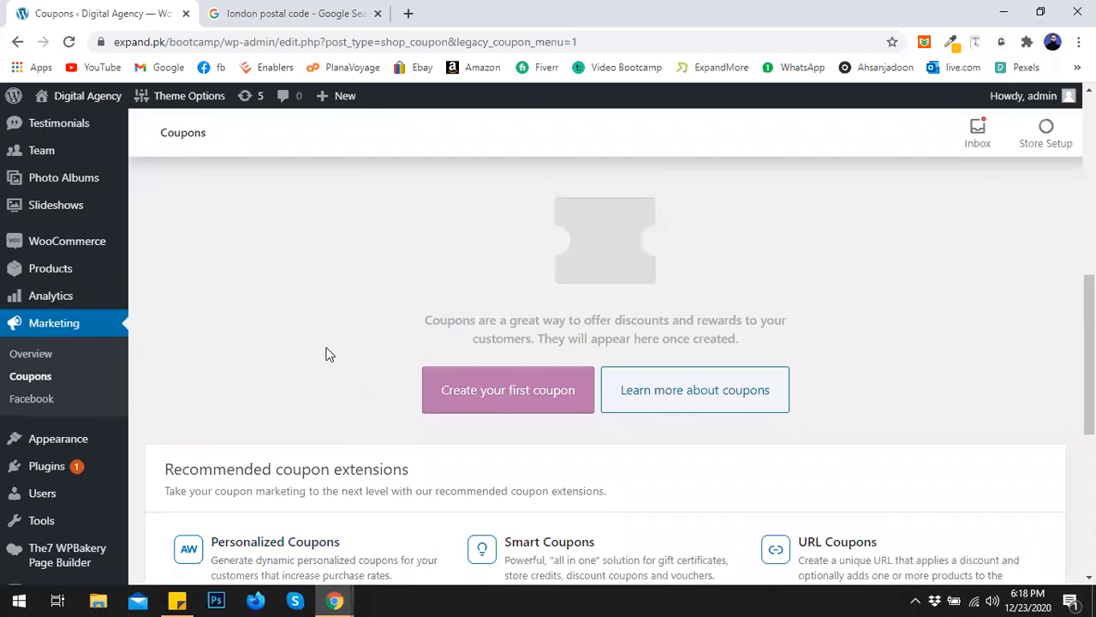
scroll(326, 352, up, 1)
Step: Open the WooCommerce general settings and review the store address down to the selling locations option
mouse_move(108, 317)
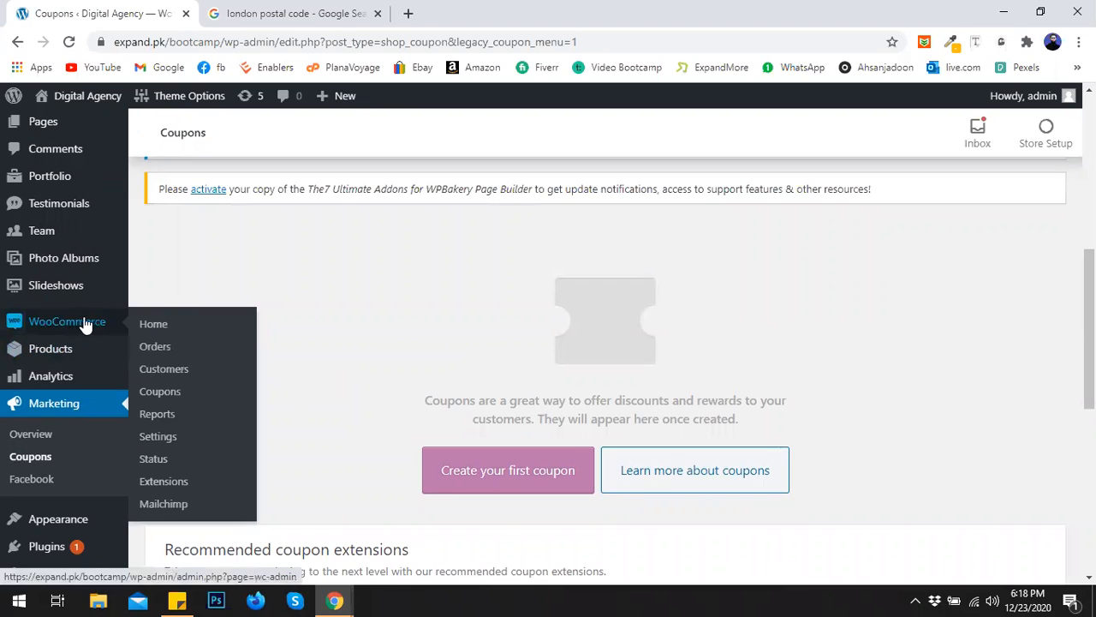
click(165, 444)
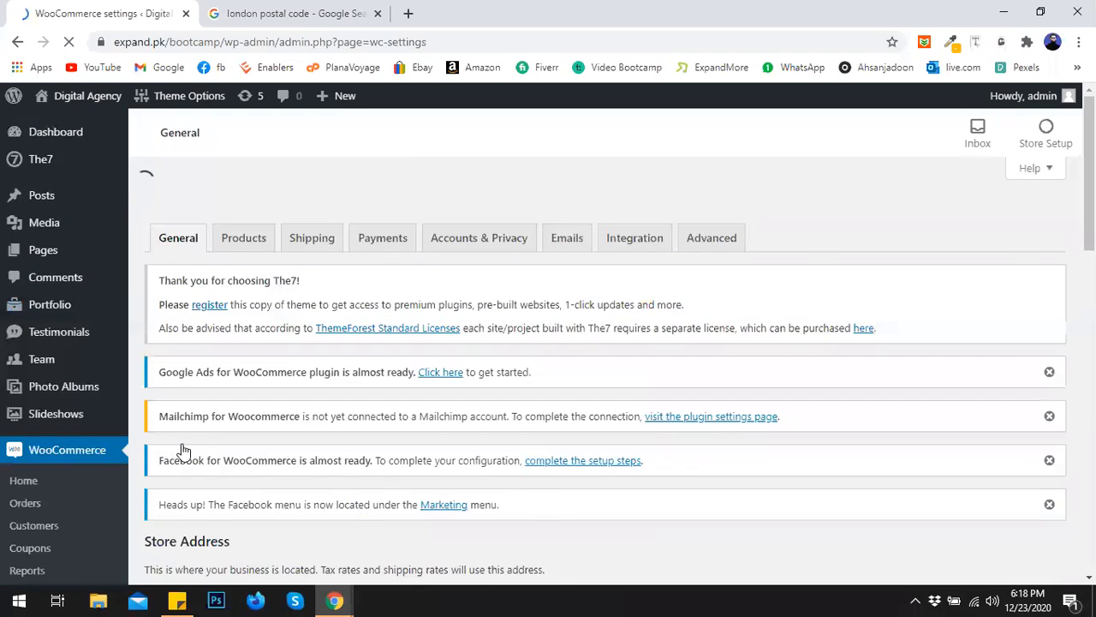
scroll(720, 437, down, 5)
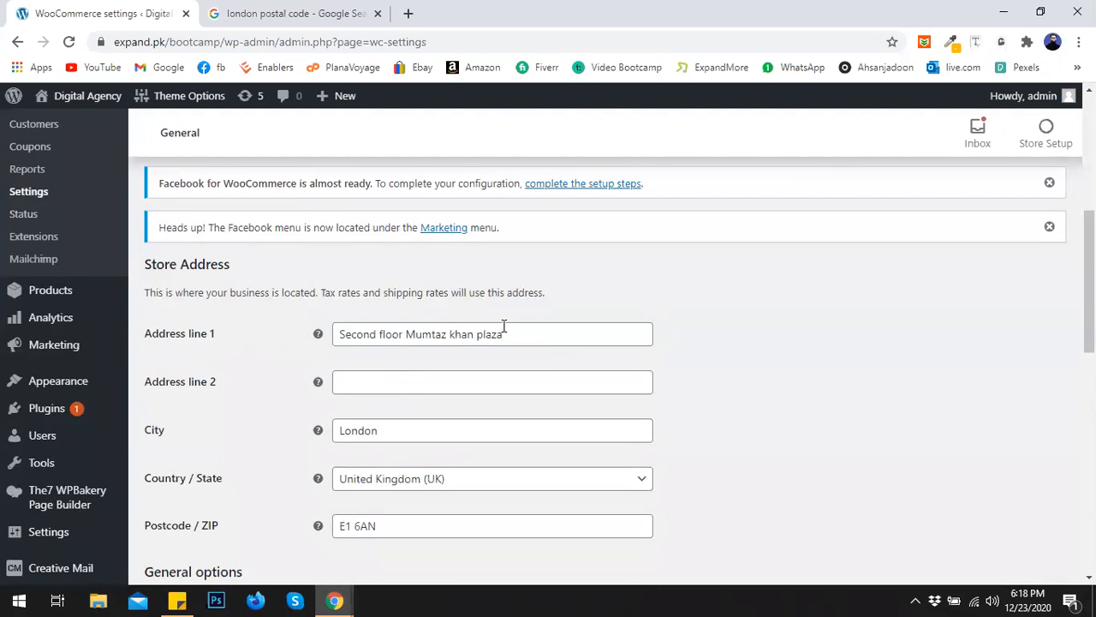
scroll(432, 345, down, 1)
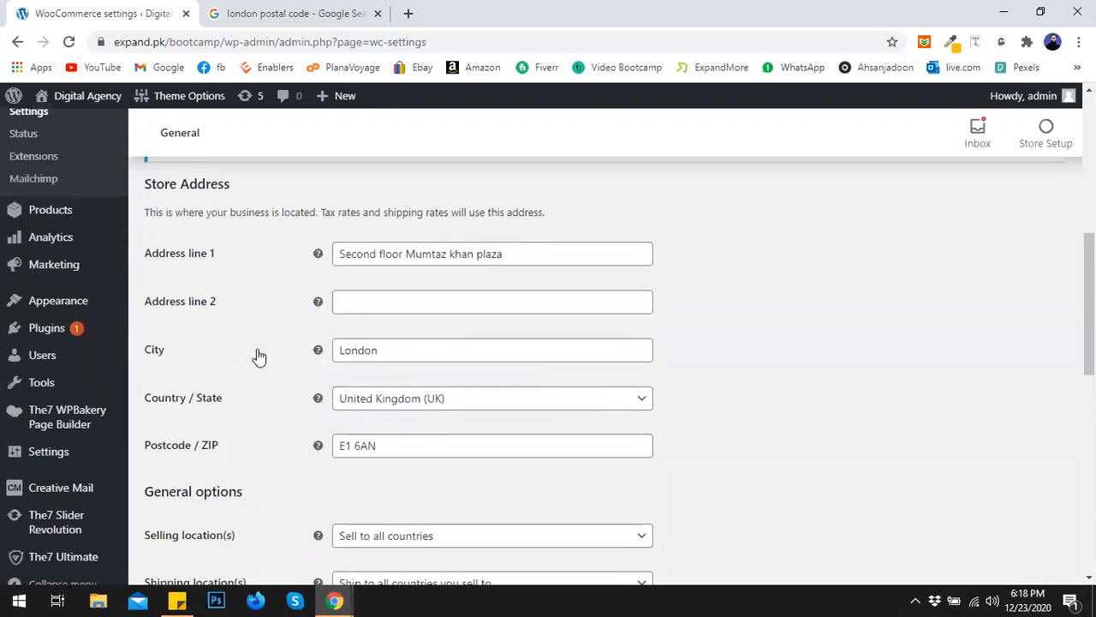
scroll(230, 446, down, 2)
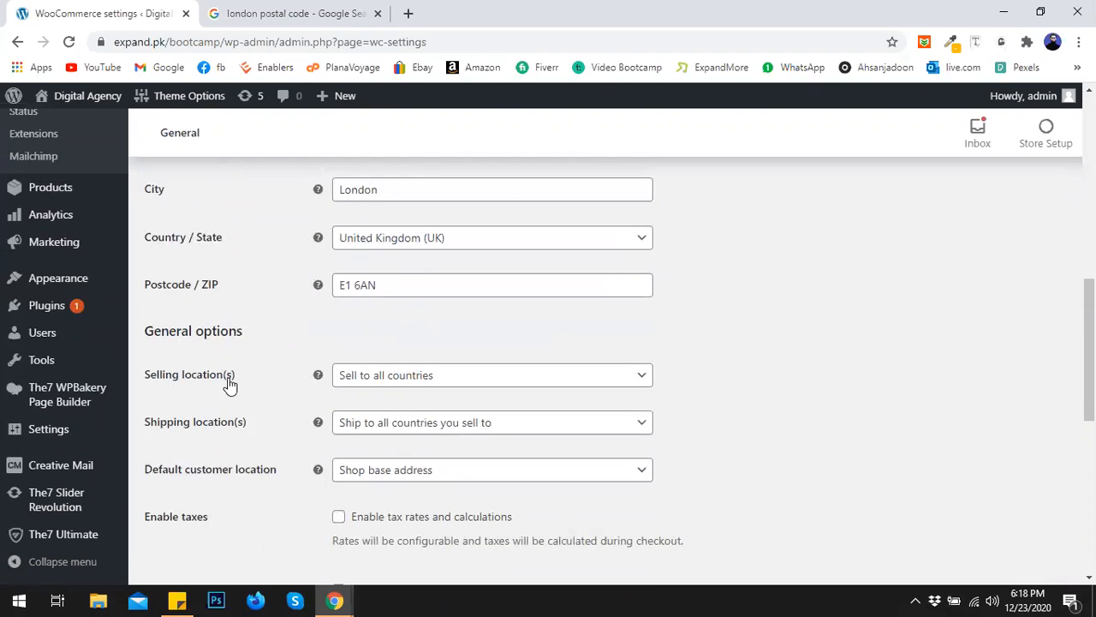
drag(229, 385, 175, 382)
click(282, 347)
Step: Set the selling locations to all countries except Australia and Russia
click(436, 374)
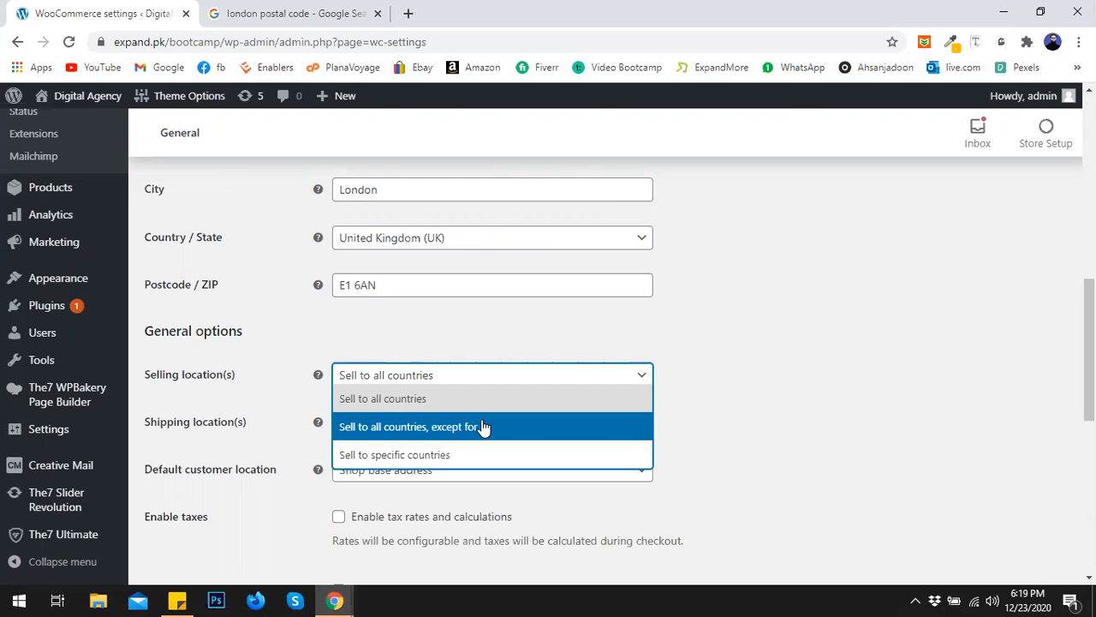
click(435, 426)
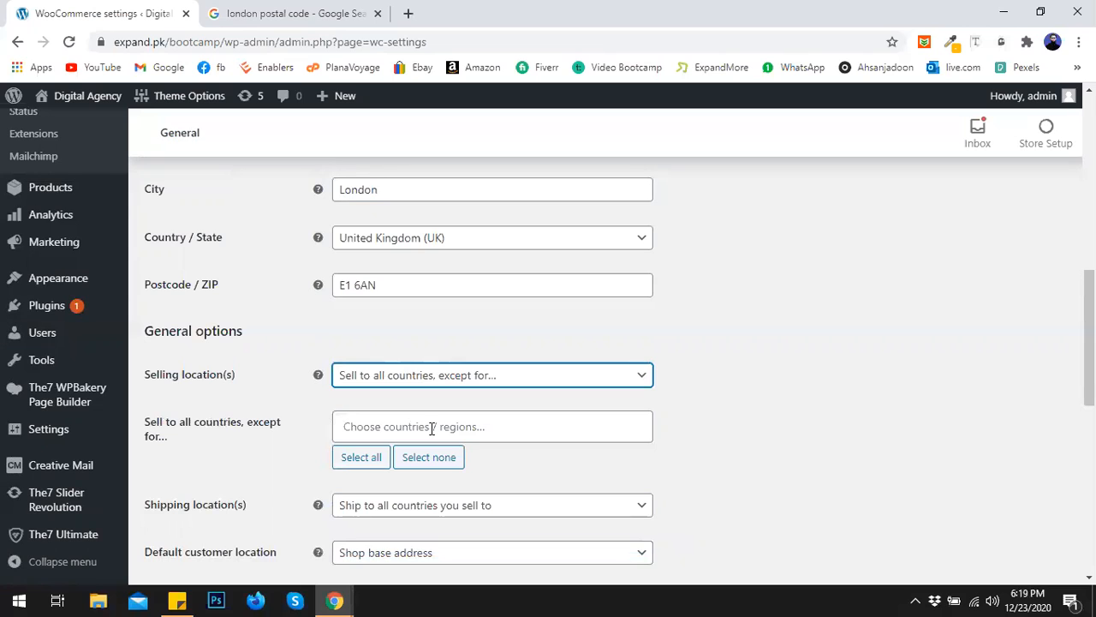
click(431, 426)
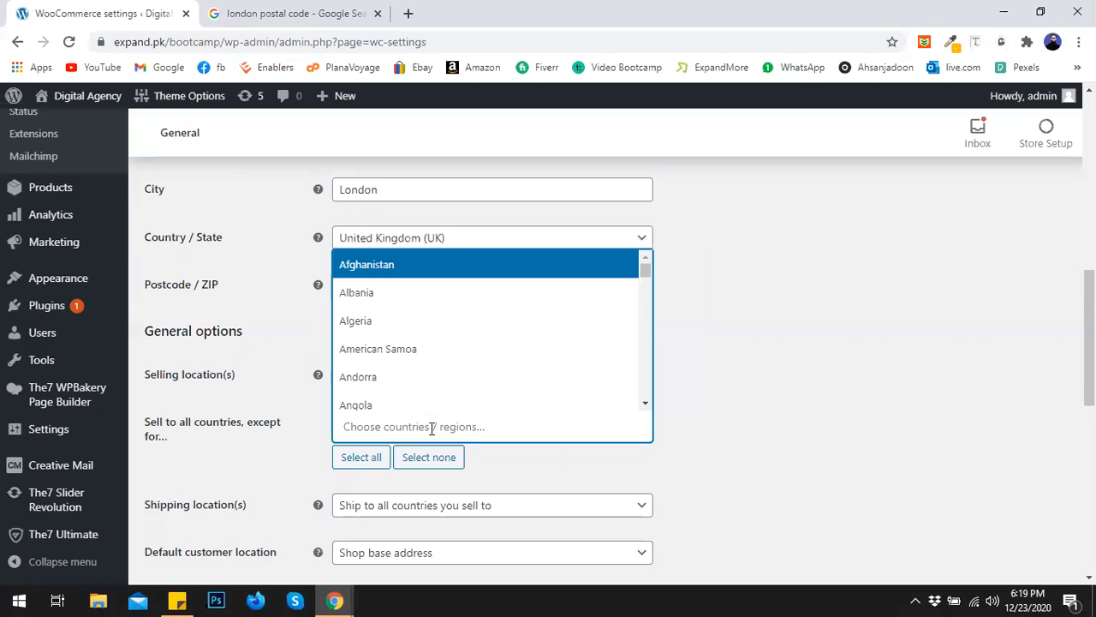
text(aust)
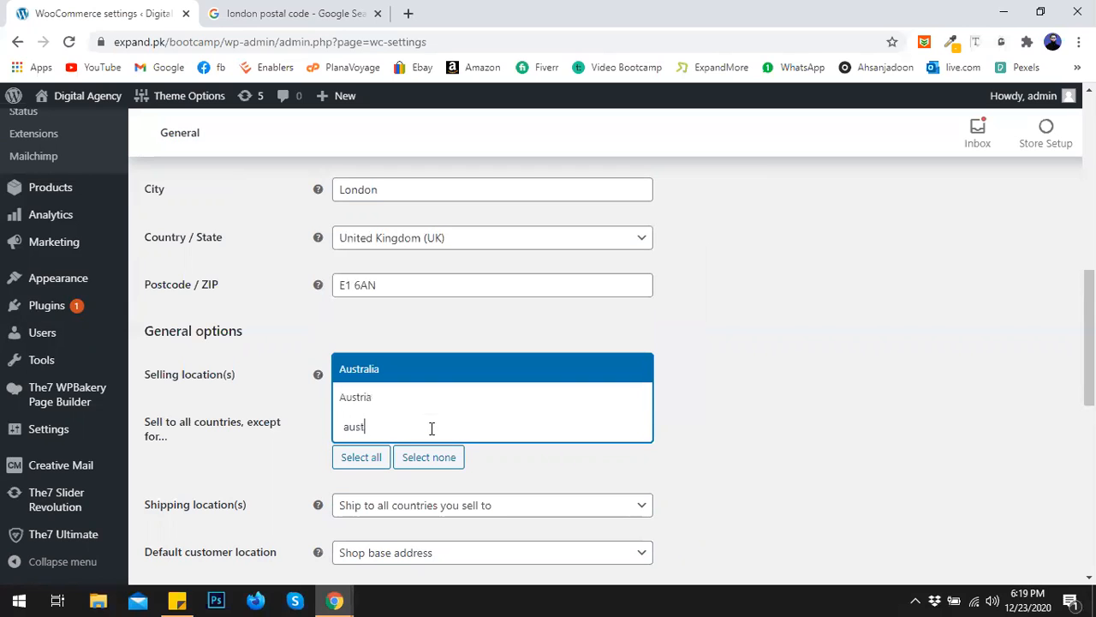
click(433, 368)
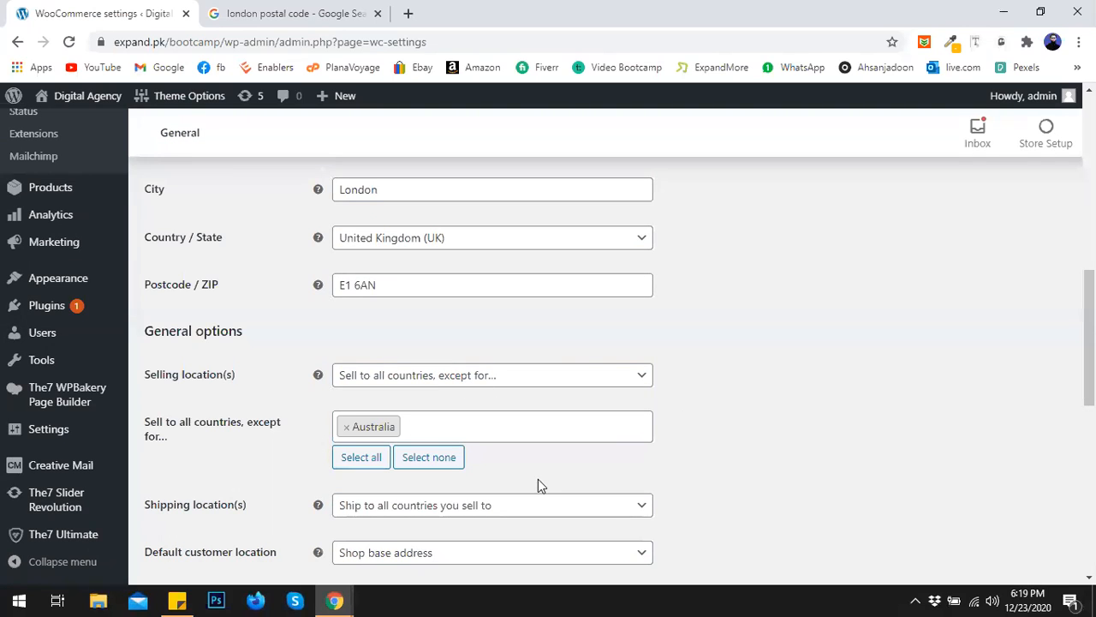
click(467, 424)
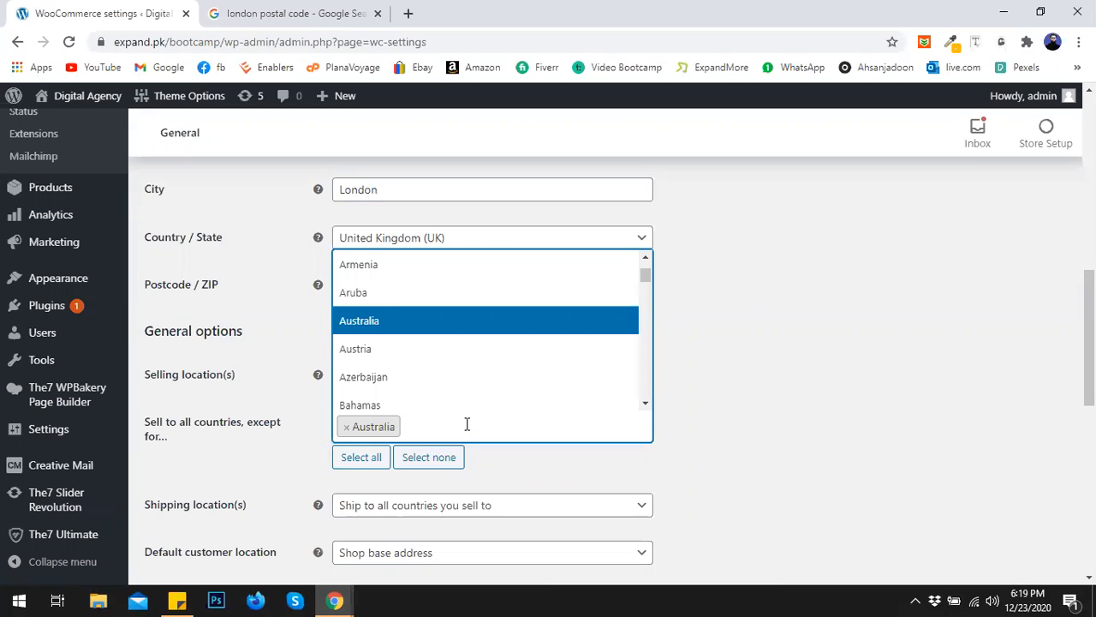
text(russ)
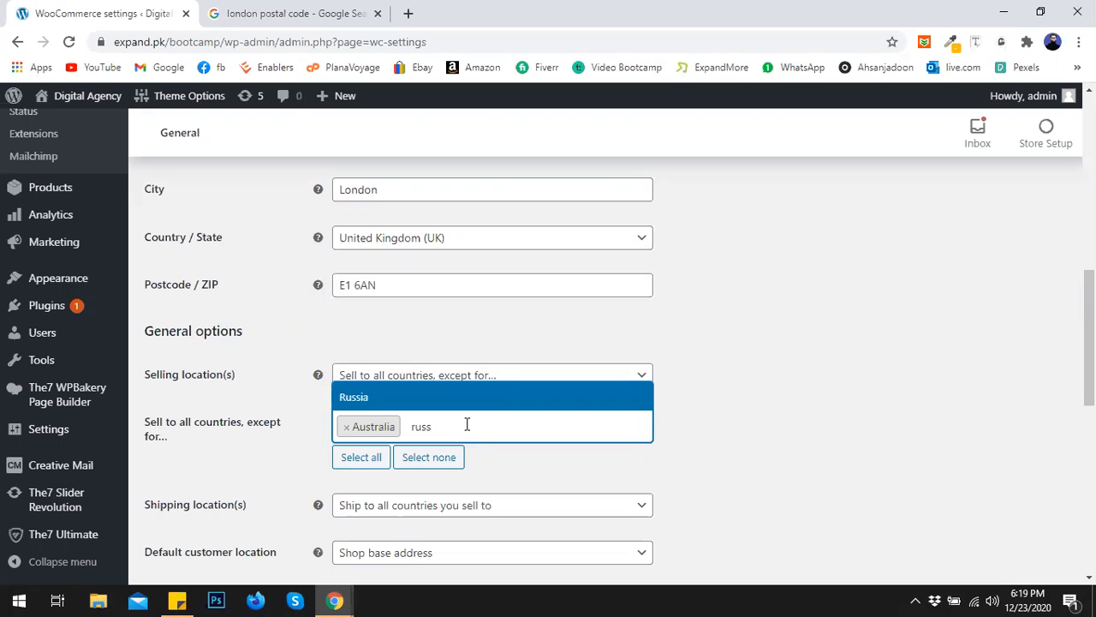
click(477, 396)
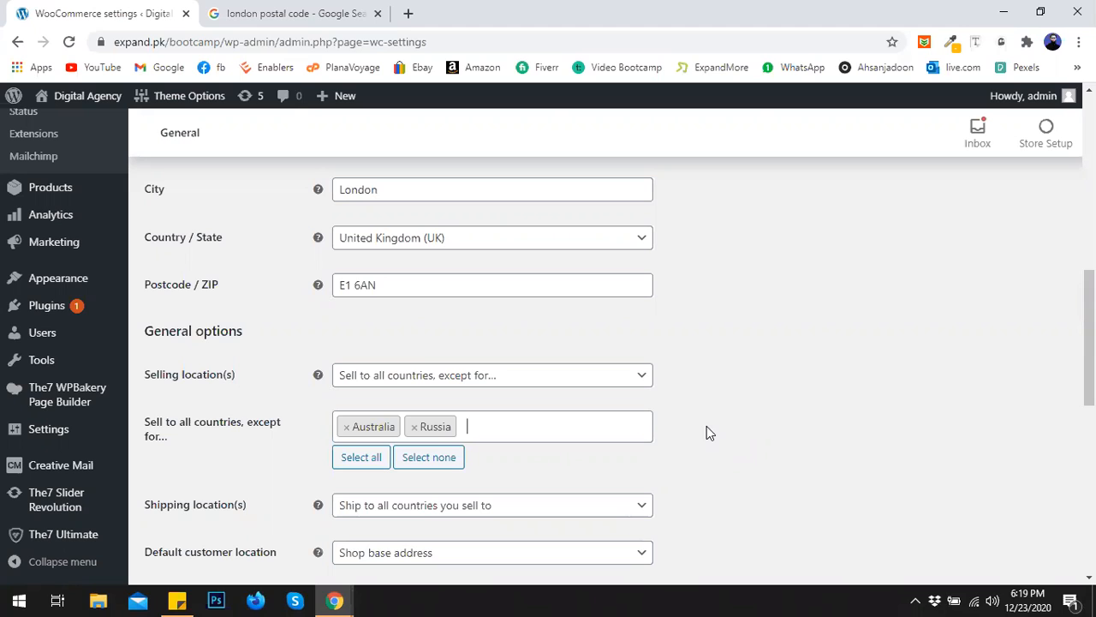
Step: Set the selling locations back to Sell to all countries
click(454, 378)
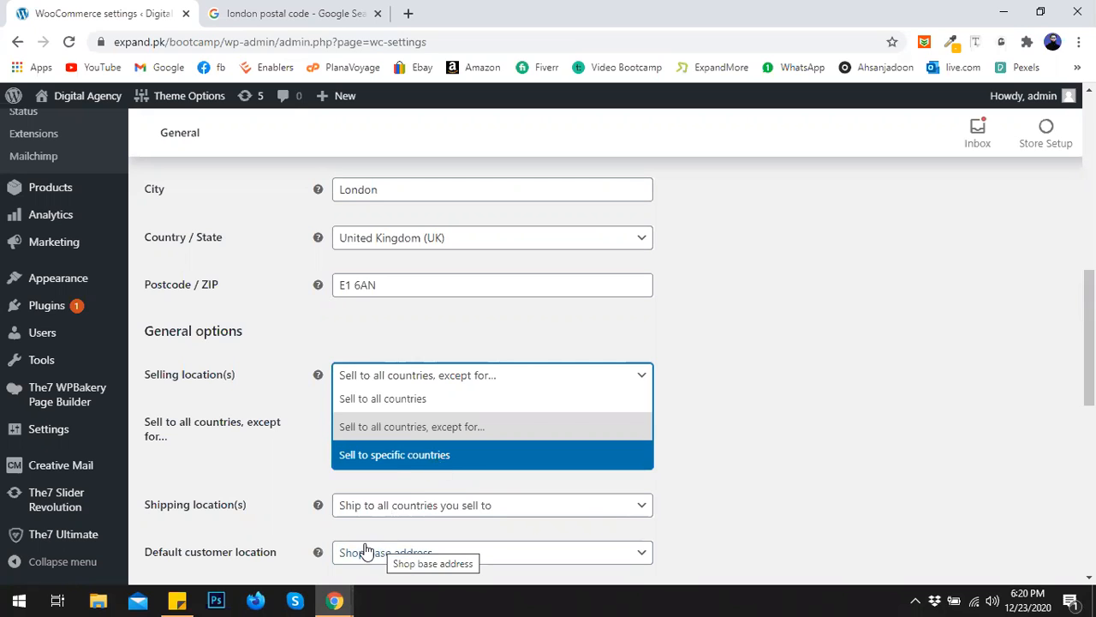
click(415, 400)
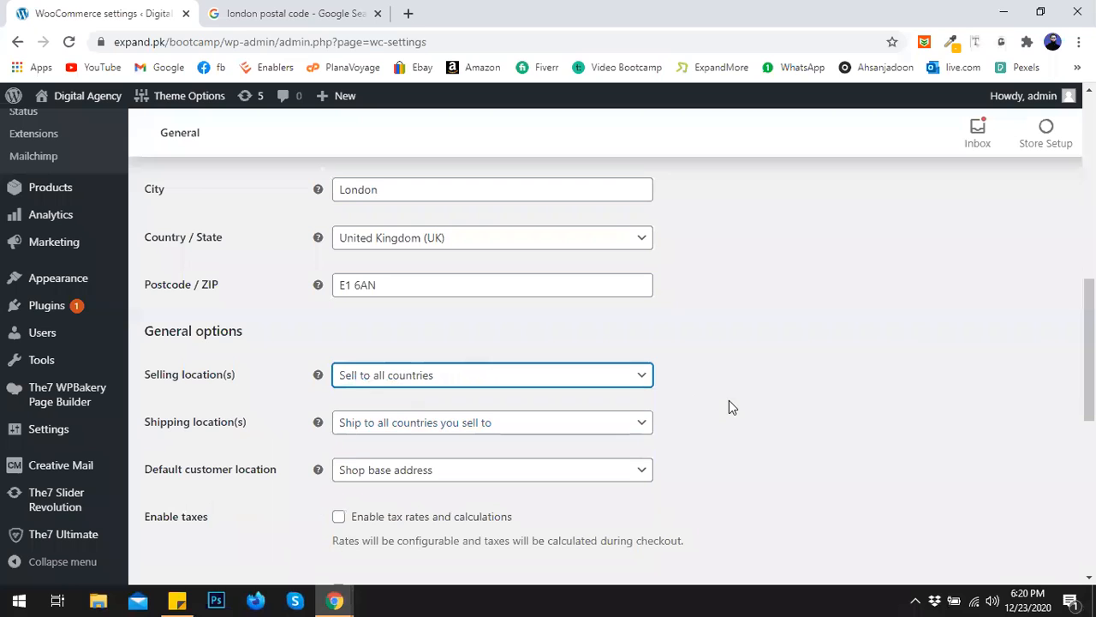
Step: Review the available choices for the shipping locations and the default customer location without changing them
scroll(726, 400, down, 1)
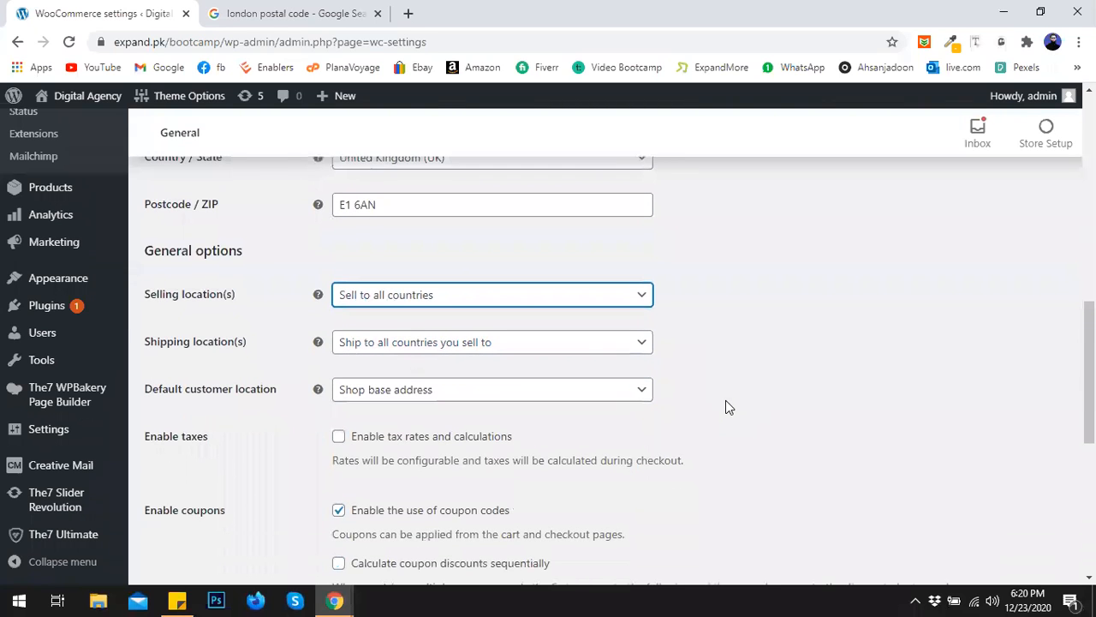
click(615, 353)
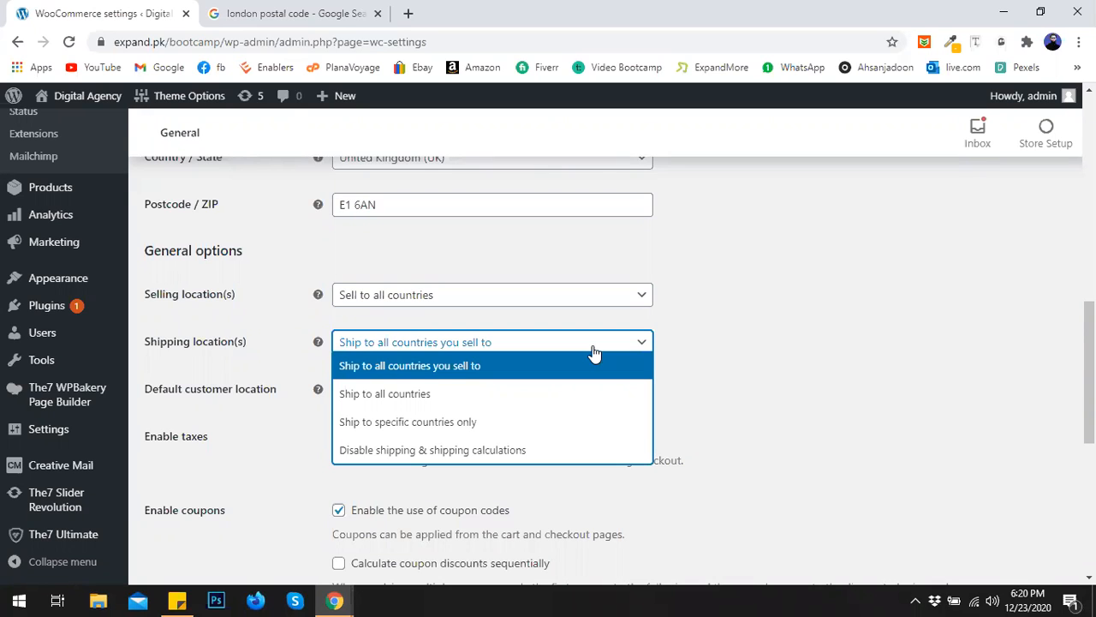
click(757, 380)
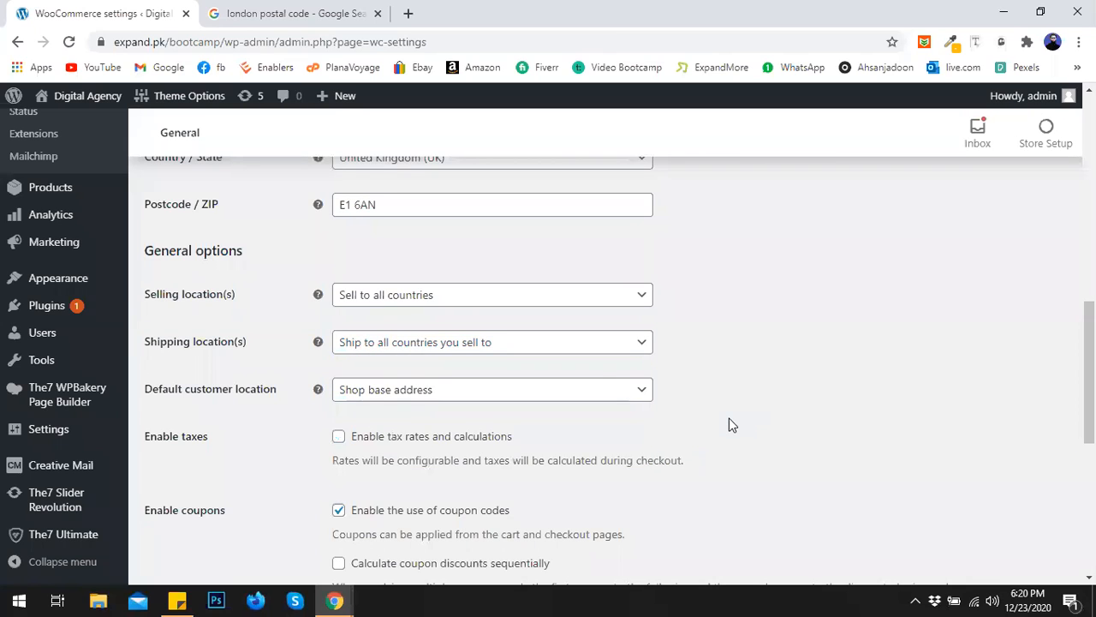
click(612, 387)
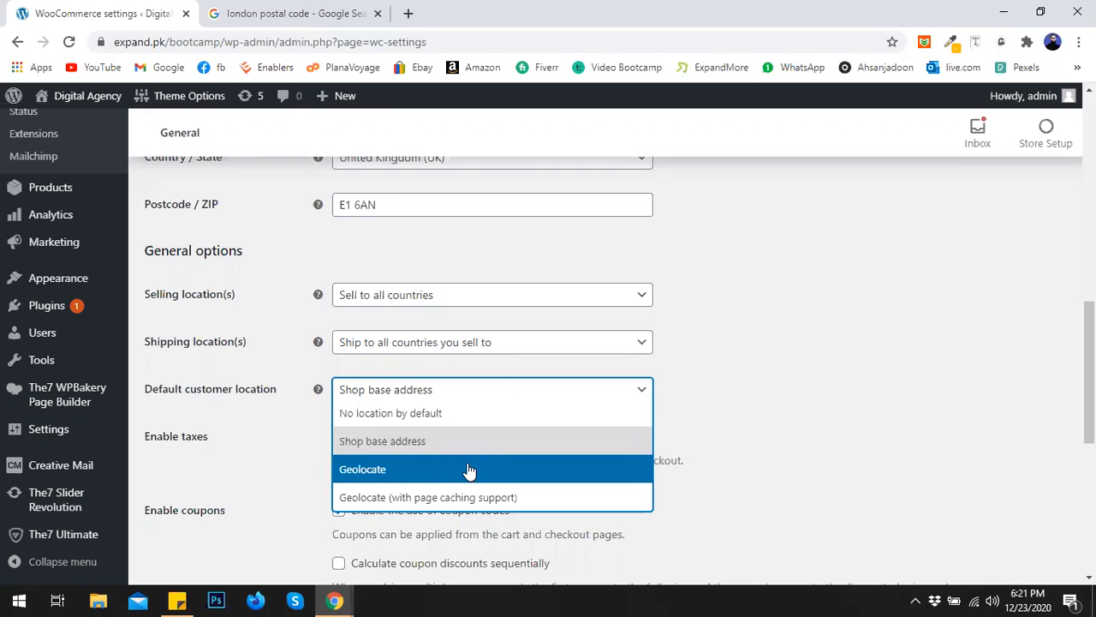
click(718, 413)
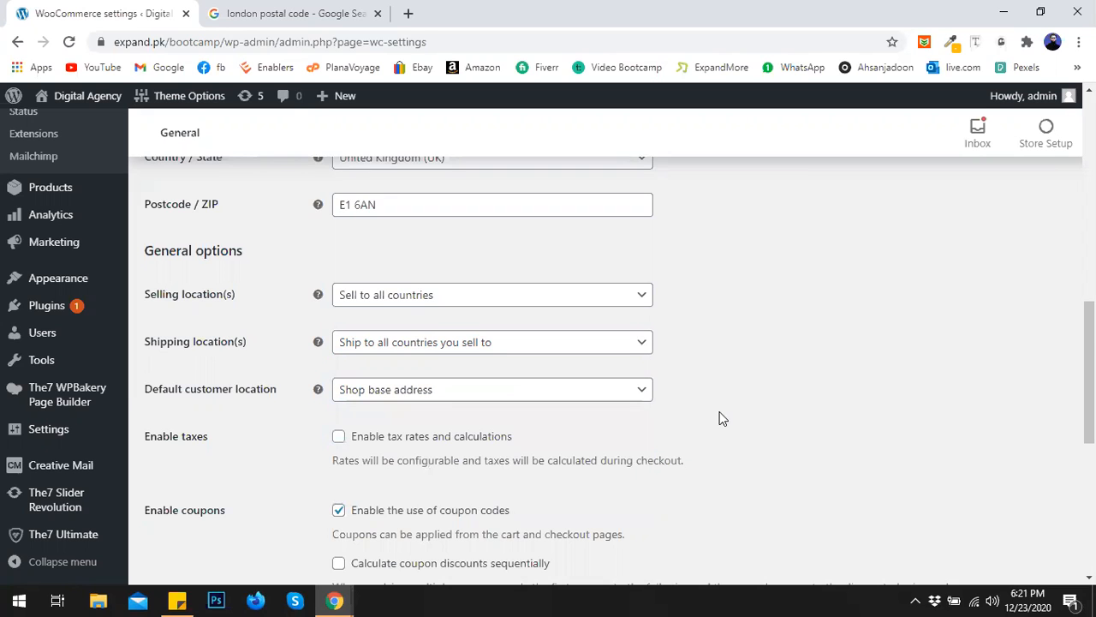
Step: Review the default customer location help, tax and coupon settings, and currency options in the general settings
scroll(724, 403, down, 2)
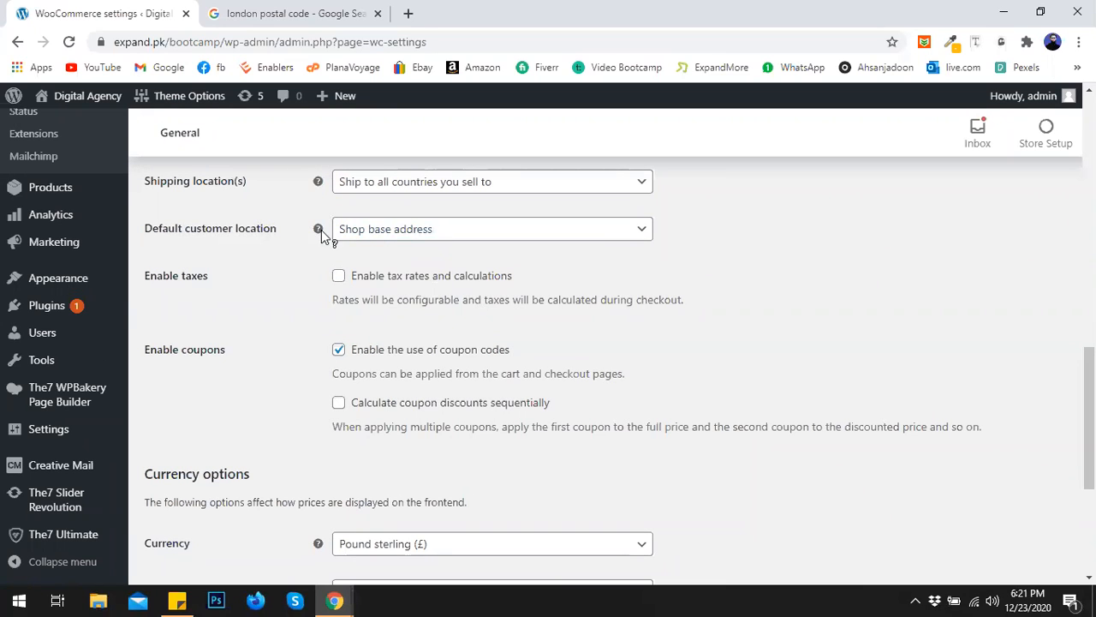
mouse_move(319, 233)
scroll(345, 393, down, 2)
scroll(356, 381, down, 1)
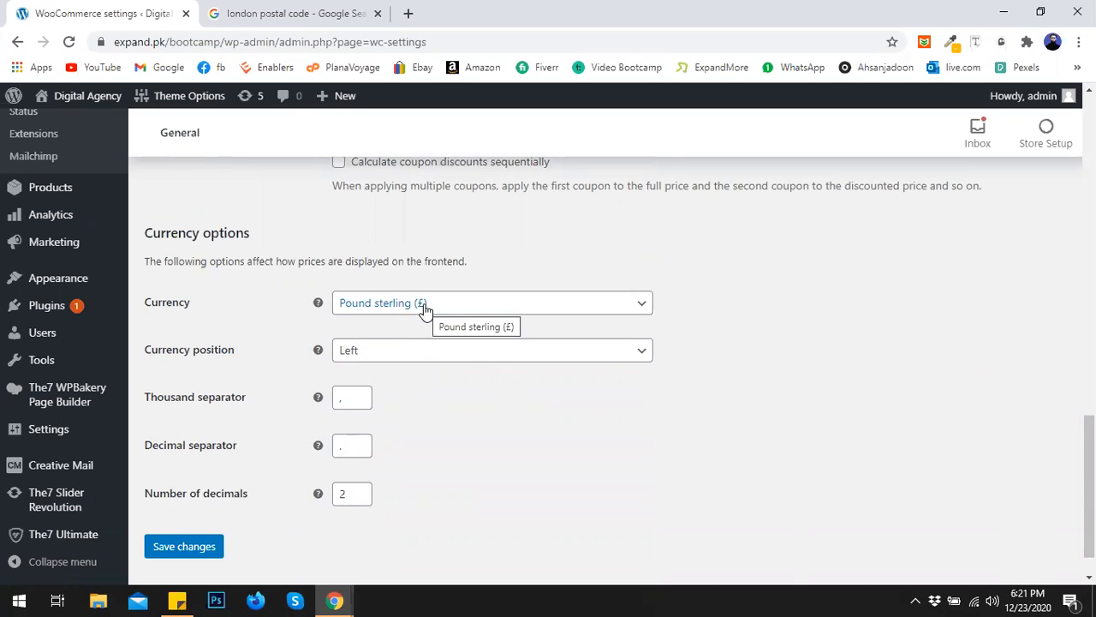
scroll(426, 308, up, 8)
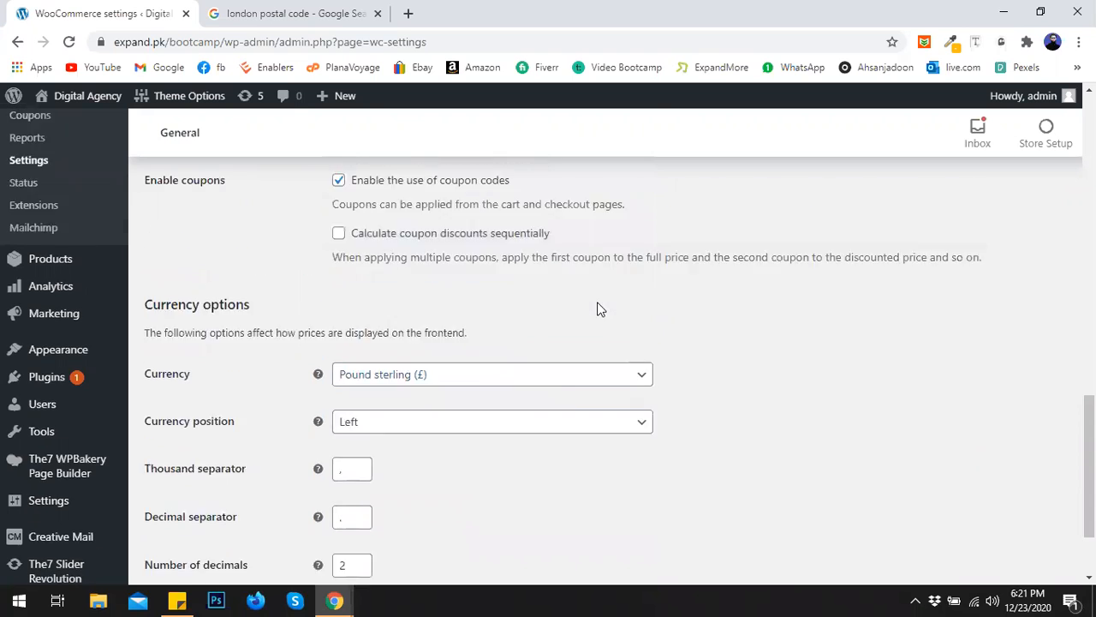
scroll(453, 308, down, 8)
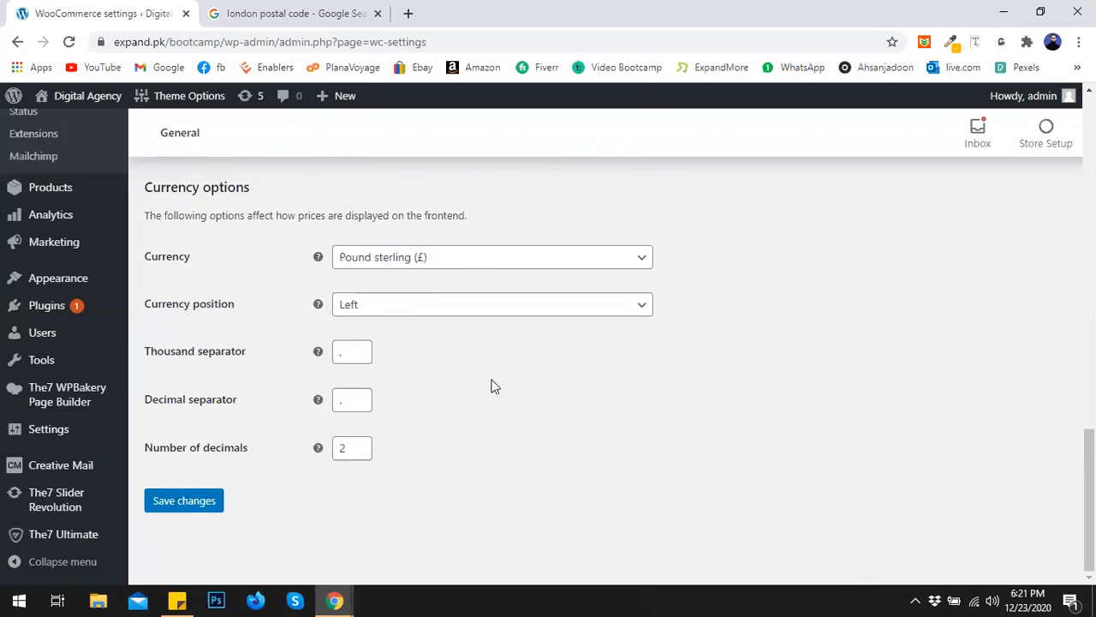
Step: Save the WooCommerce general settings and look over the reloaded page
click(209, 505)
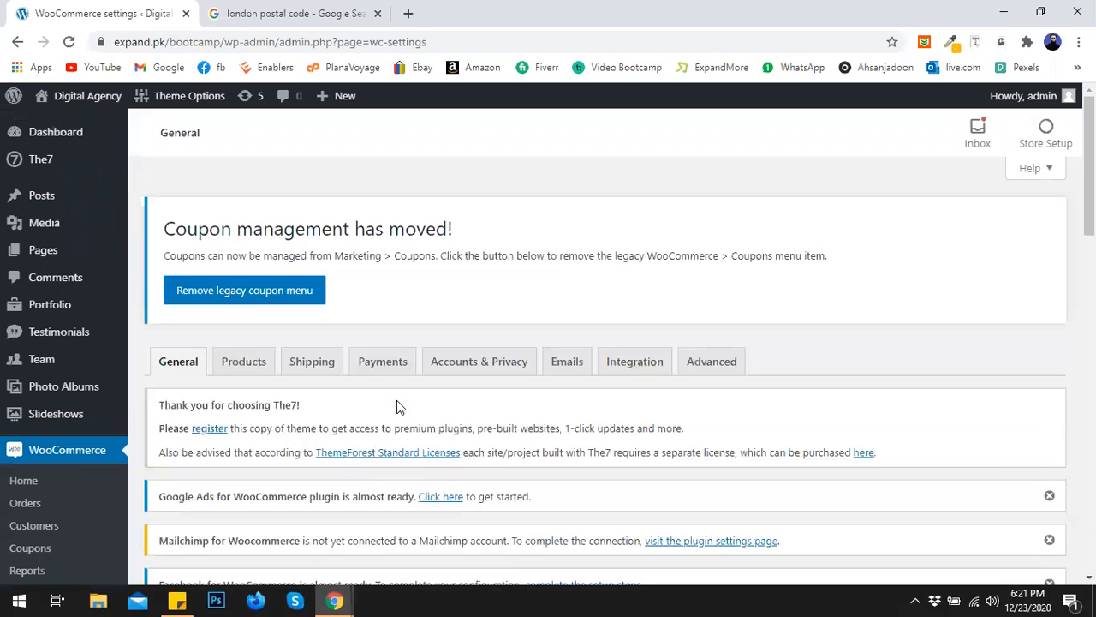
scroll(463, 396, down, 5)
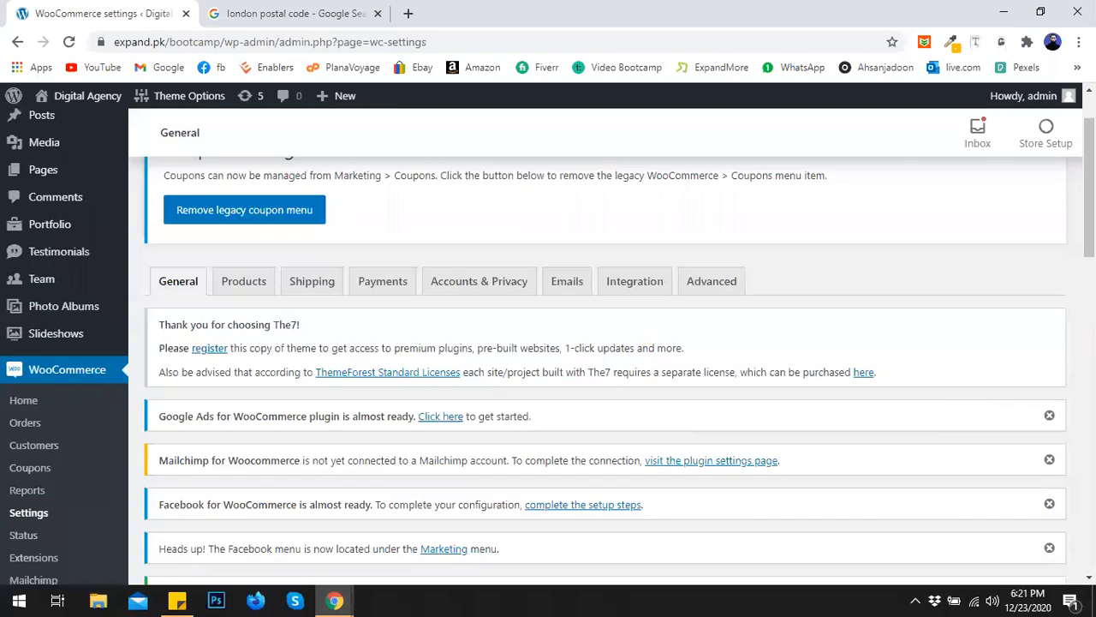
scroll(492, 386, down, 8)
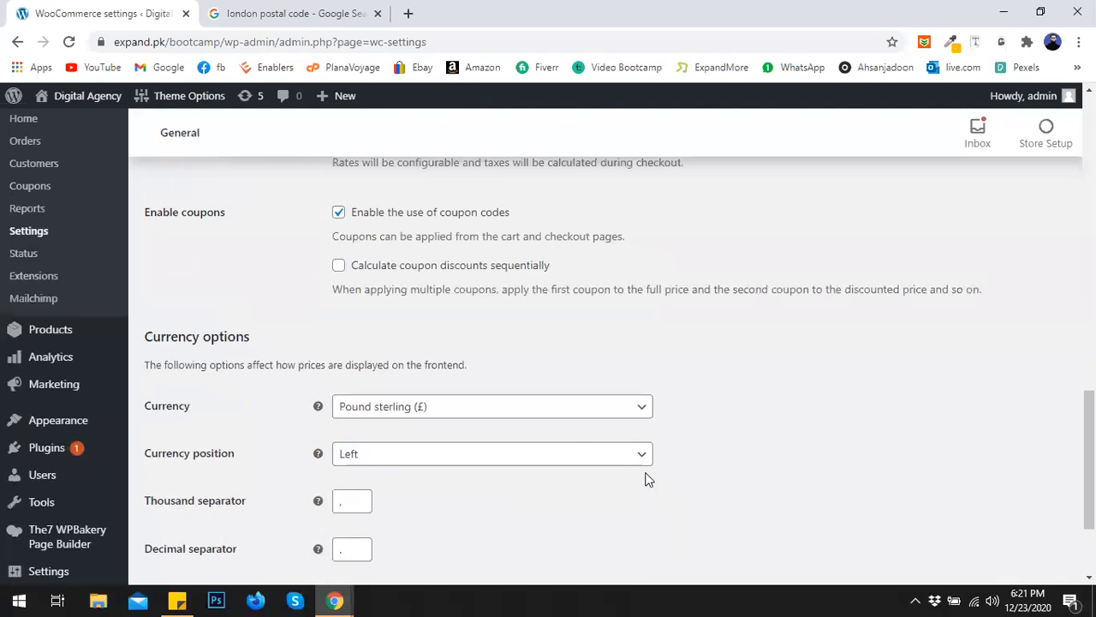
scroll(514, 396, up, 10)
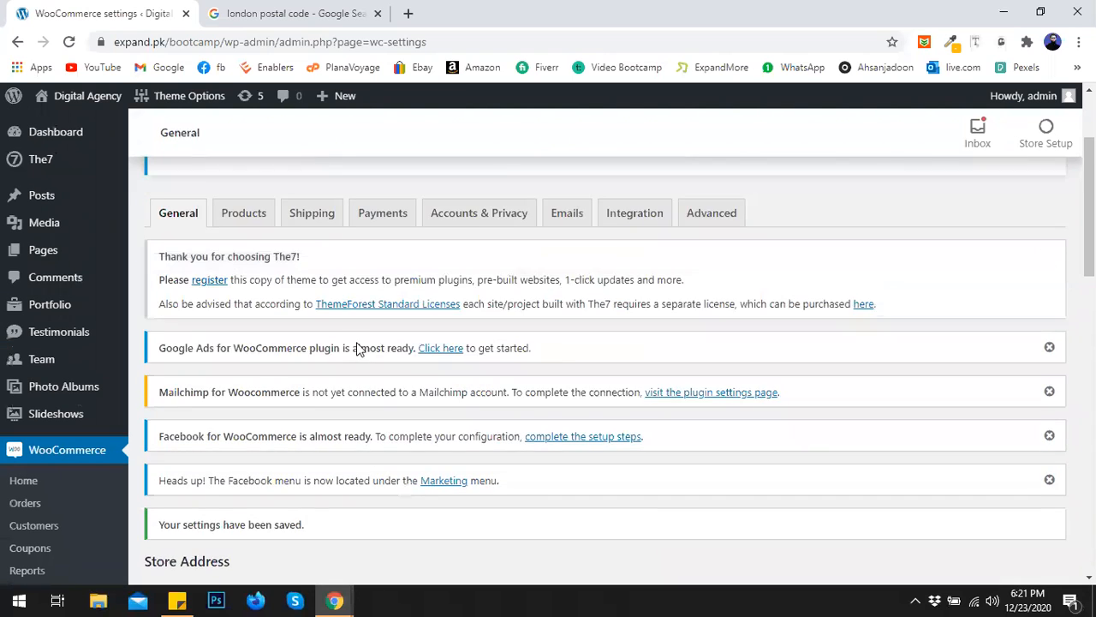
Step: Open the WooCommerce product settings and review the shop page, add to cart, measurement and review options
scroll(358, 350, up, 3)
click(242, 322)
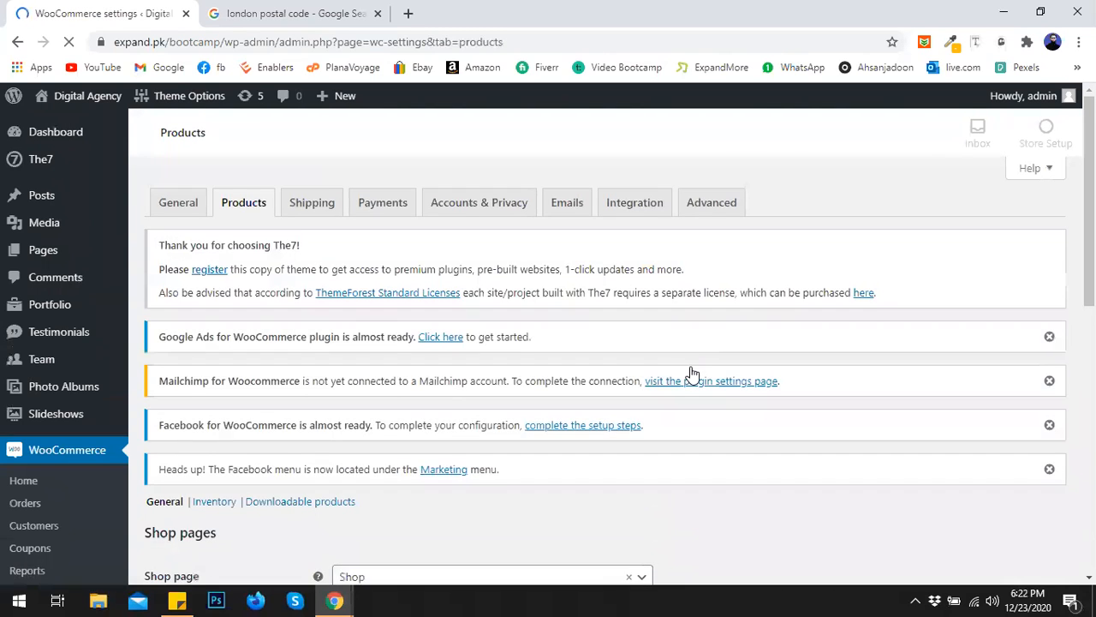
scroll(817, 326, down, 5)
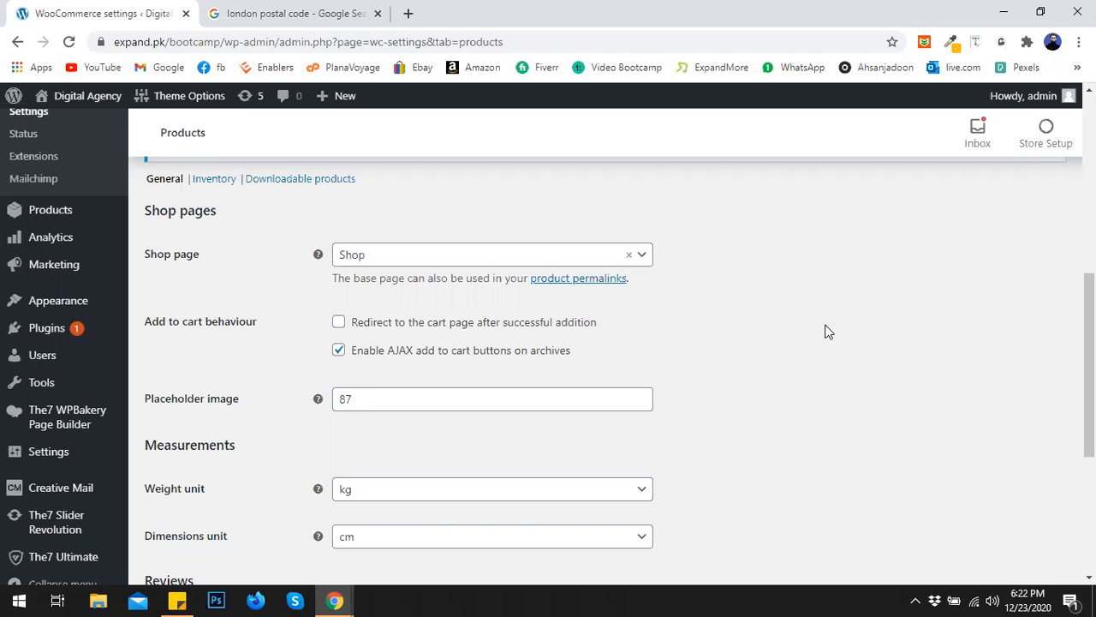
scroll(818, 356, down, 1)
scroll(740, 373, down, 1)
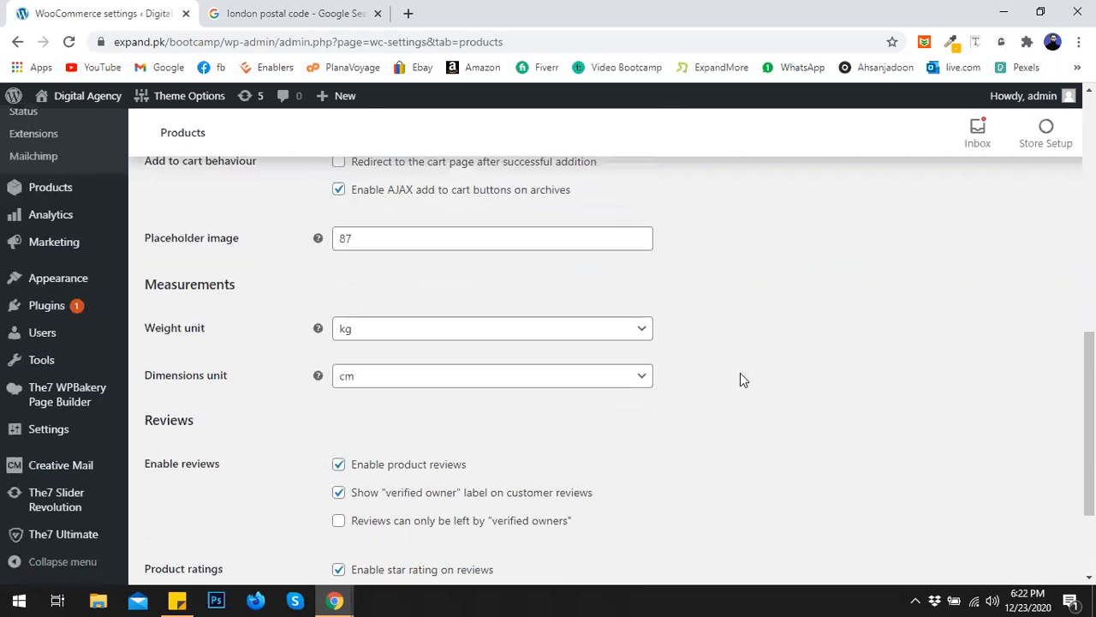
scroll(389, 317, down, 1)
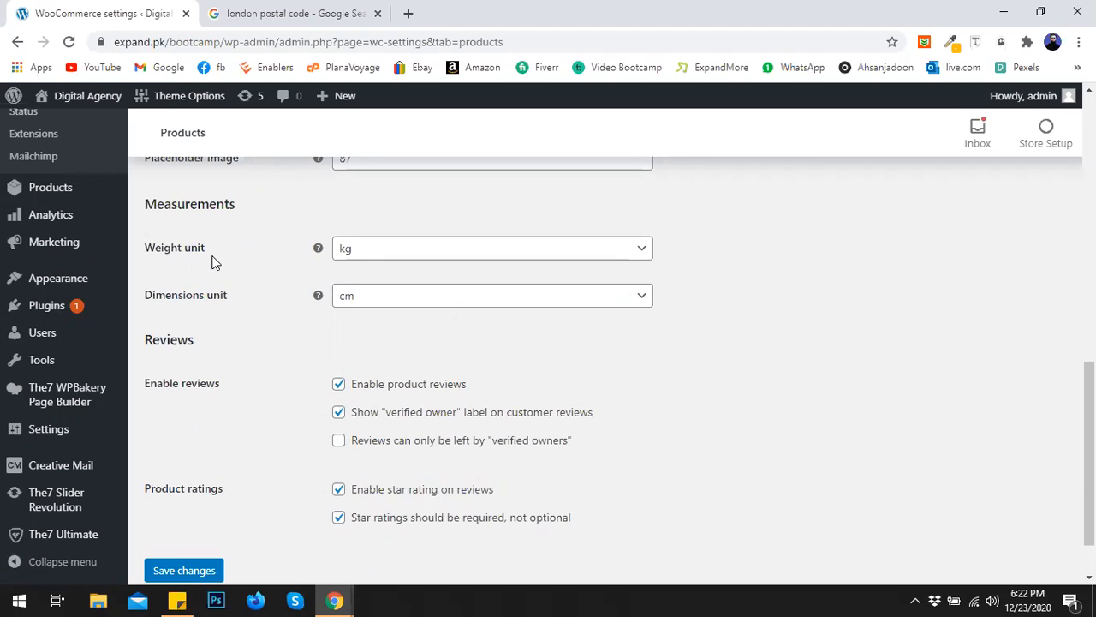
Step: Switch the product weight unit to lbs and back to kg
click(452, 249)
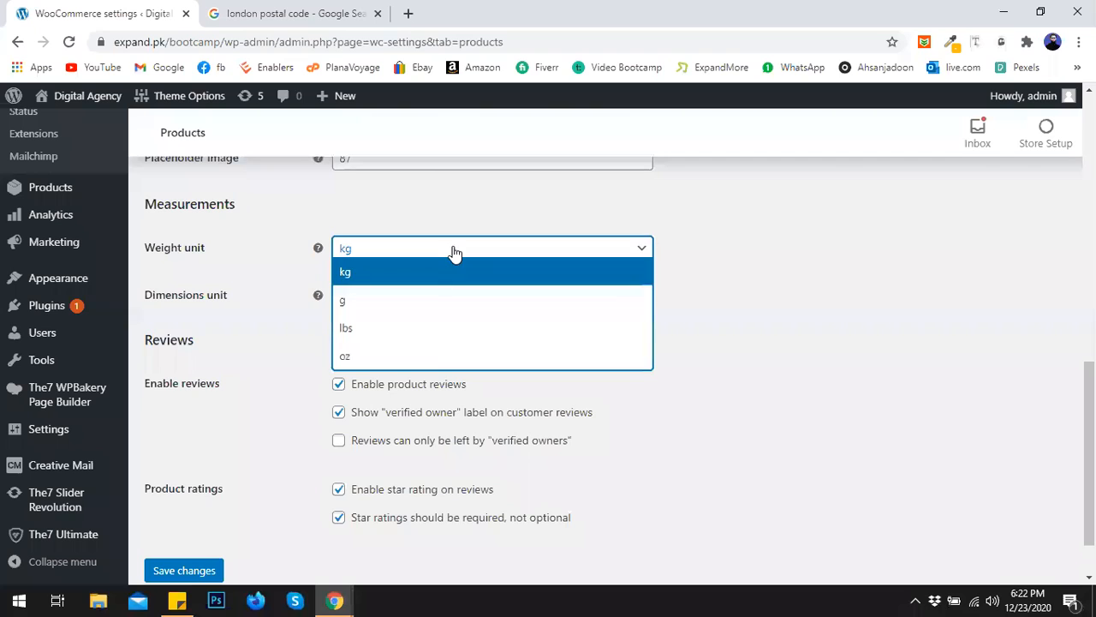
click(424, 326)
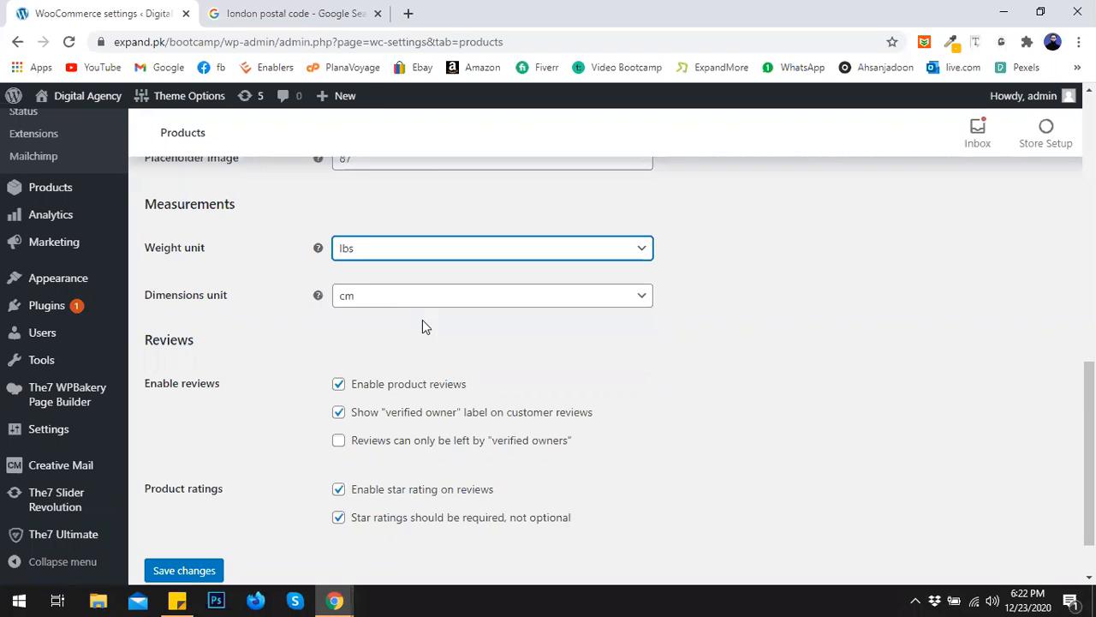
click(378, 252)
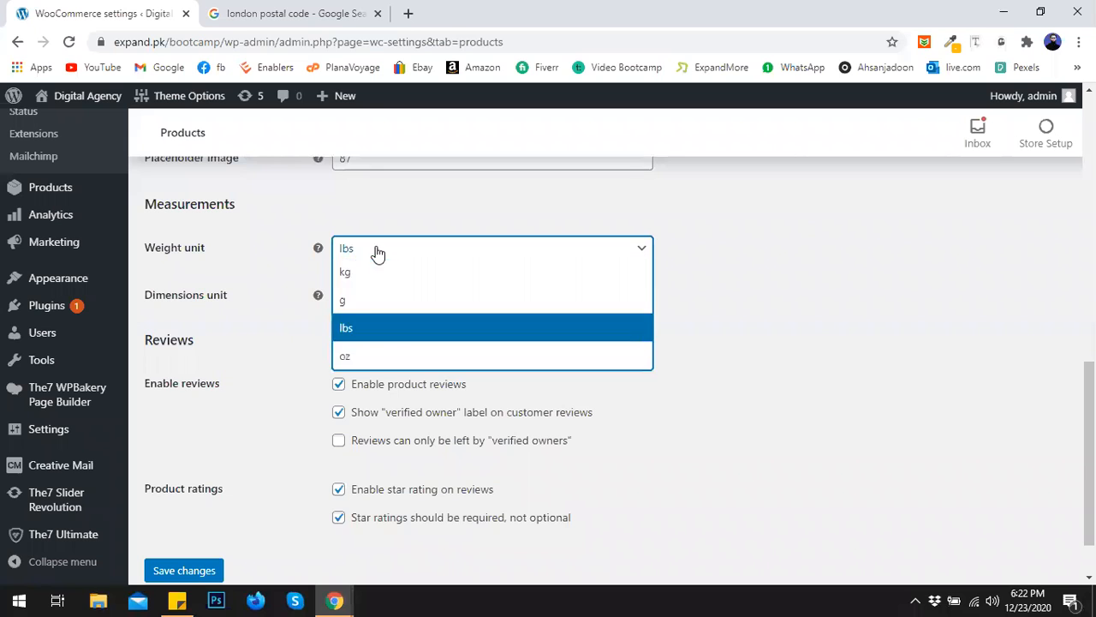
click(368, 275)
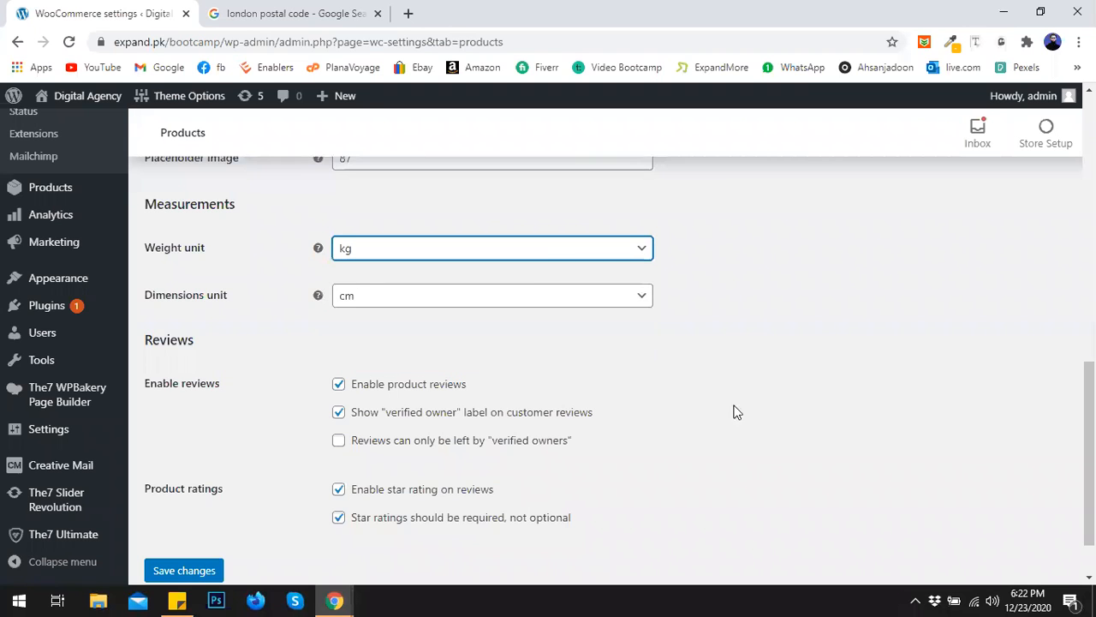
Step: Check the product review and rating options and save the product settings
scroll(668, 420, down, 1)
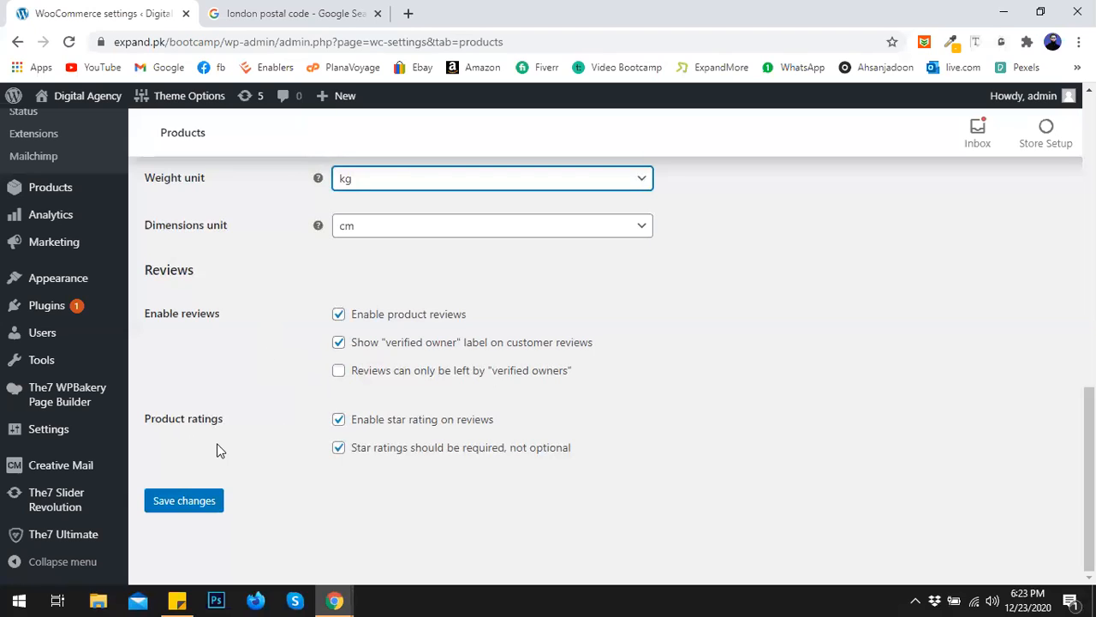
click(217, 512)
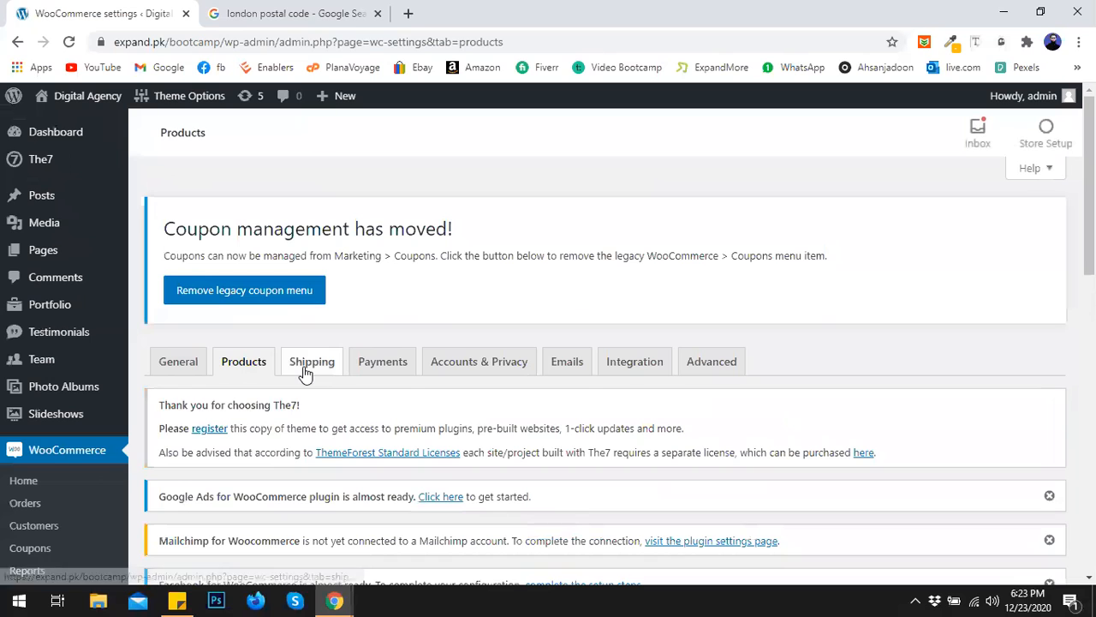
Step: Open the WooCommerce shipping settings and review the shipping zones section with its example zones
click(306, 373)
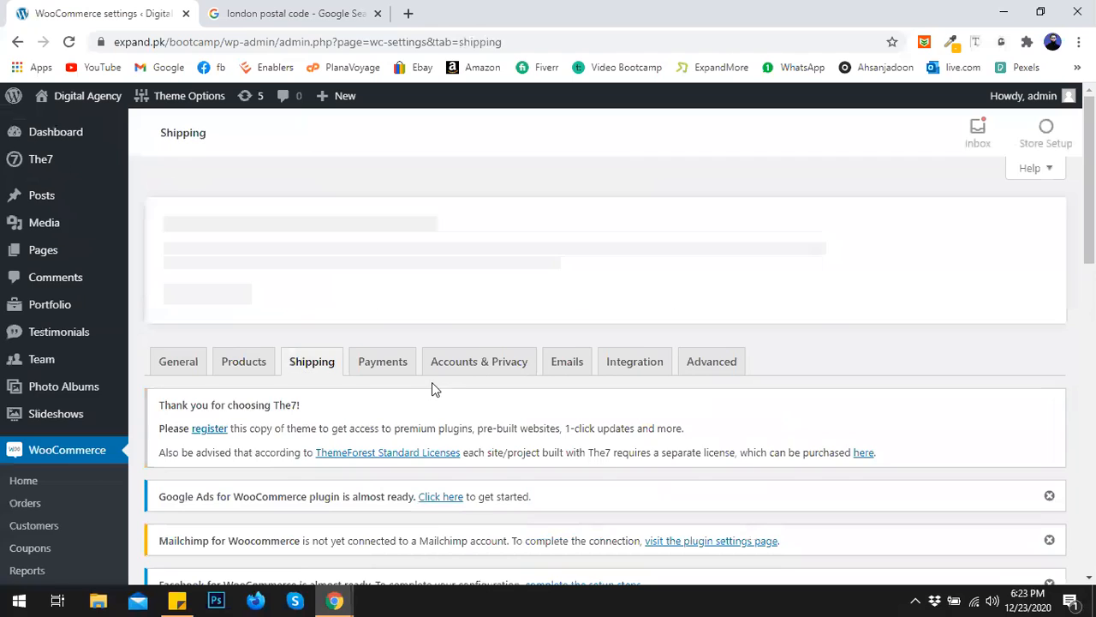
scroll(475, 387, down, 5)
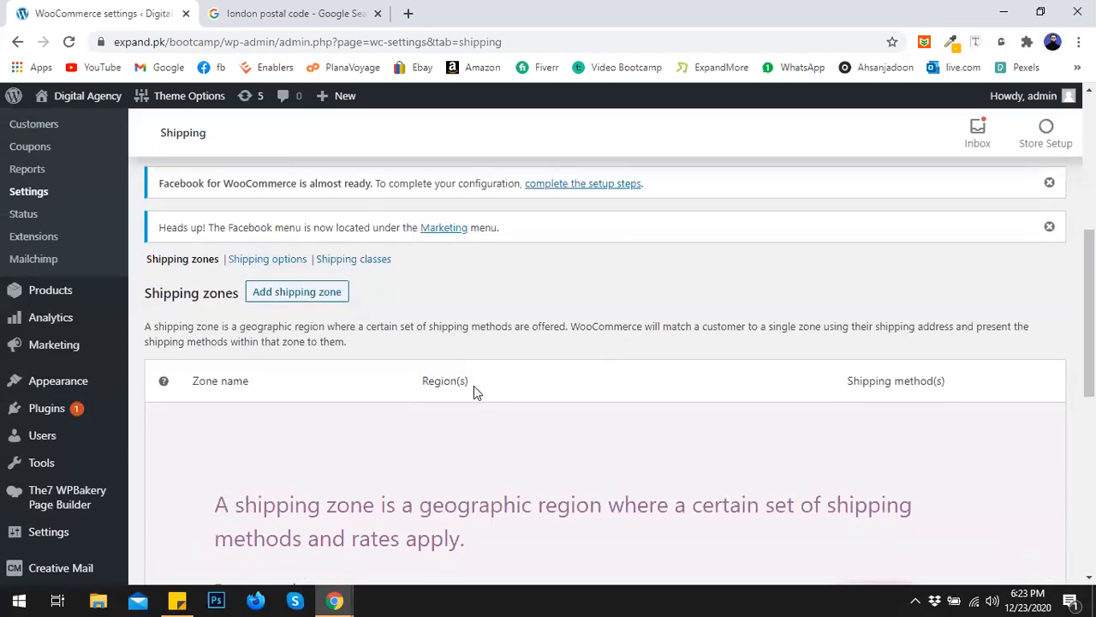
scroll(474, 386, down, 4)
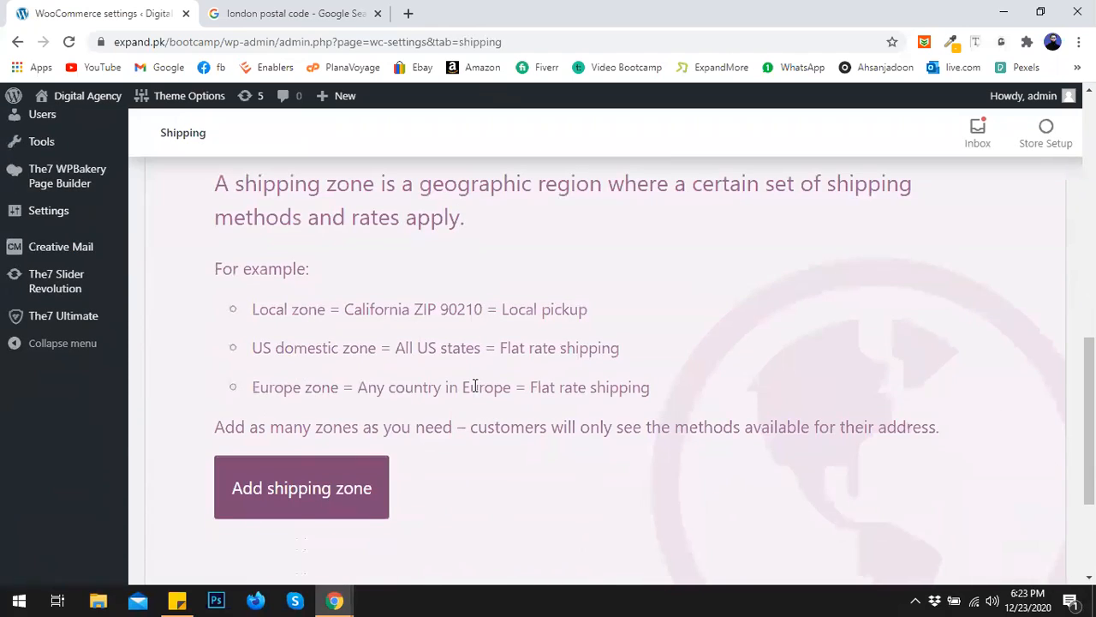
scroll(475, 386, up, 5)
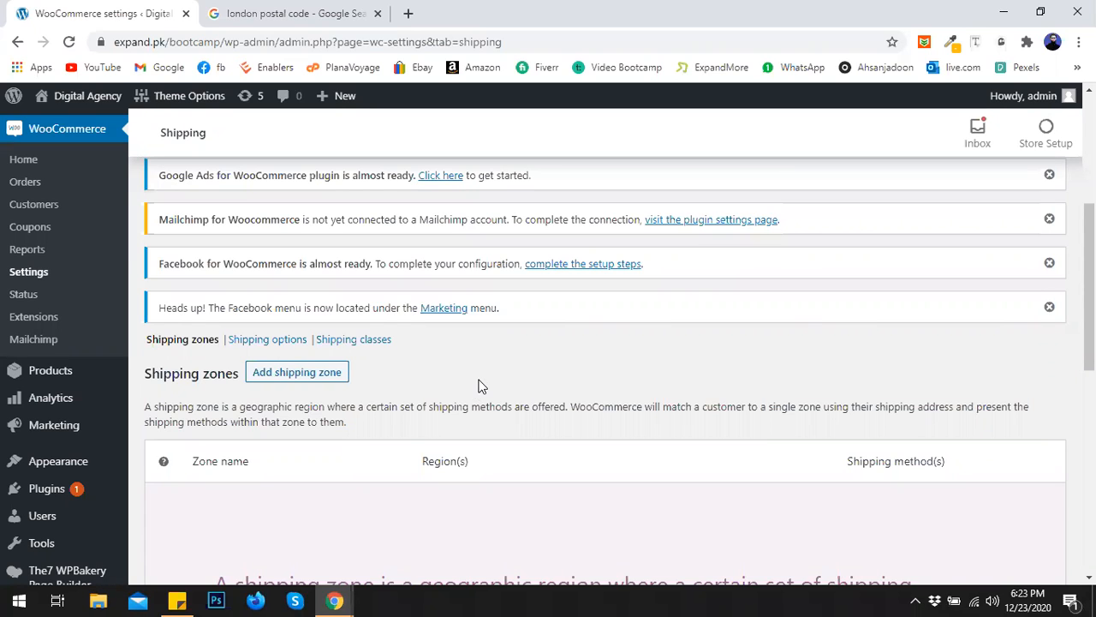
scroll(381, 370, up, 2)
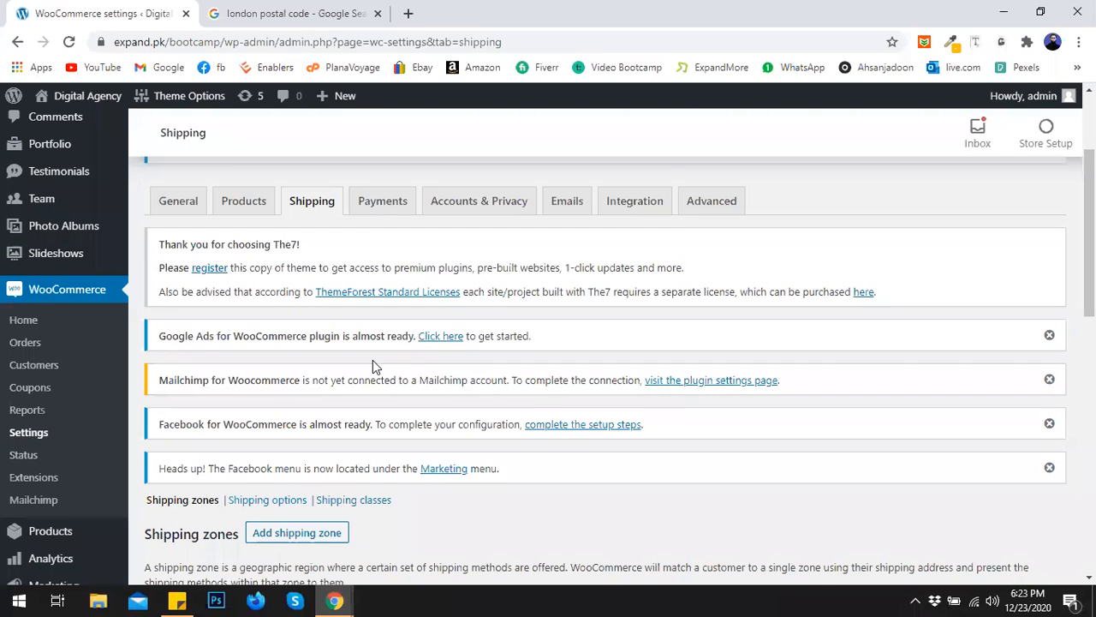
Step: Open the WooCommerce payment settings, enable Cash on delivery and look over the other payment methods
click(390, 204)
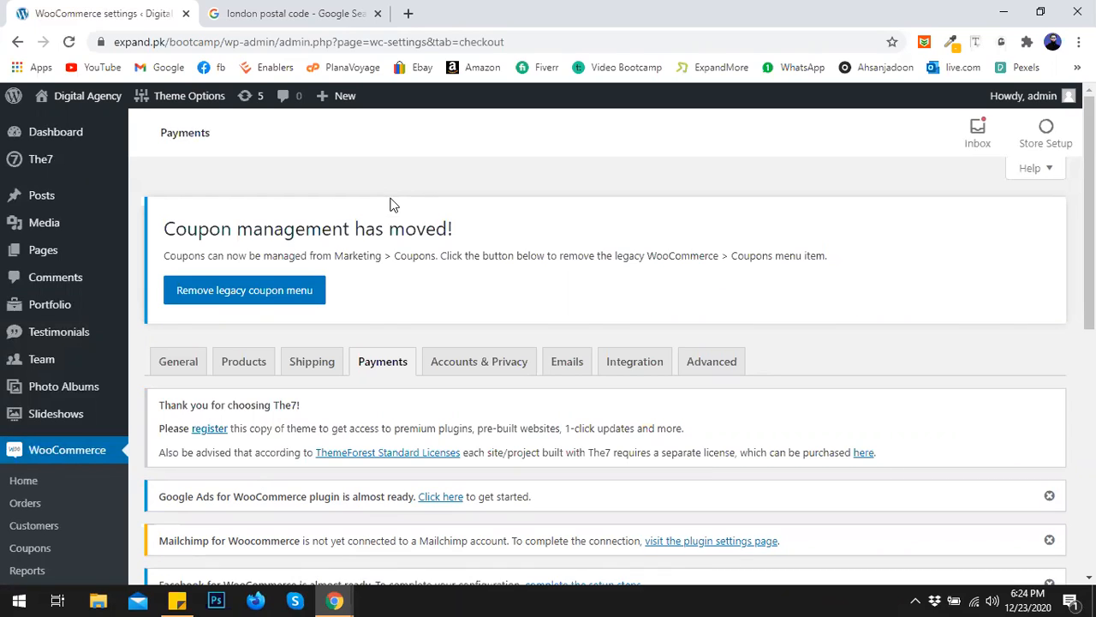
scroll(835, 304, down, 1)
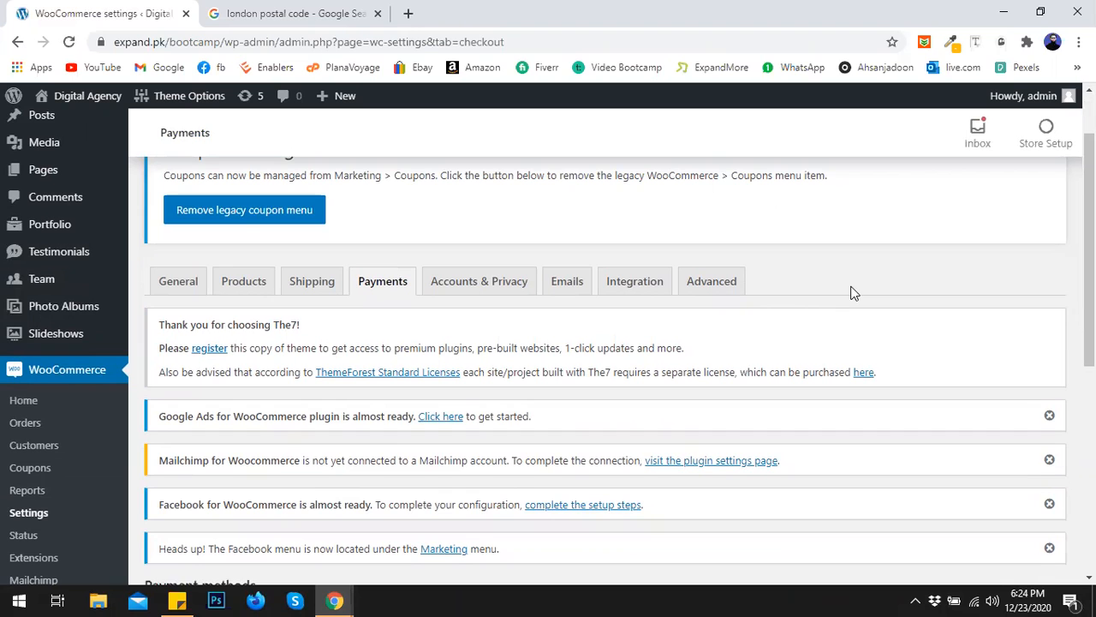
scroll(852, 293, down, 5)
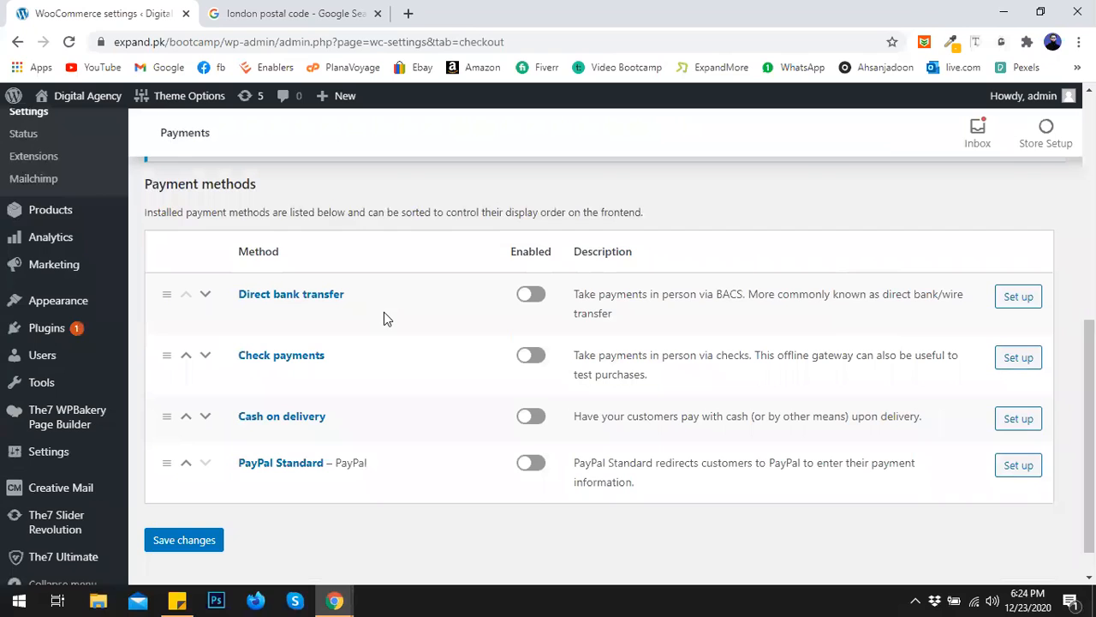
click(535, 416)
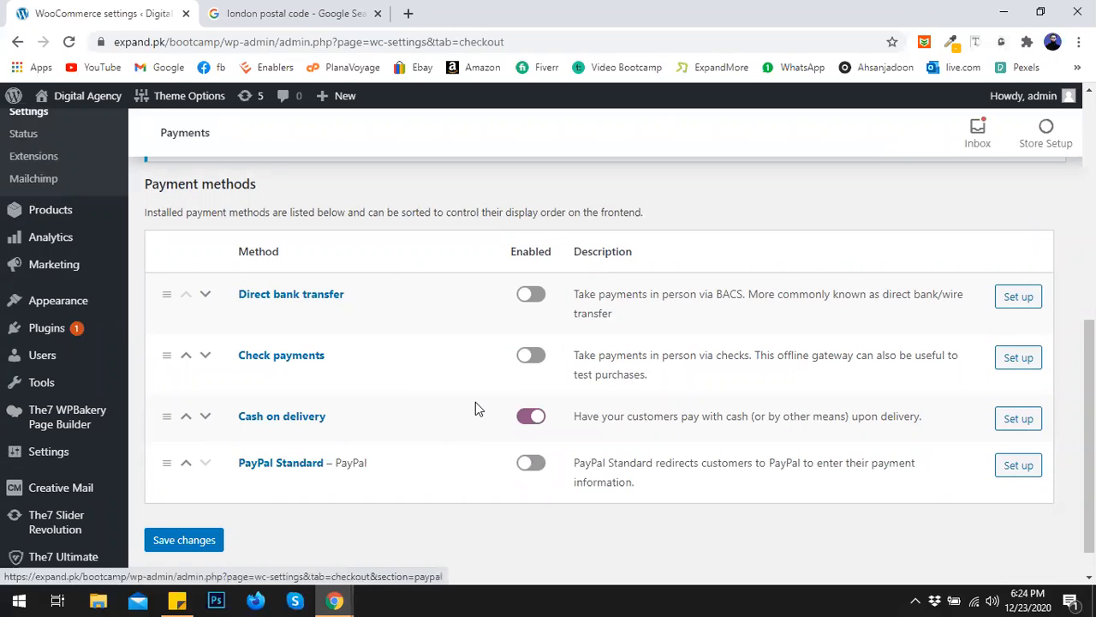
scroll(448, 402, up, 1)
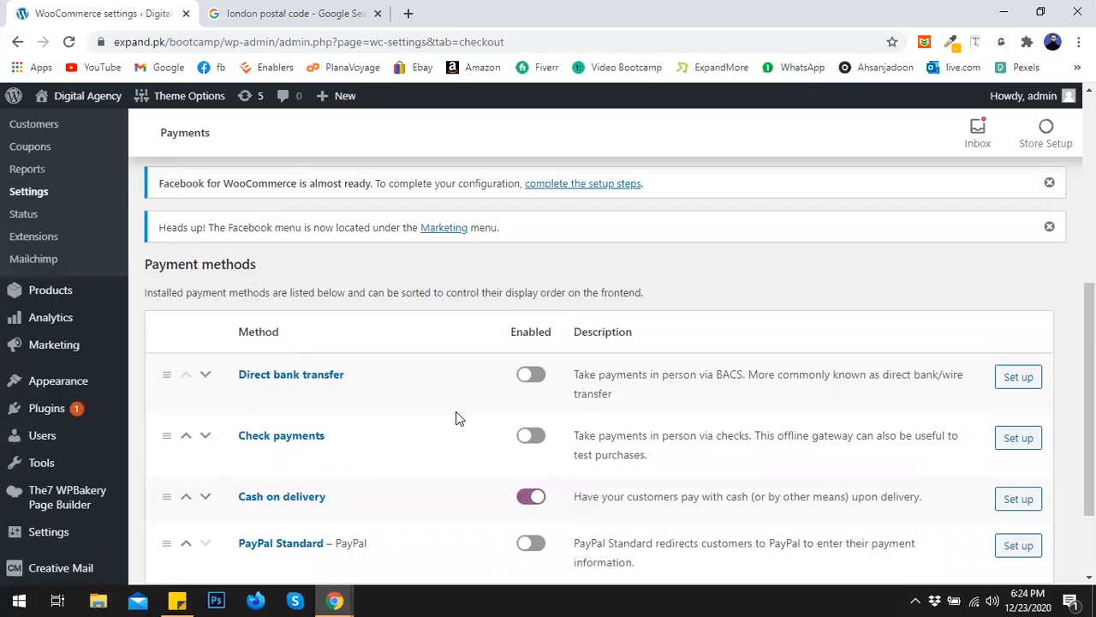
scroll(456, 418, down, 1)
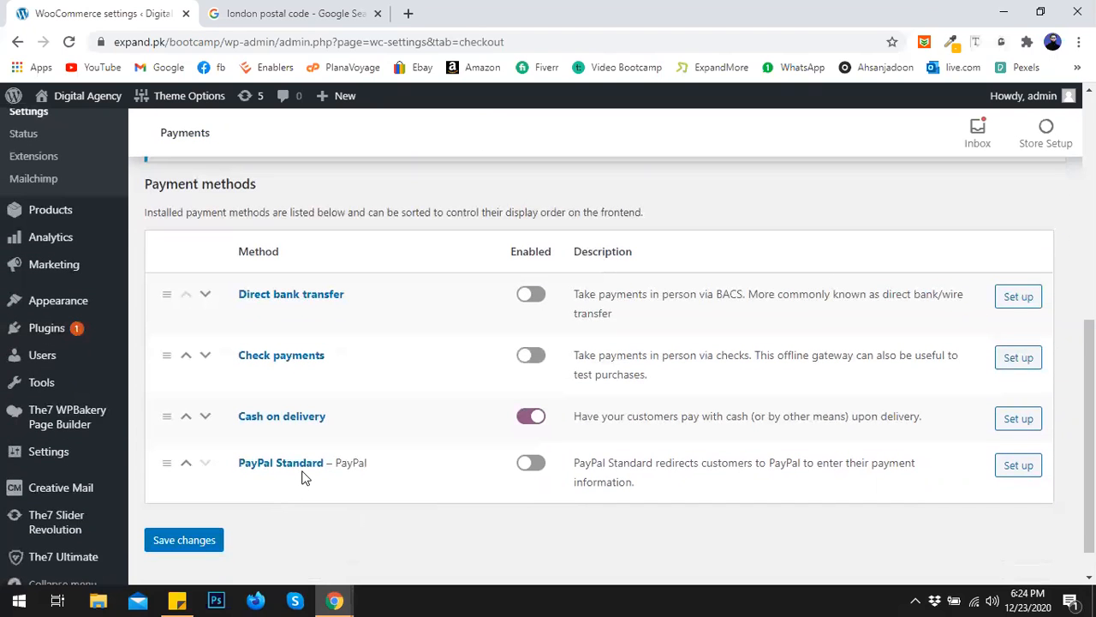
scroll(420, 476, up, 4)
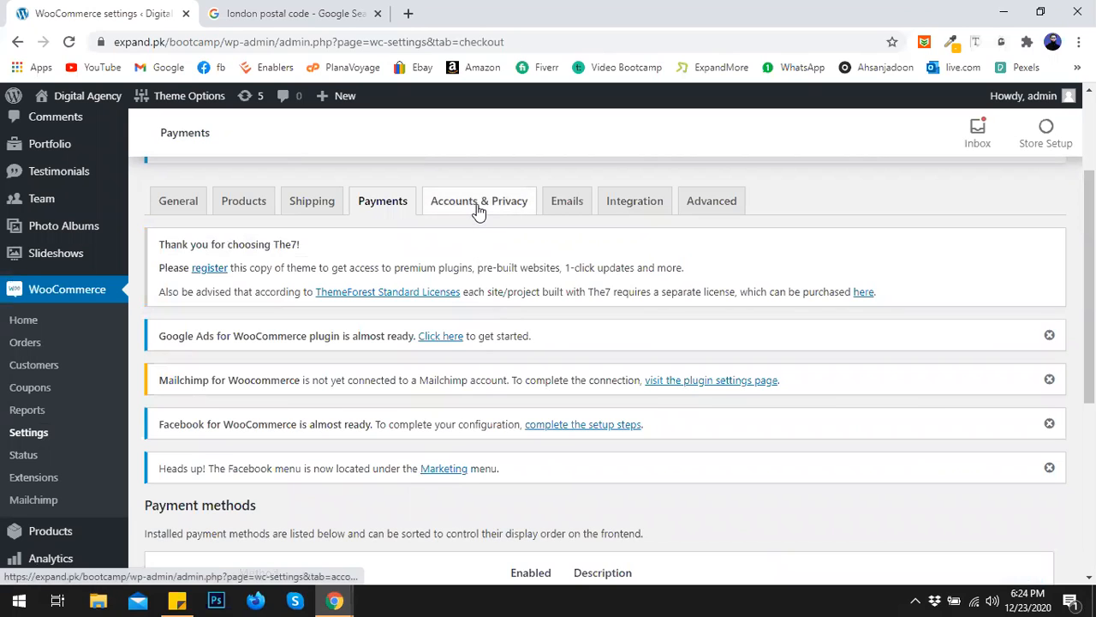
Step: In the Accounts & Privacy settings, disallow orders without an account and allow customers to log into an existing account during checkout
click(479, 206)
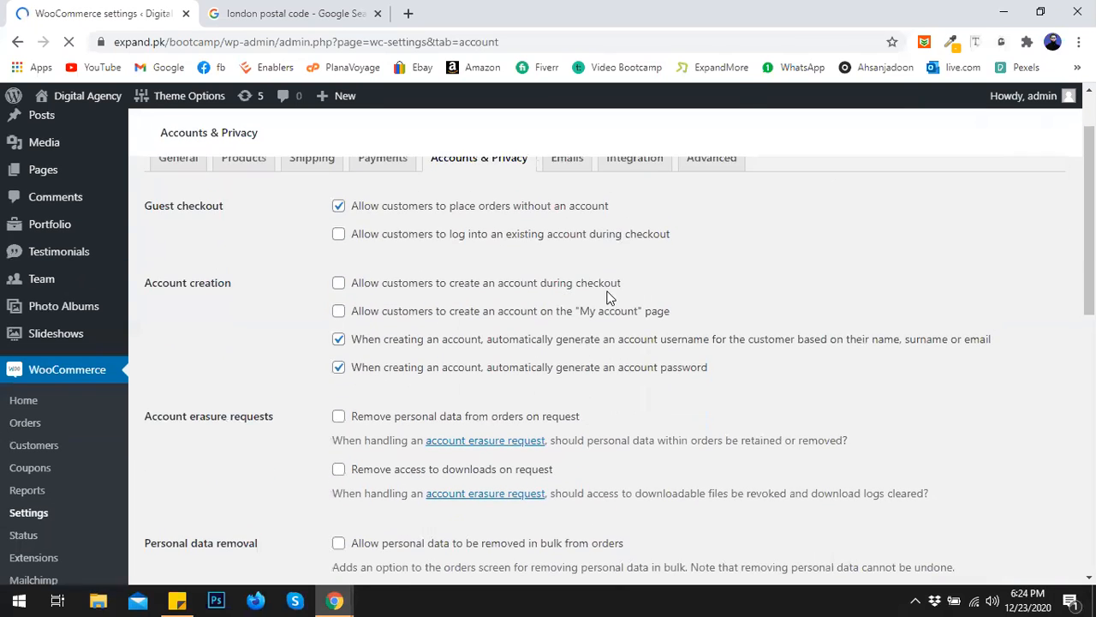
scroll(604, 346, down, 2)
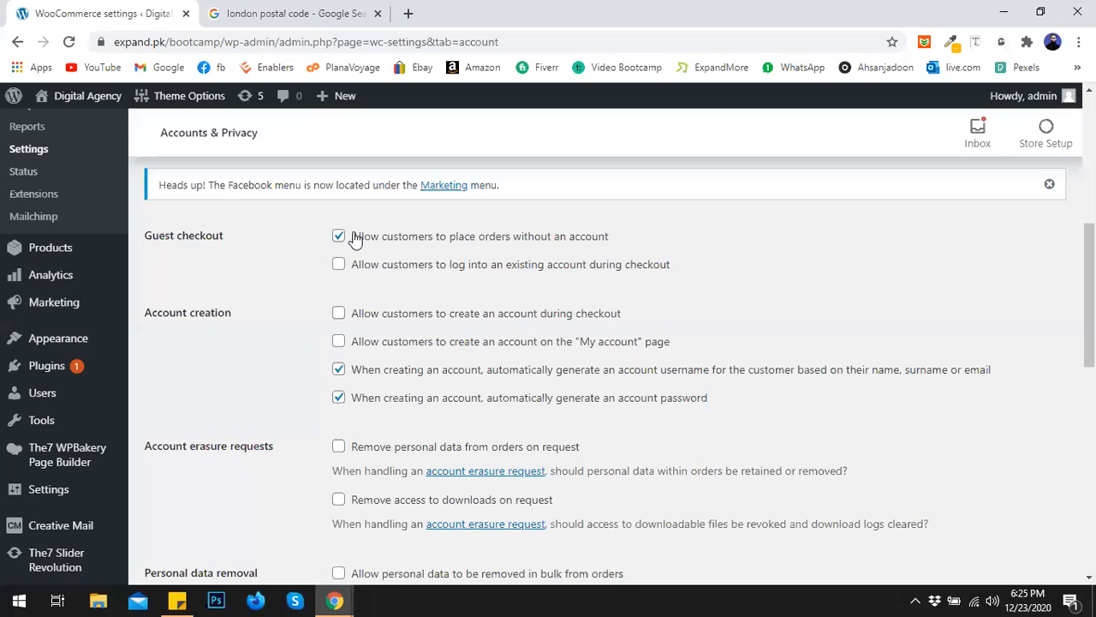
click(337, 235)
click(344, 265)
Step: Allow customers to create accounts during checkout and on the "My account" page, and turn off automatic account password generation
scroll(265, 304, down, 2)
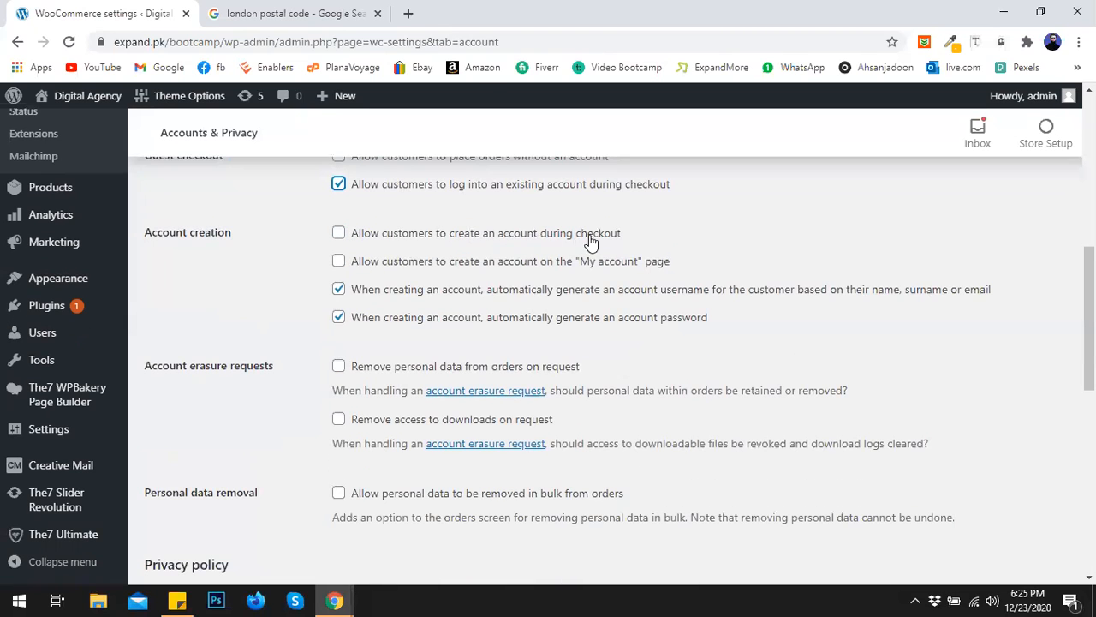
click(430, 239)
click(445, 266)
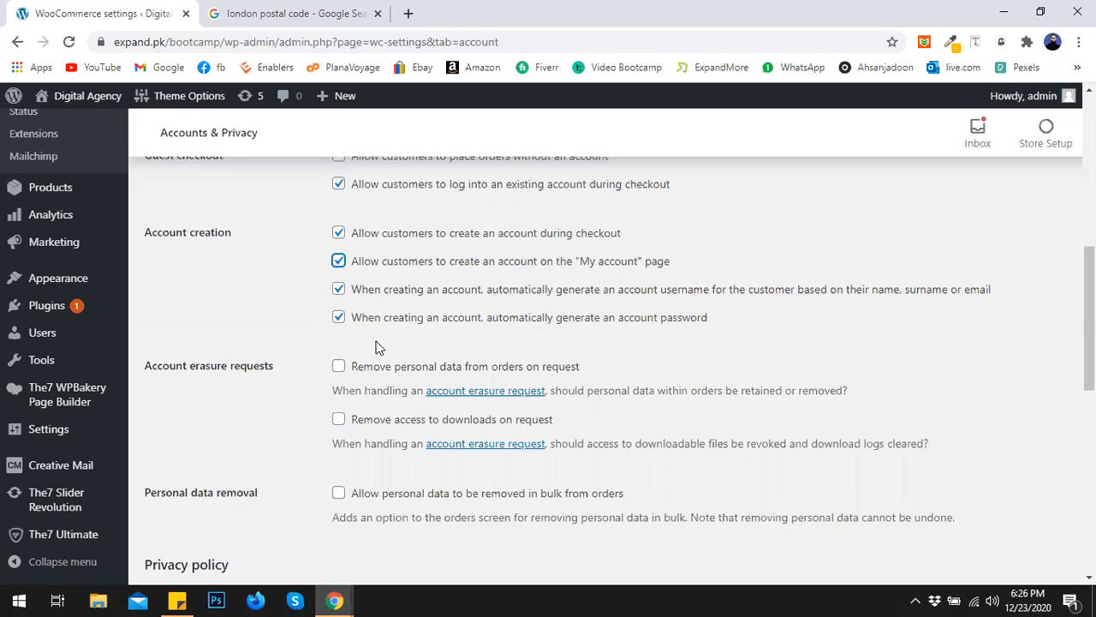
mouse_move(373, 319)
mouse_down()
mouse_move(709, 328)
mouse_move(352, 323)
mouse_up()
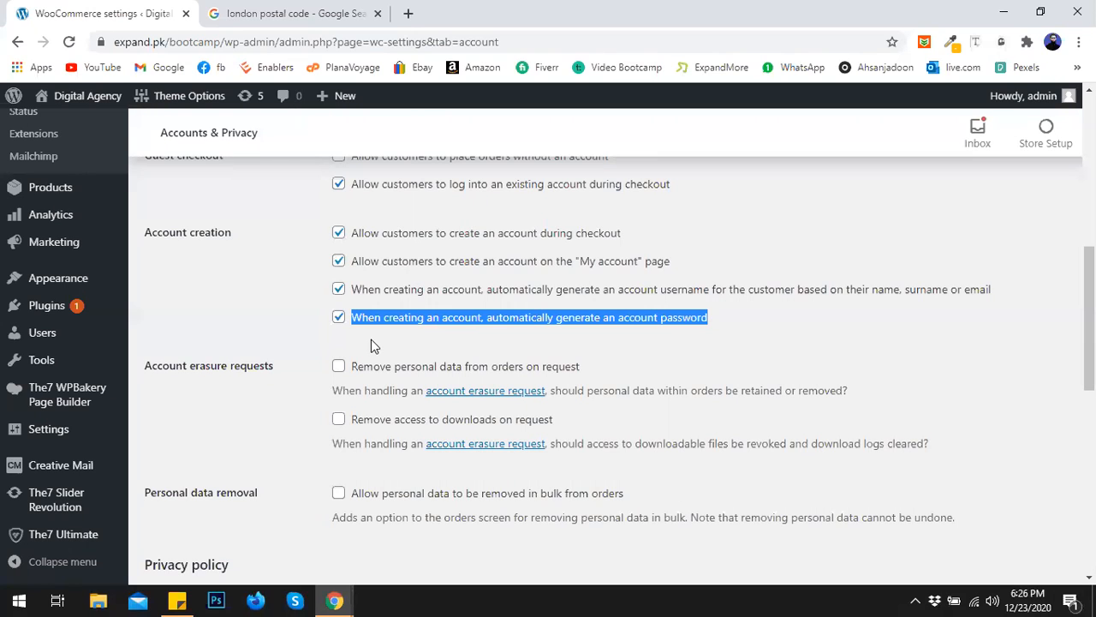
click(337, 318)
click(314, 324)
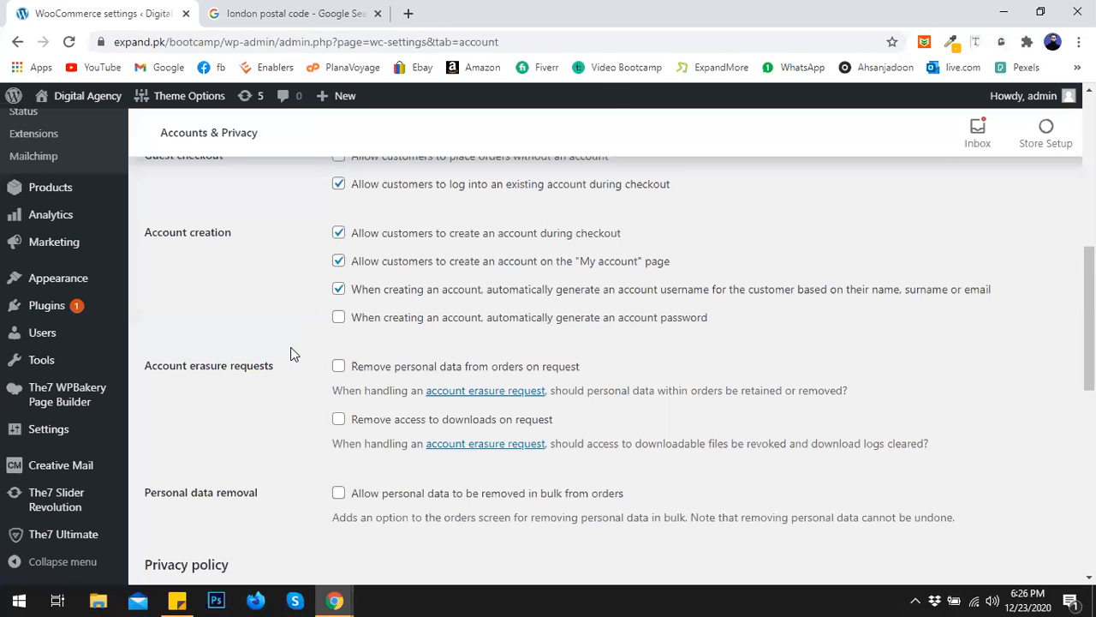
Step: Look over the privacy policy and personal data retention options and save the Accounts & Privacy settings
scroll(291, 355, down, 2)
scroll(274, 384, down, 1)
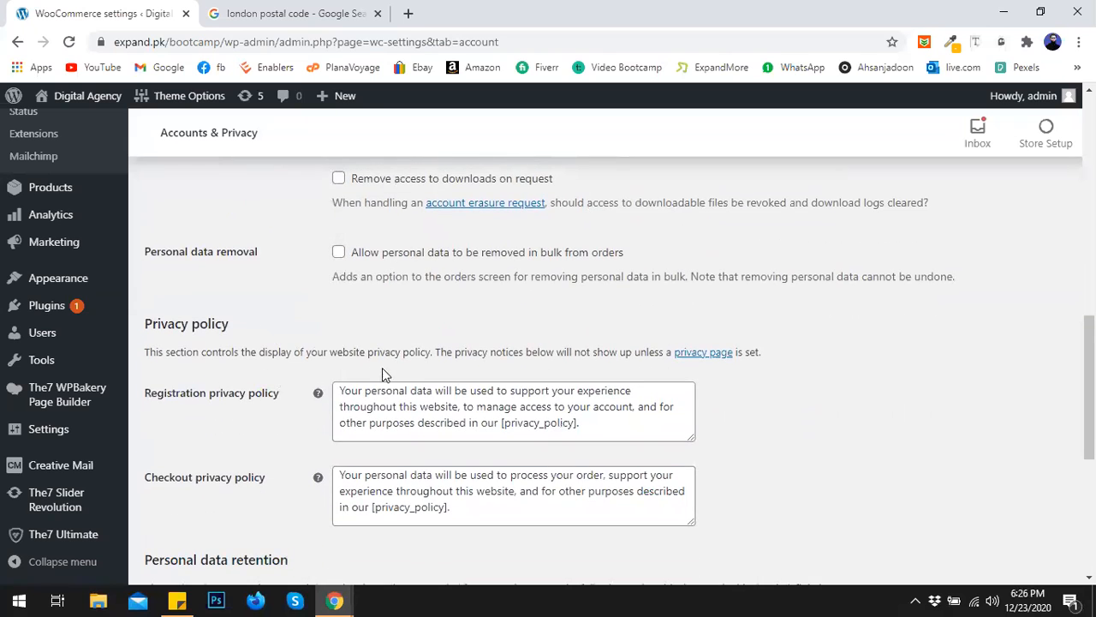
scroll(383, 374, down, 1)
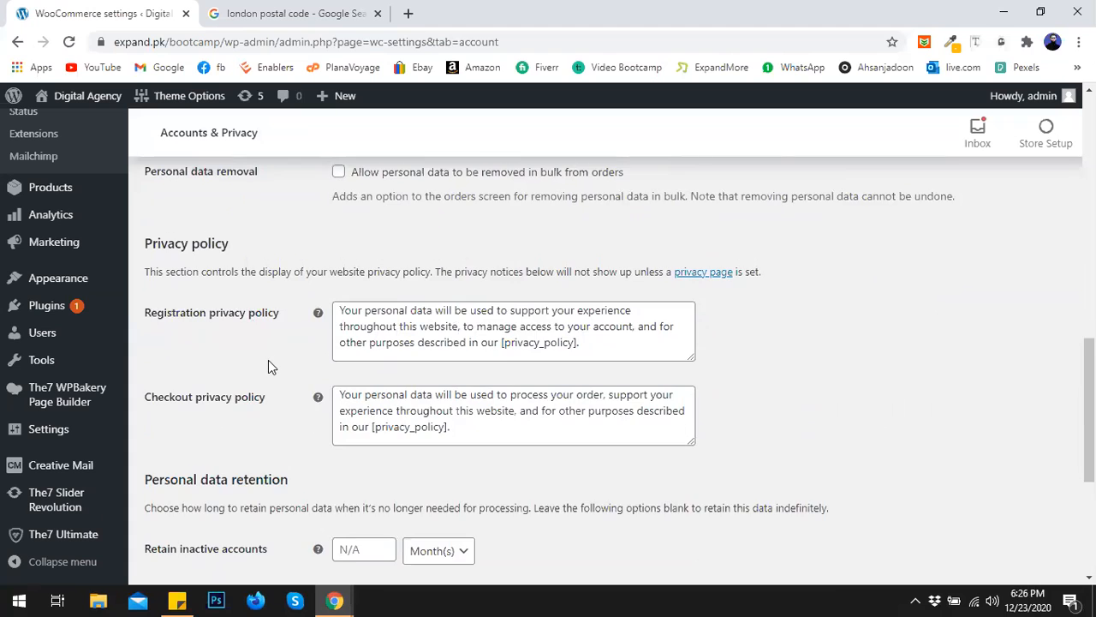
scroll(274, 368, down, 1)
scroll(360, 377, down, 1)
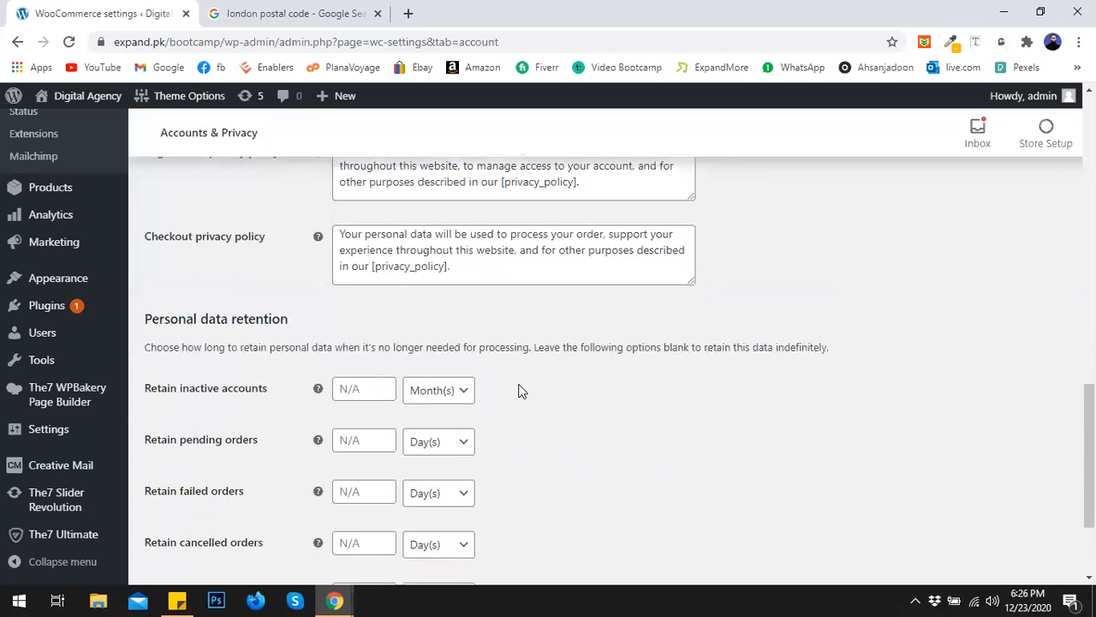
scroll(520, 390, down, 2)
click(197, 505)
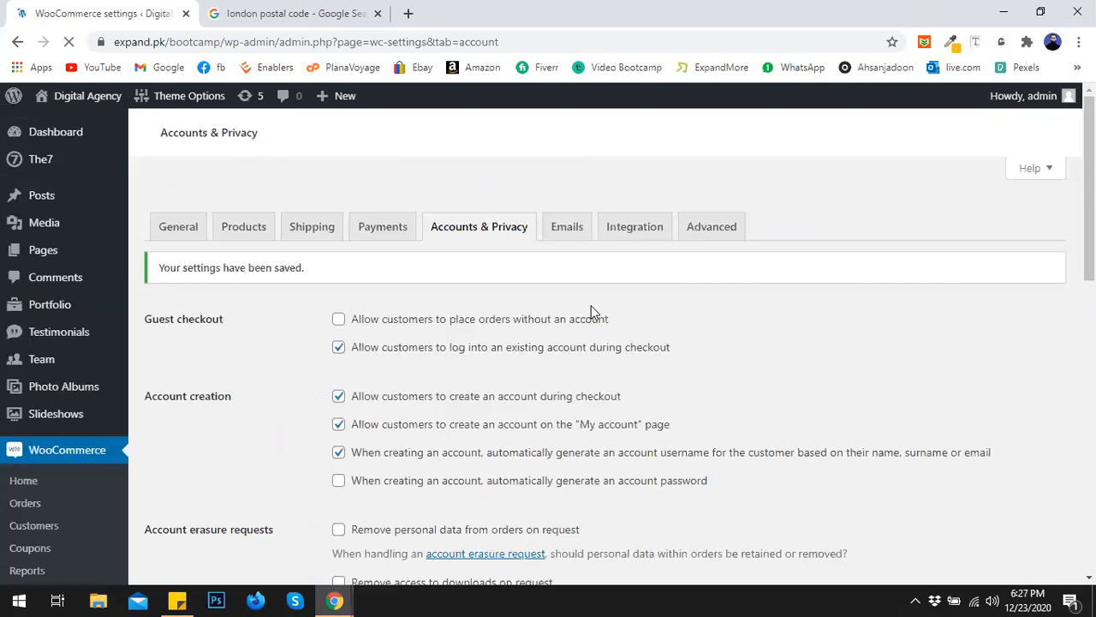
Step: Open the WooCommerce email settings and look over the list of email notifications
click(567, 228)
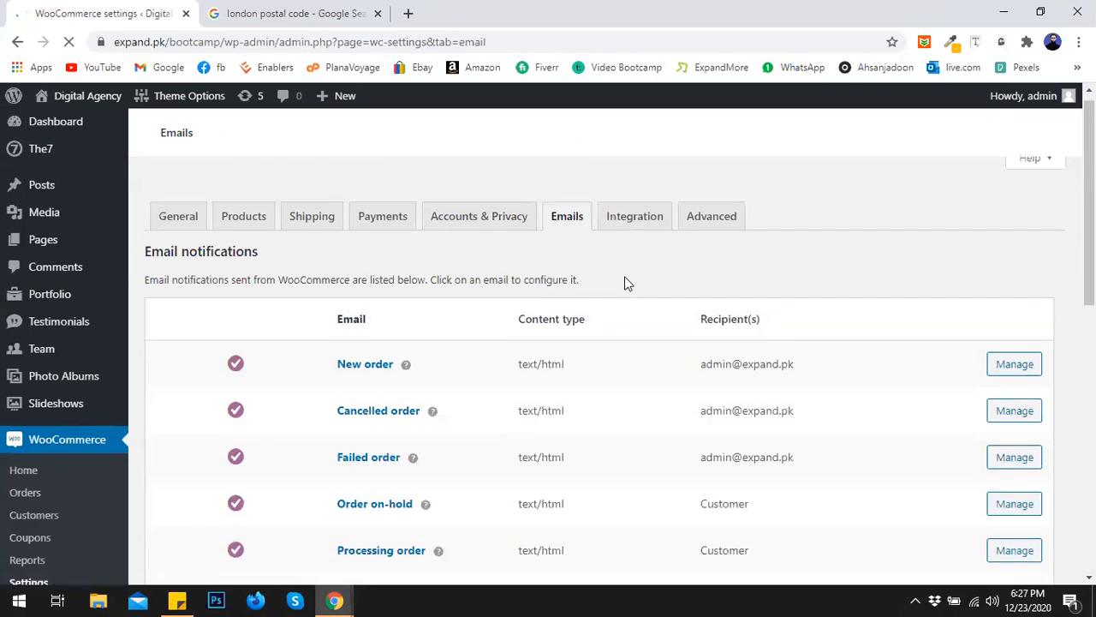
scroll(626, 283, down, 3)
scroll(705, 338, up, 1)
scroll(364, 221, up, 5)
scroll(938, 333, down, 3)
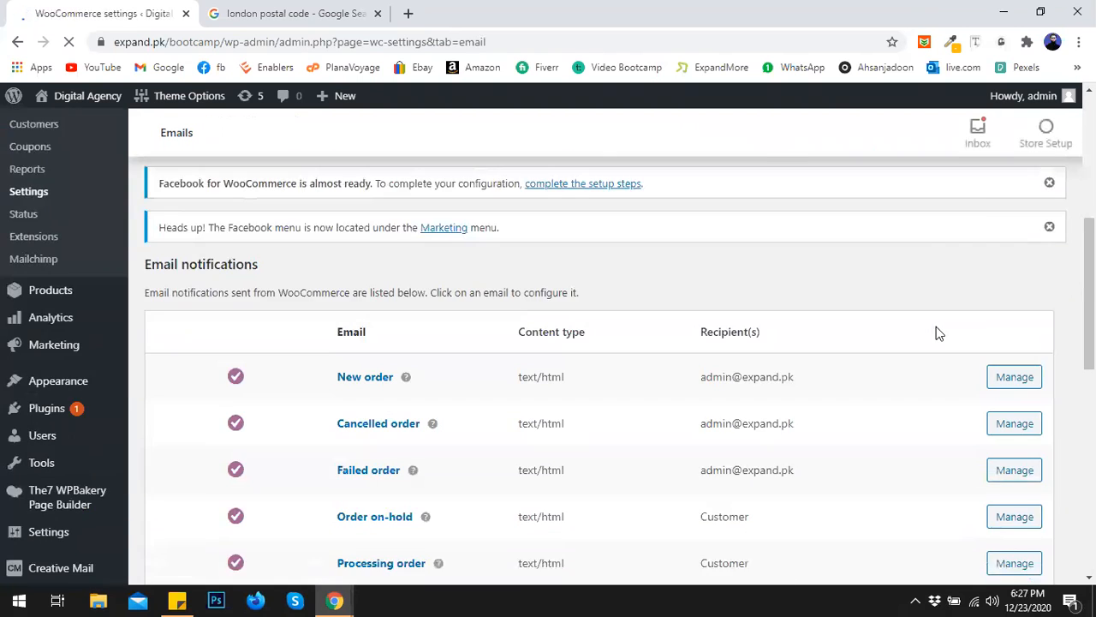
scroll(938, 333, down, 2)
Step: Check which email notifications go to the store admin's address and which go to the customer
drag(702, 214, 795, 216)
drag(704, 262, 789, 262)
scroll(794, 336, down, 2)
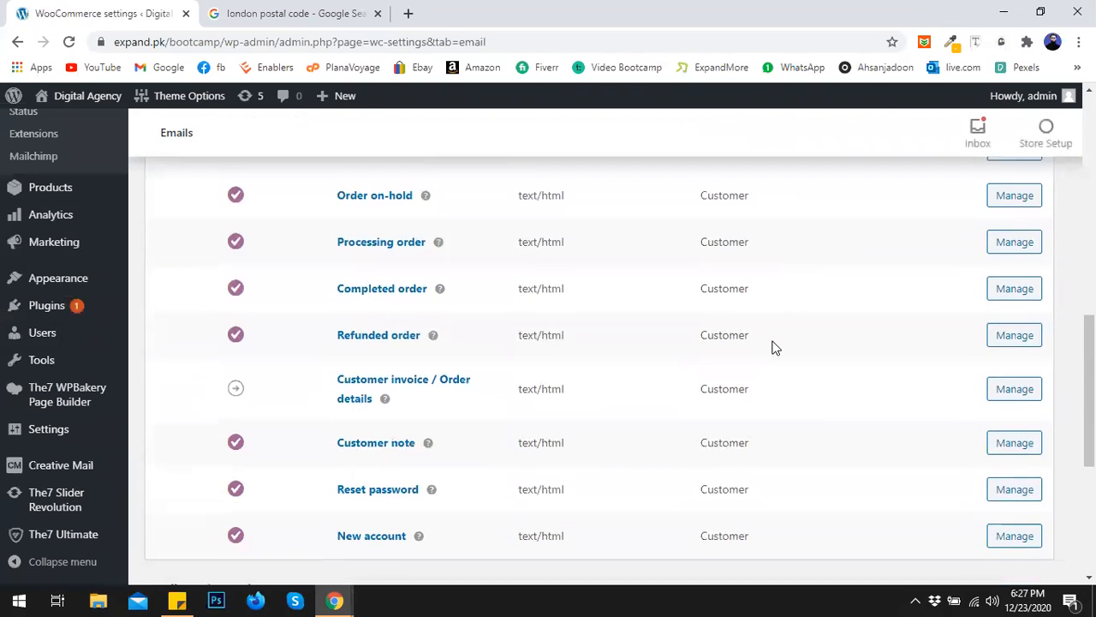
scroll(774, 347, down, 1)
scroll(717, 409, up, 3)
scroll(656, 359, up, 1)
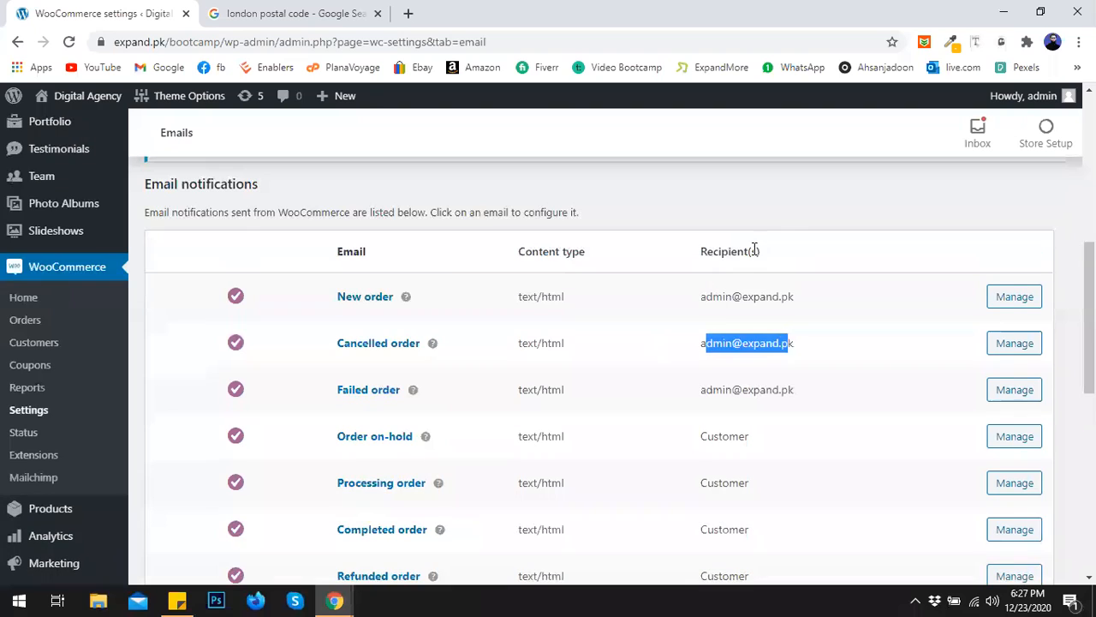
click(790, 213)
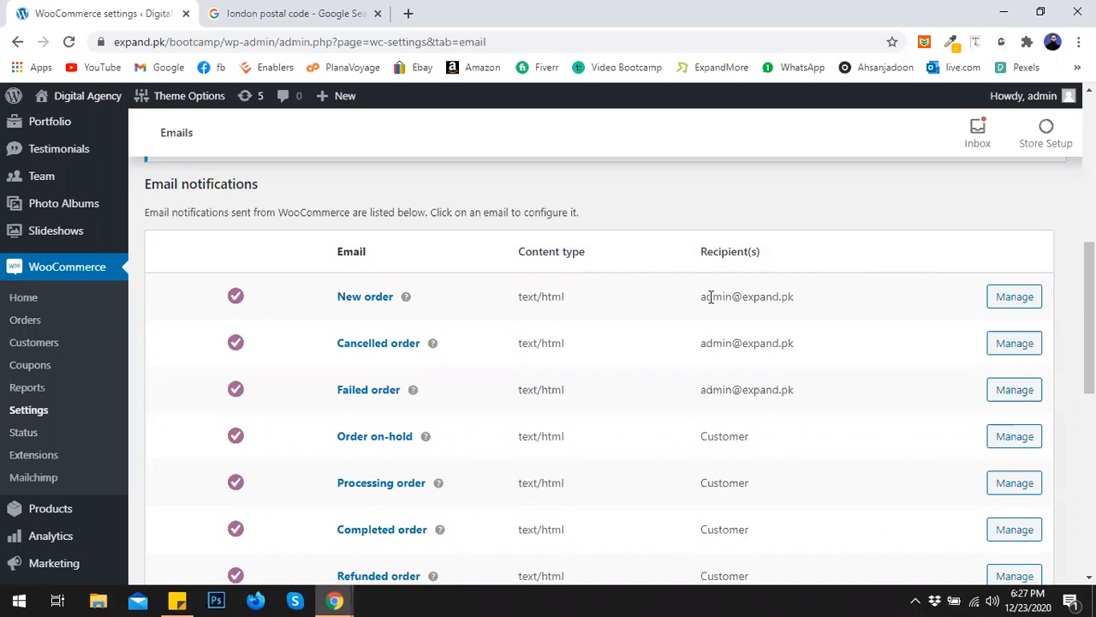
drag(788, 297, 702, 276)
click(685, 219)
Step: Open the WooCommerce integration settings and review the MaxMind Geolocation section and the Google Ads for WooCommerce link
scroll(615, 324, up, 4)
click(629, 199)
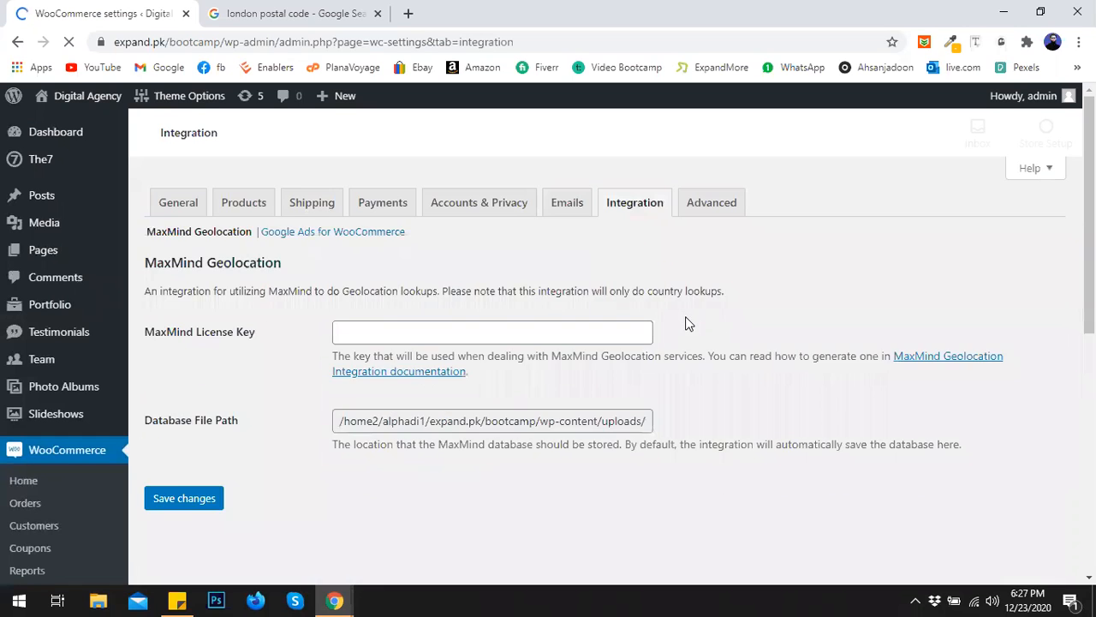
scroll(732, 326, down, 5)
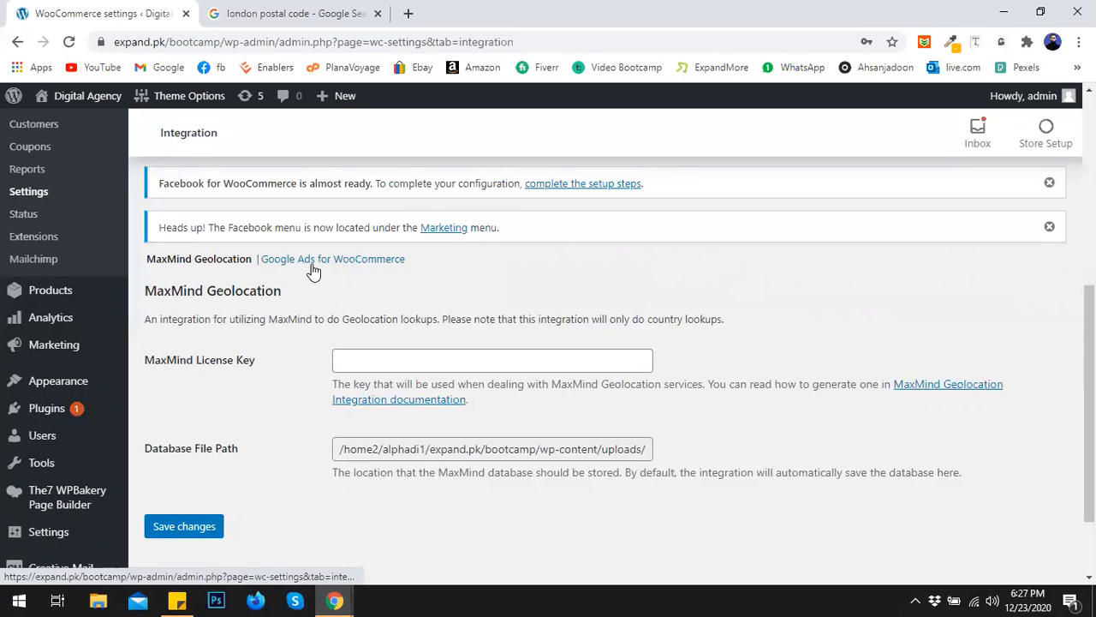
scroll(296, 287, up, 1)
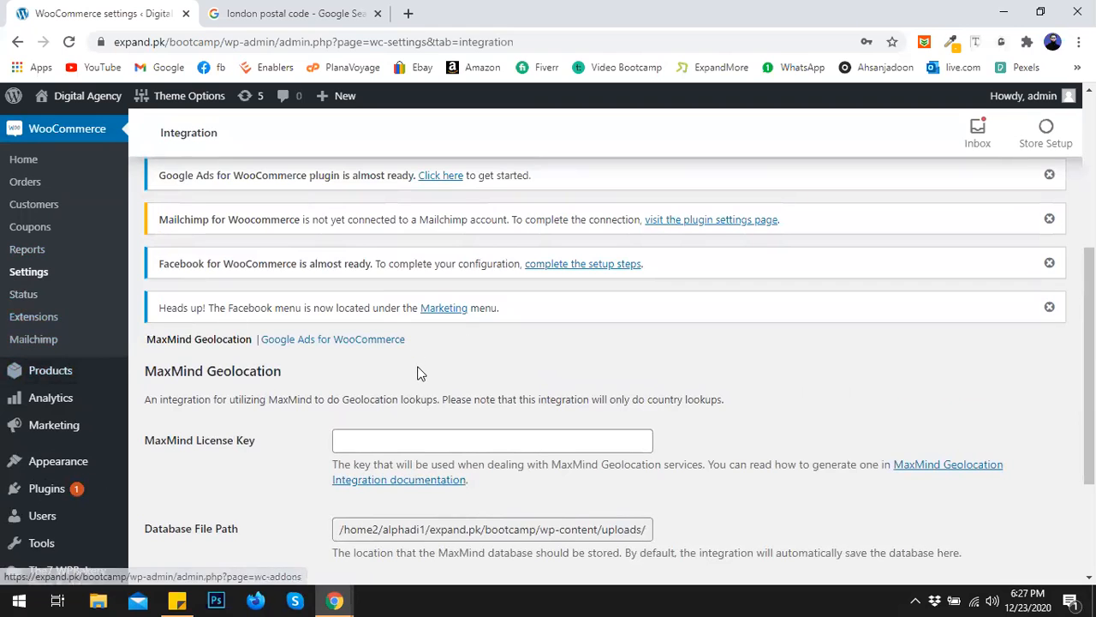
scroll(419, 364, down, 2)
scroll(269, 313, up, 3)
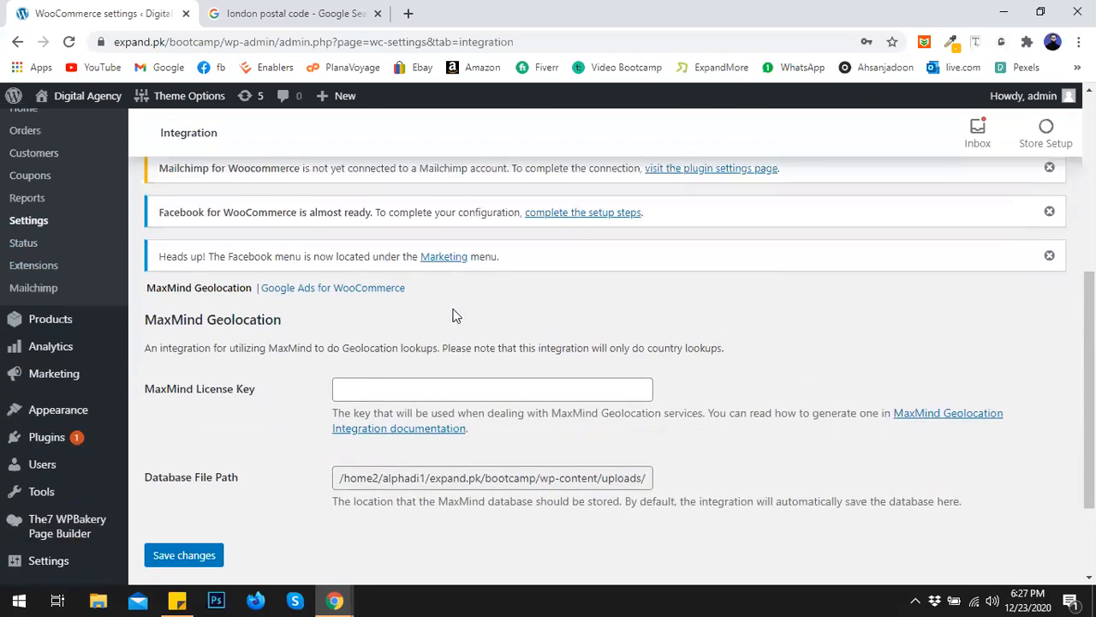
scroll(487, 343, up, 2)
scroll(491, 350, down, 2)
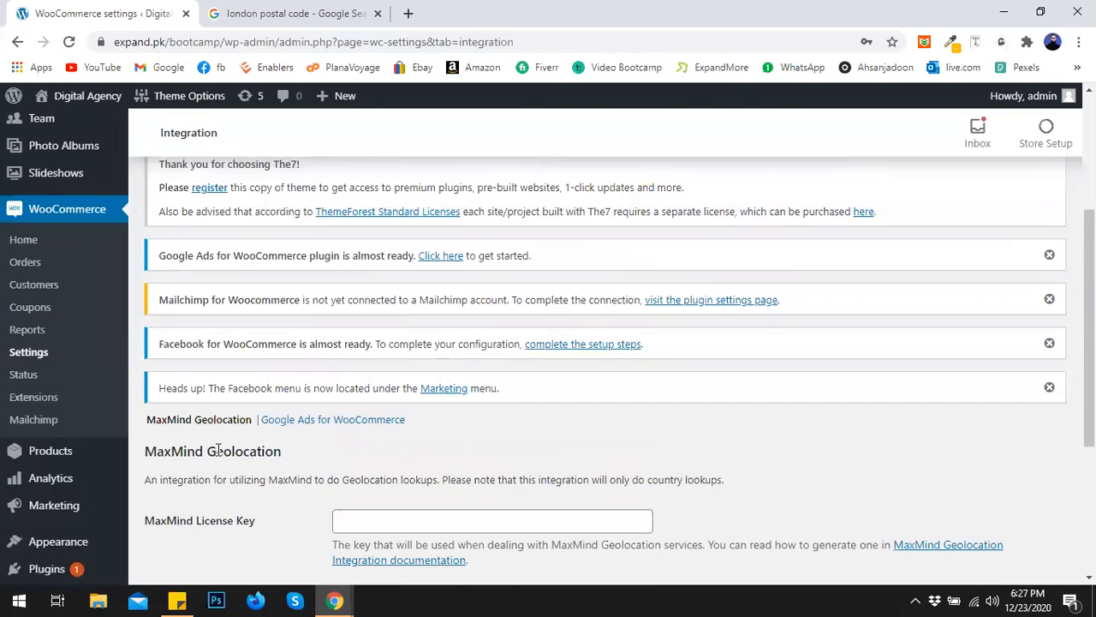
drag(419, 426, 138, 412)
click(451, 413)
scroll(486, 414, down, 2)
scroll(486, 418, up, 5)
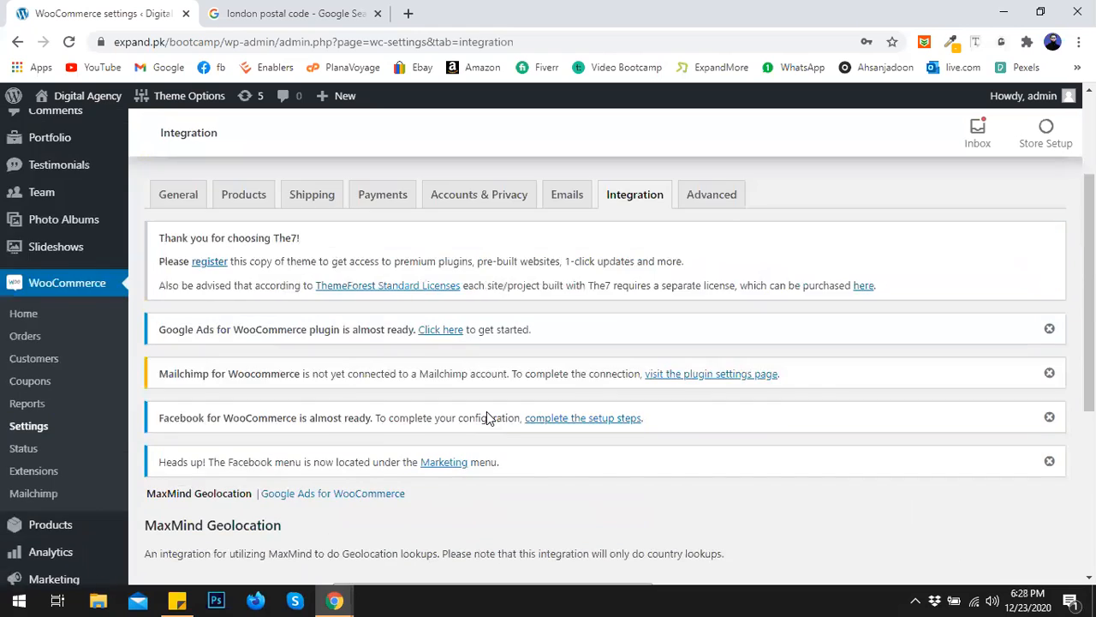
Step: Open the advanced WooCommerce settings and check the page setup, including the pages available for Terms and conditions
click(696, 370)
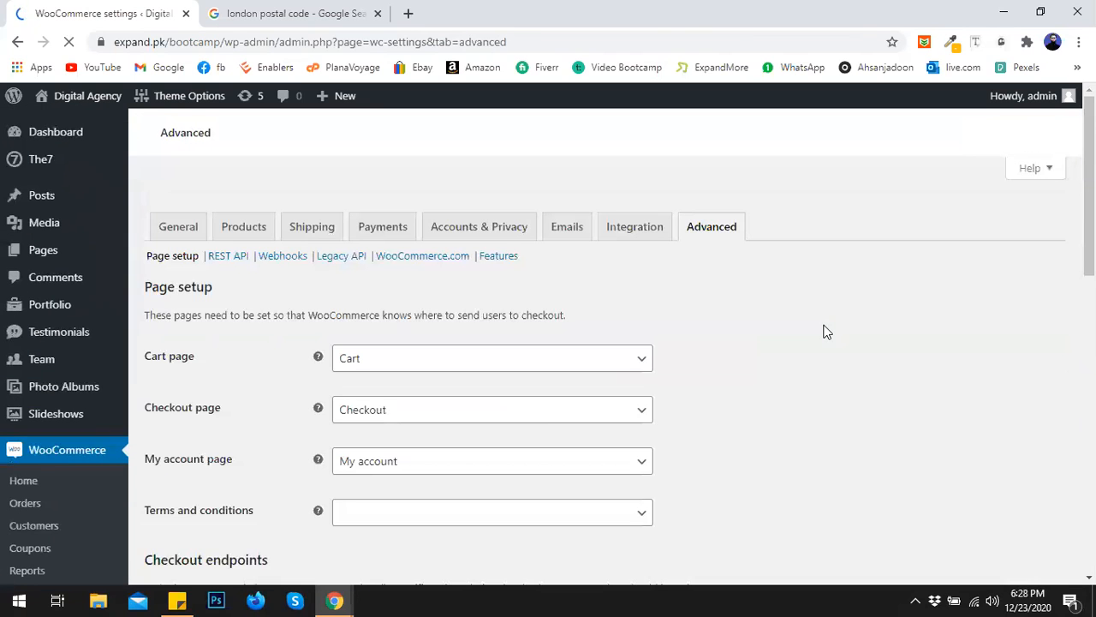
scroll(826, 332, down, 3)
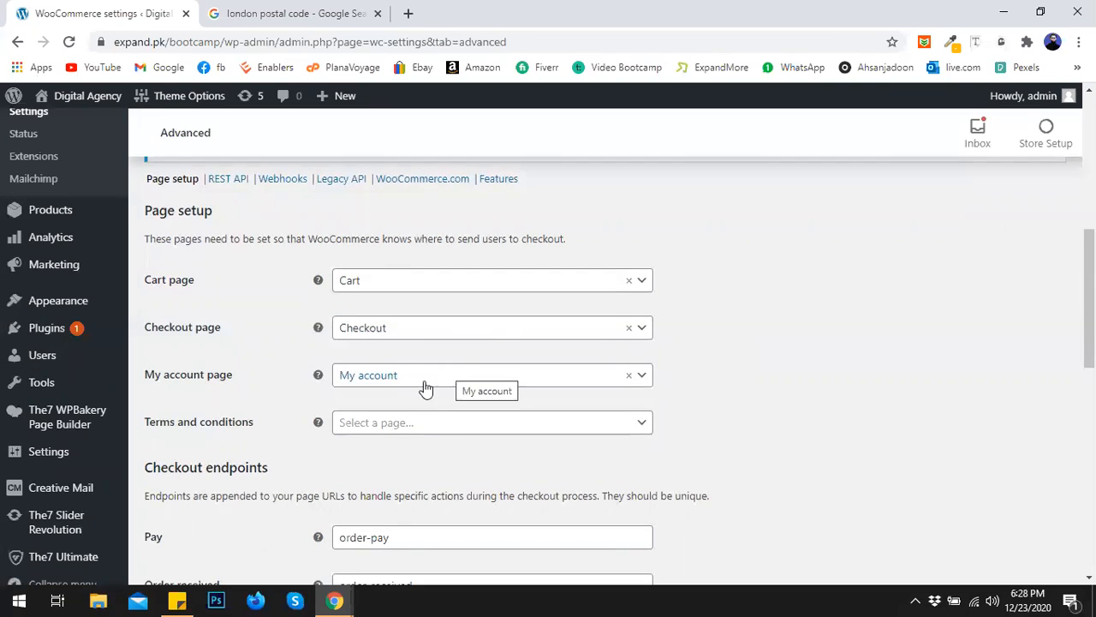
click(525, 433)
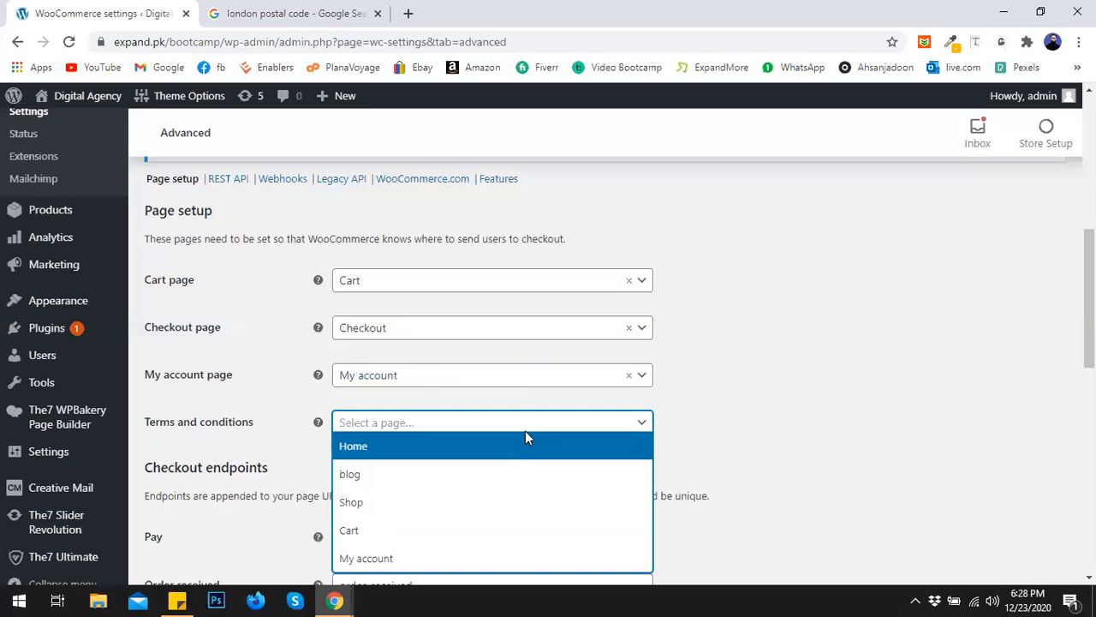
click(752, 420)
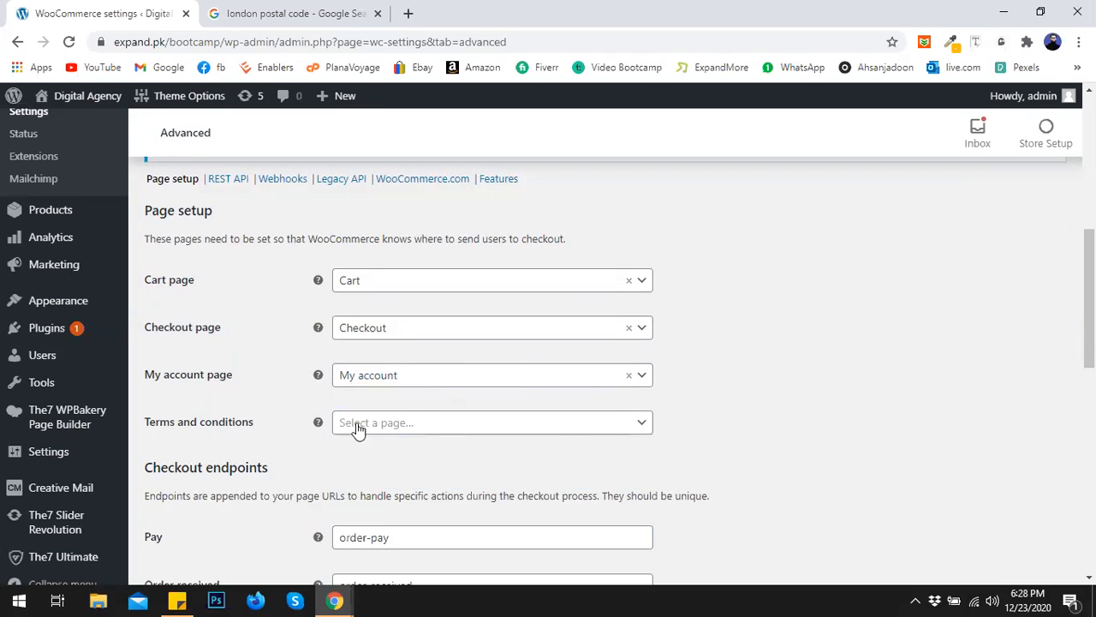
Step: Review the checkout and account endpoints in the advanced settings and return to the page setup section
scroll(628, 383, down, 1)
scroll(386, 348, down, 2)
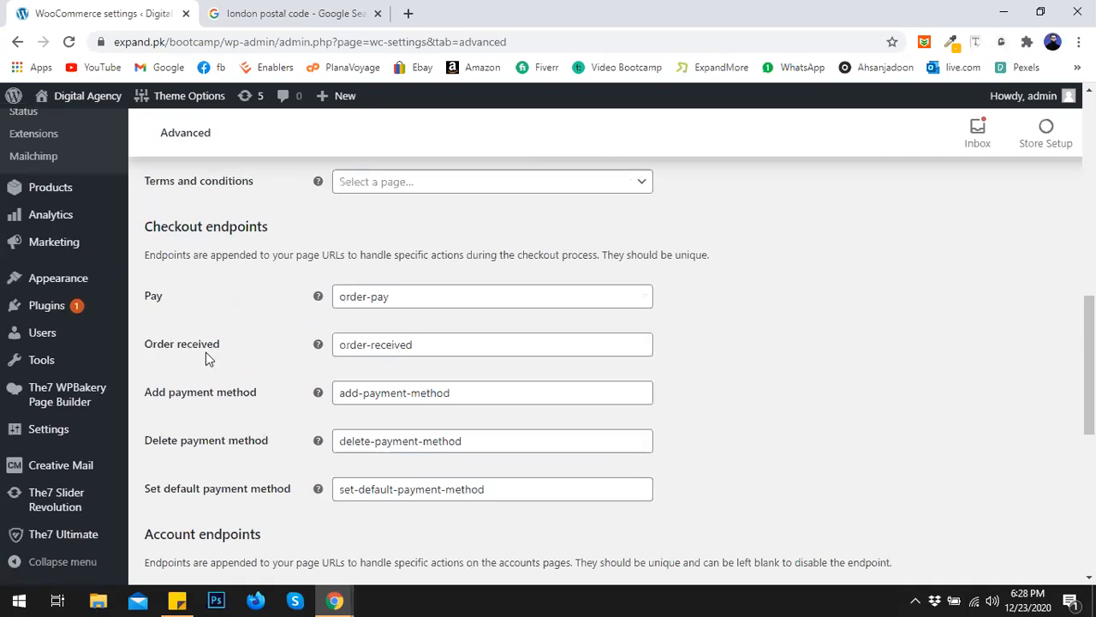
scroll(452, 345, down, 7)
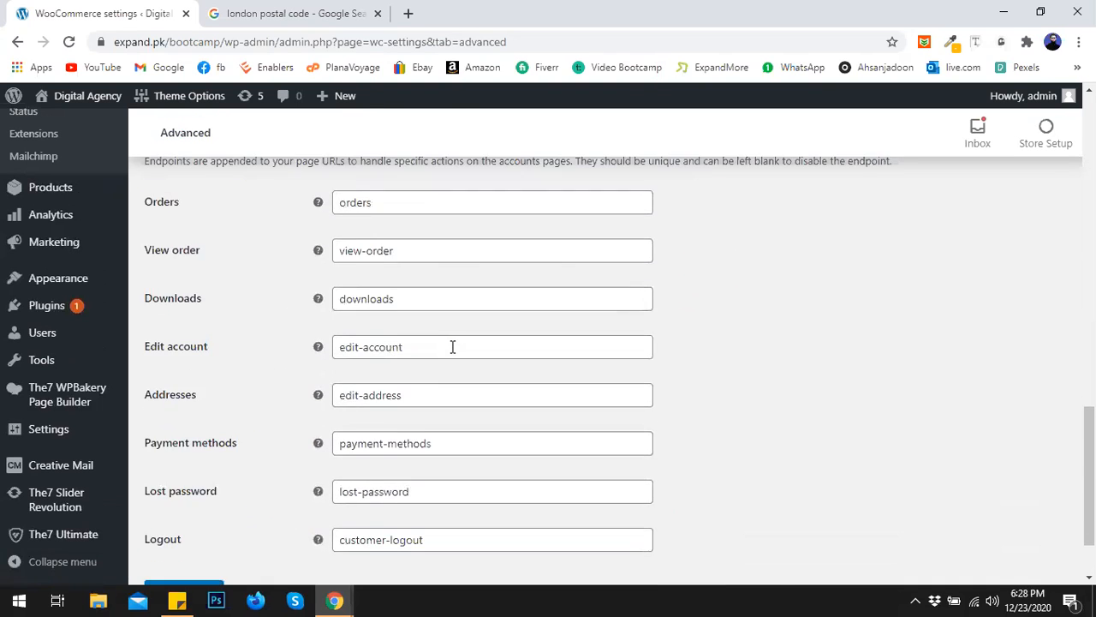
drag(1090, 488, 1090, 266)
scroll(247, 342, up, 4)
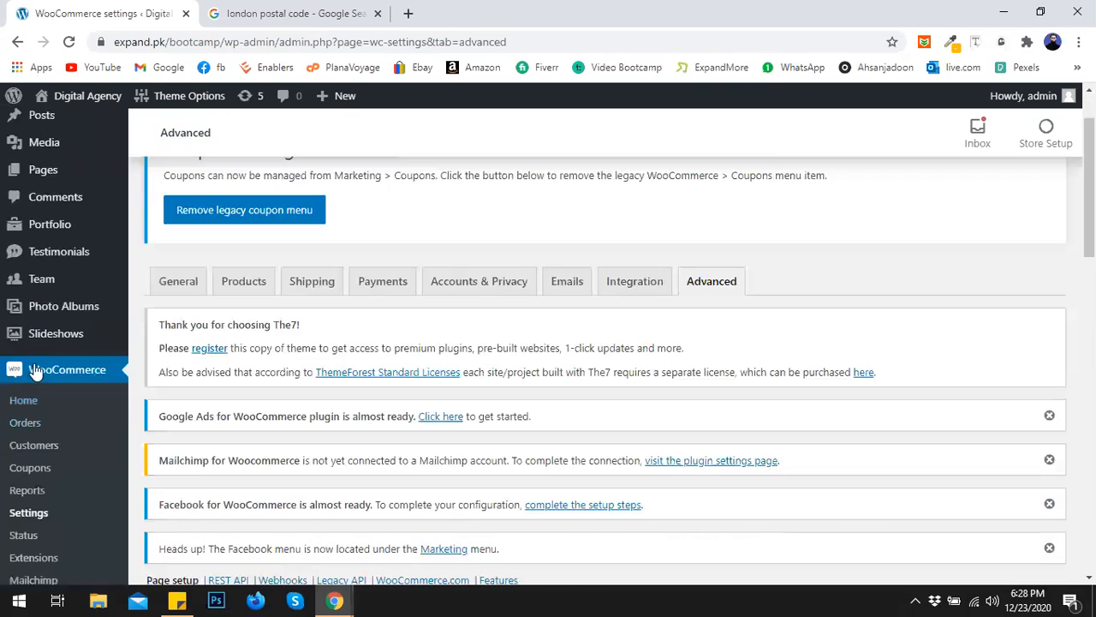
scroll(52, 447, down, 1)
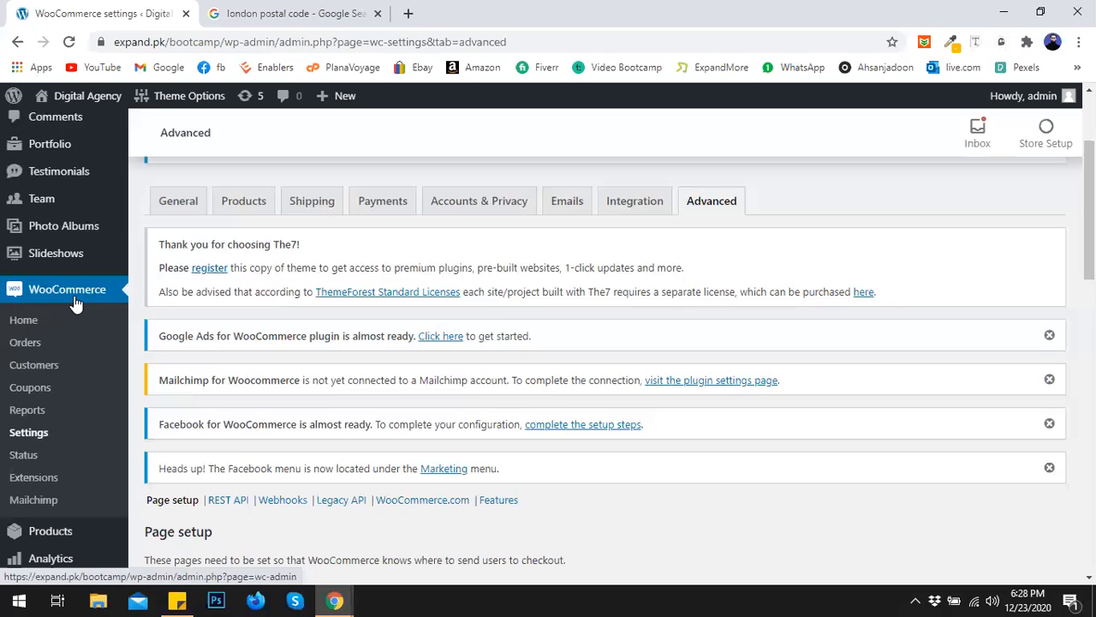
scroll(257, 326, down, 3)
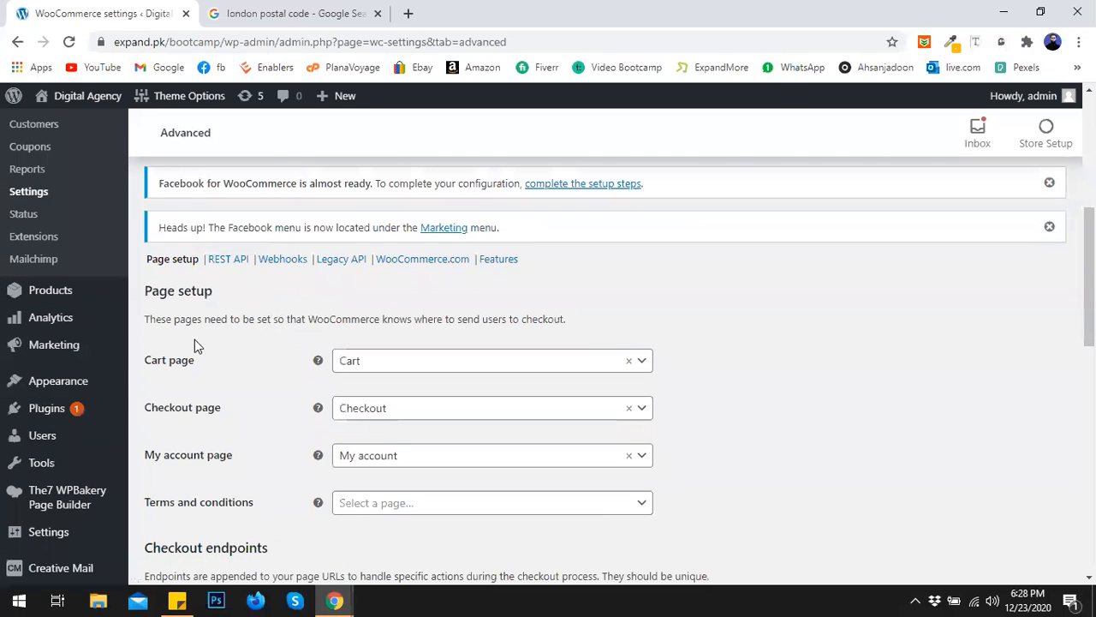
Step: Open the Uncategorized product category for editing and replace its name with "Software for School"
mouse_move(77, 296)
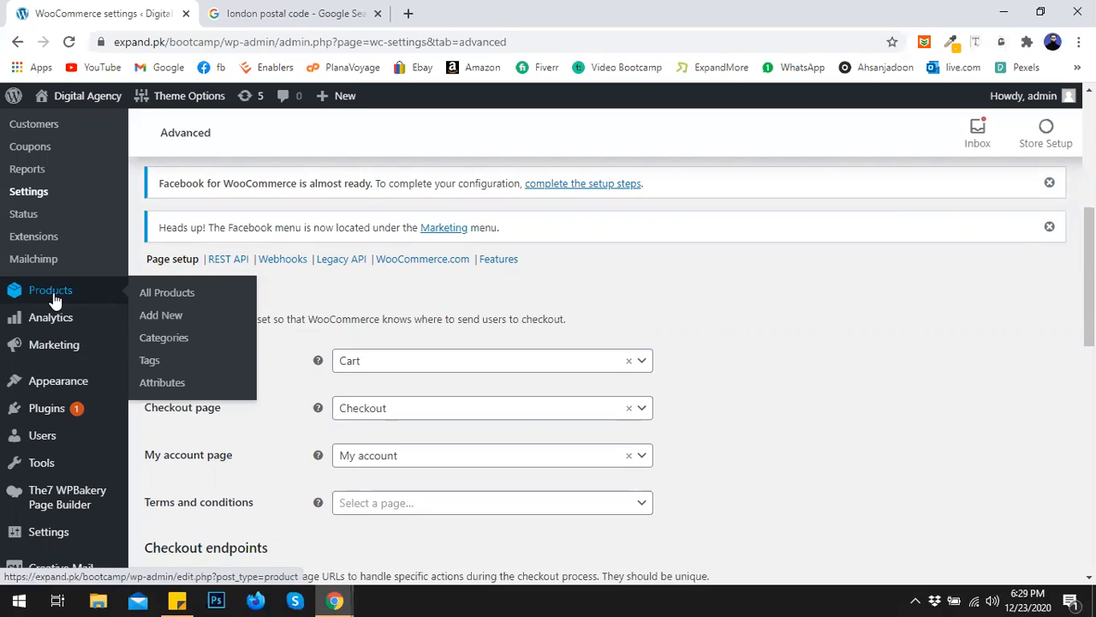
click(162, 341)
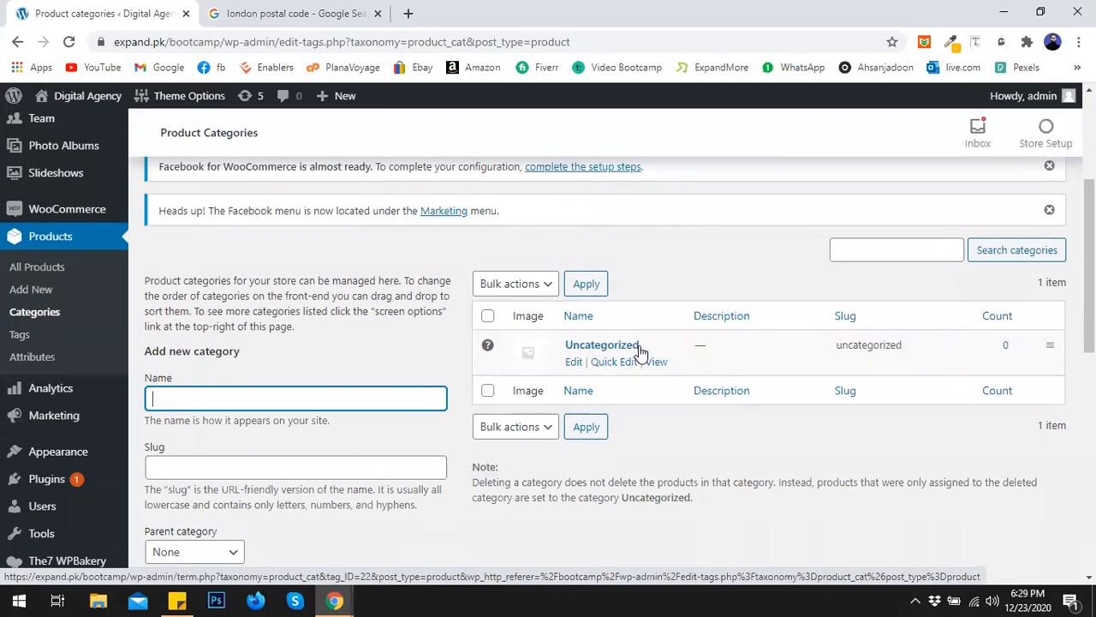
click(573, 363)
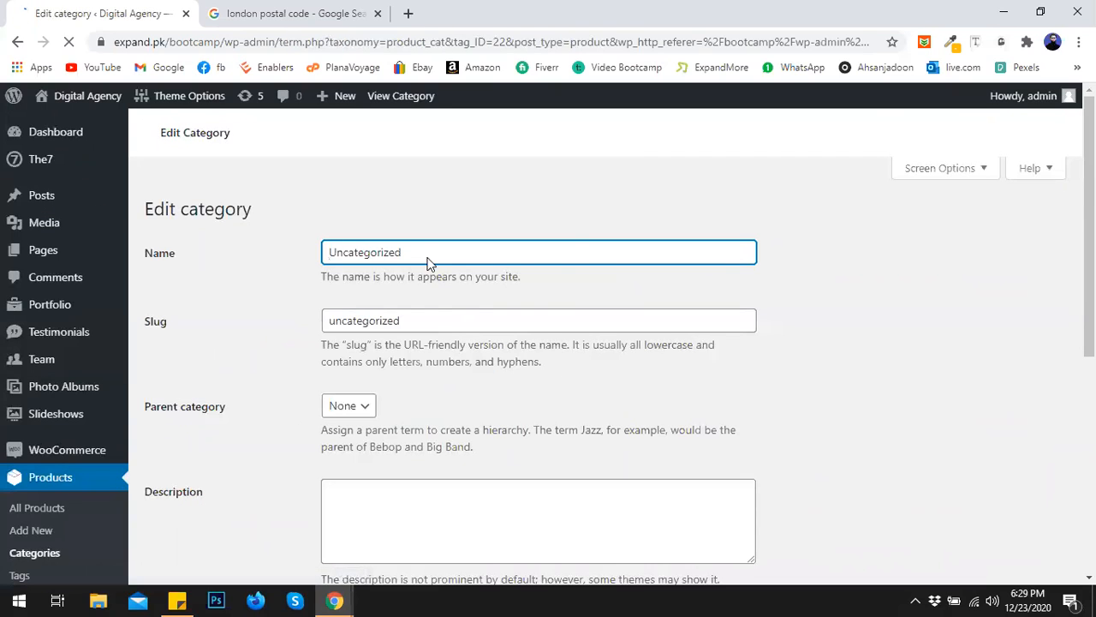
drag(399, 252, 329, 251)
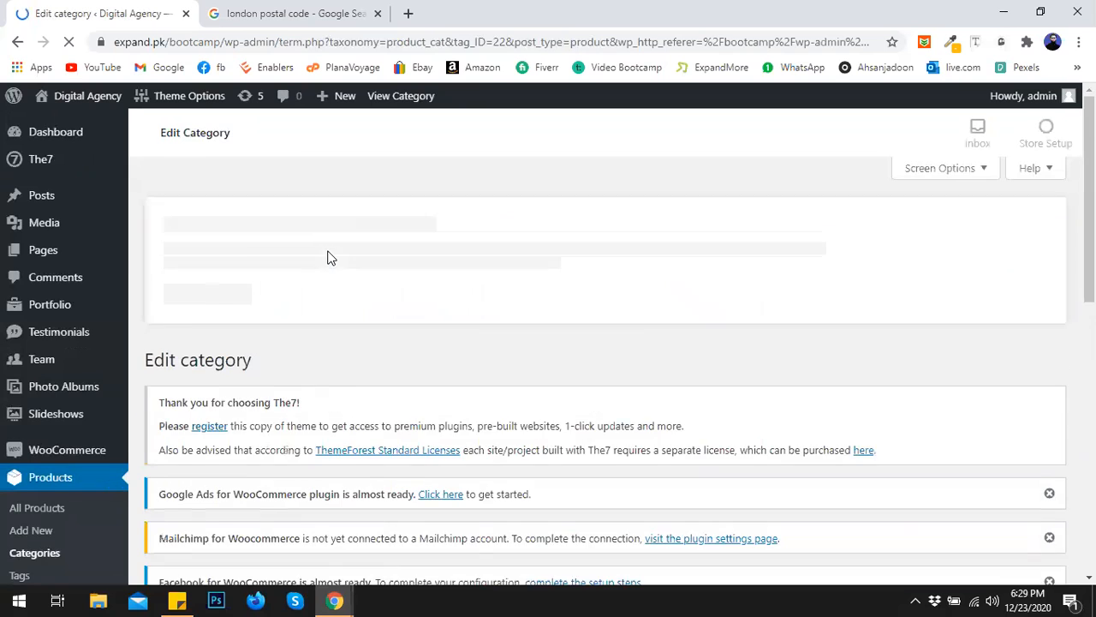
text(Softwa)
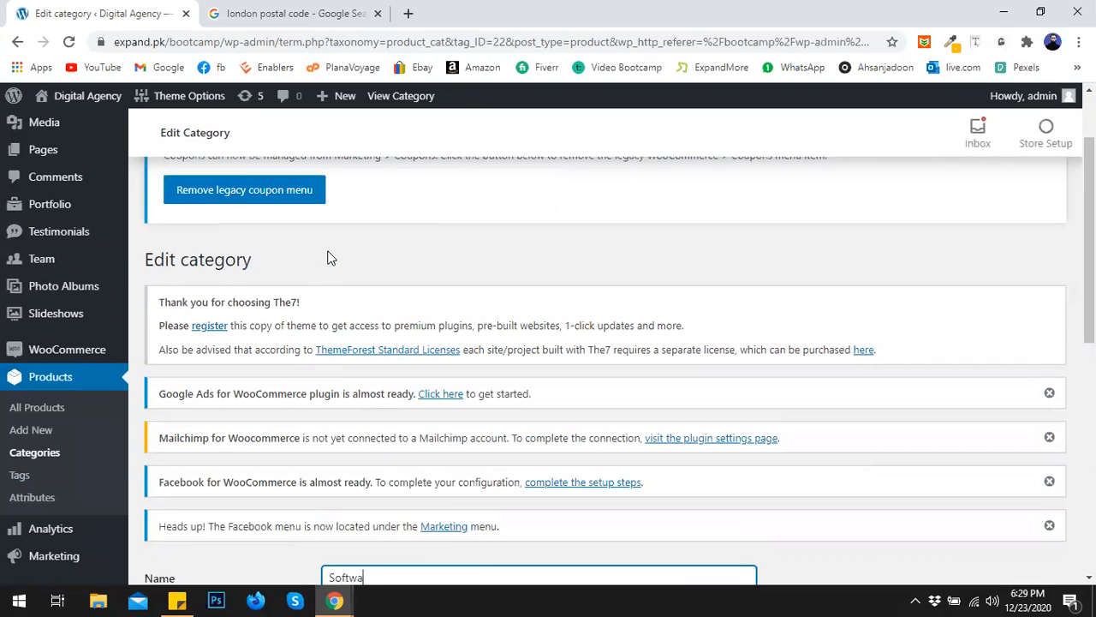
text(re)
scroll(435, 343, down, 2)
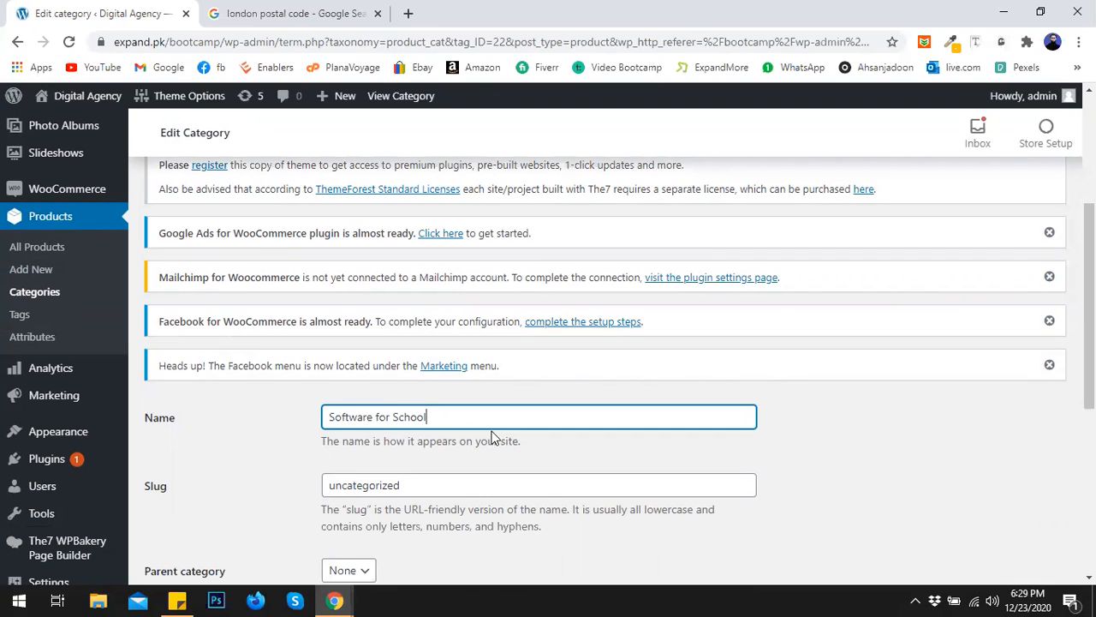
Step: Reword the category name to "School Software"
click(394, 417)
key(BackSpace)
key(BackSpace)
key(BackSpace)
key(BackSpace)
key(BackSpace)
double_click(368, 418)
key(BackSpace)
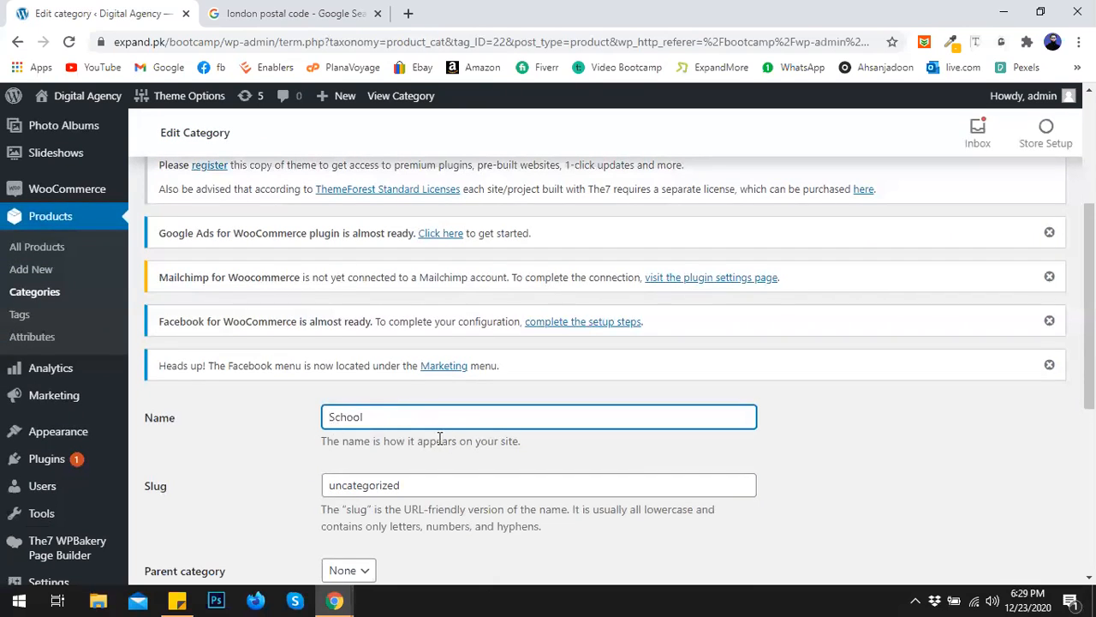
text(Software)
click(241, 449)
Step: Copy the category name into the slug and hyphenate it as "School-Software"
drag(410, 418, 319, 418)
key(ctrl+c)
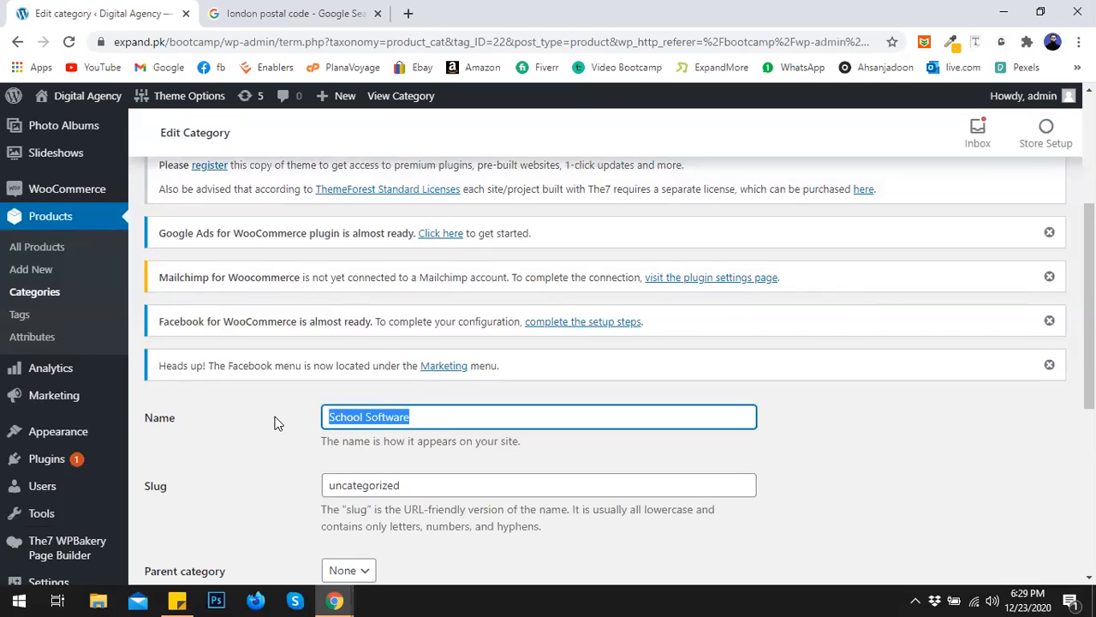
key(Tab)
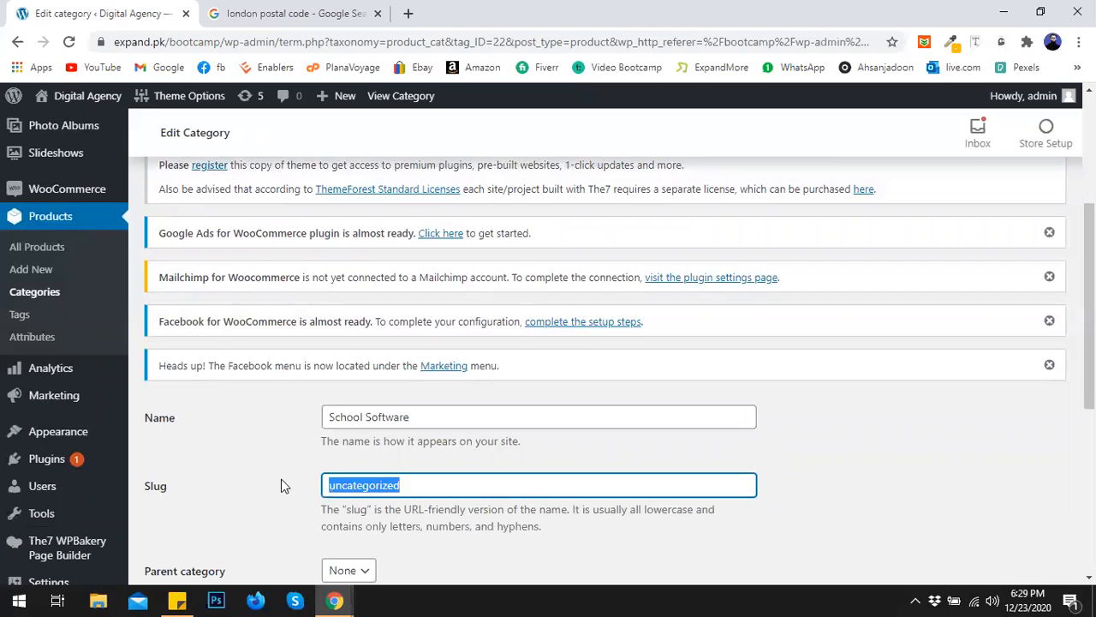
key(ctrl+v)
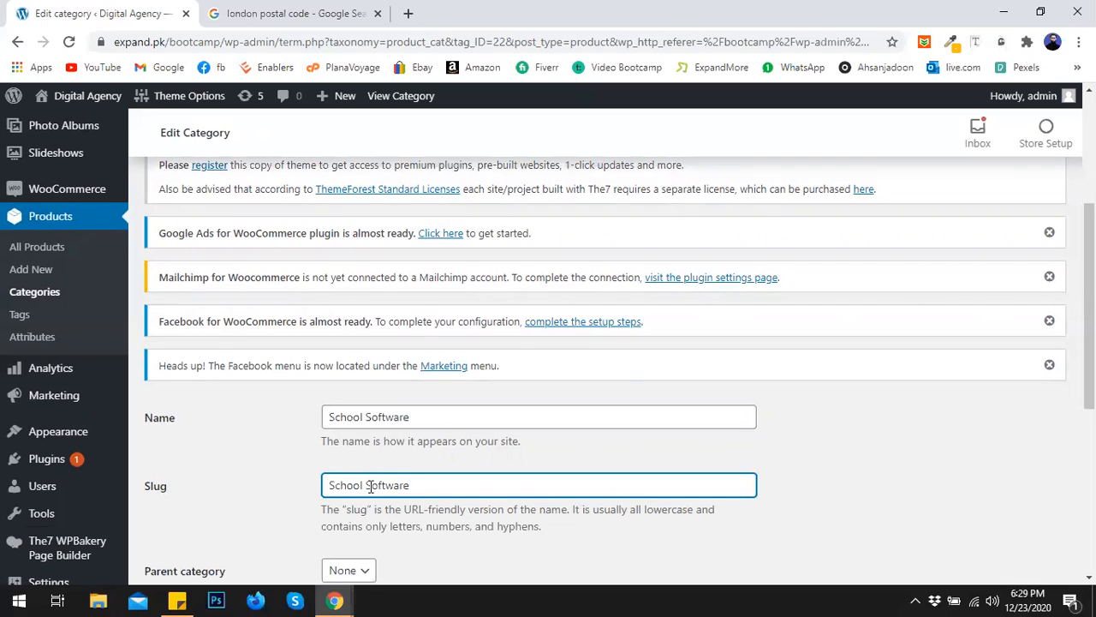
key(ctrl+Left)
key(BackSpace)
text(-)
click(246, 488)
Step: Review the category's parent category, description and display type options without changing them
scroll(257, 484, down, 2)
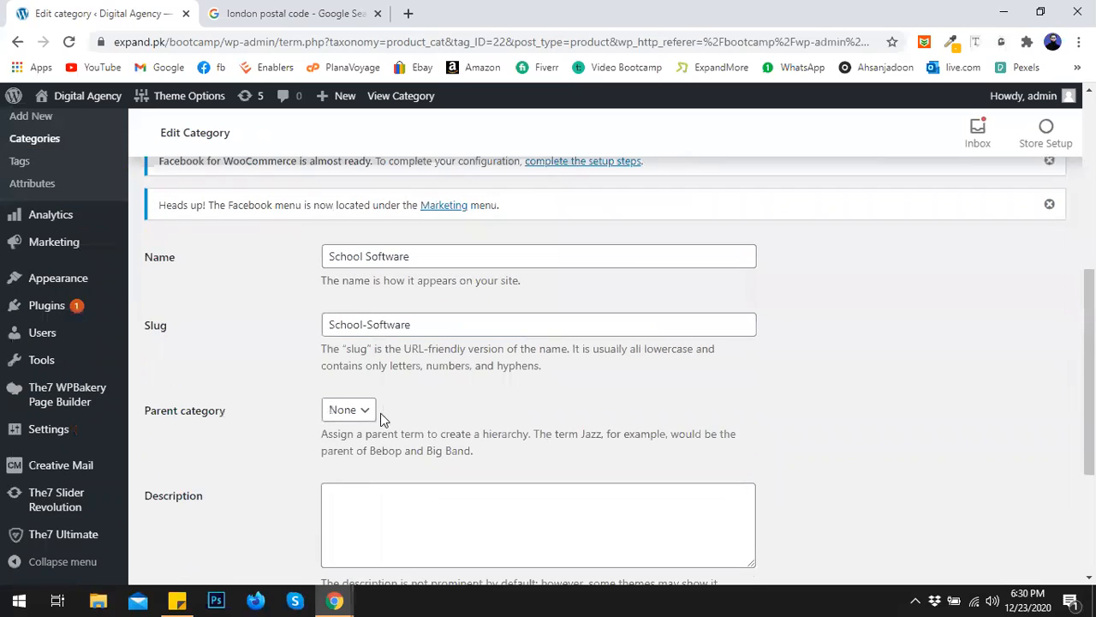
click(364, 412)
click(364, 413)
scroll(431, 408, down, 1)
click(383, 417)
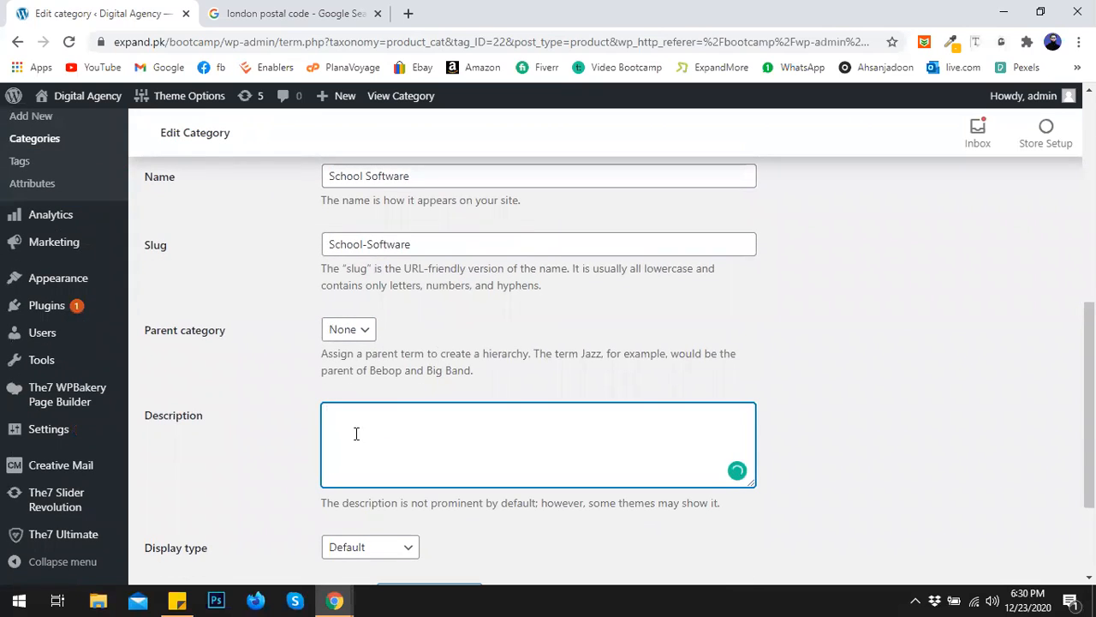
scroll(382, 430, down, 2)
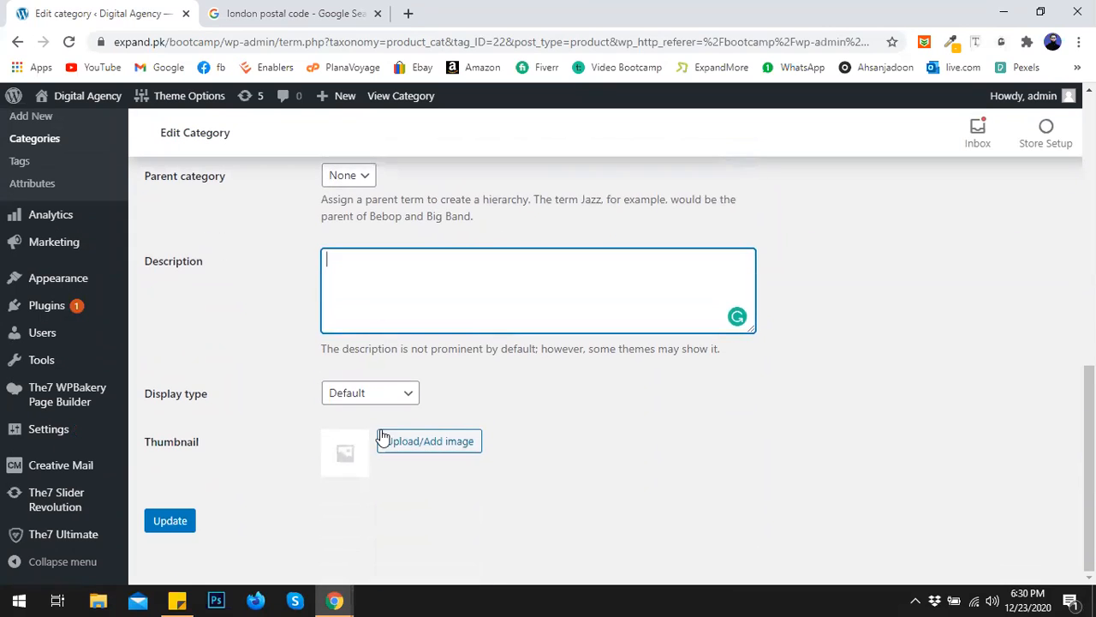
click(371, 392)
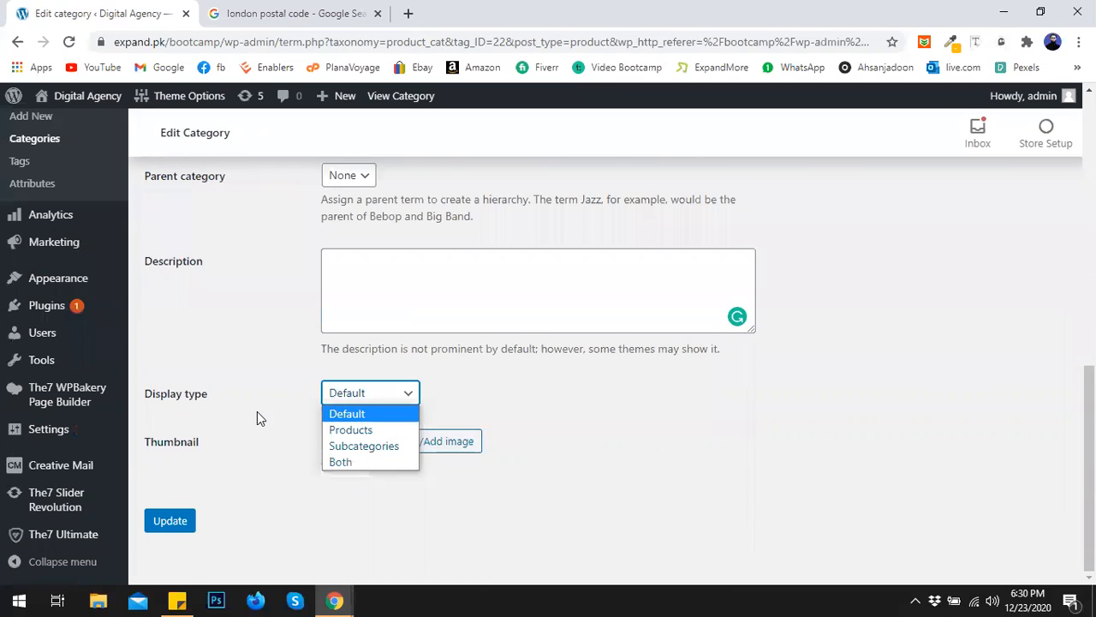
click(280, 418)
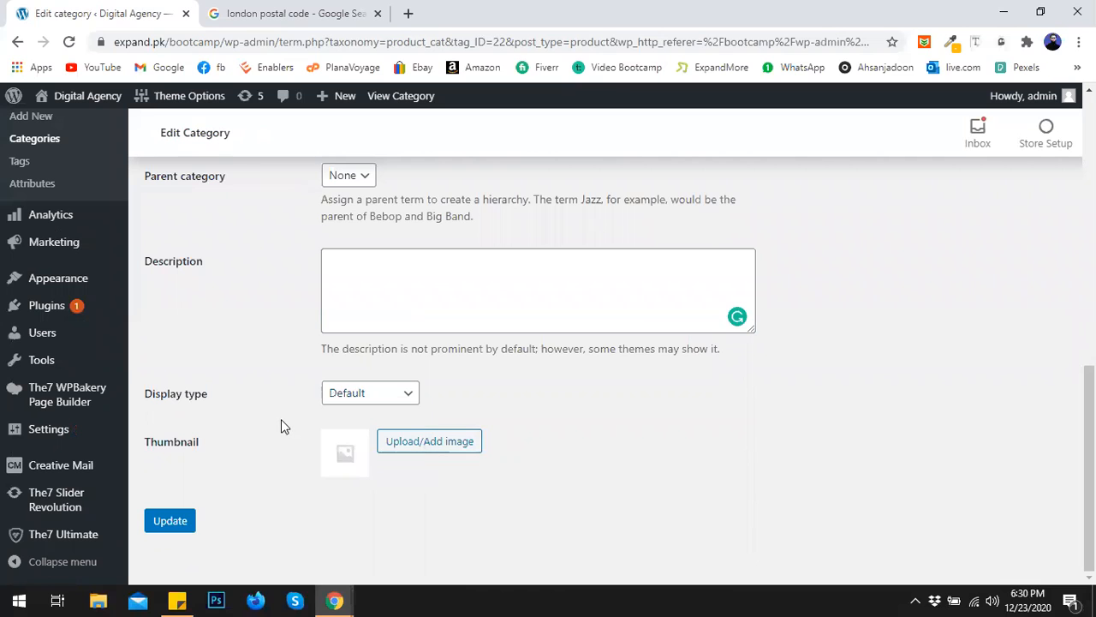
scroll(416, 448, up, 3)
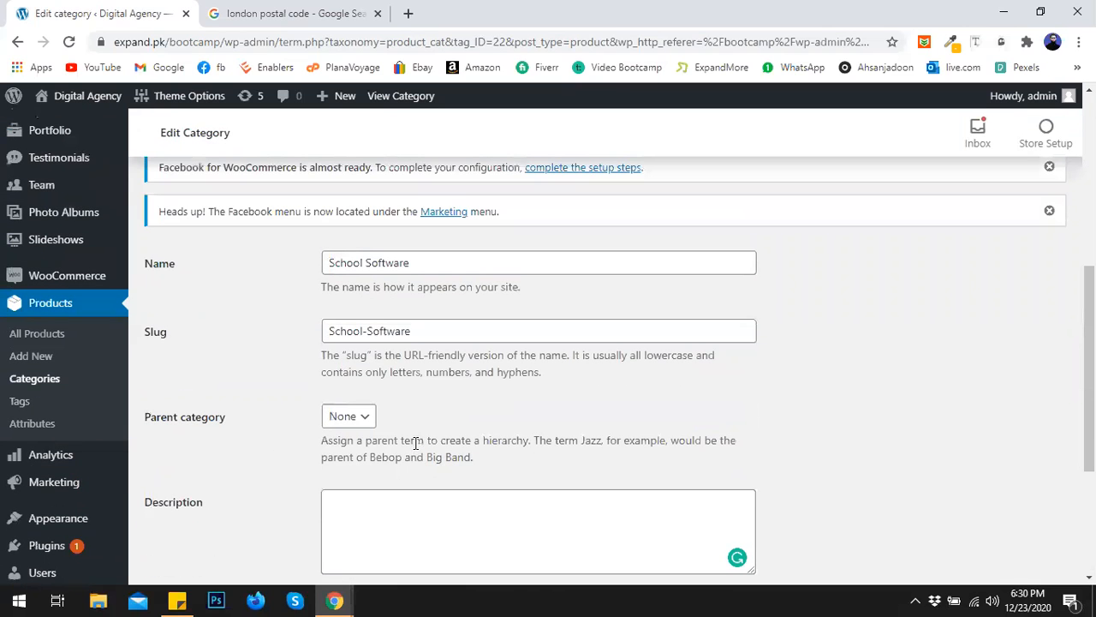
scroll(316, 383, down, 3)
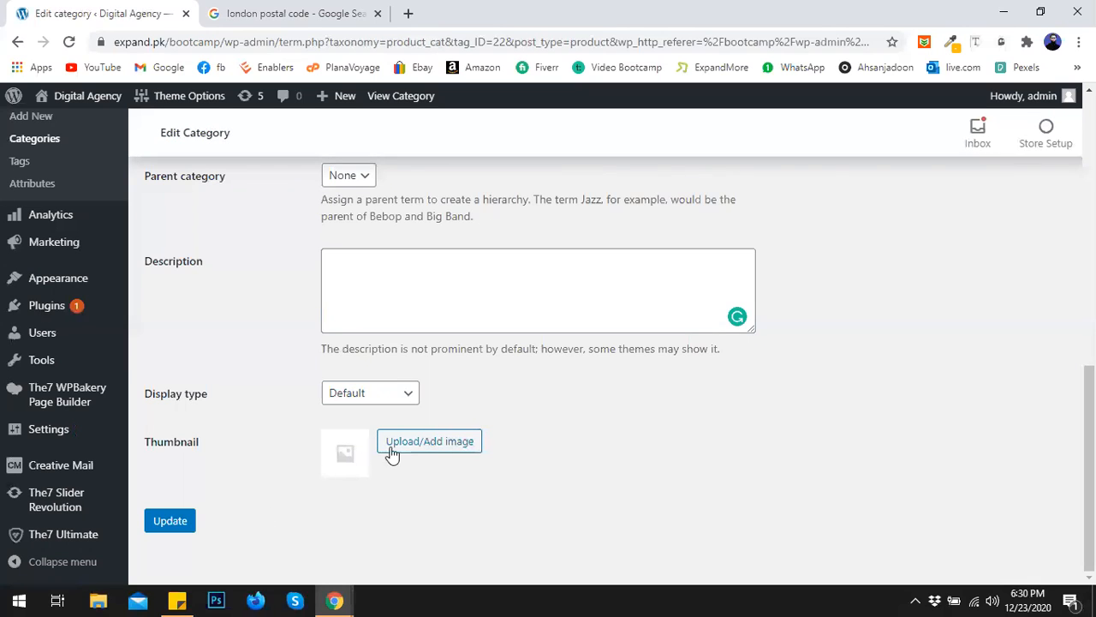
Step: Set the University logo (clientlogo-8png.png) from the media library as the category's thumbnail
click(409, 447)
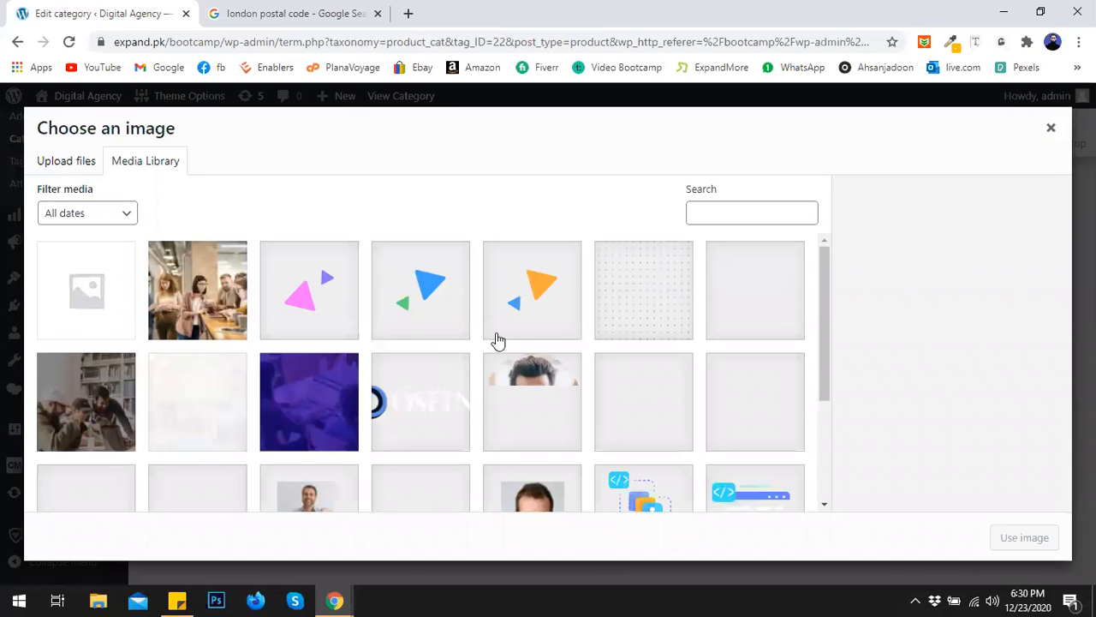
scroll(498, 347, down, 3)
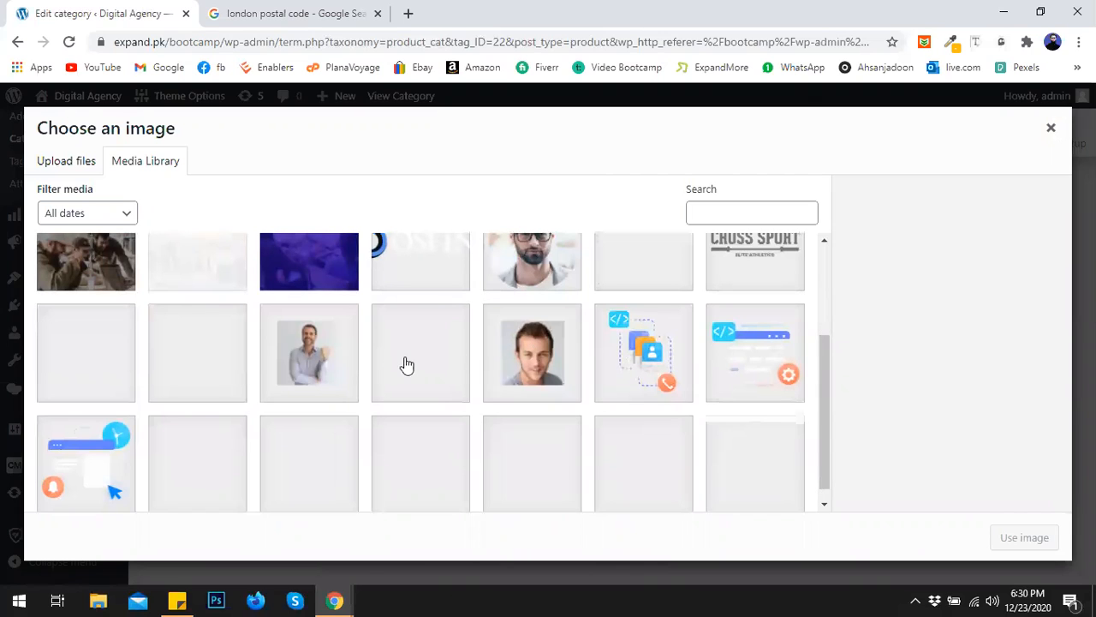
scroll(518, 360, down, 1)
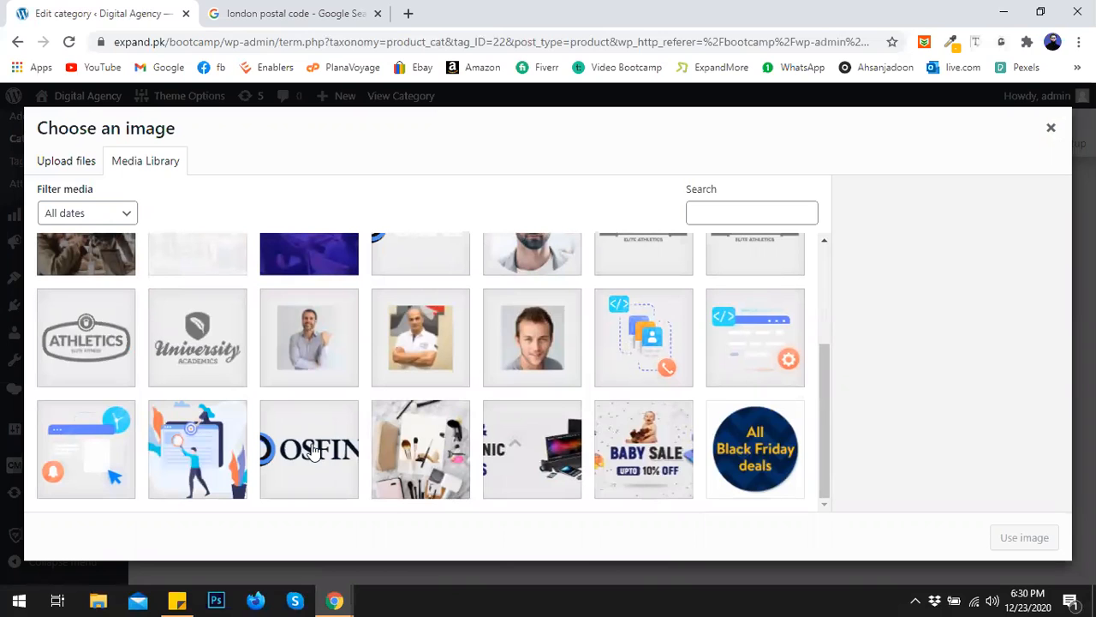
drag(825, 411, 830, 371)
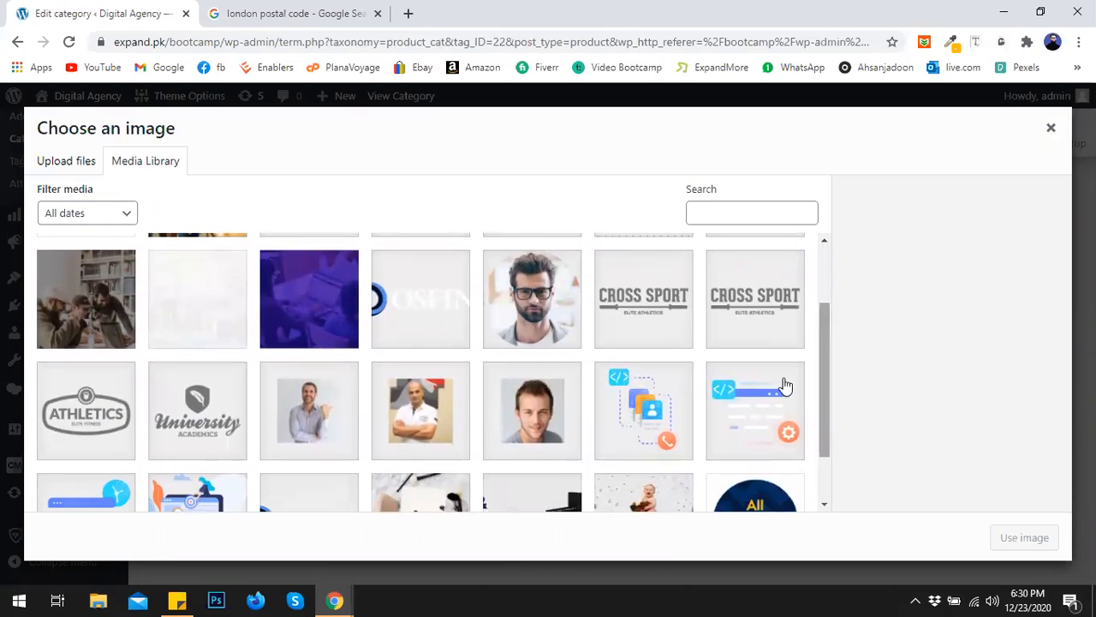
click(233, 431)
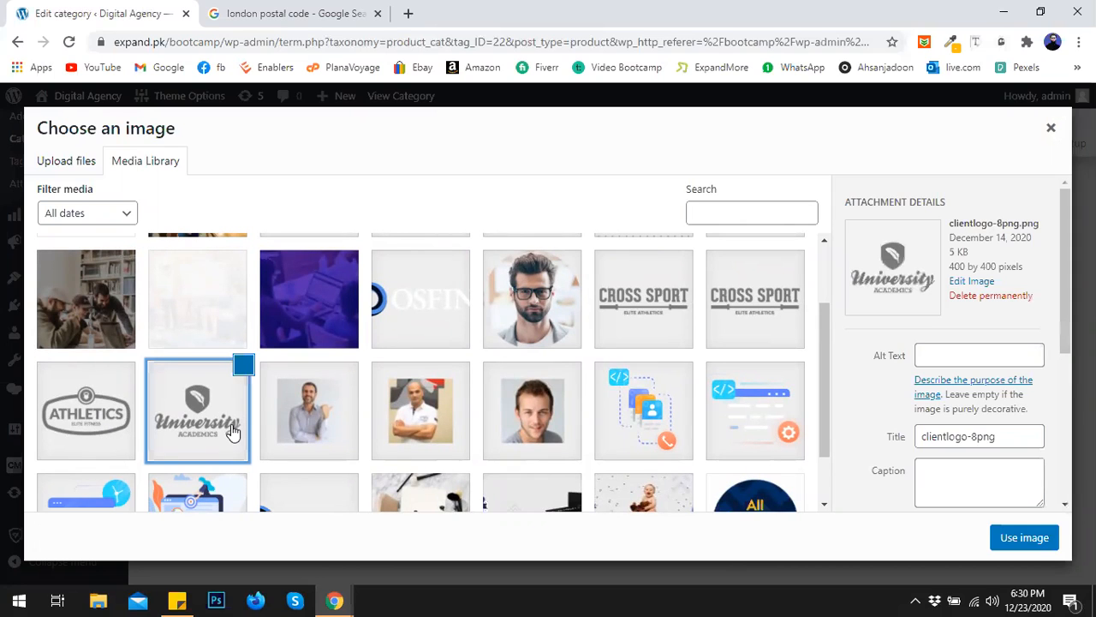
click(73, 411)
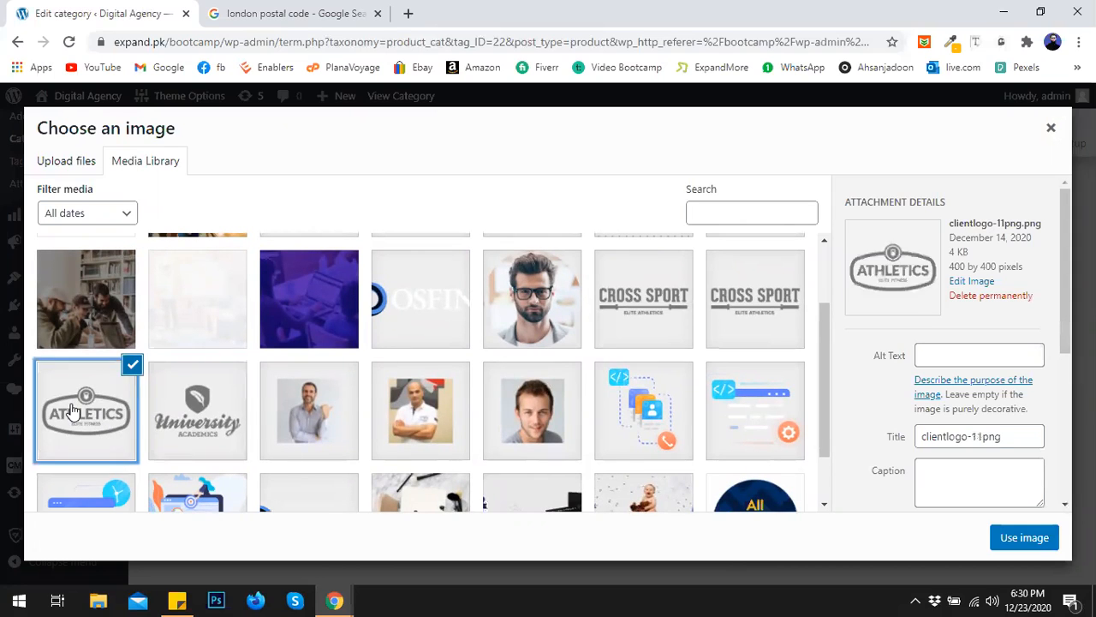
click(182, 420)
click(1024, 537)
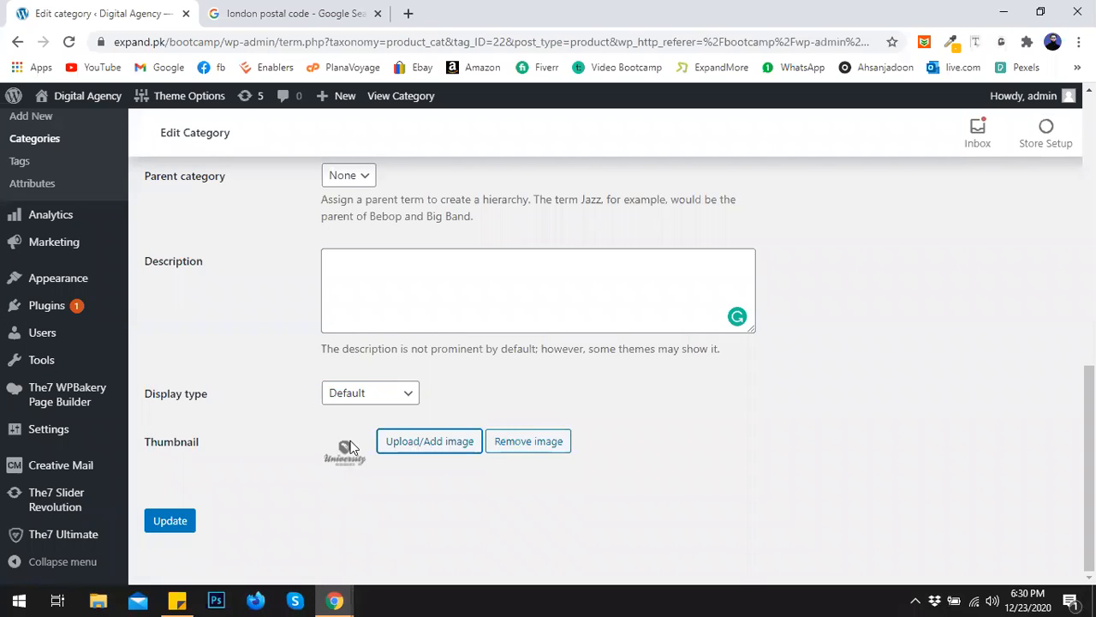
Step: Search Google for "lorium ipsum" in a new browser tab to find placeholder text for the category description
click(414, 290)
click(332, 7)
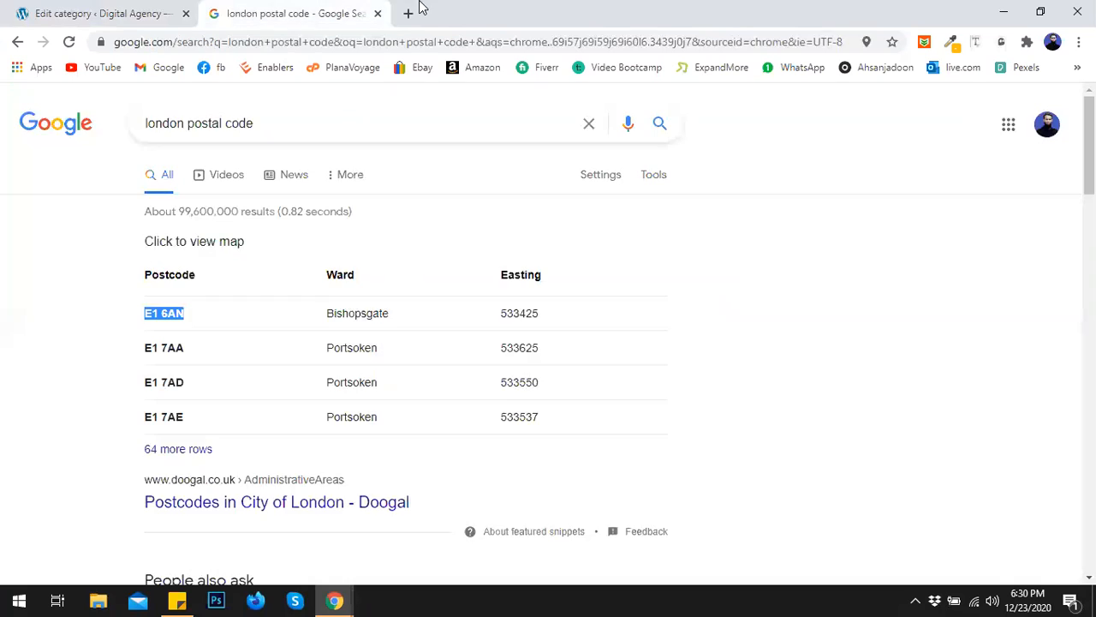
click(416, 8)
text(loriy)
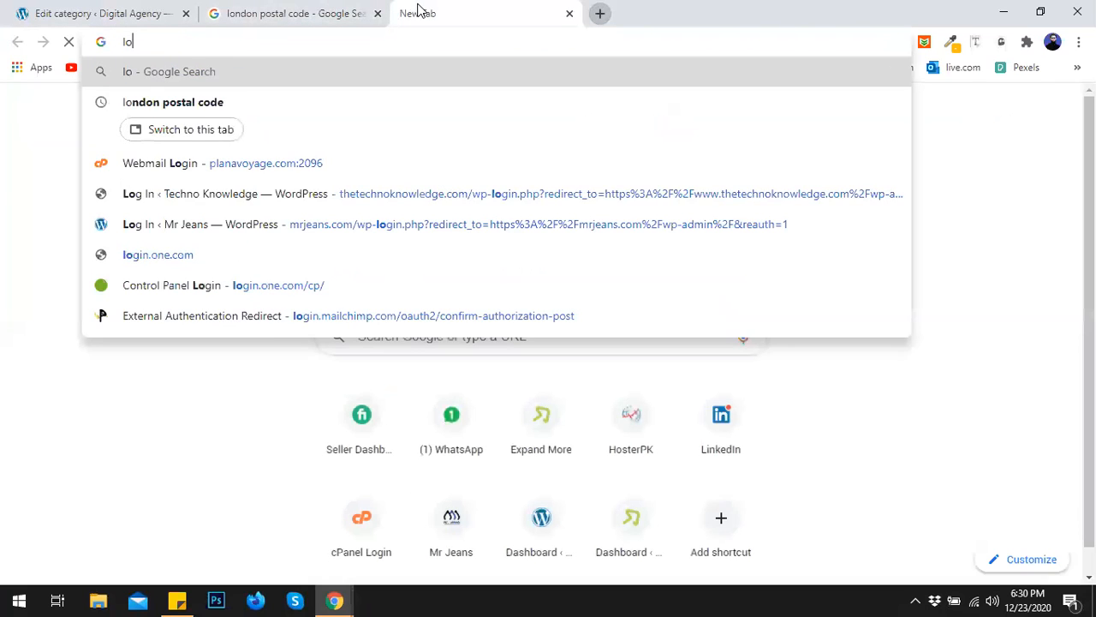
key(BackSpace)
text(um)
key(Down)
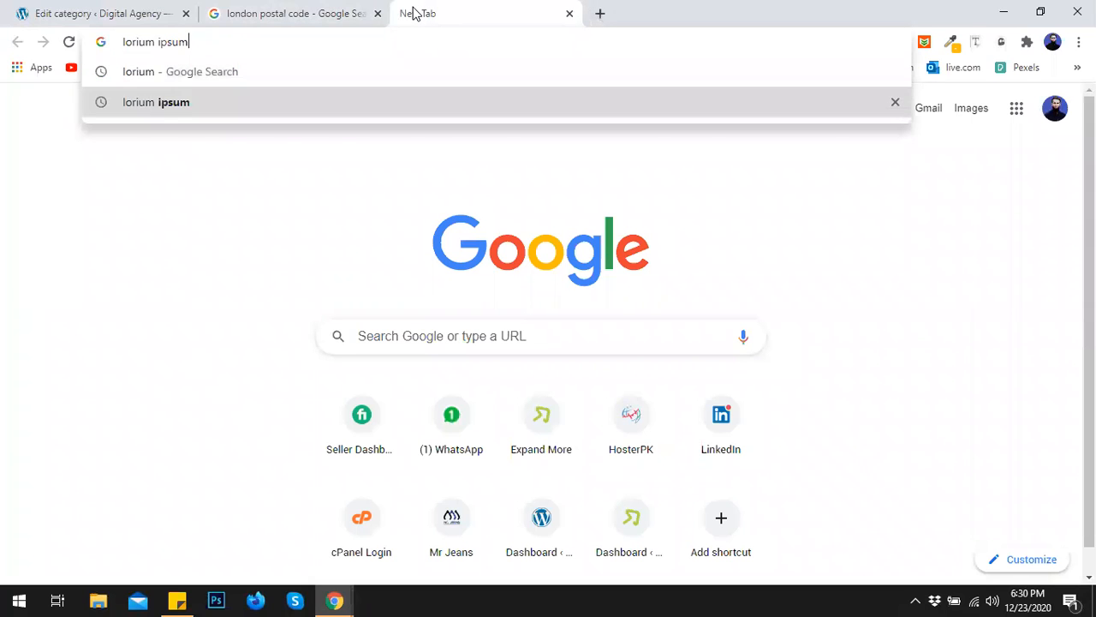
key(Return)
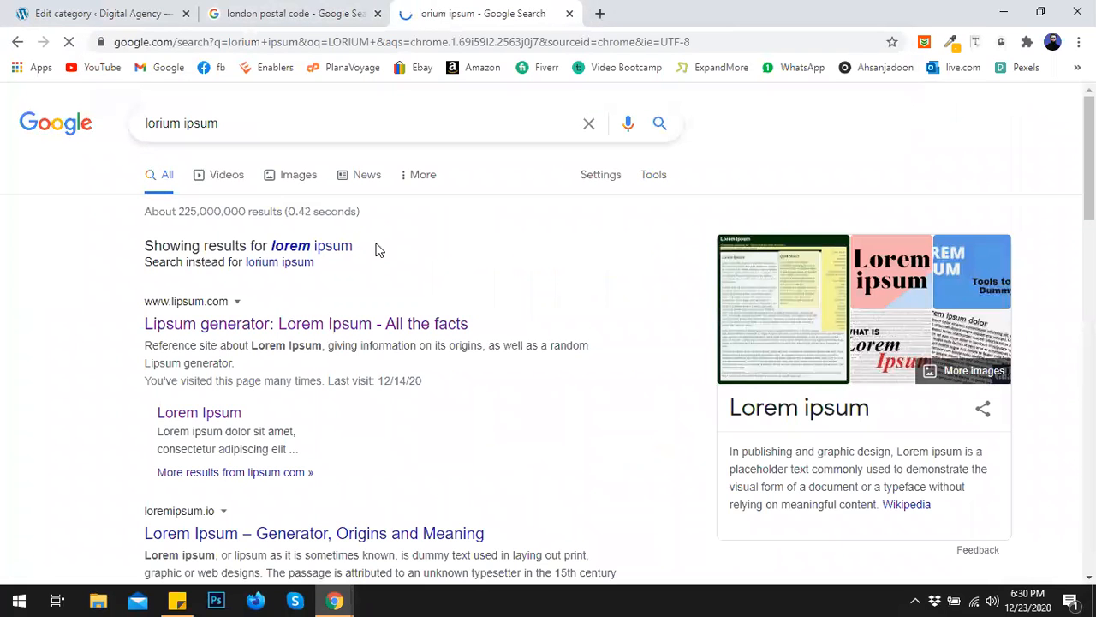
Step: Open the Lipsum generator site from the search results and generate Lorem Ipsum paragraphs
click(347, 326)
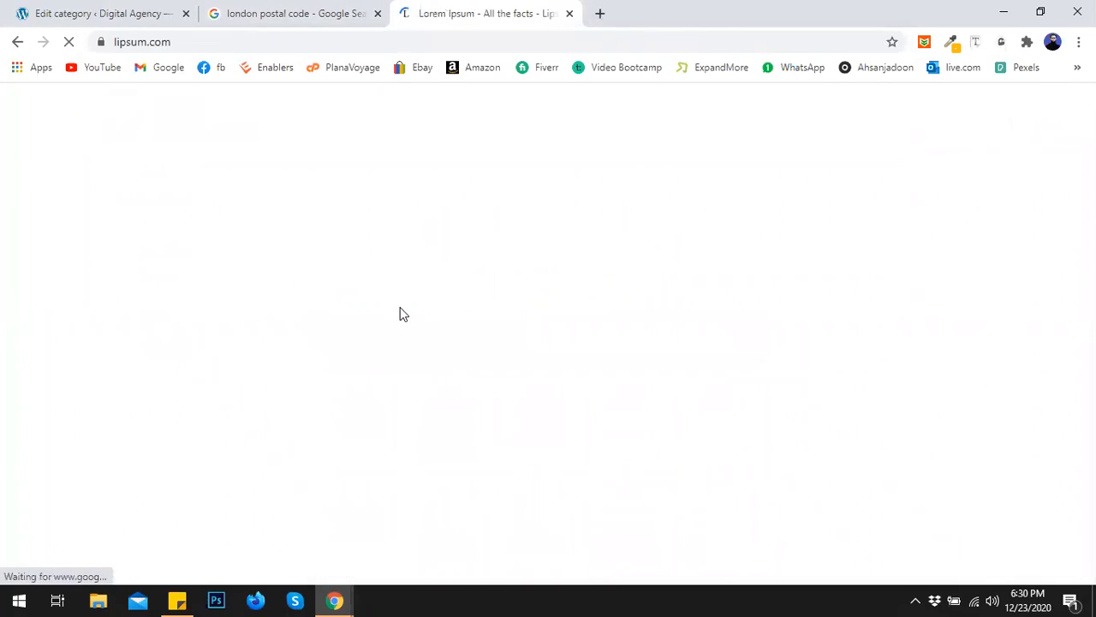
scroll(428, 342, down, 2)
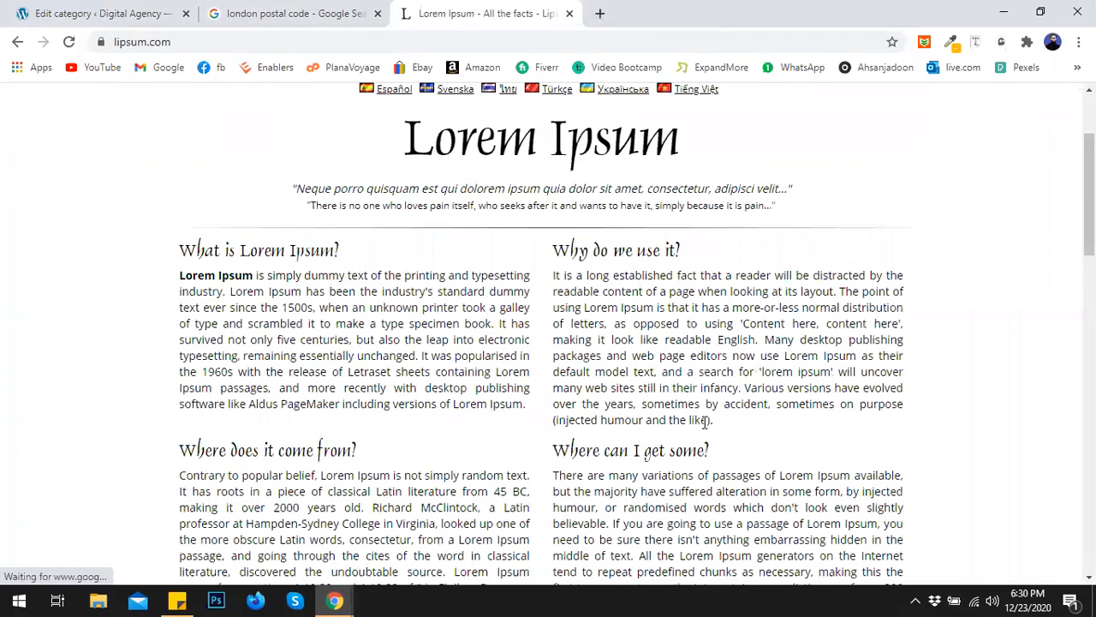
scroll(789, 411, down, 4)
click(723, 393)
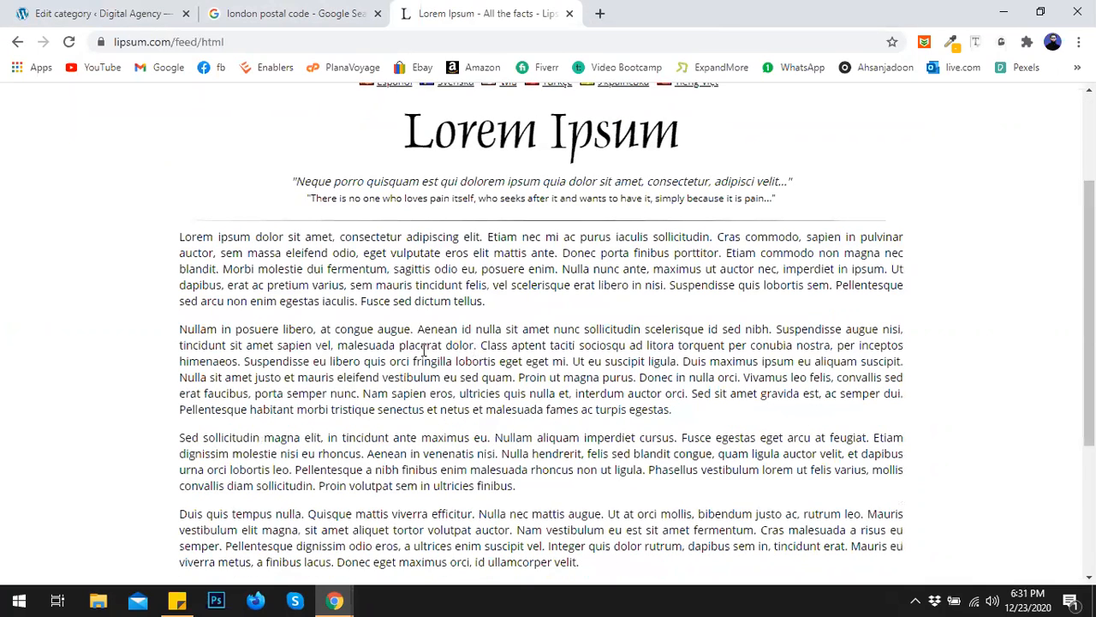
Step: Copy the first three sentences of the second generated paragraph and return to the category's description
drag(476, 345, 183, 334)
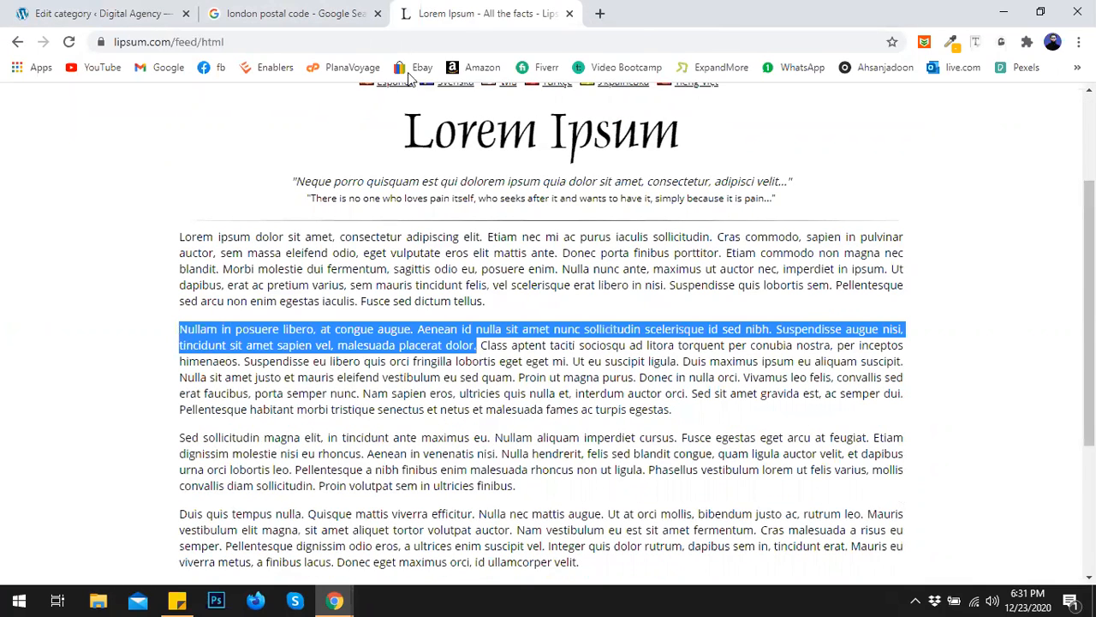
click(277, 12)
click(135, 15)
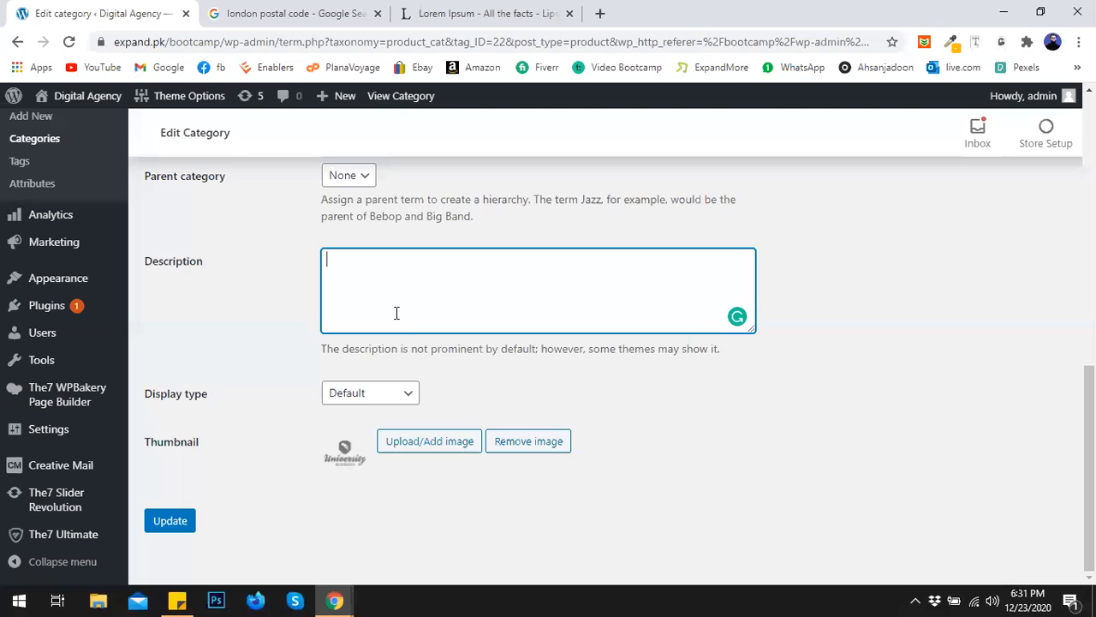
Step: Fill the School Software category's description with the lorem ipsum passage beginning "Nullam in posuere libero, at congue augue" and update the category
text(Nullam in posuere libero, at congue augue. Aenean id nulla sit amet nunc sollicitudin scelerisque id sed nibh. Suspendisse augue nisi, tincidunt sit amet sapien vel, malesuada placerat dolor.)
scroll(492, 330, up, 5)
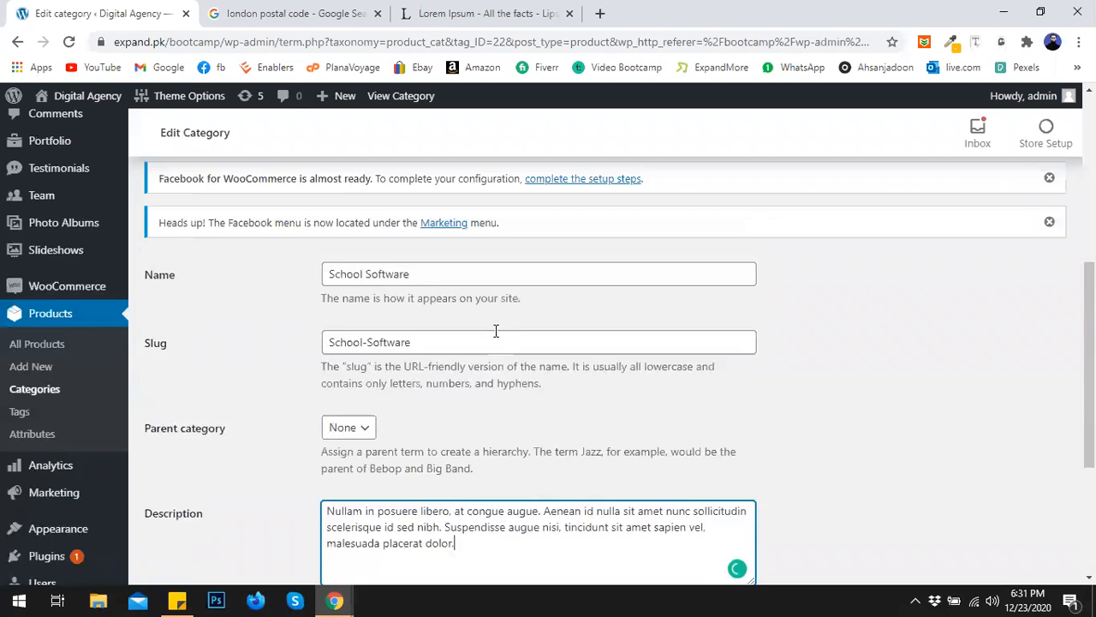
scroll(494, 331, down, 5)
click(167, 519)
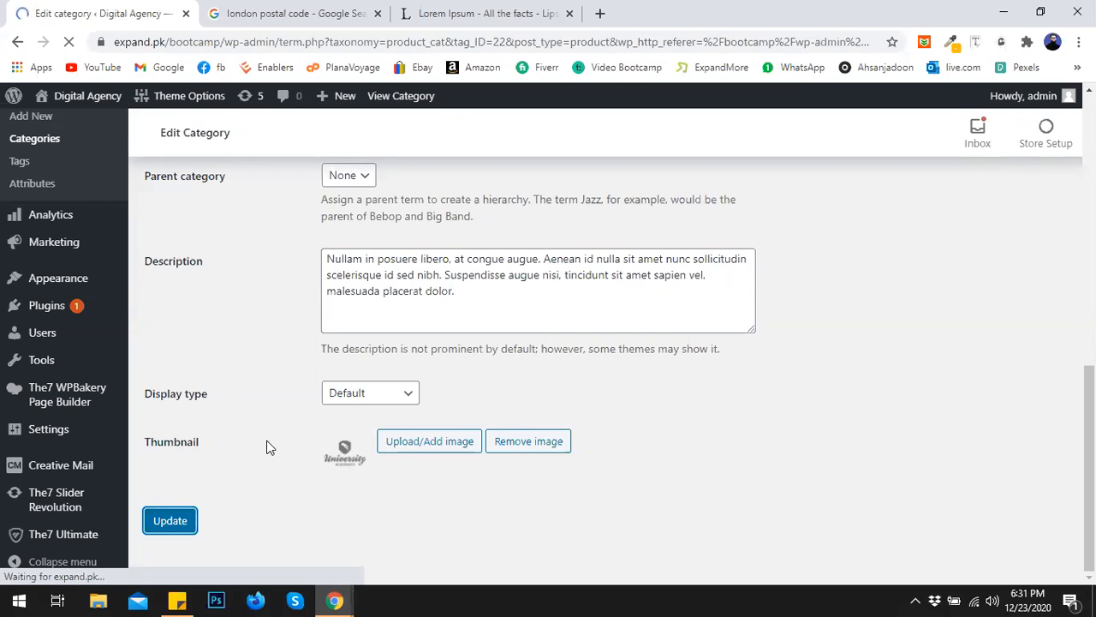
click(600, 13)
text(mrj)
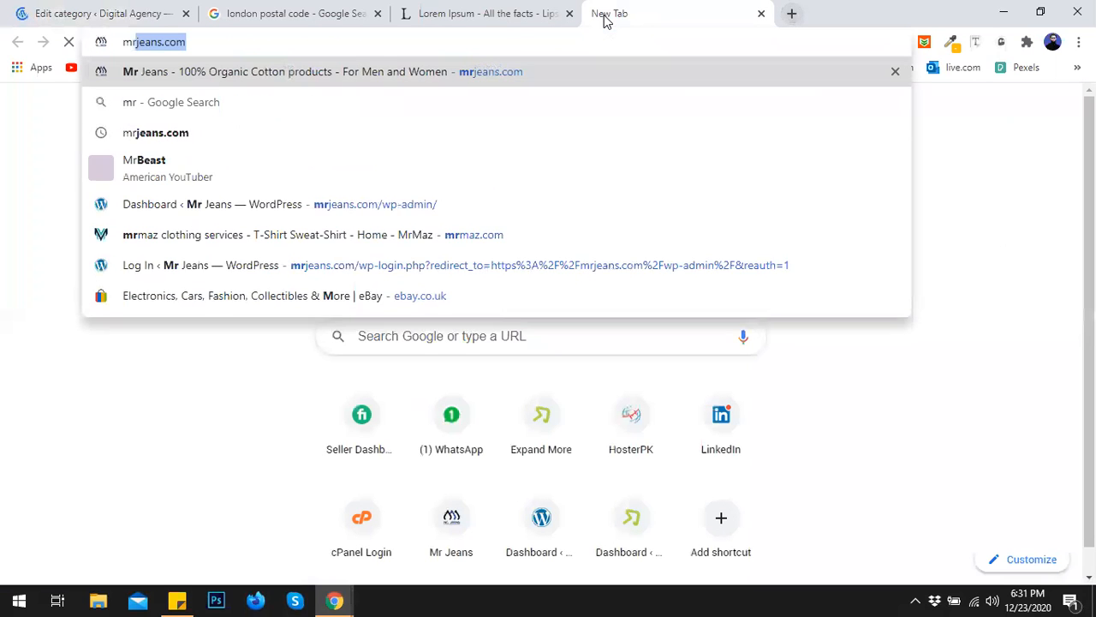
key(Return)
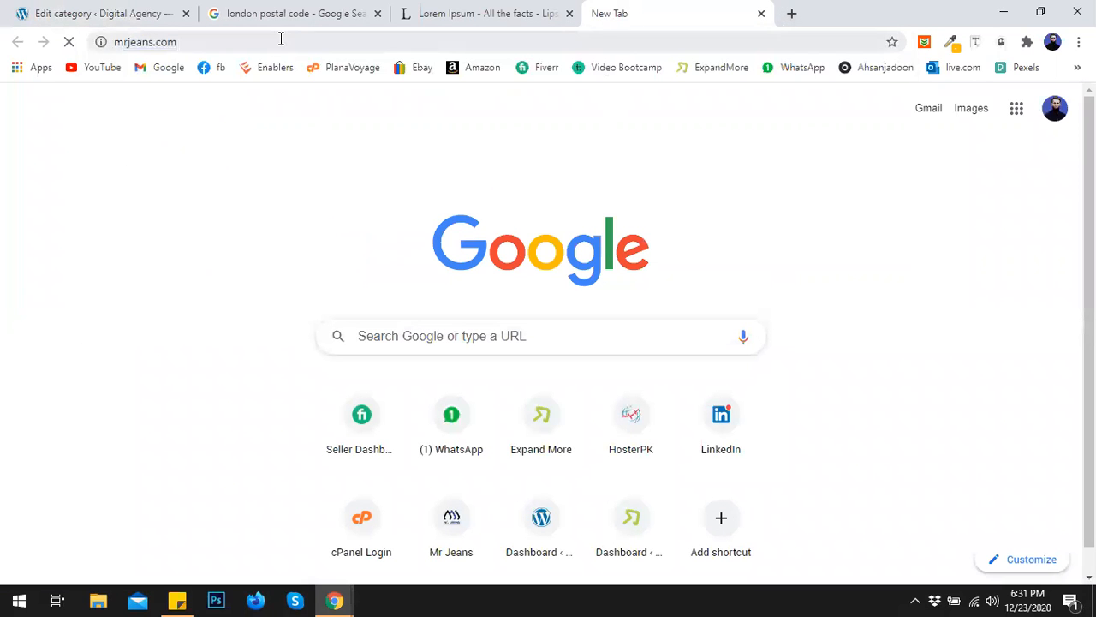
click(280, 38)
click(280, 39)
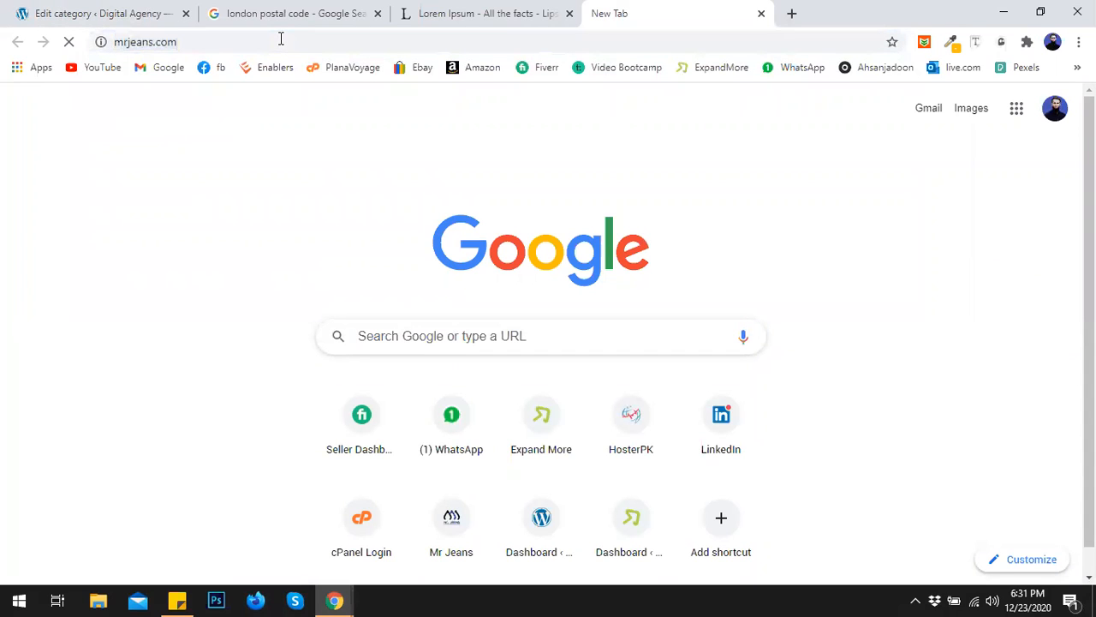
click(280, 39)
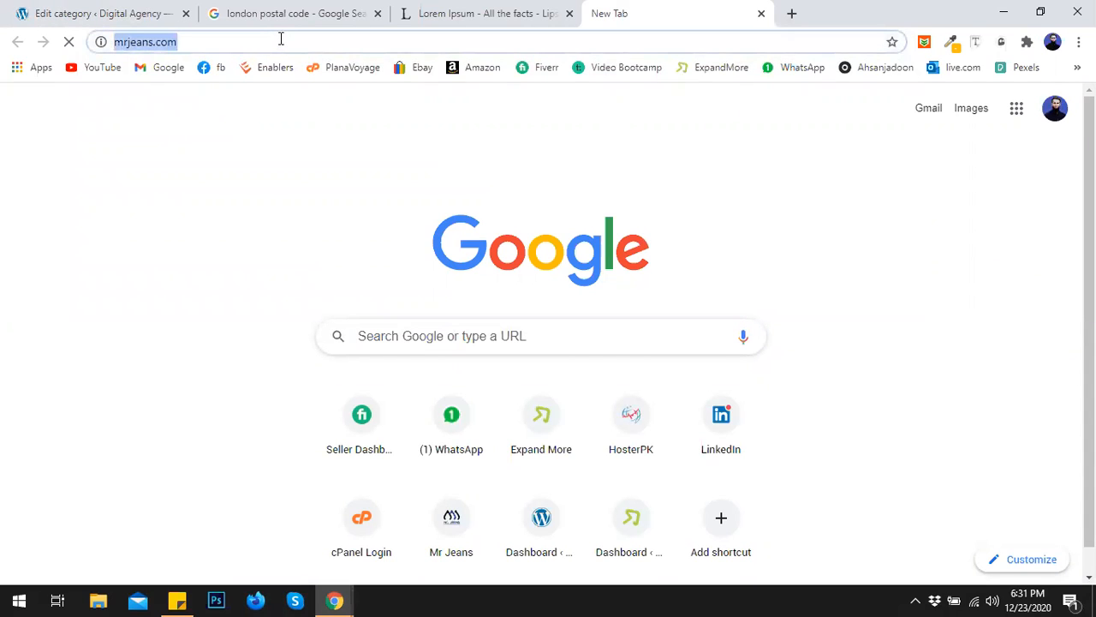
text(www.)
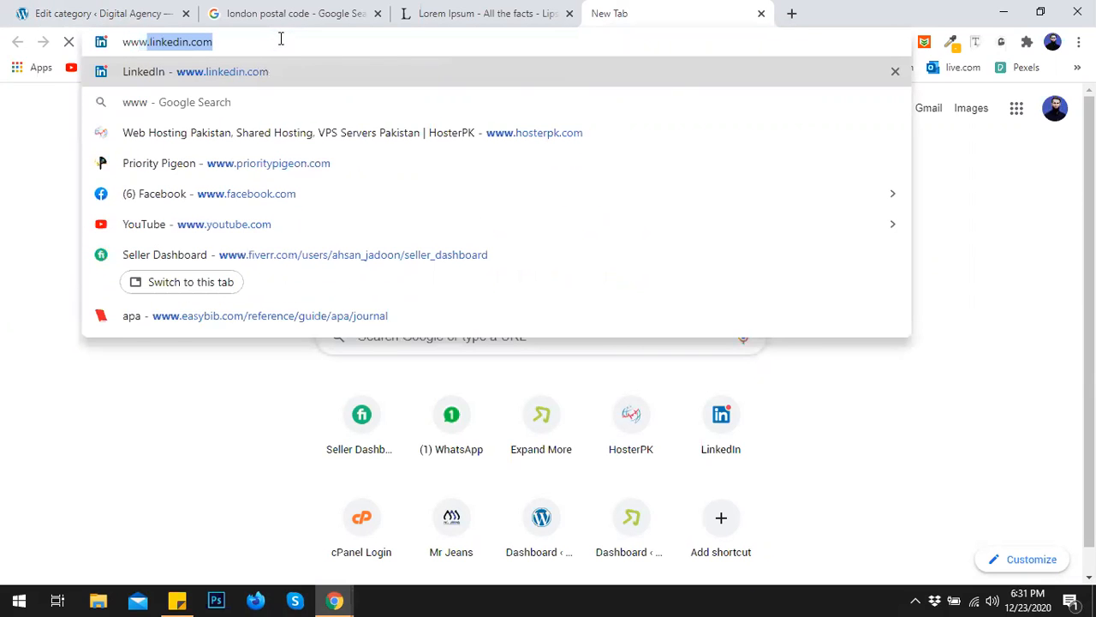
text(mr)
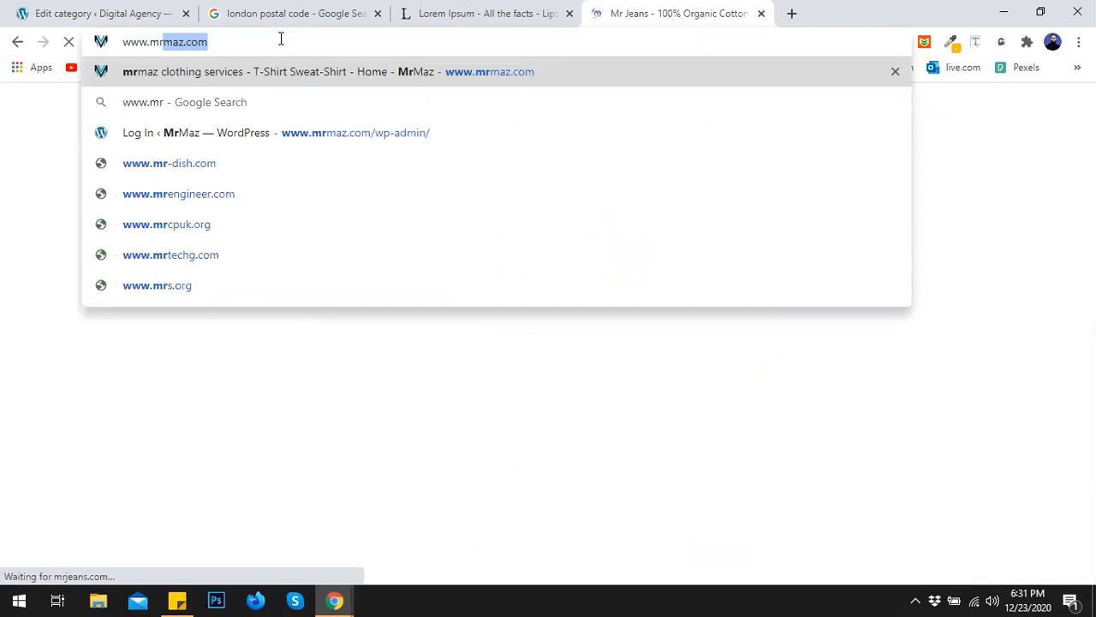
text(jean)
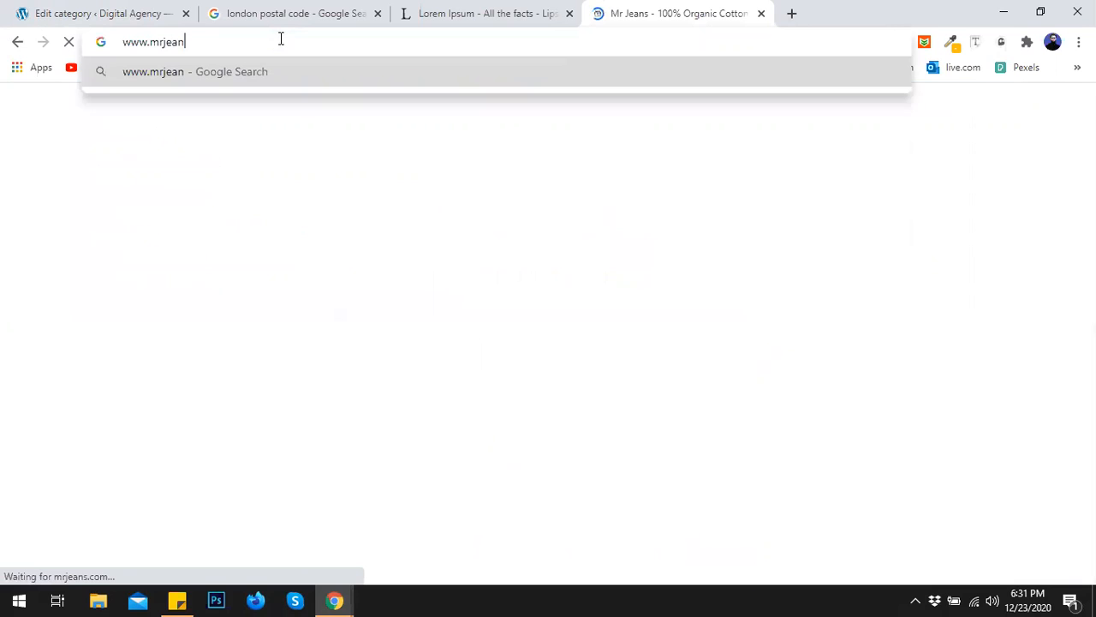
text(s.)
text(om)
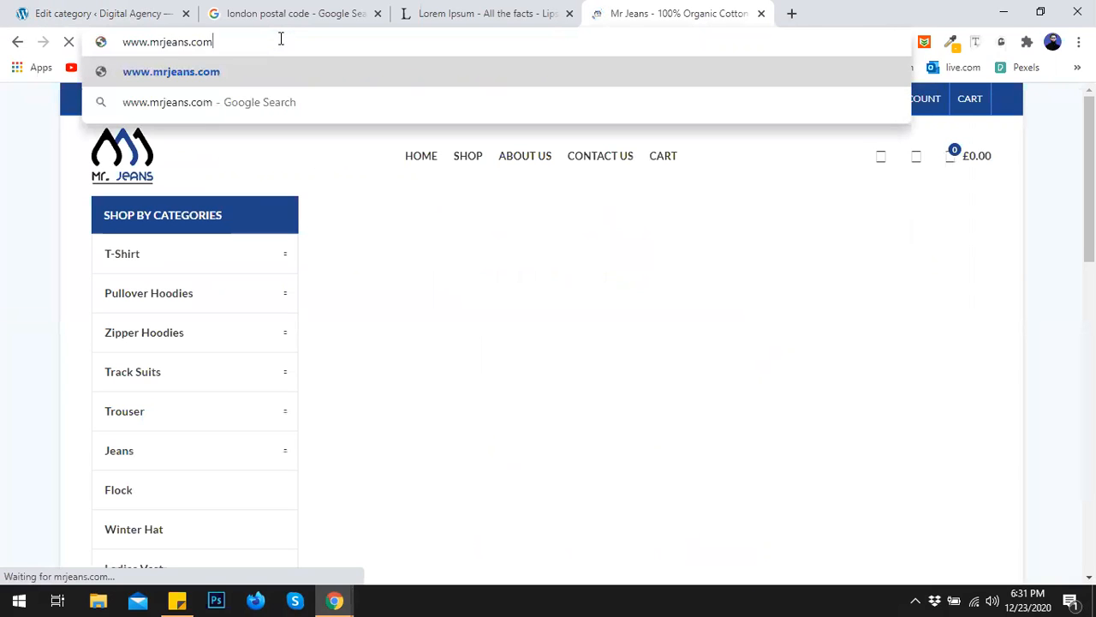
key(Return)
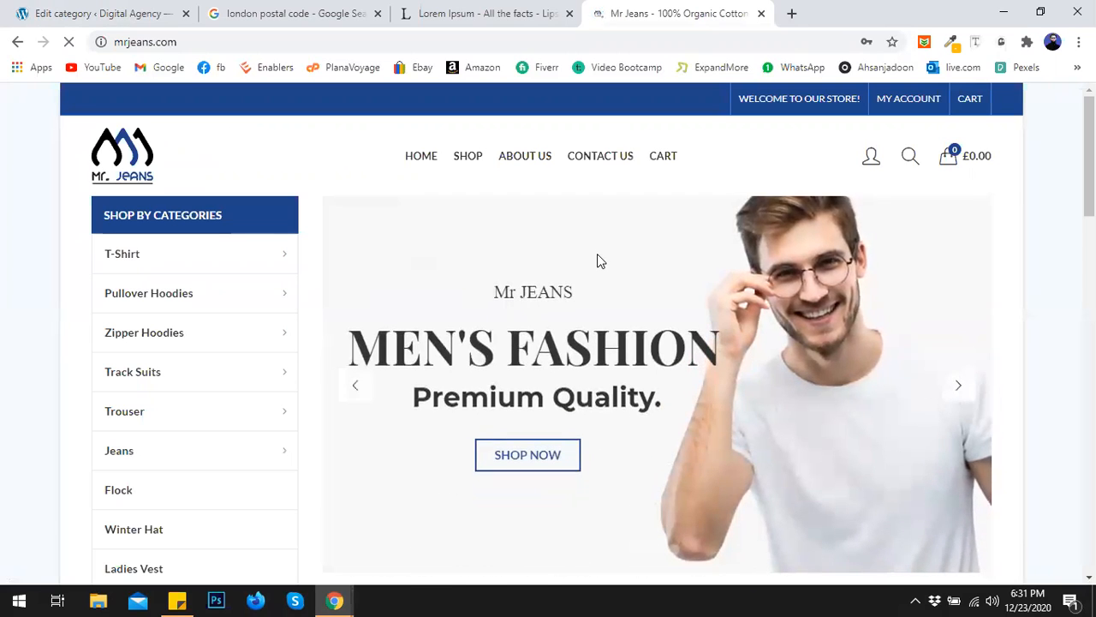
Step: Examine the store's home page and browse through the products in its Popular Fashion carousel
scroll(596, 261, down, 6)
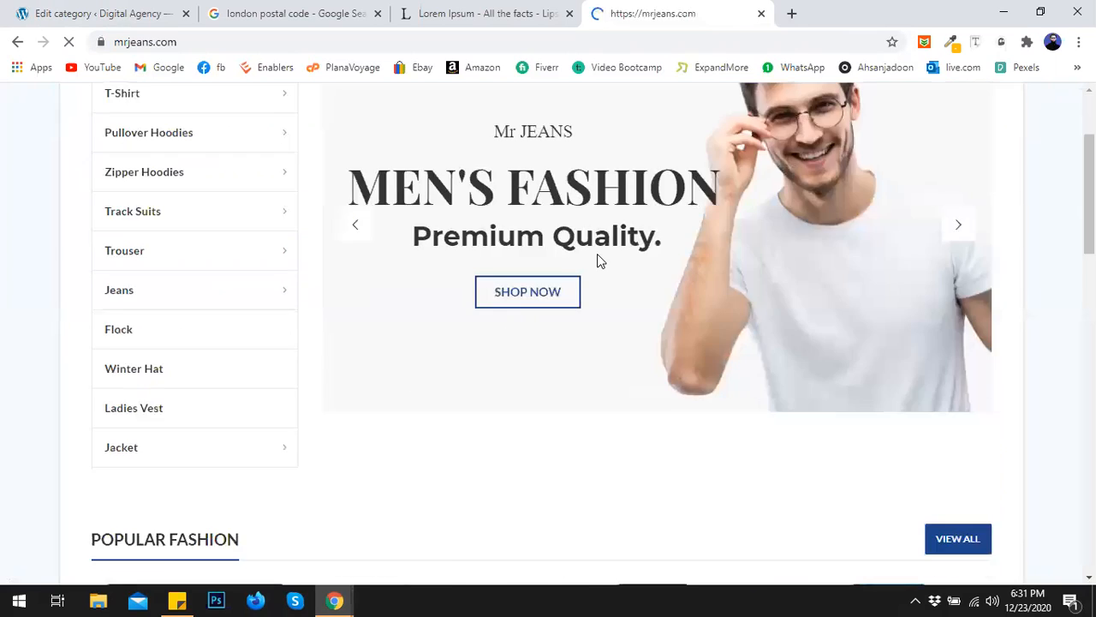
scroll(190, 240, up, 6)
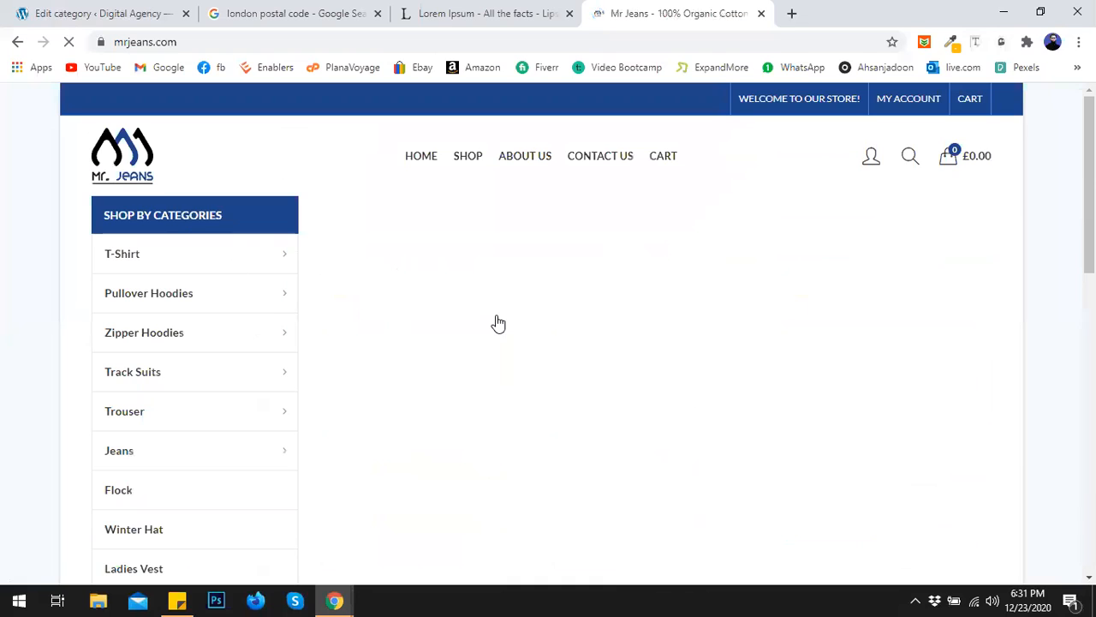
scroll(497, 323, down, 6)
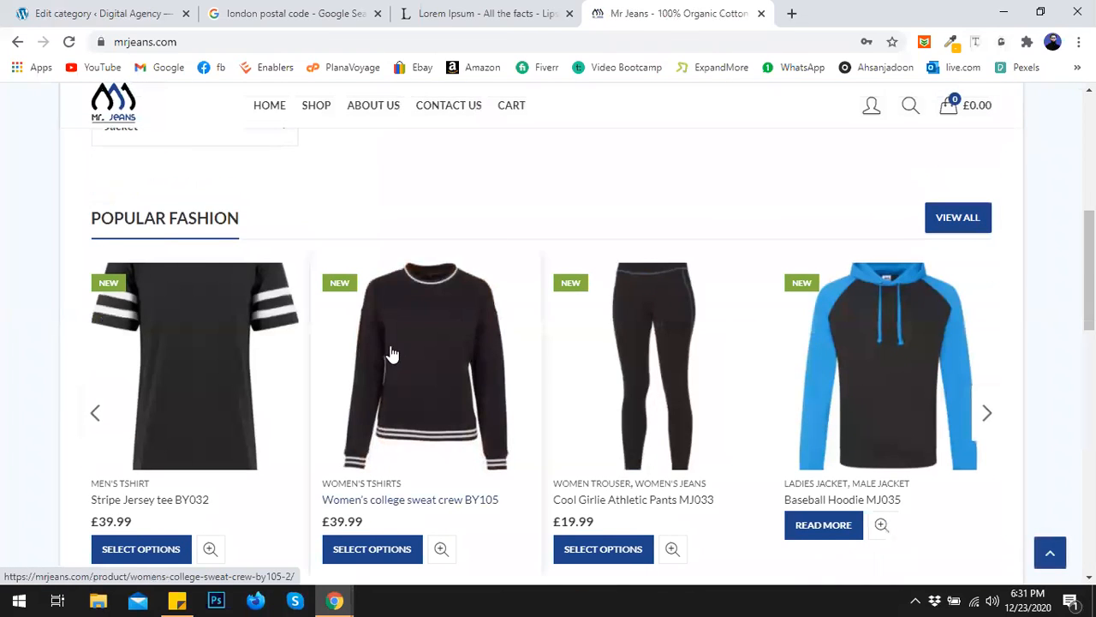
scroll(699, 359, down, 1)
click(985, 342)
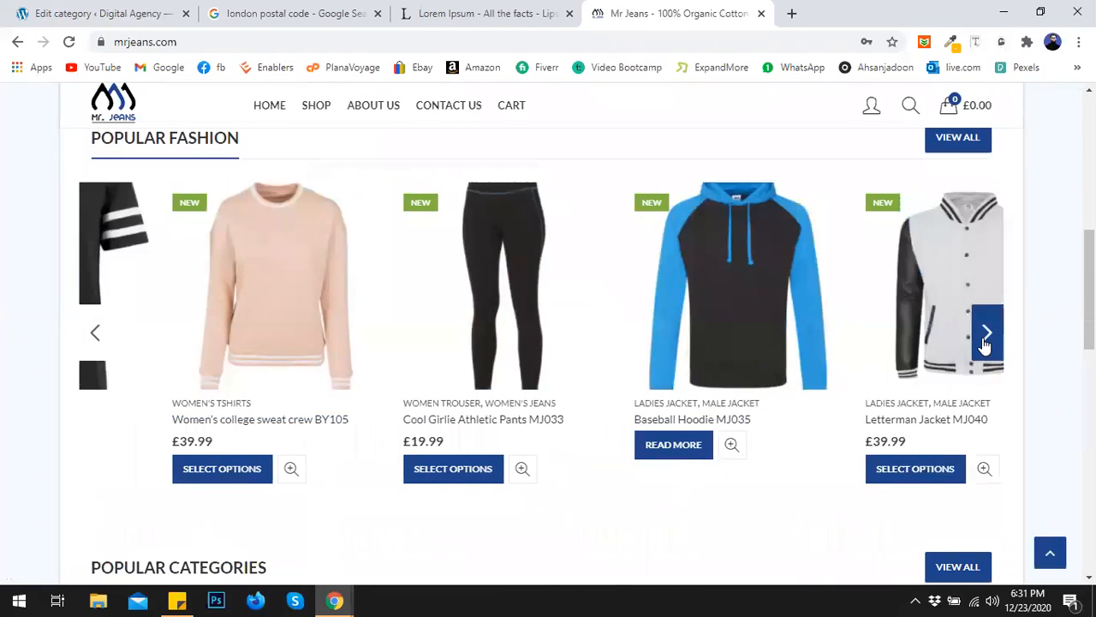
click(985, 342)
click(985, 343)
click(985, 342)
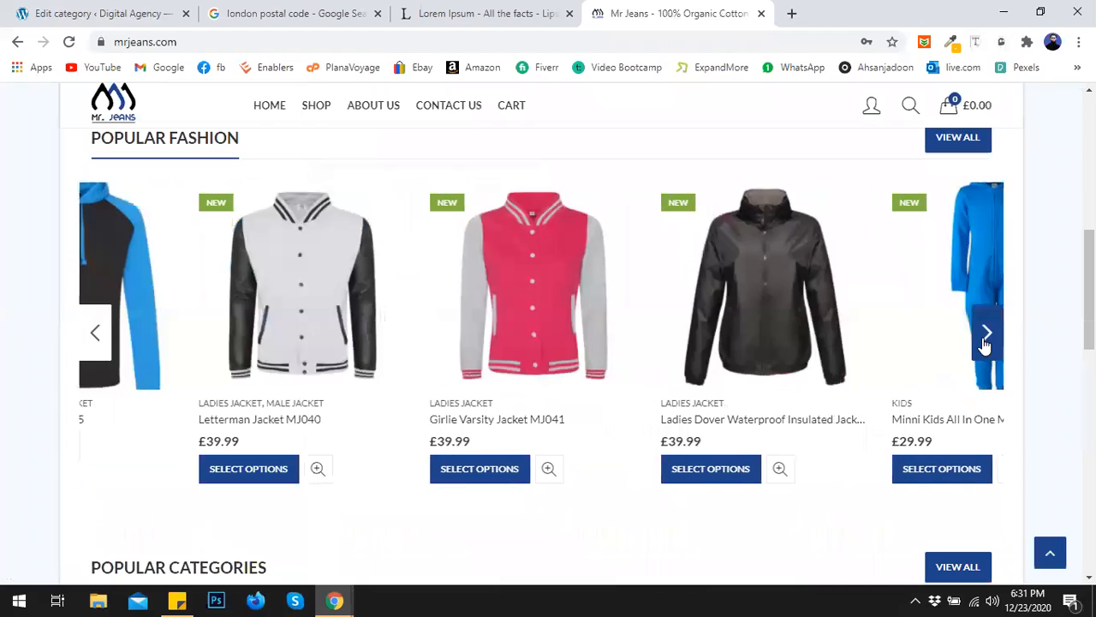
Step: Browse through the category tiles and their images in the Popular Categories carousel
scroll(749, 338, down, 4)
scroll(748, 338, down, 1)
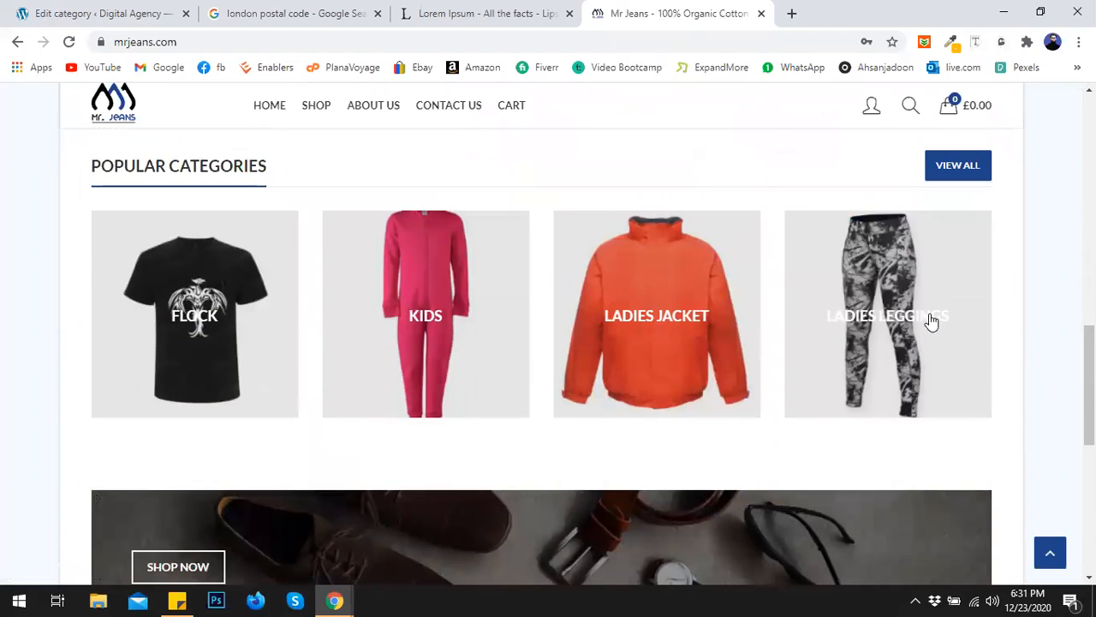
click(985, 316)
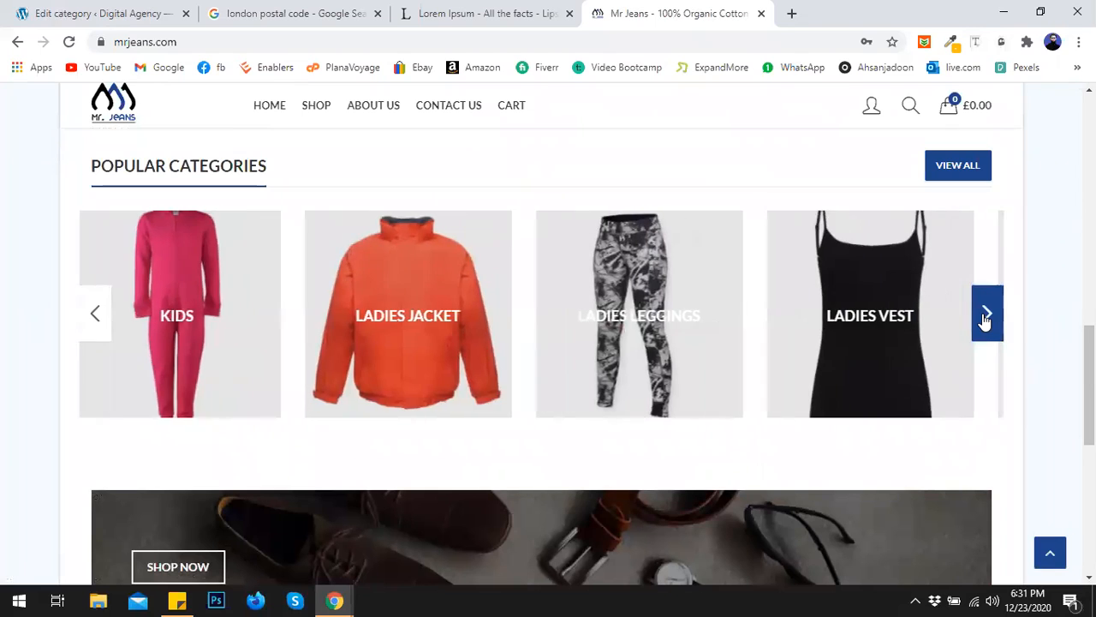
click(986, 315)
click(985, 315)
click(986, 315)
click(985, 315)
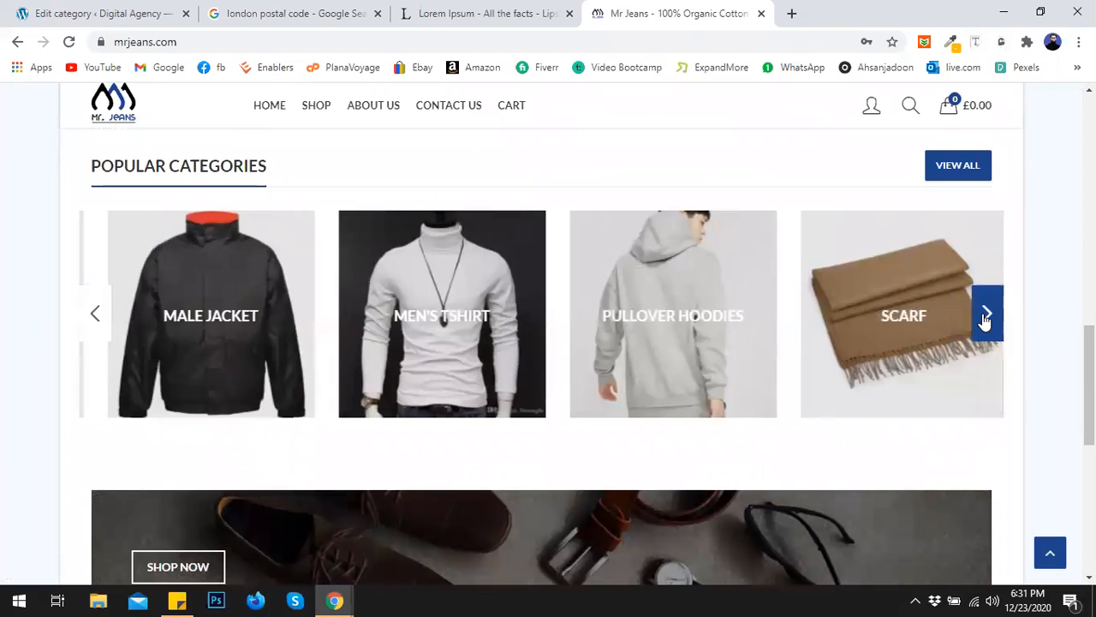
click(985, 315)
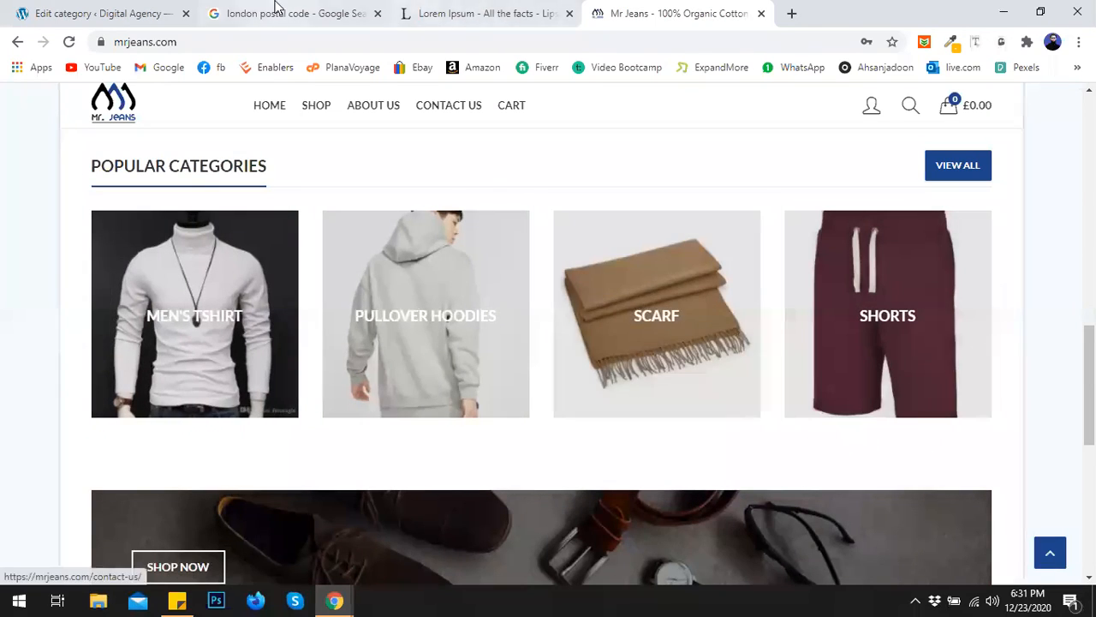
Step: Compare the School Software category's name, description and thumbnail fields with the category tiles on the Mr Jeans store
click(272, 13)
click(98, 13)
scroll(411, 351, down, 6)
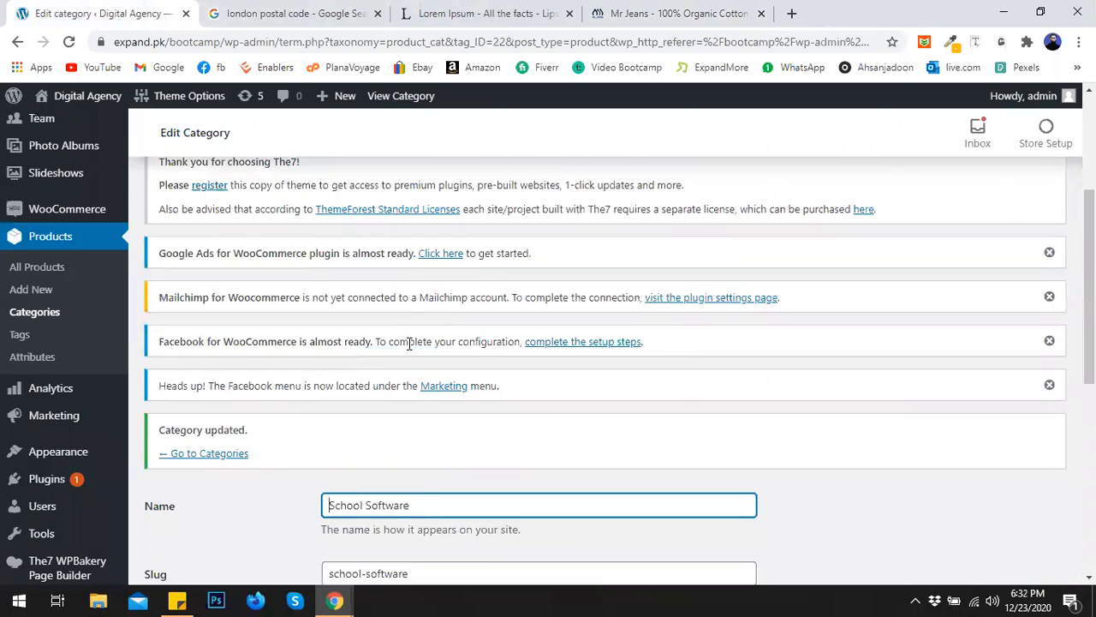
click(643, 13)
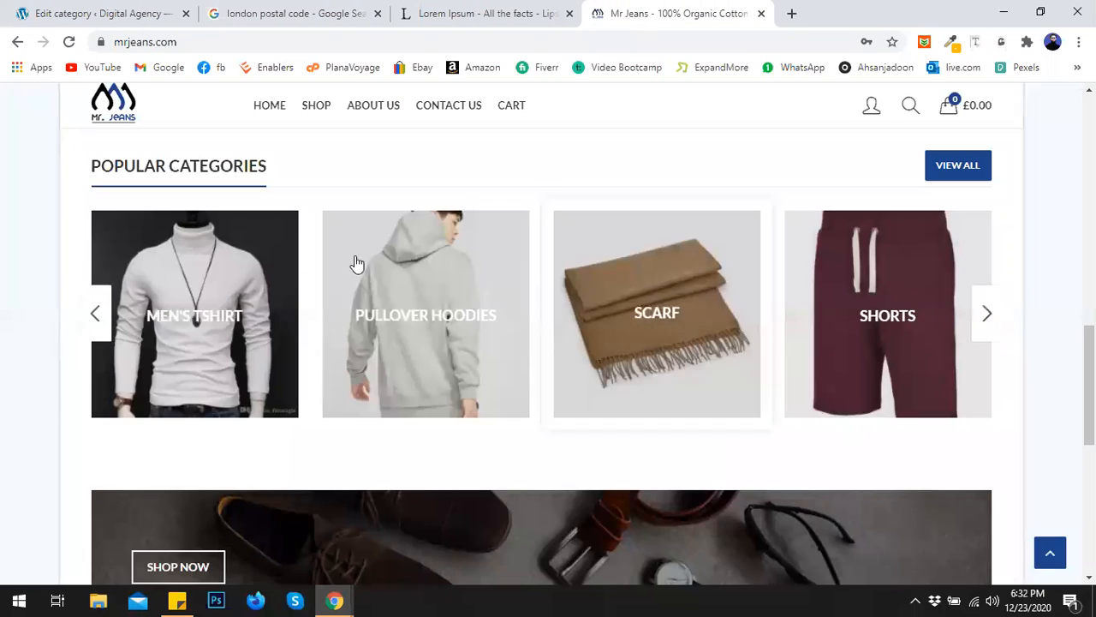
click(123, 10)
scroll(378, 435, down, 3)
scroll(378, 435, down, 1)
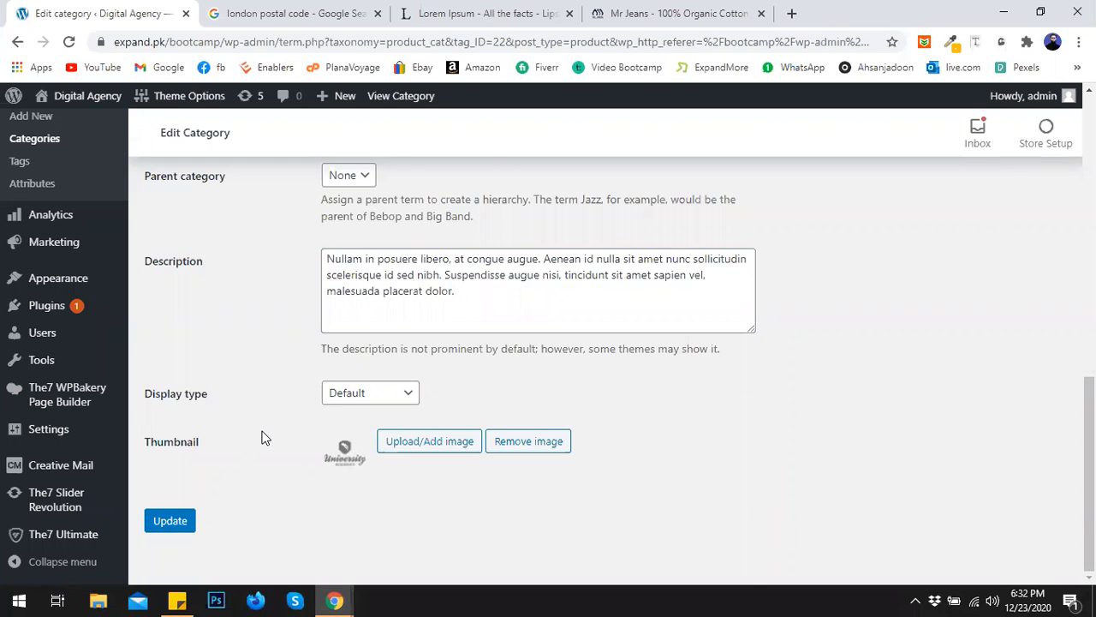
scroll(263, 437, up, 4)
scroll(401, 365, down, 2)
scroll(402, 369, down, 3)
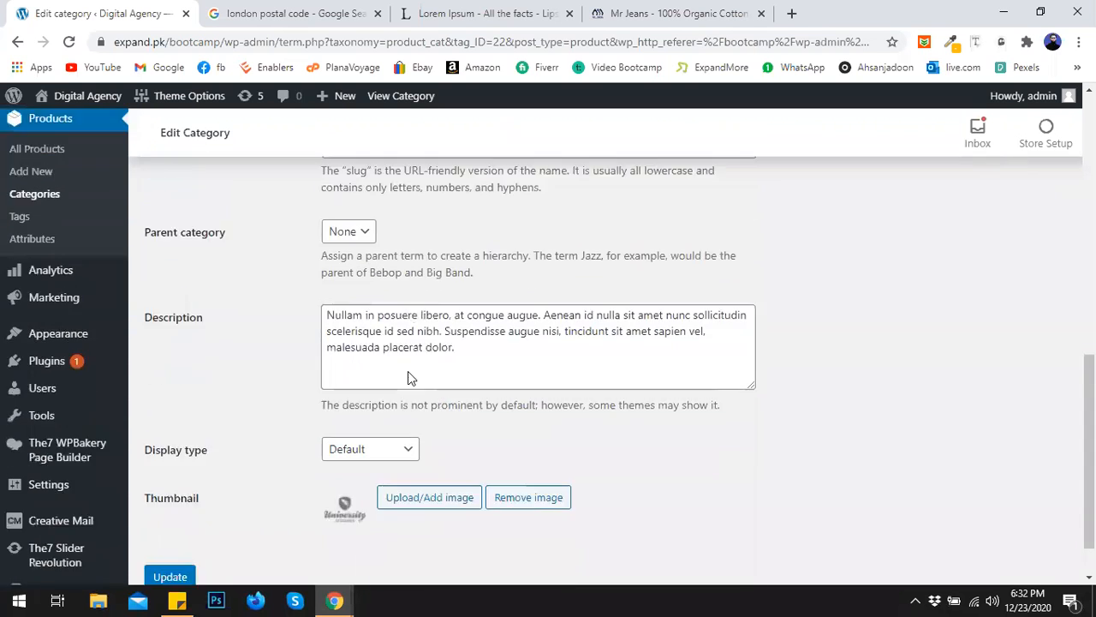
scroll(224, 409, up, 1)
scroll(225, 409, up, 1)
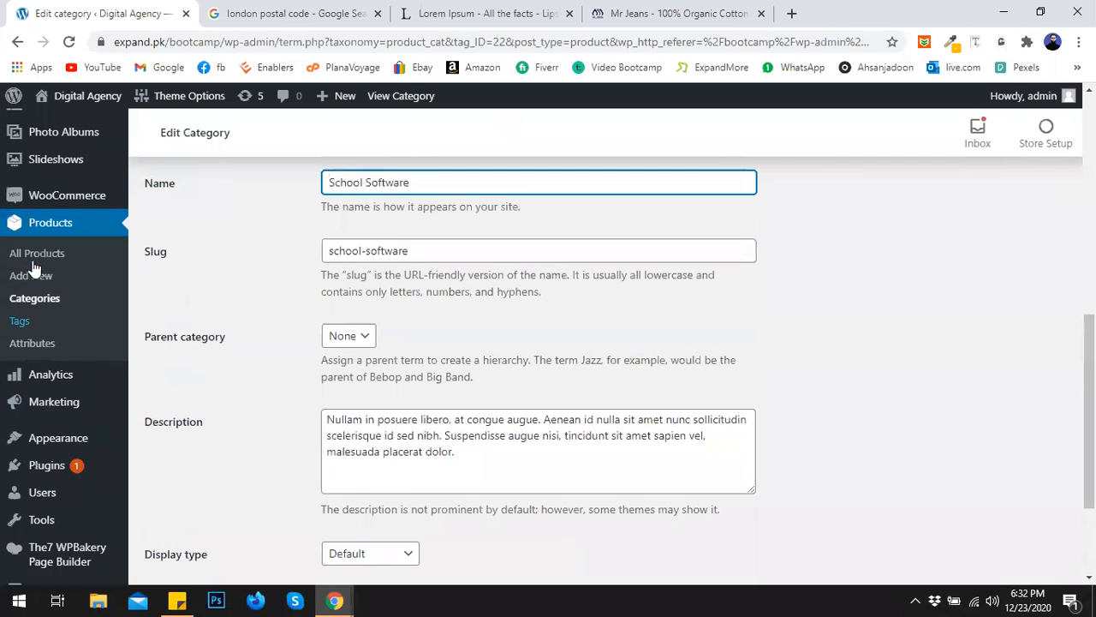
Step: Open the list of all products and permanently dismiss the Google Ads, Mailchimp, Facebook for WooCommerce and Facebook menu notices
click(36, 255)
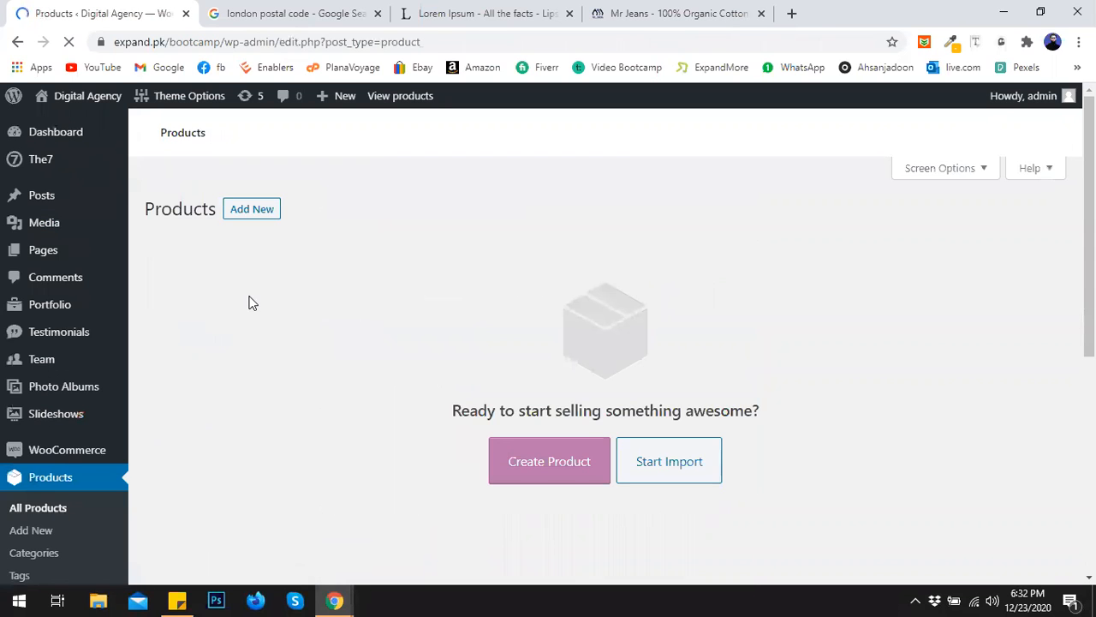
scroll(366, 340, down, 2)
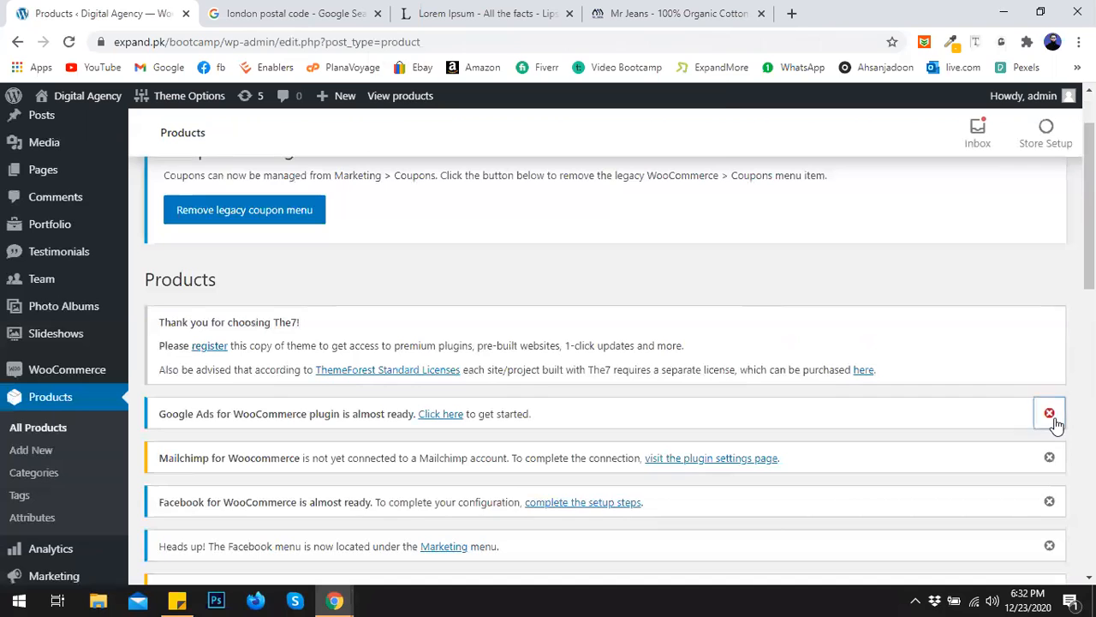
click(1050, 414)
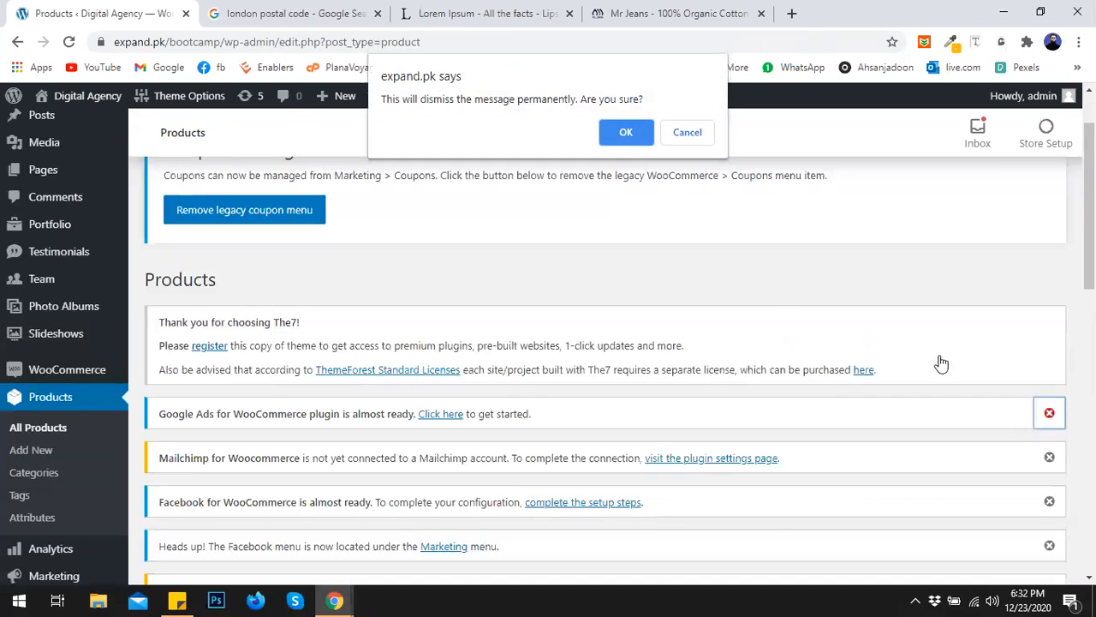
click(630, 130)
click(1049, 413)
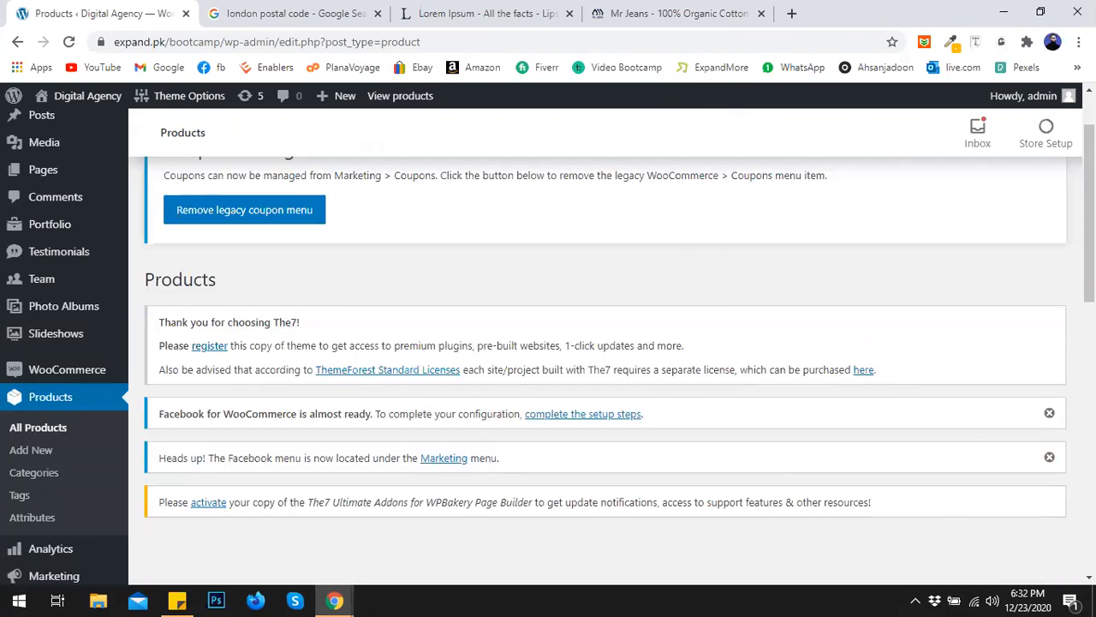
click(1049, 414)
click(1050, 414)
Step: Look over the products page and open the list of all the site's pages
scroll(825, 411, down, 4)
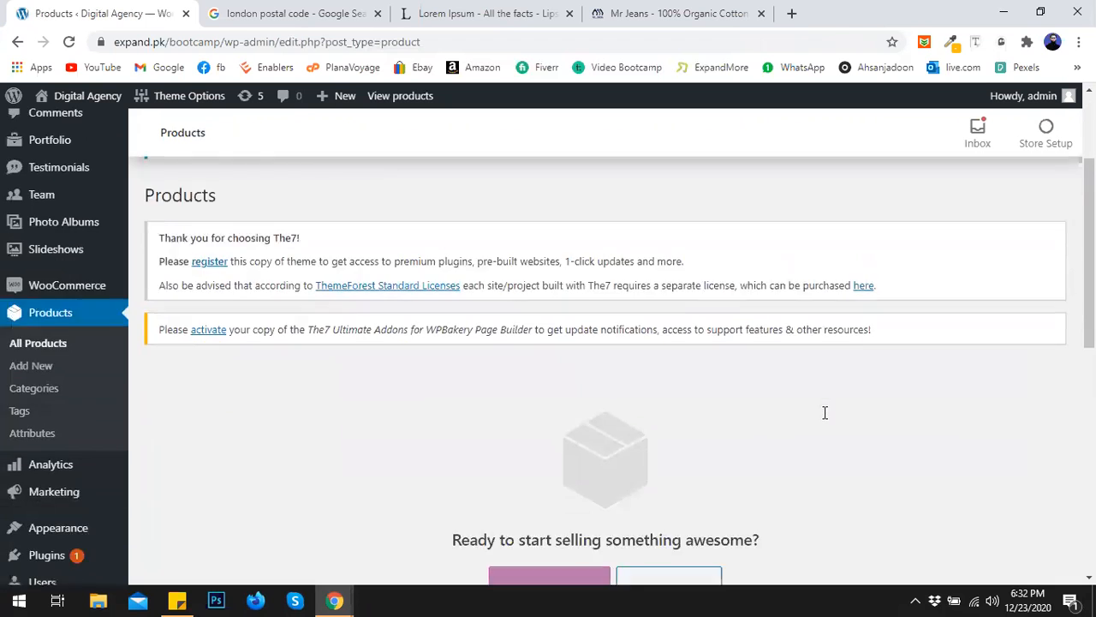
scroll(857, 428, down, 2)
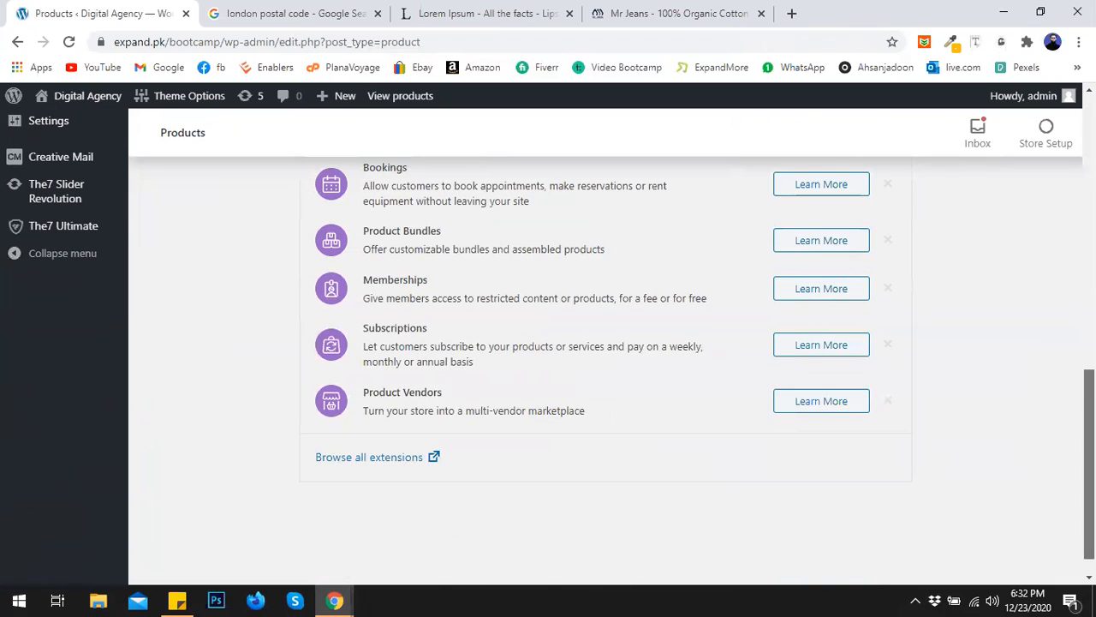
scroll(514, 368, up, 15)
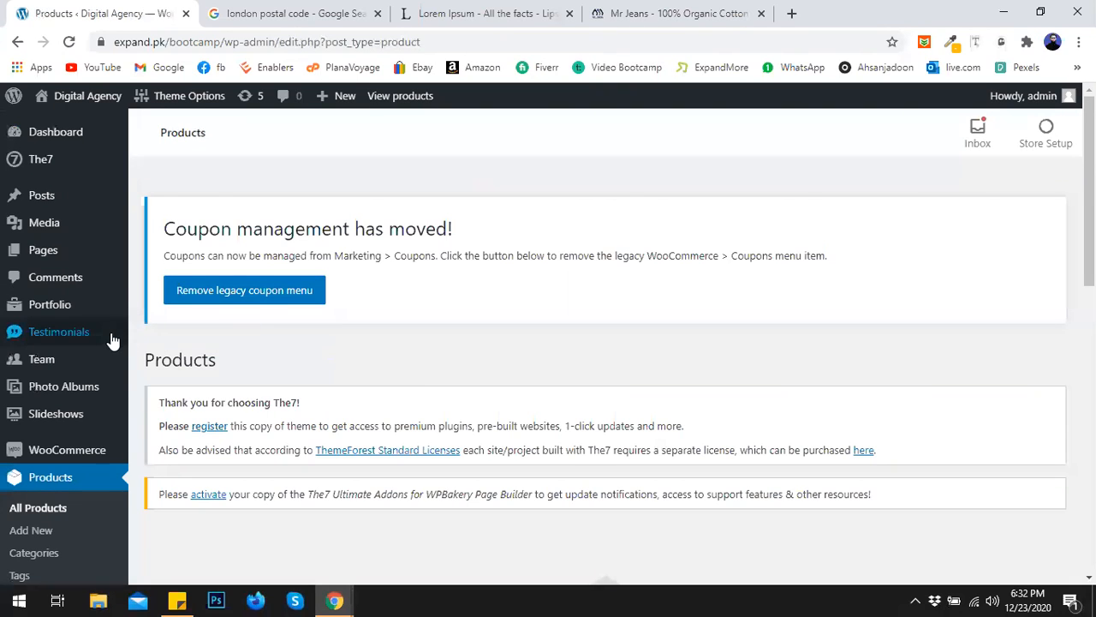
mouse_move(64, 259)
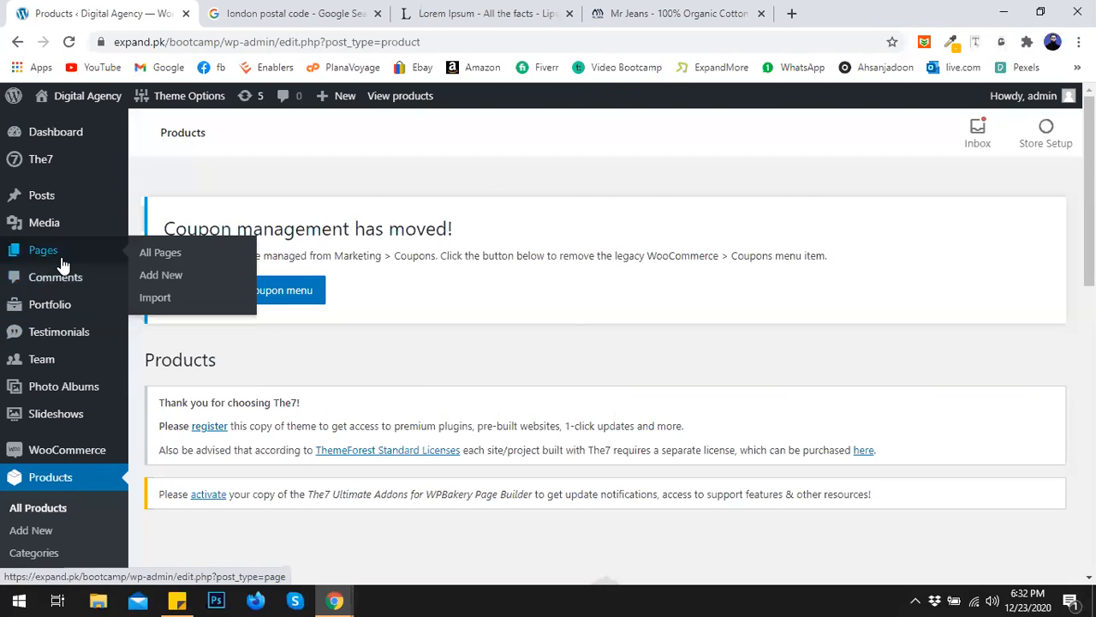
click(169, 256)
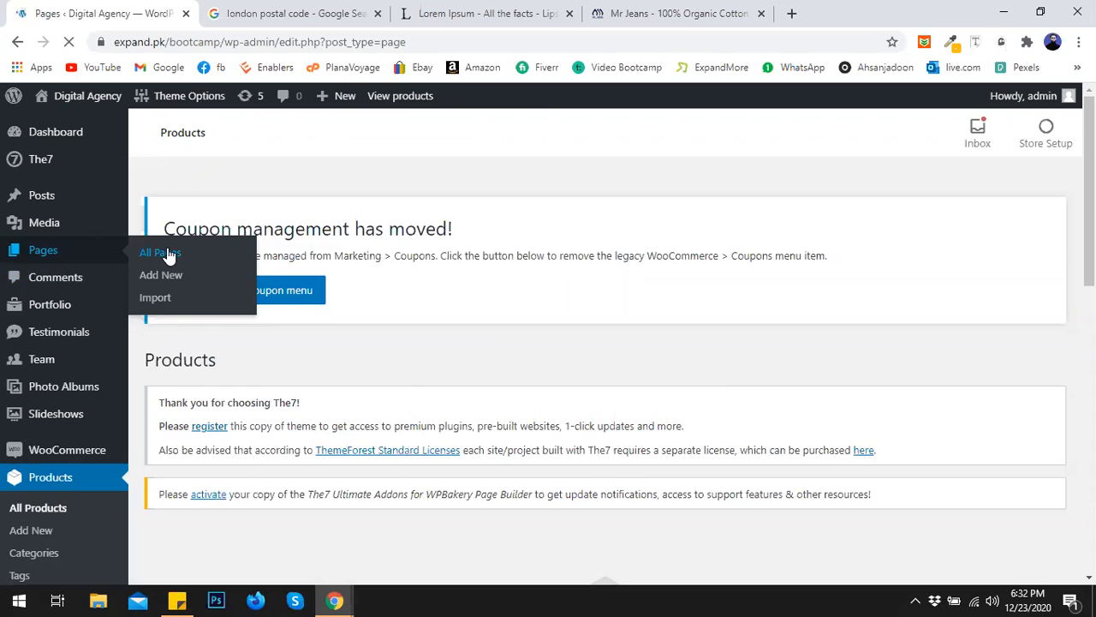
scroll(395, 308, down, 2)
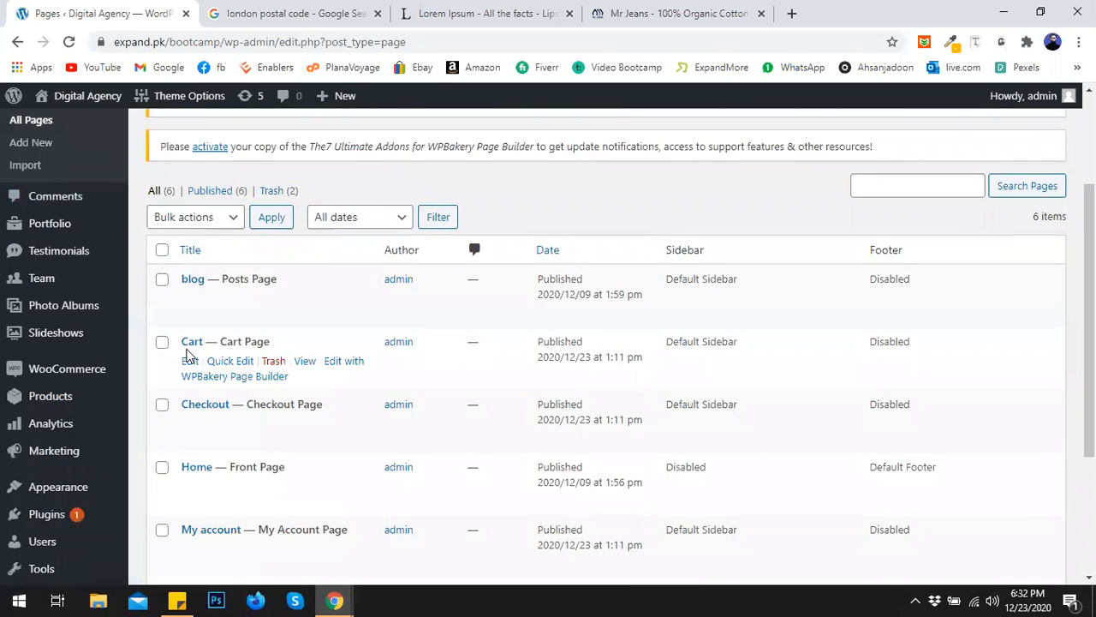
Step: Look through the list of the site's pages and close the Mr Jeans store page
scroll(192, 411, down, 2)
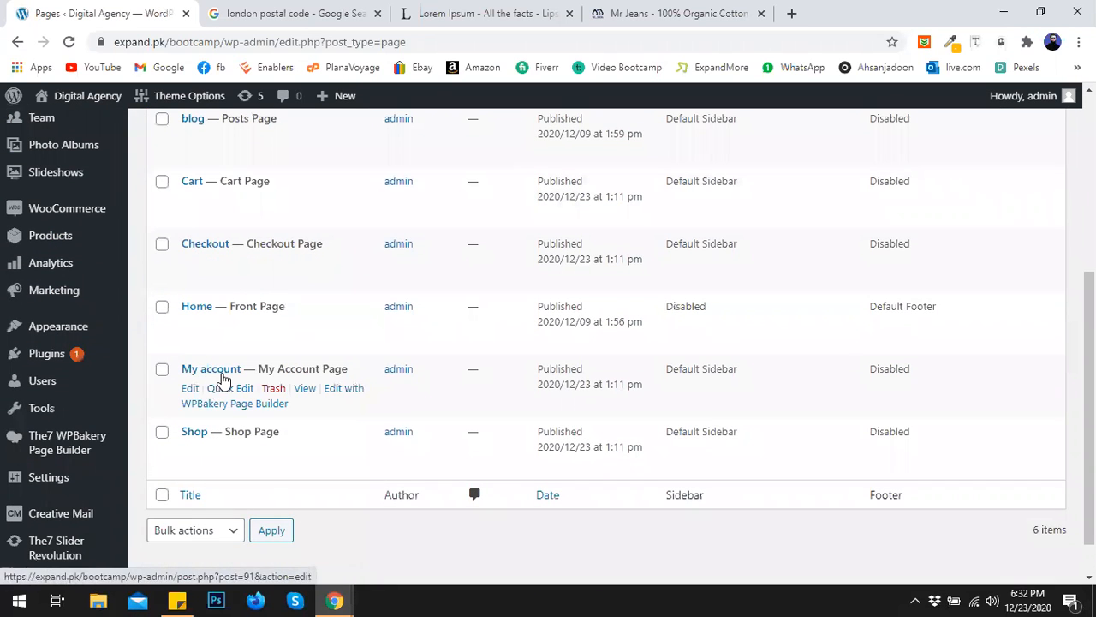
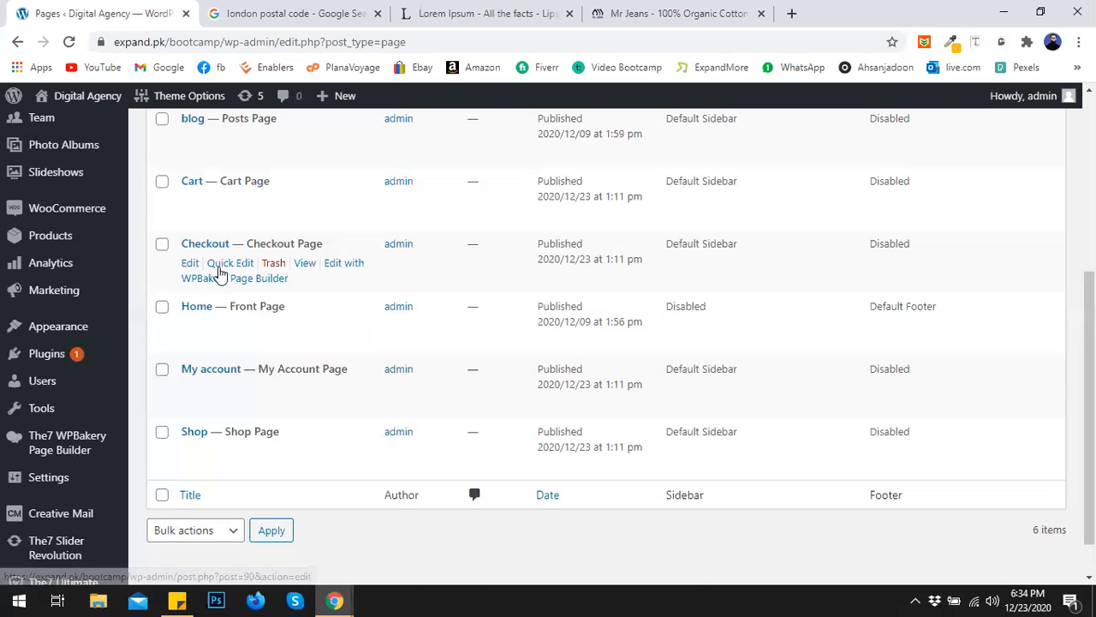
scroll(256, 282, up, 1)
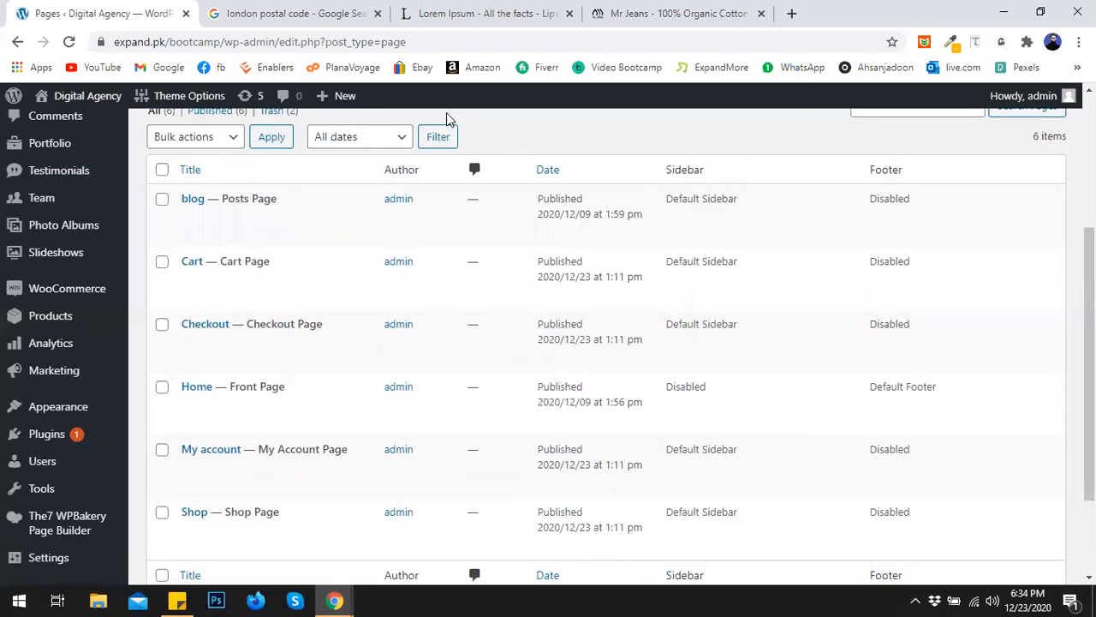
click(608, 12)
click(760, 13)
click(347, 11)
click(118, 7)
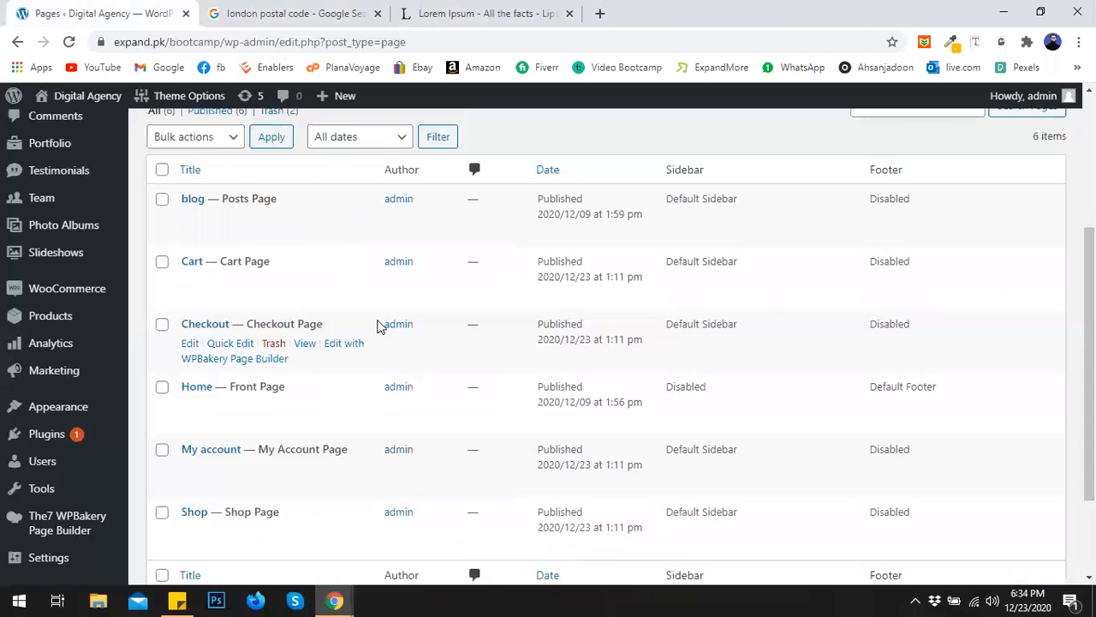
Step: Start adding a new product to the WooCommerce store
scroll(318, 269, down, 3)
scroll(175, 291, up, 1)
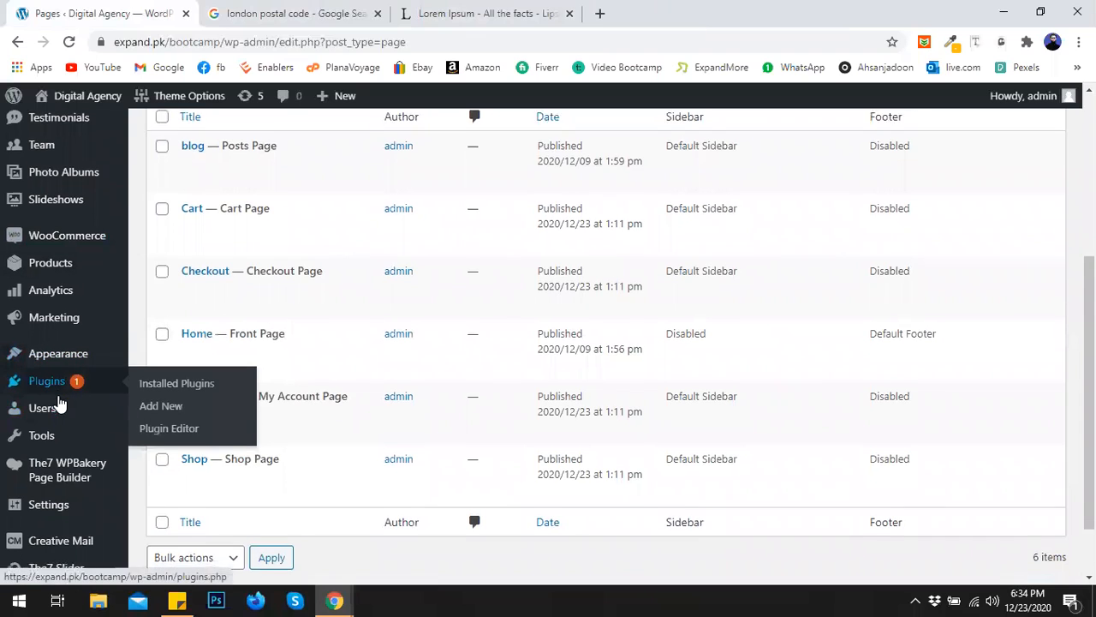
scroll(65, 428, down, 1)
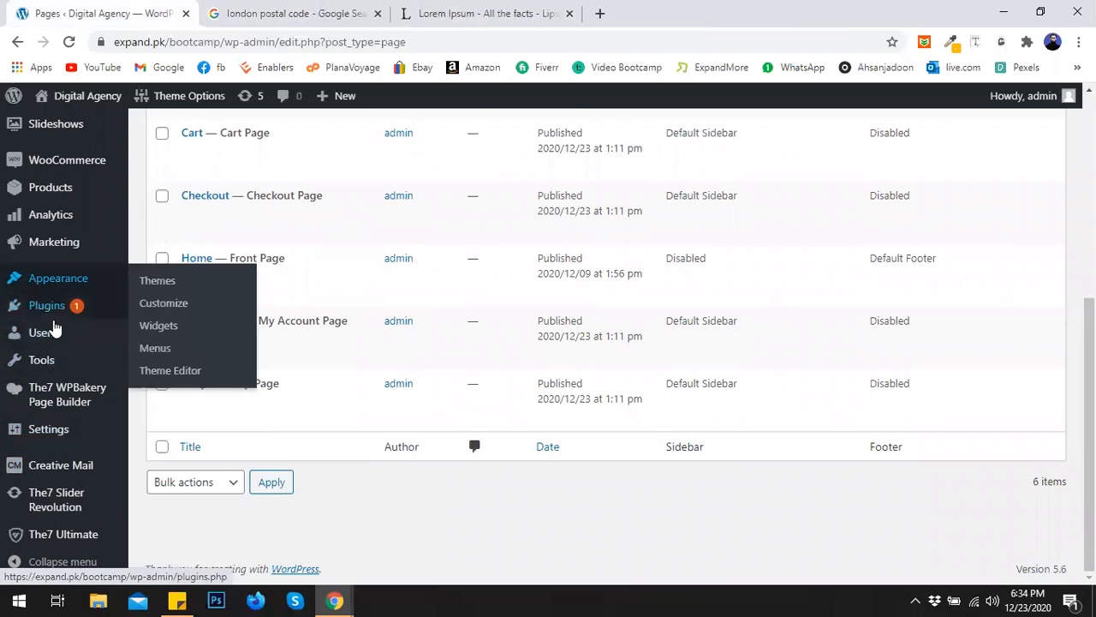
scroll(51, 379, up, 1)
mouse_move(64, 275)
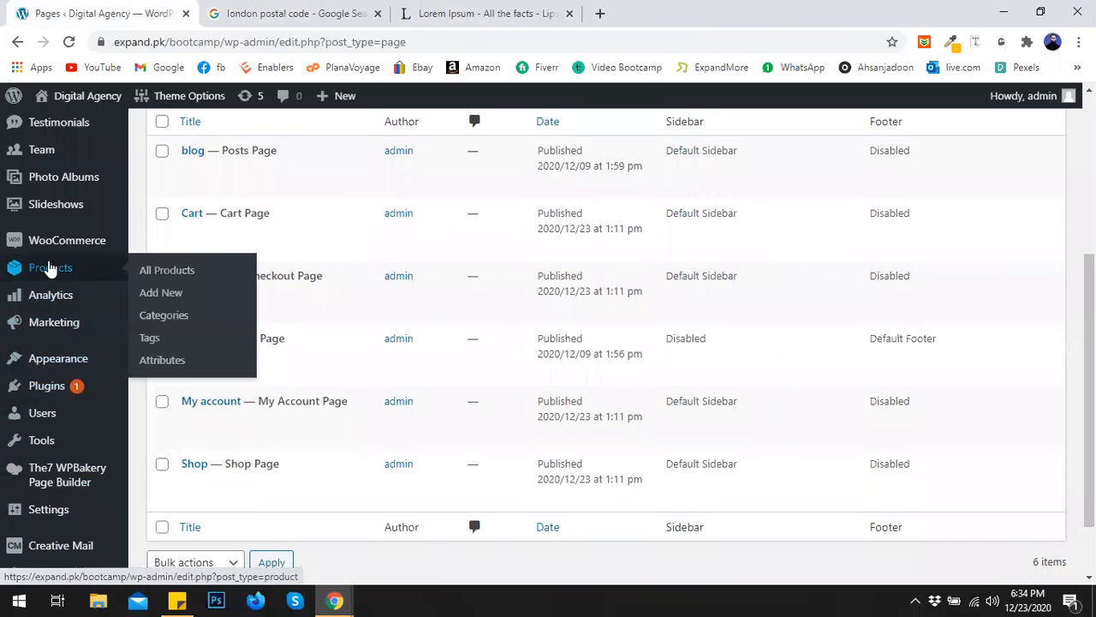
click(162, 294)
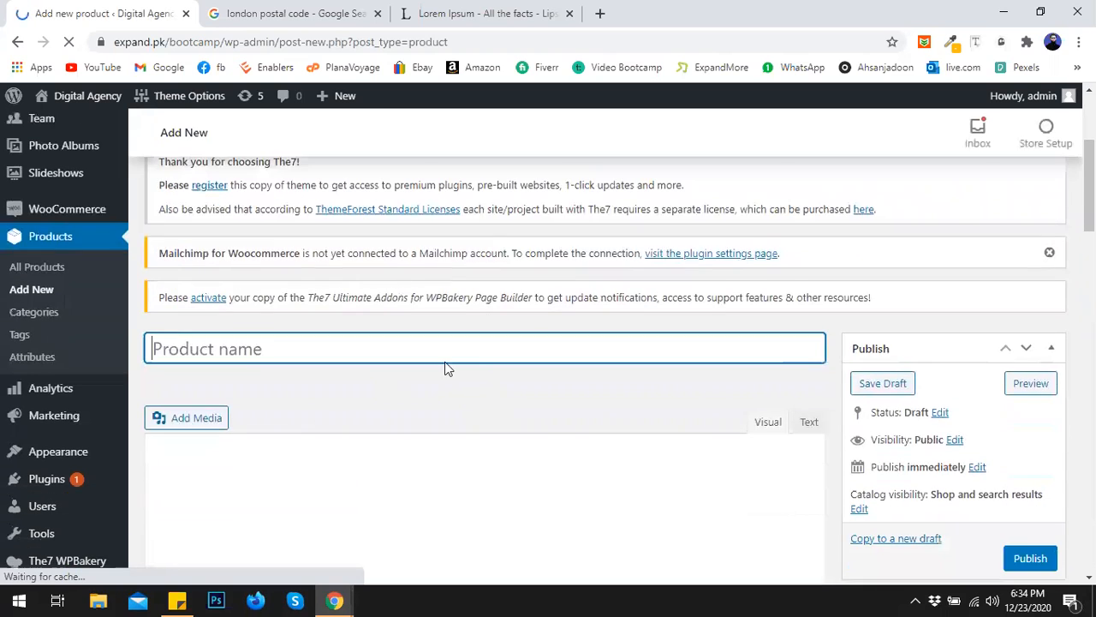
Step: Examine the new product form's description, category, product data, image and page header sections
scroll(479, 360, down, 1)
scroll(479, 415, down, 2)
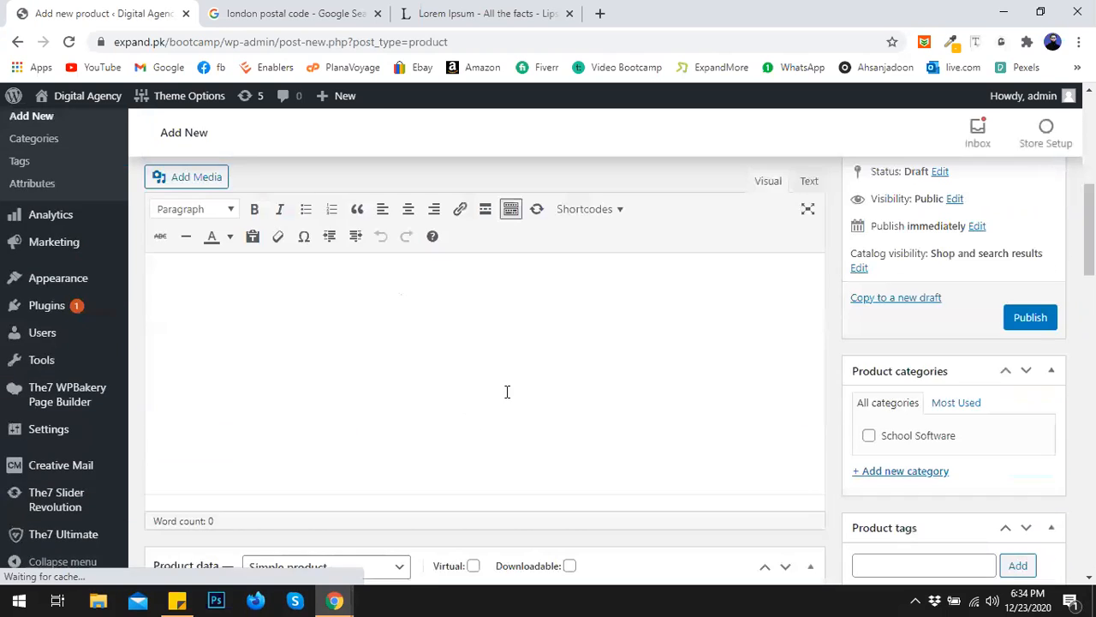
scroll(507, 392, down, 2)
scroll(507, 394, up, 4)
scroll(509, 397, down, 2)
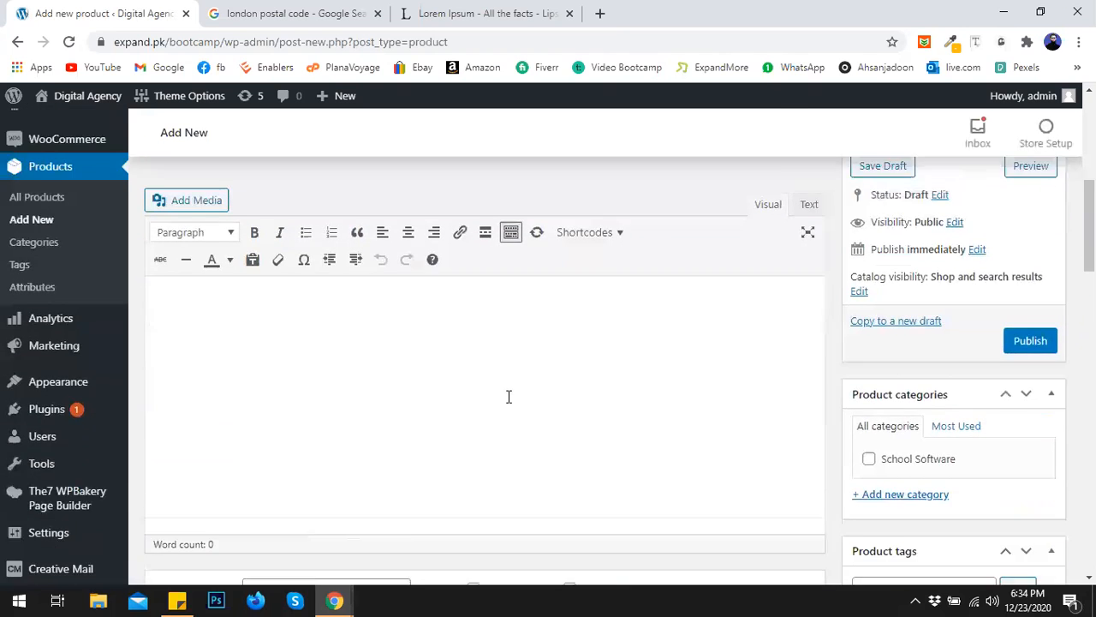
scroll(508, 397, down, 3)
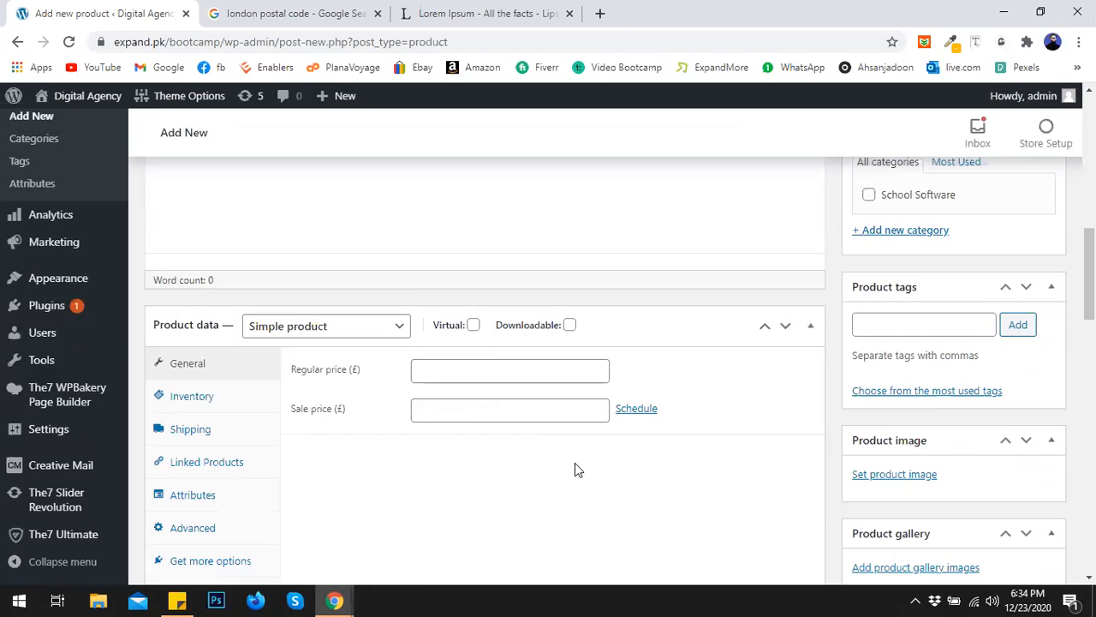
scroll(597, 455, down, 2)
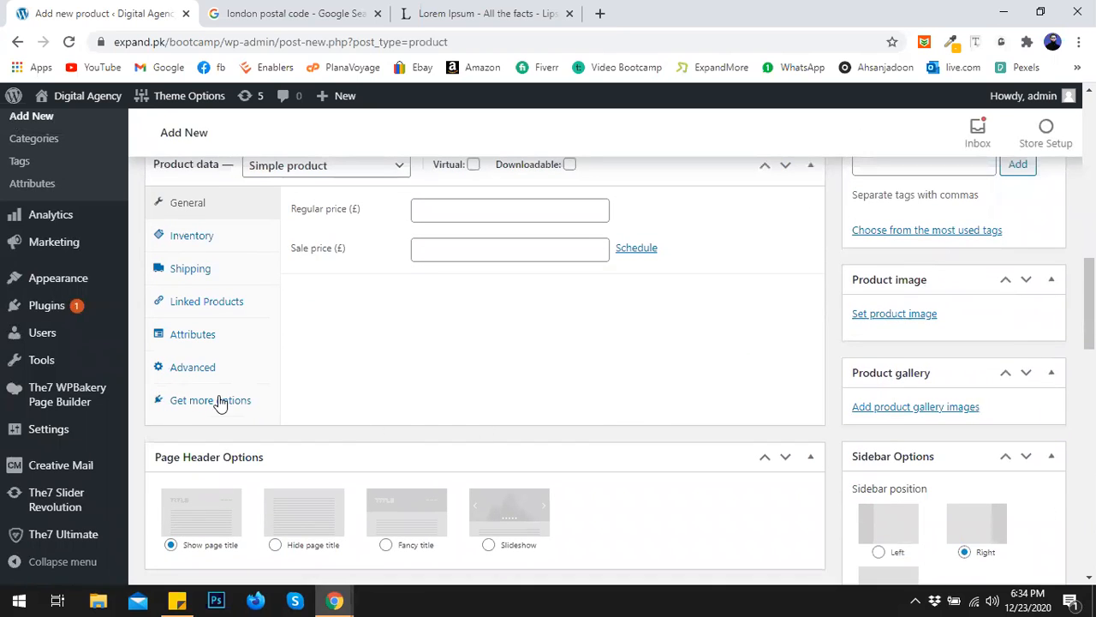
scroll(220, 401, up, 2)
mouse_move(88, 204)
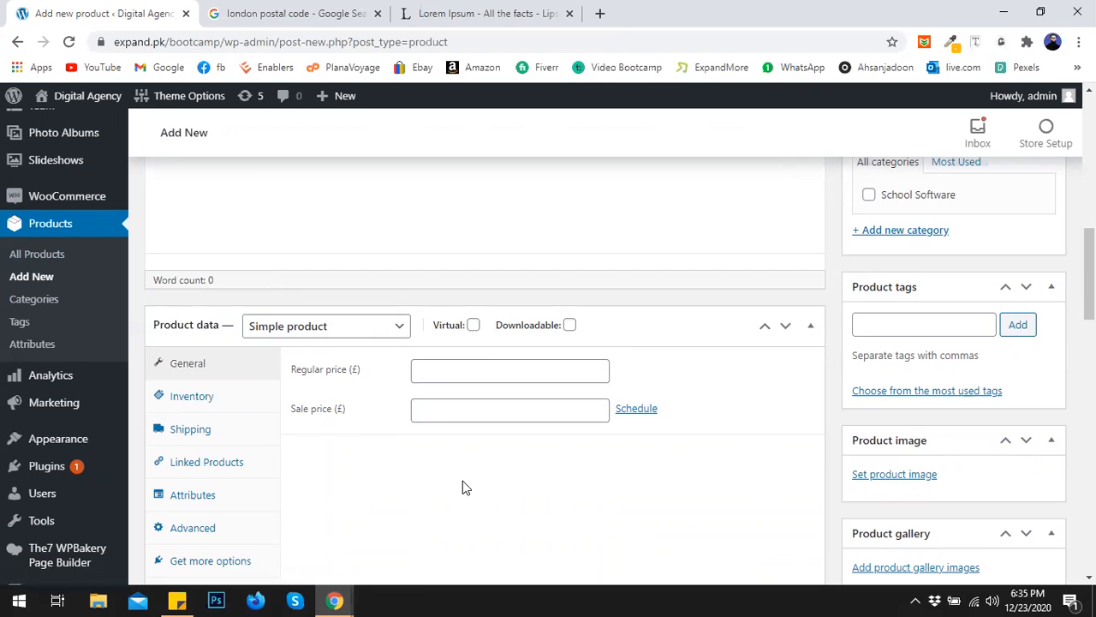
Step: Name the new product LMS System and dismiss the Mailchimp for Woocommerce notice
scroll(462, 480, up, 3)
scroll(446, 402, up, 2)
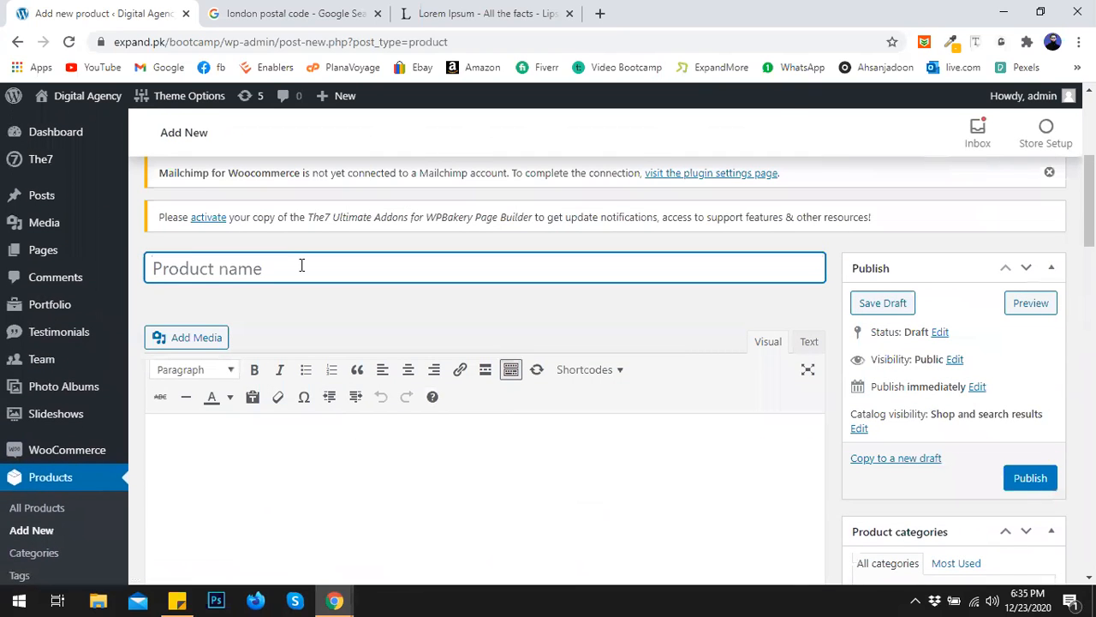
text(LMS system)
key(Left)
key(Left)
key(Left)
key(Left)
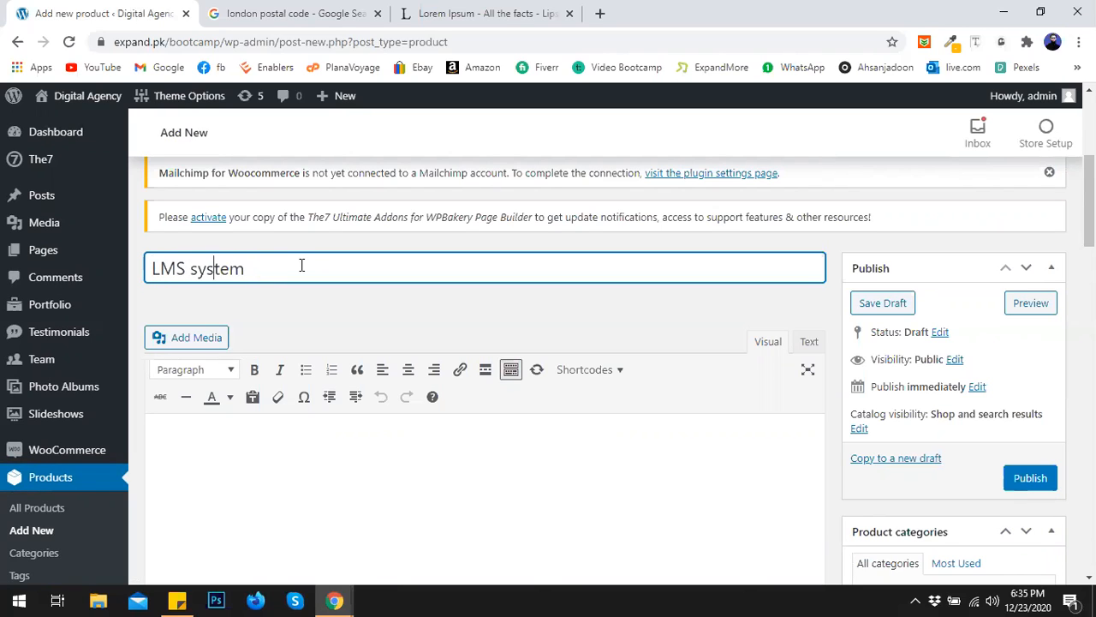
key(BackSpace)
text(S)
click(338, 319)
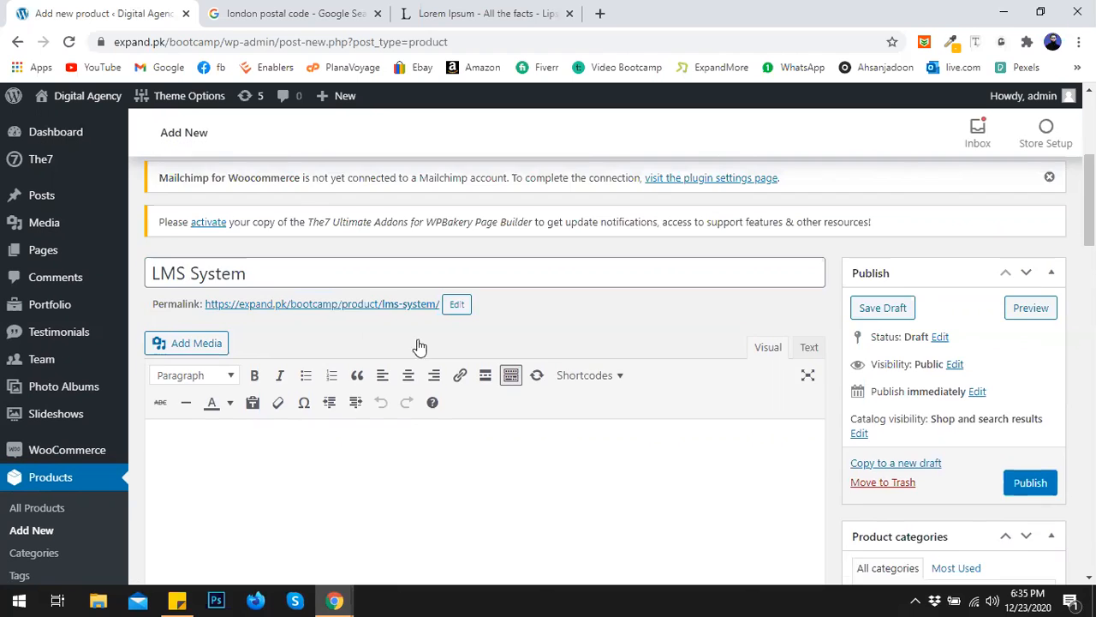
scroll(417, 348, up, 2)
click(1046, 333)
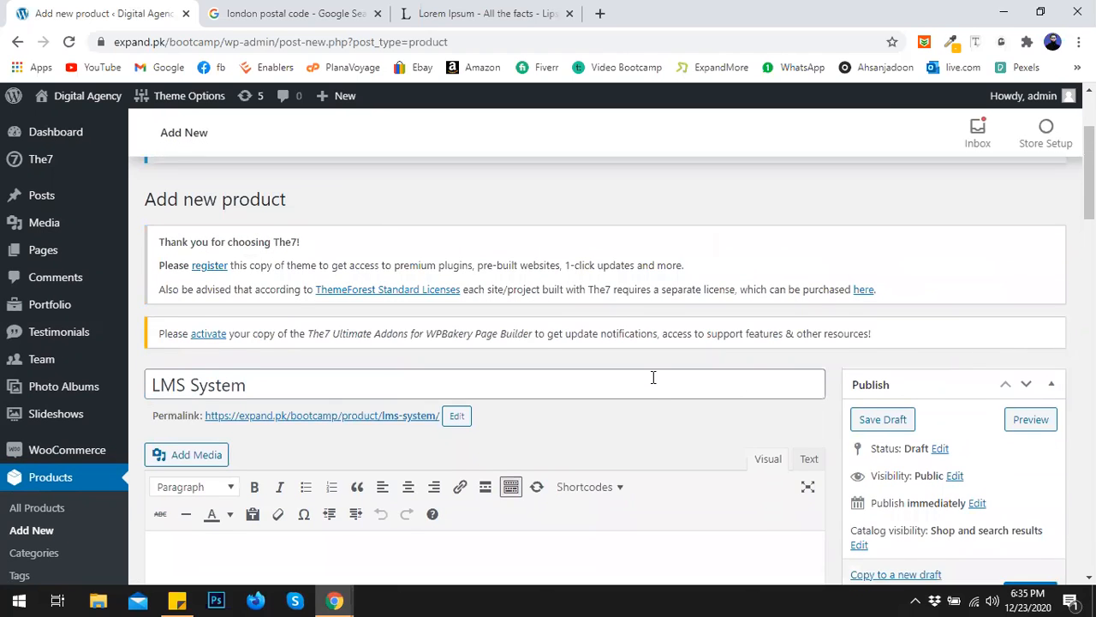
Step: Copy the "Nullam in posuere libero" to "malesuada placerat dolor." passage from the Lorem Ipsum page into the product description, closing the London postal code search
scroll(651, 374, down, 3)
click(382, 345)
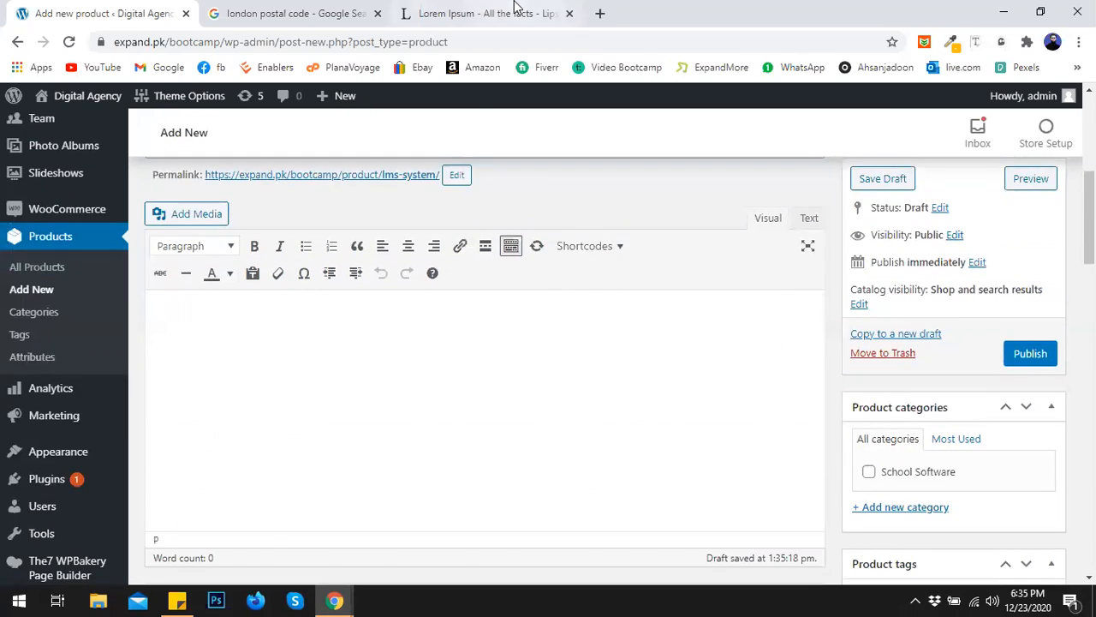
click(484, 13)
drag(476, 345, 172, 331)
key(ctrl+c)
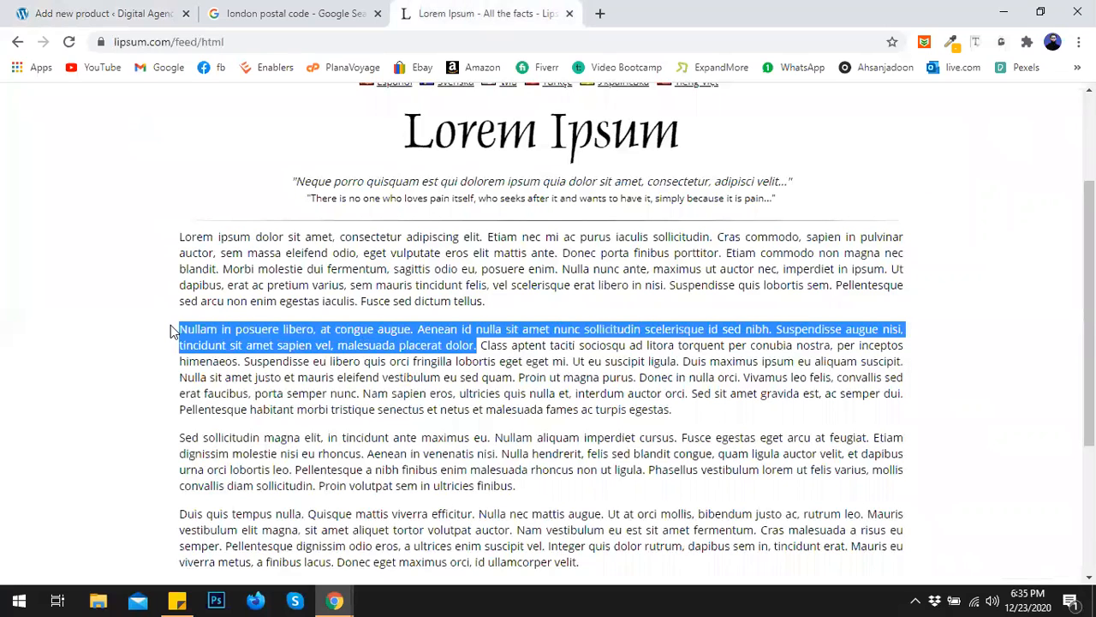
click(108, 13)
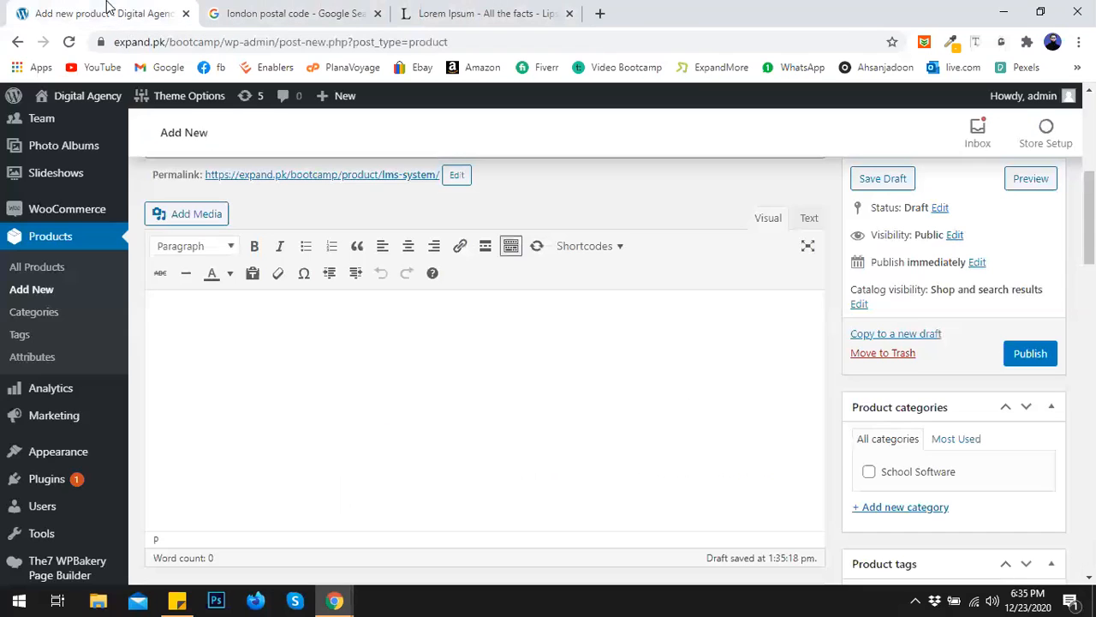
click(378, 13)
key(ctrl+v)
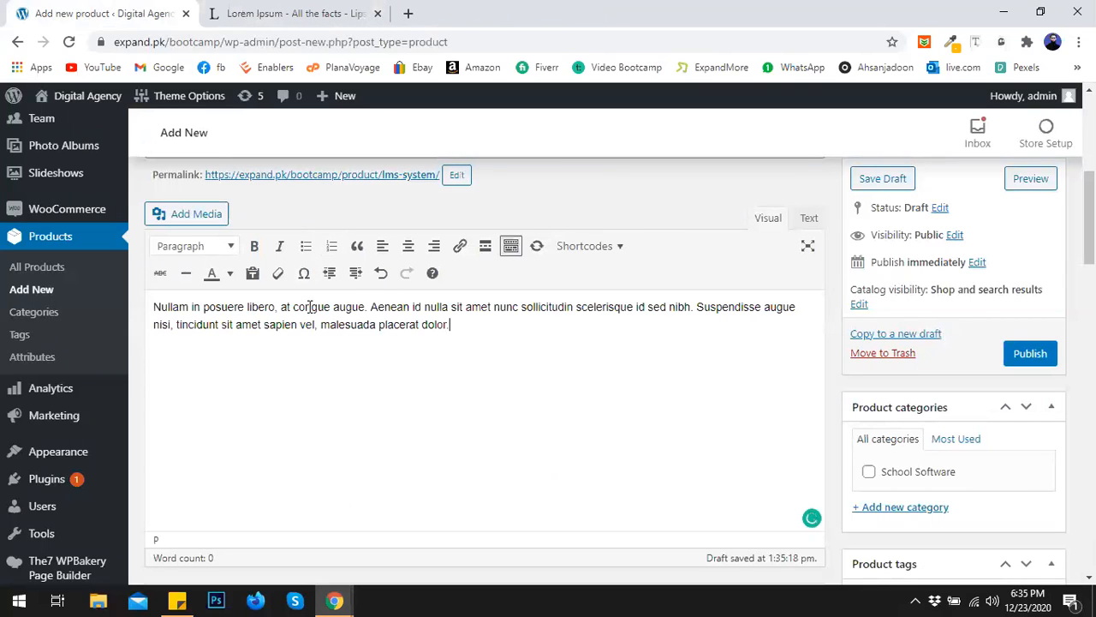
Step: Add the same placeholder passage to the product description two more times as separate paragraphs
key(Return)
key(ctrl+v)
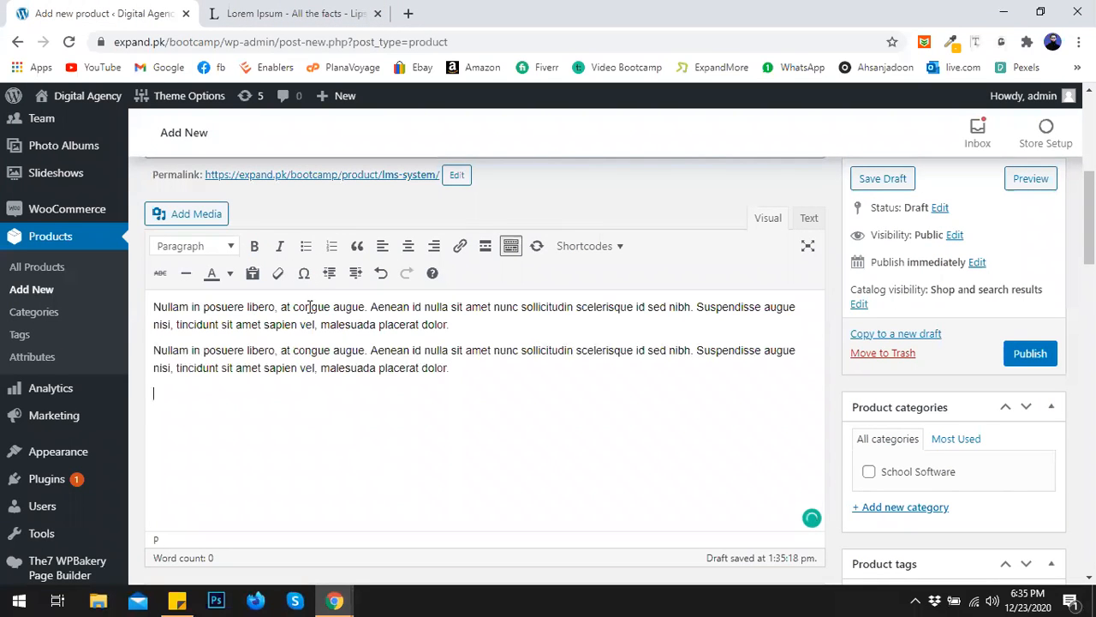
key(Return)
key(ctrl+v)
key(ctrl+f)
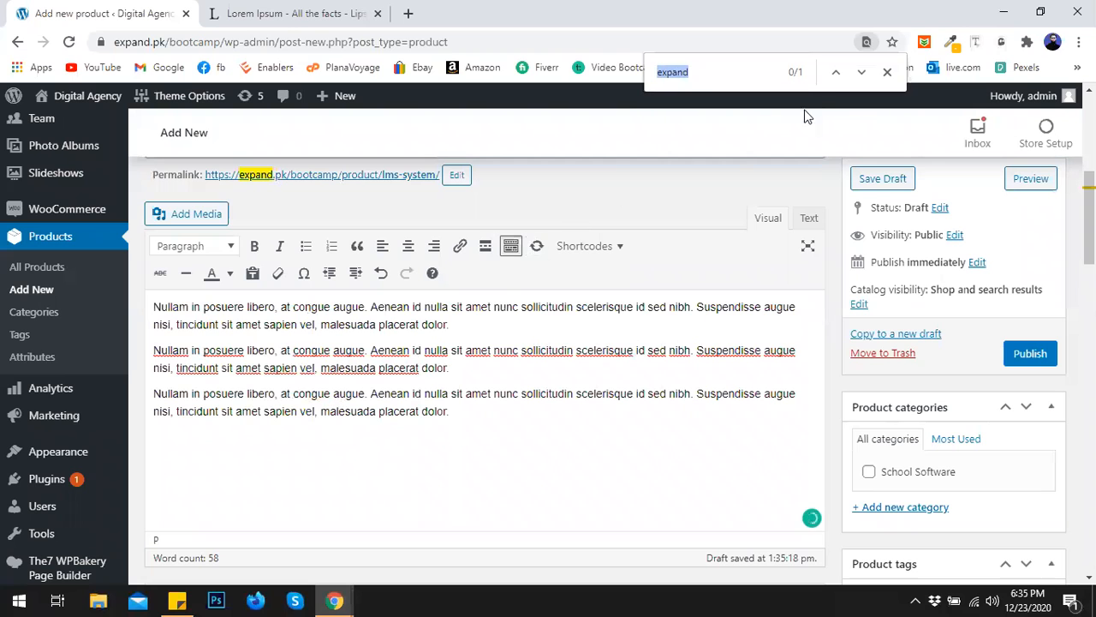
click(887, 72)
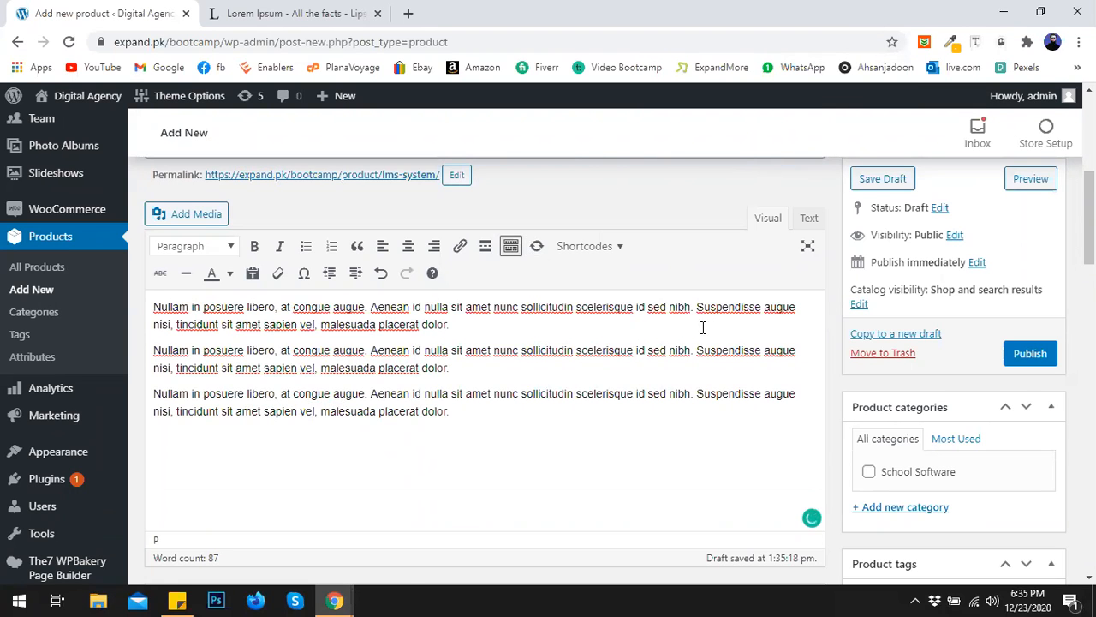
Step: Assign the product to the School Software category and add a new Inventory Software category to it
scroll(771, 317, down, 2)
scroll(959, 318, up, 1)
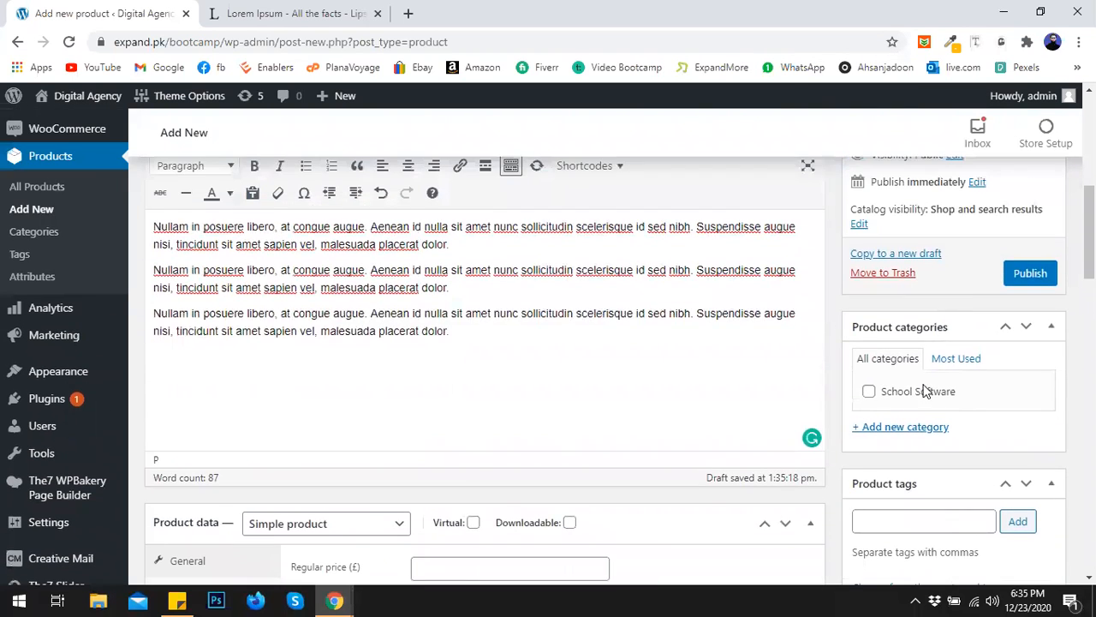
click(870, 394)
click(900, 434)
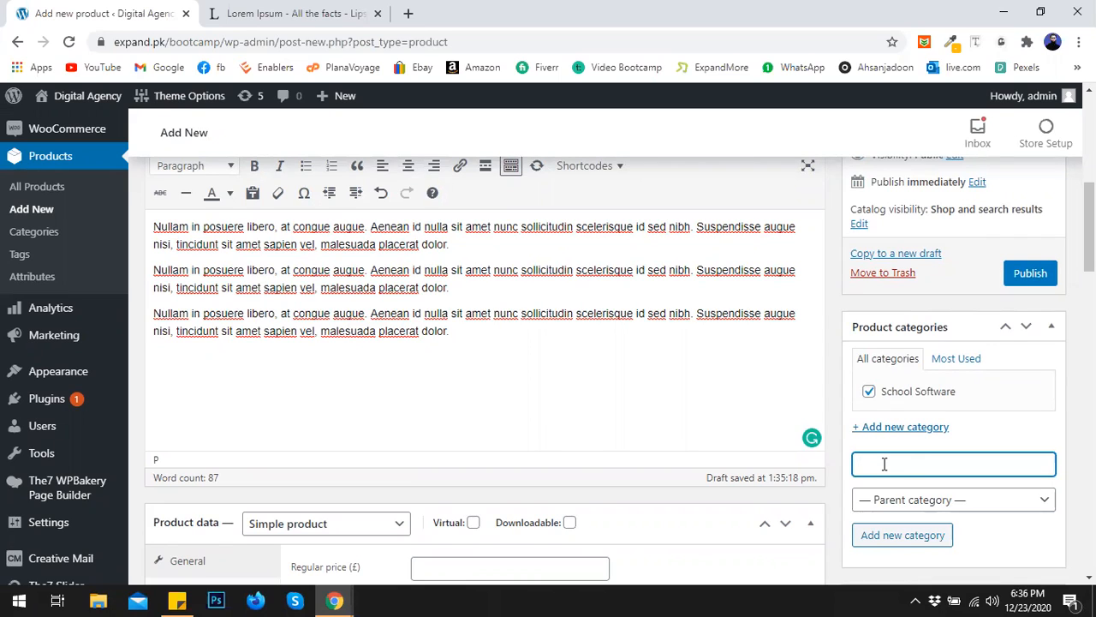
text(nventory Software)
click(907, 531)
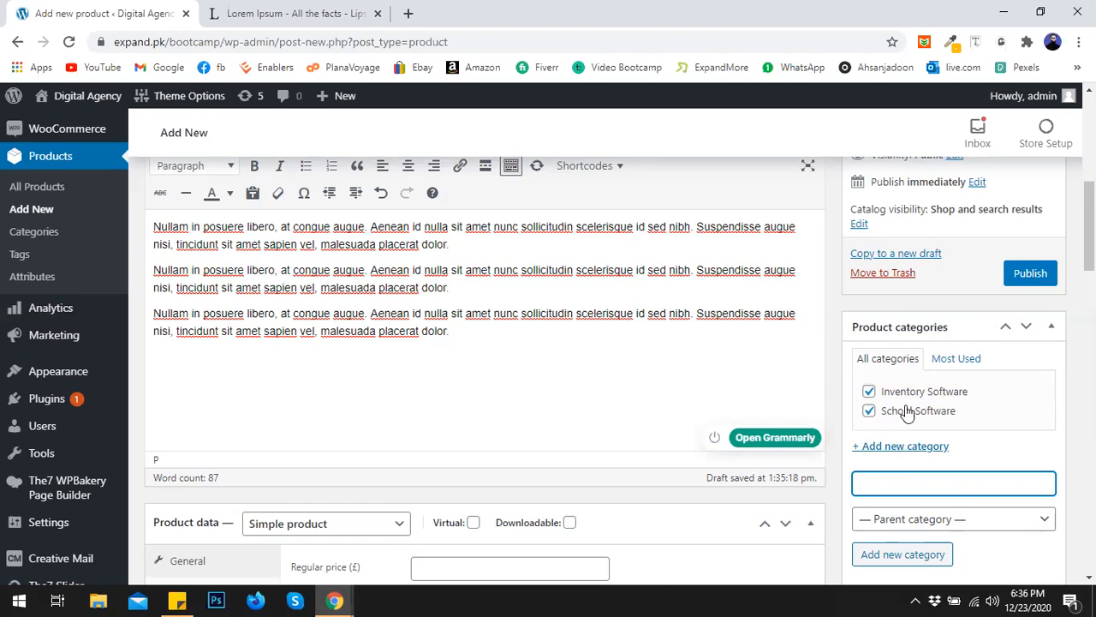
Step: Set the product's regular price to £200
scroll(891, 415, down, 1)
scroll(595, 393, down, 1)
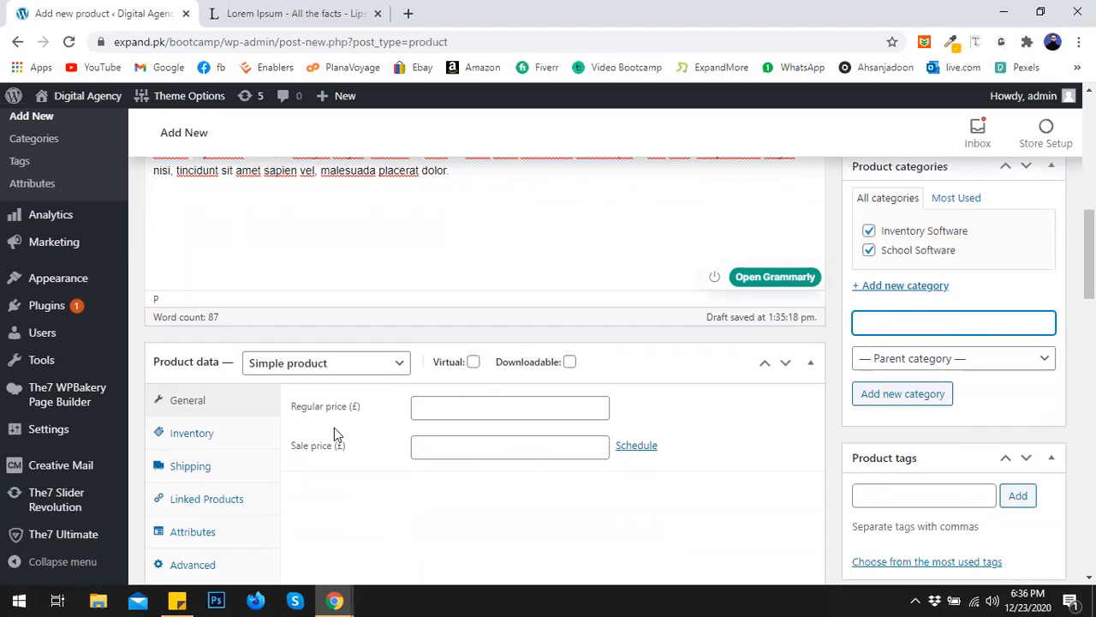
click(451, 408)
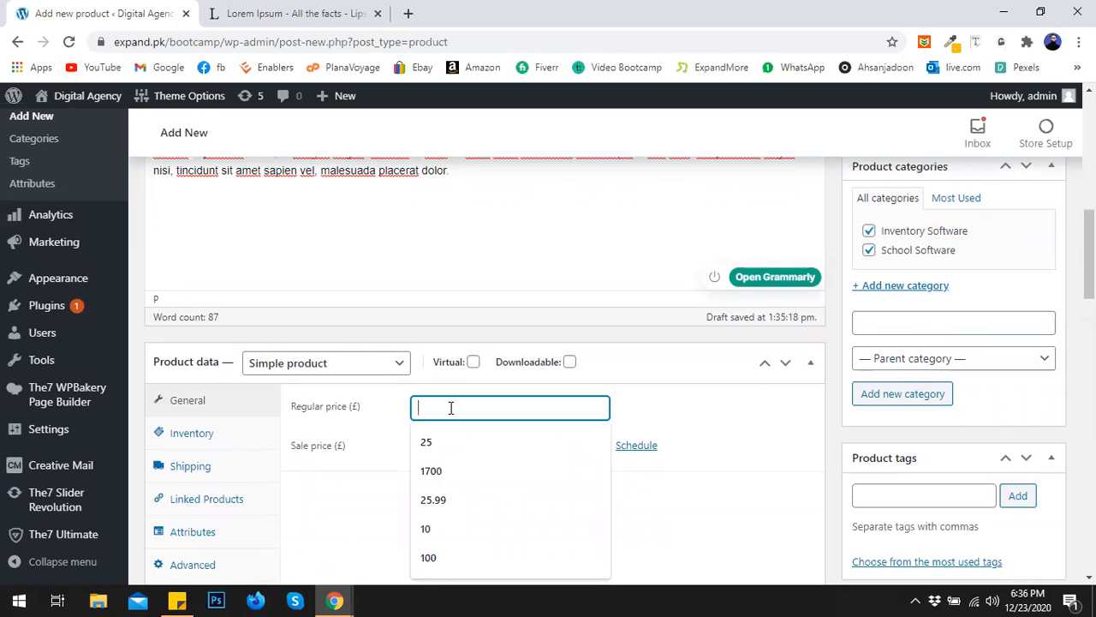
text(1)
key(BackSpace)
text(200)
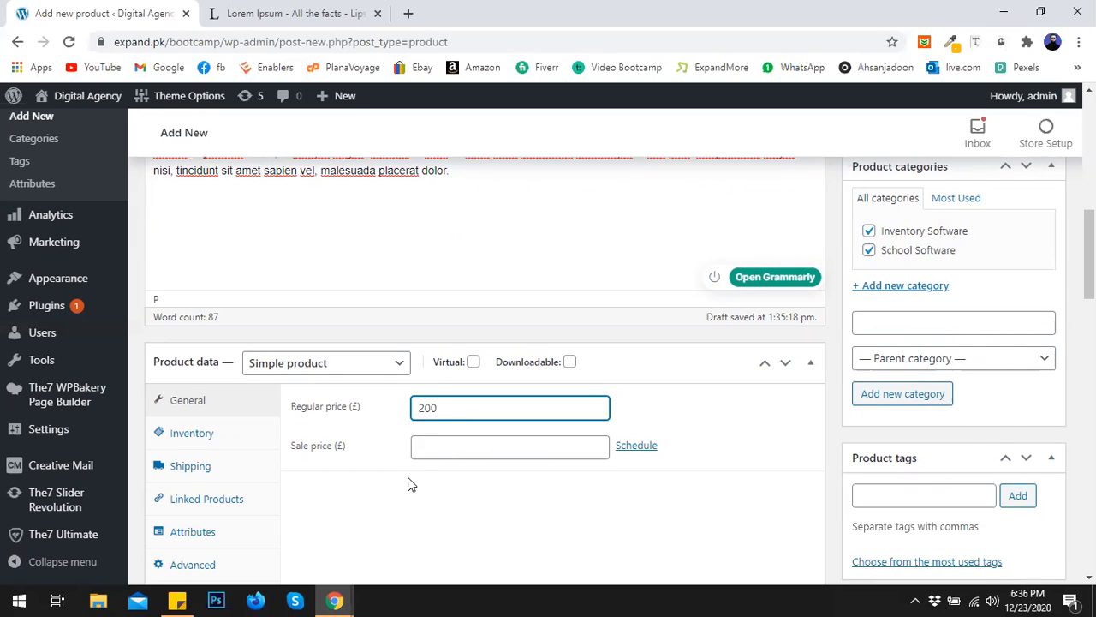
click(362, 452)
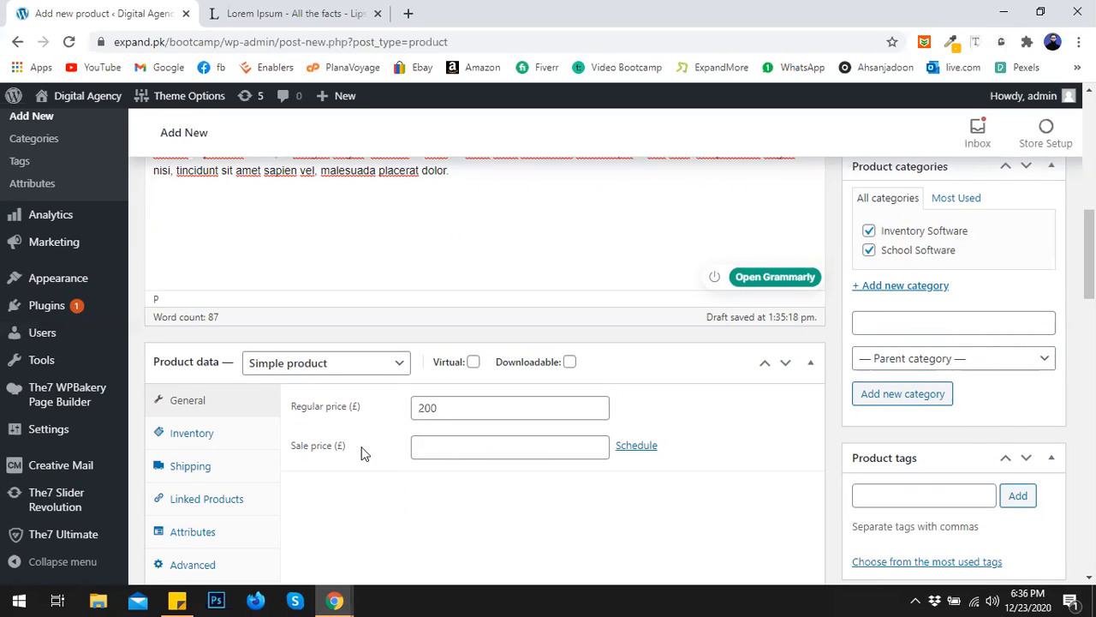
double_click(355, 405)
click(416, 409)
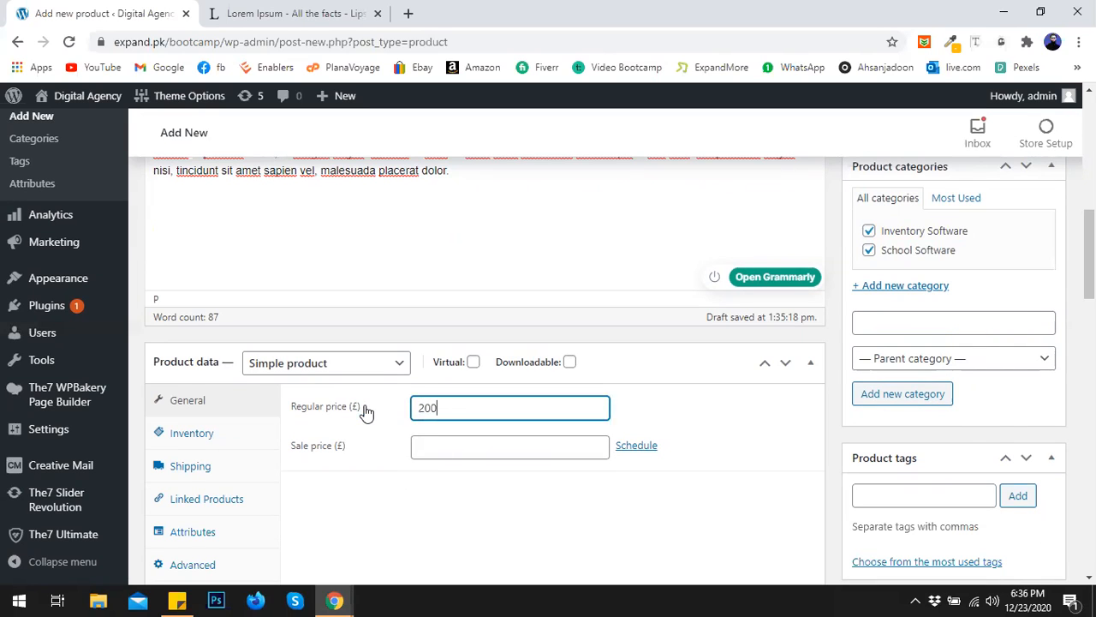
Step: Set the product's sale price to £170
click(470, 438)
text(1)
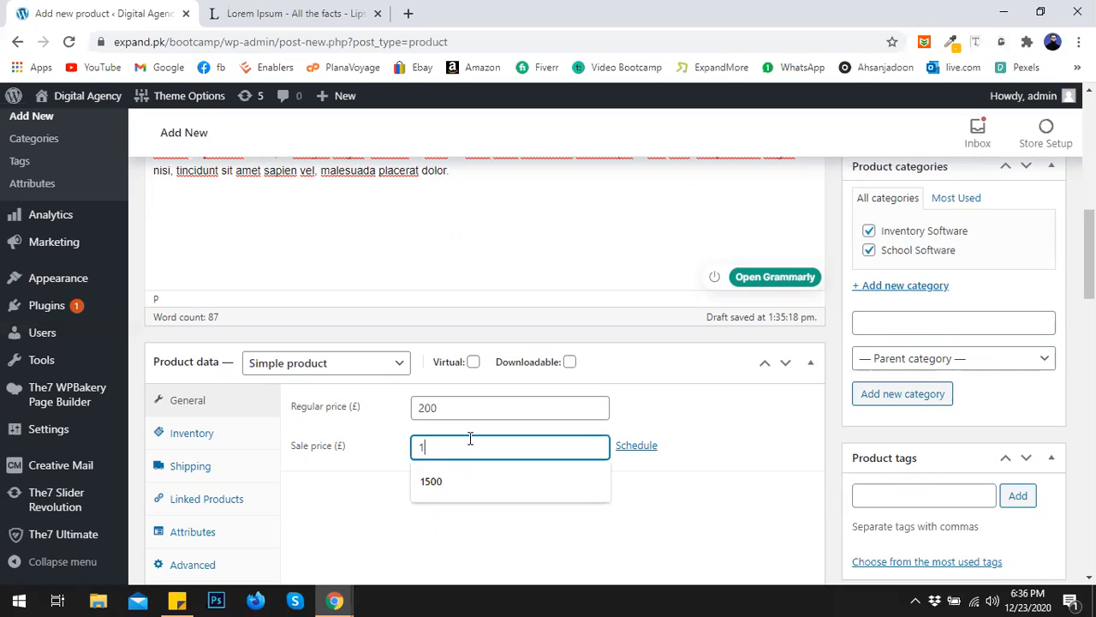
text(70)
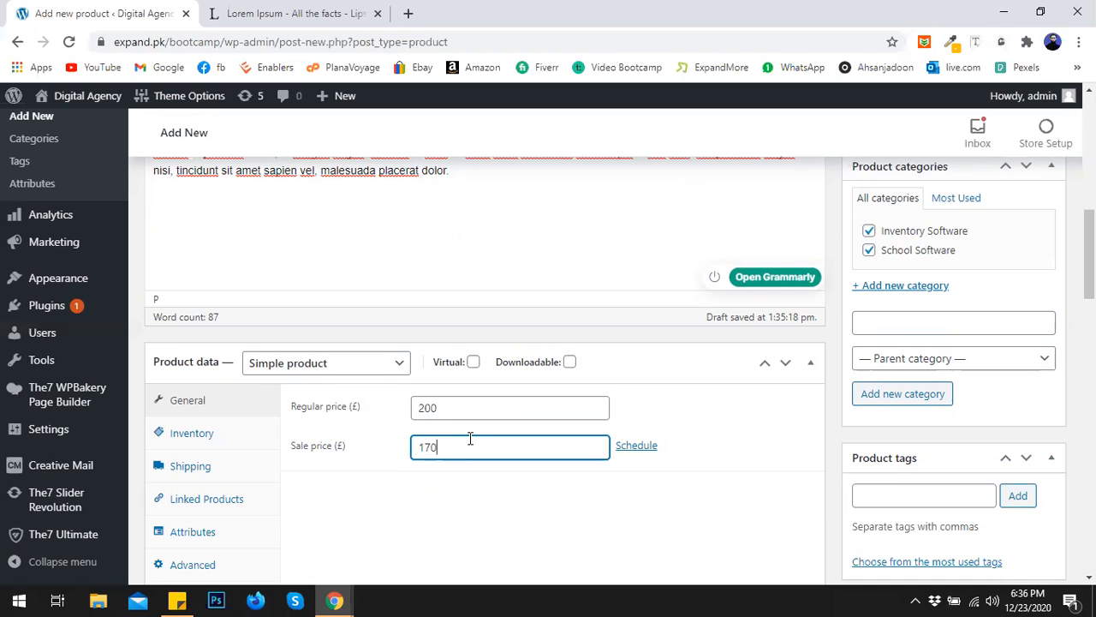
click(494, 491)
scroll(494, 491, down, 2)
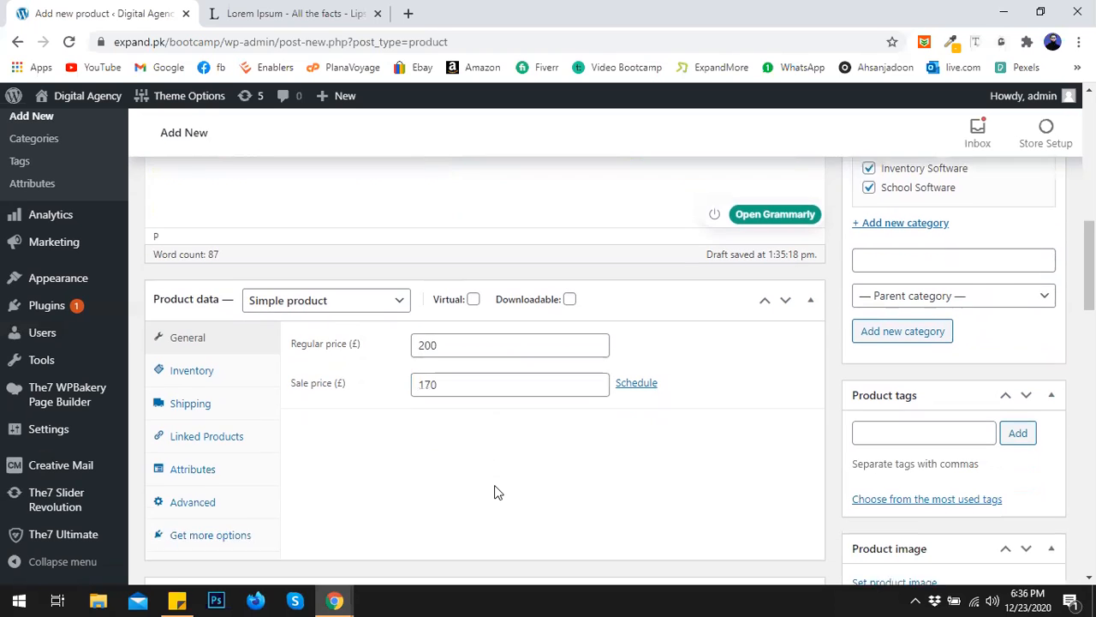
Step: Enter "Generated 5 paragraphs, 427 words, 2786 bytes of Lorem Ipsum" from the lorem ipsum page as the product short description
scroll(605, 375, down, 4)
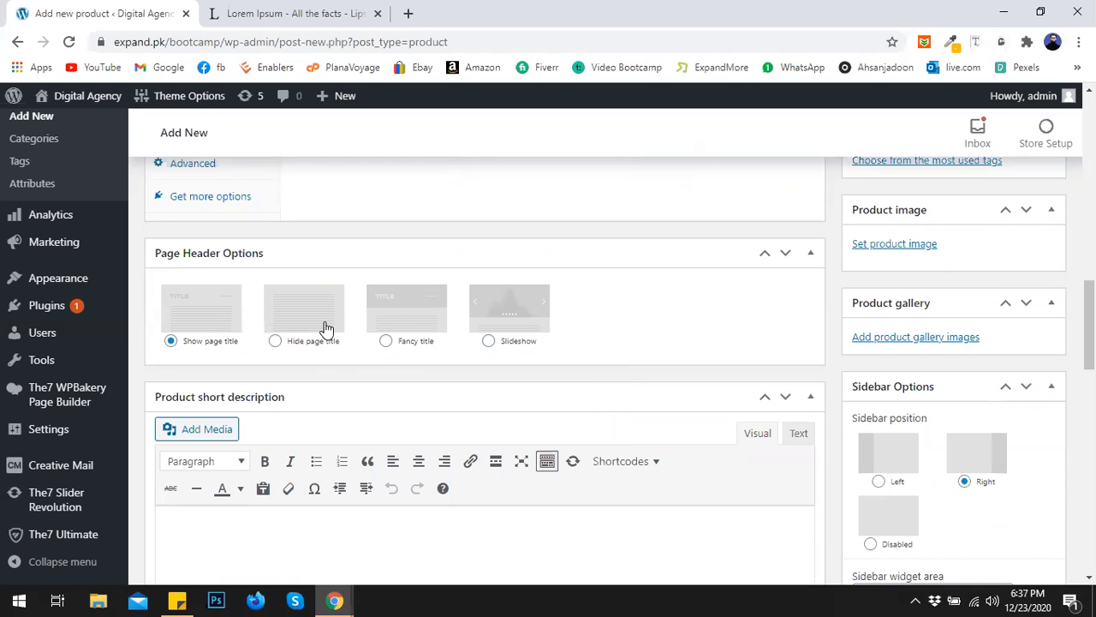
scroll(323, 342, down, 2)
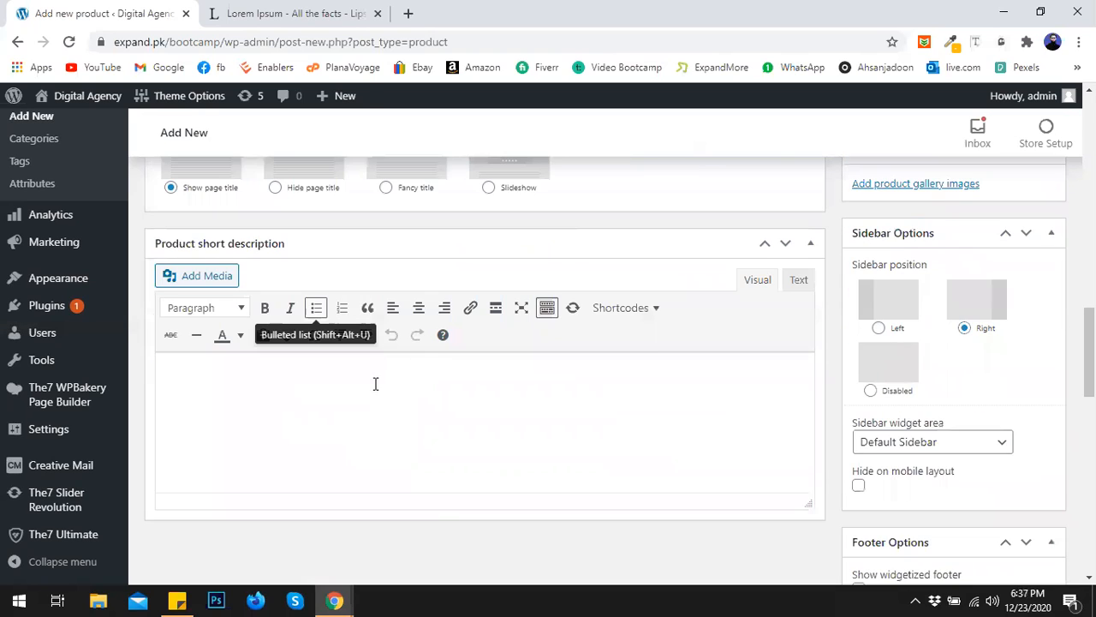
click(334, 12)
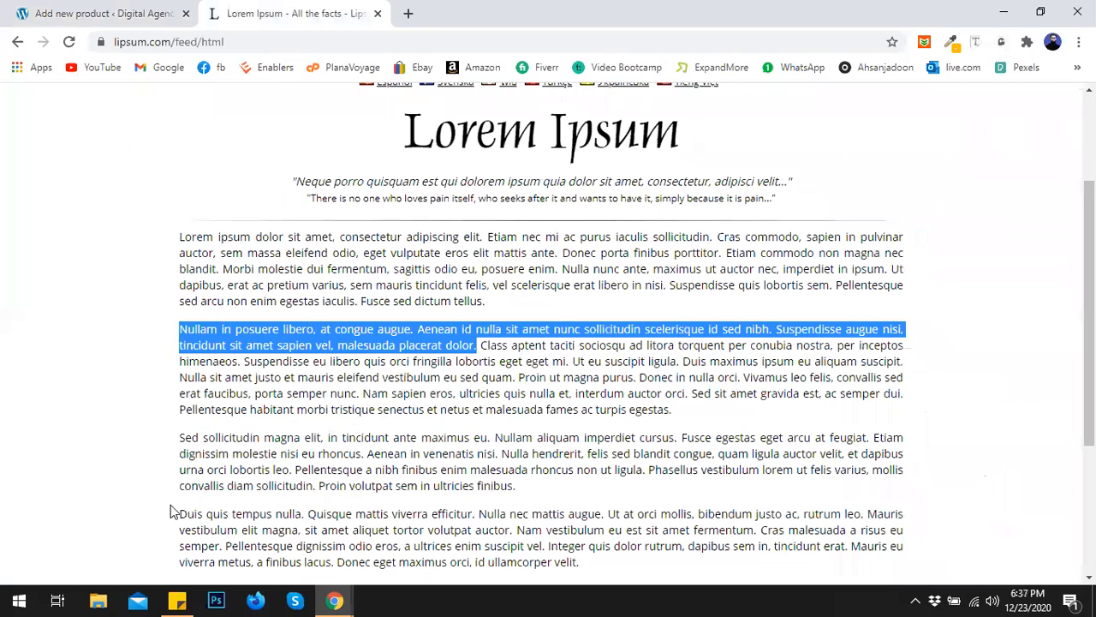
key(ctrl+Tab)
text(Generated 5 paragraphs, 427 words, 2786 bytes of Lorem Ipsum)
Step: Retype the short description's last two words as "lorium ipsum." and accept the suggested corrections "lotion" and "Ipsum"
drag(489, 367, 419, 366)
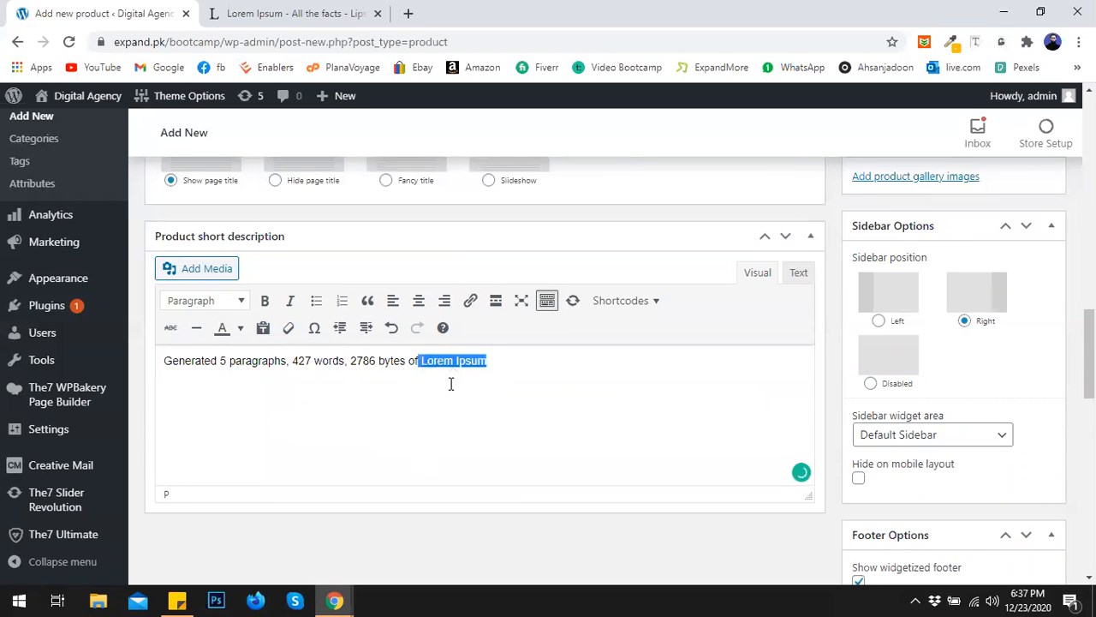
key(BackSpace)
text(loriy)
key(BackSpace)
text(um ipsum)
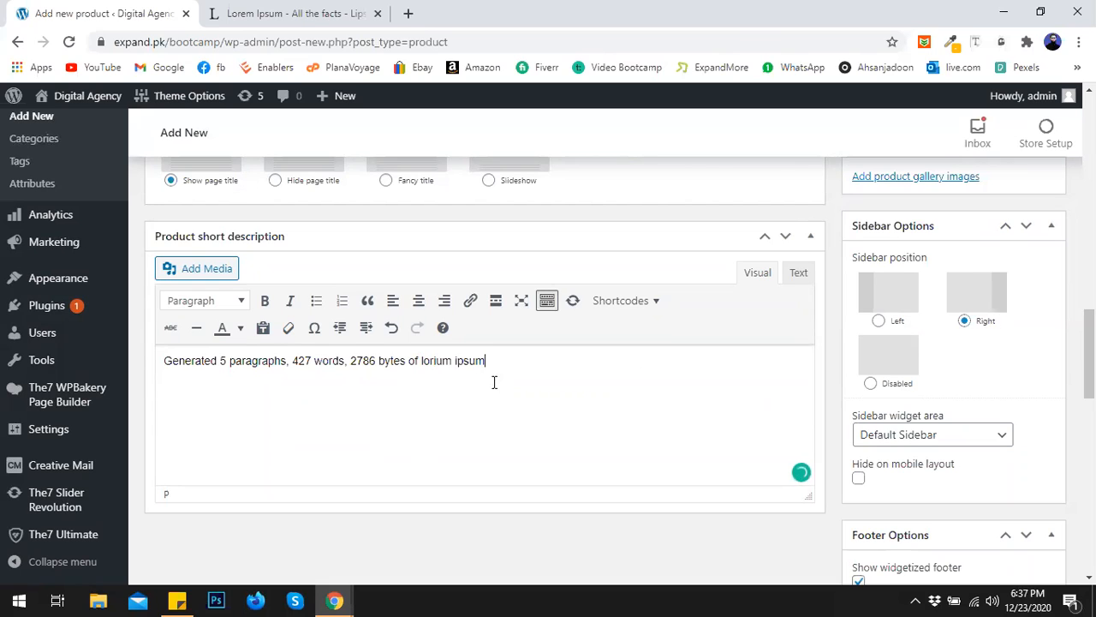
key(BackSpace)
text(.)
mouse_move(444, 364)
click(439, 389)
mouse_move(475, 367)
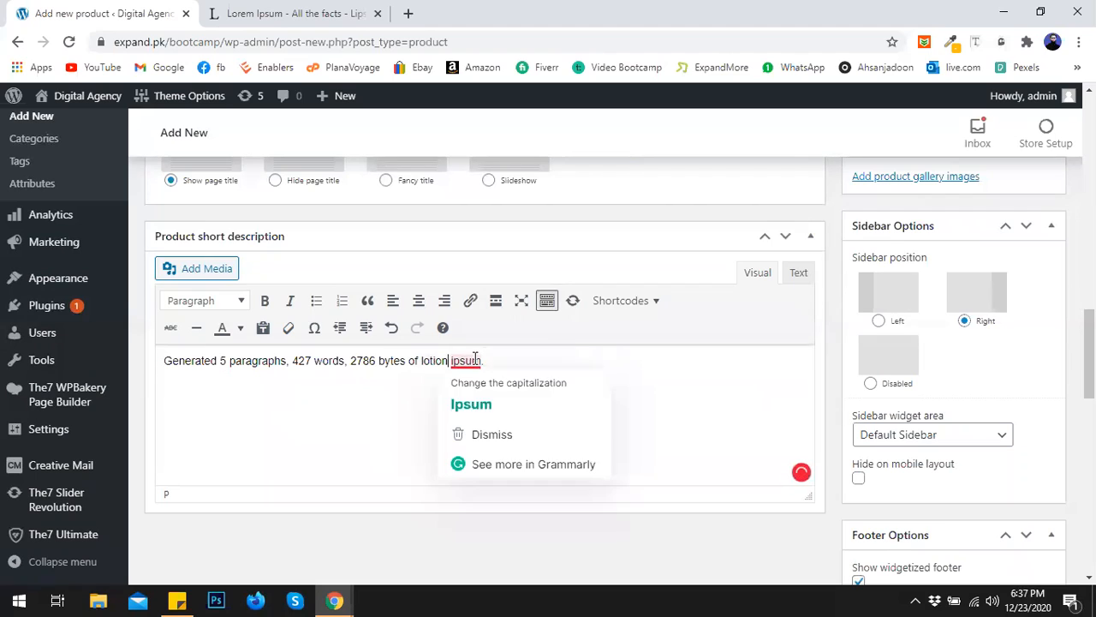
click(463, 403)
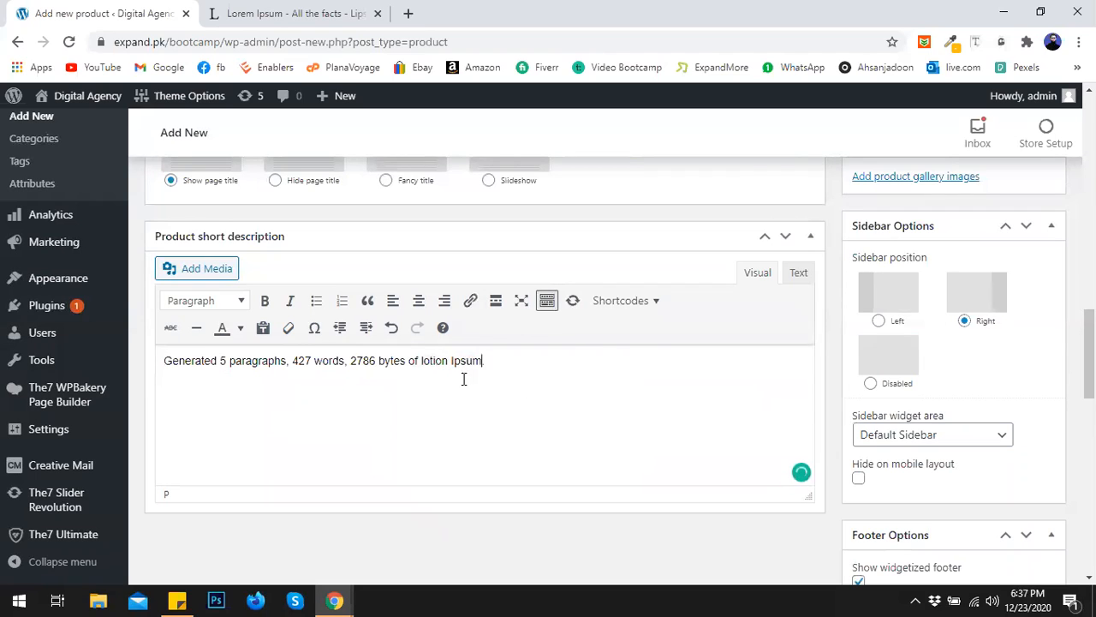
Step: Insert the label "Short description:" at the beginning of the product short description
click(162, 360)
text(Short d)
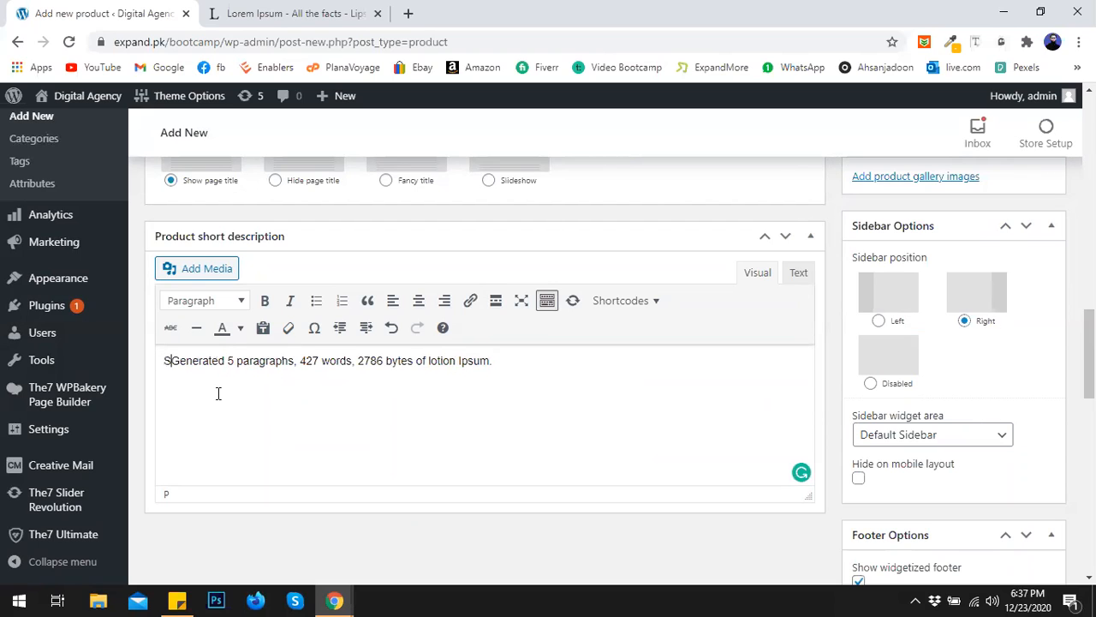
text(escr)
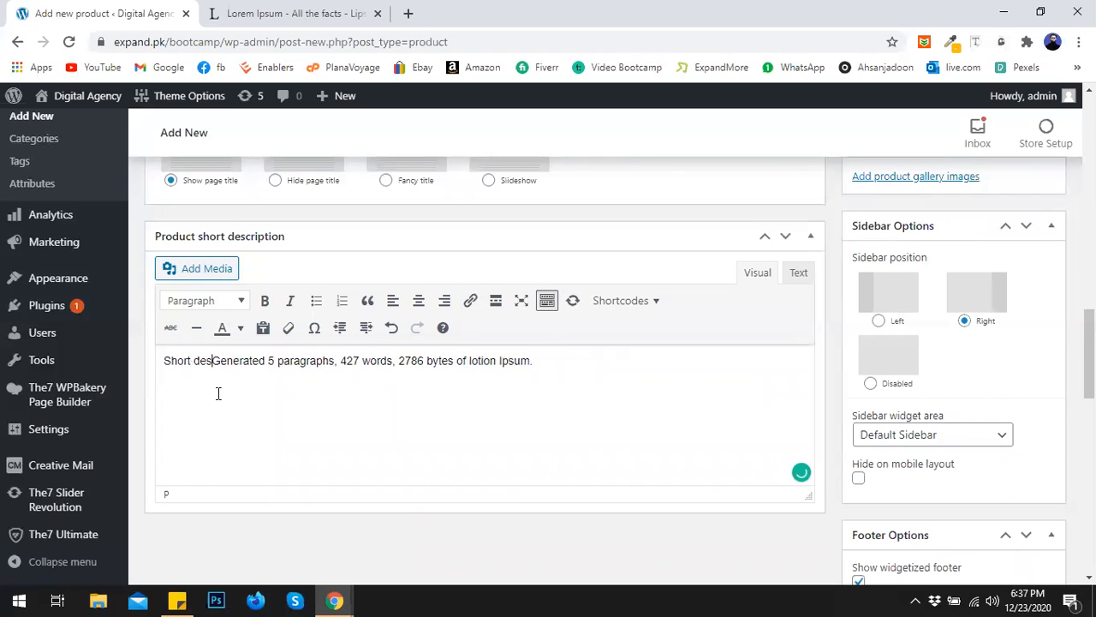
text(iption)
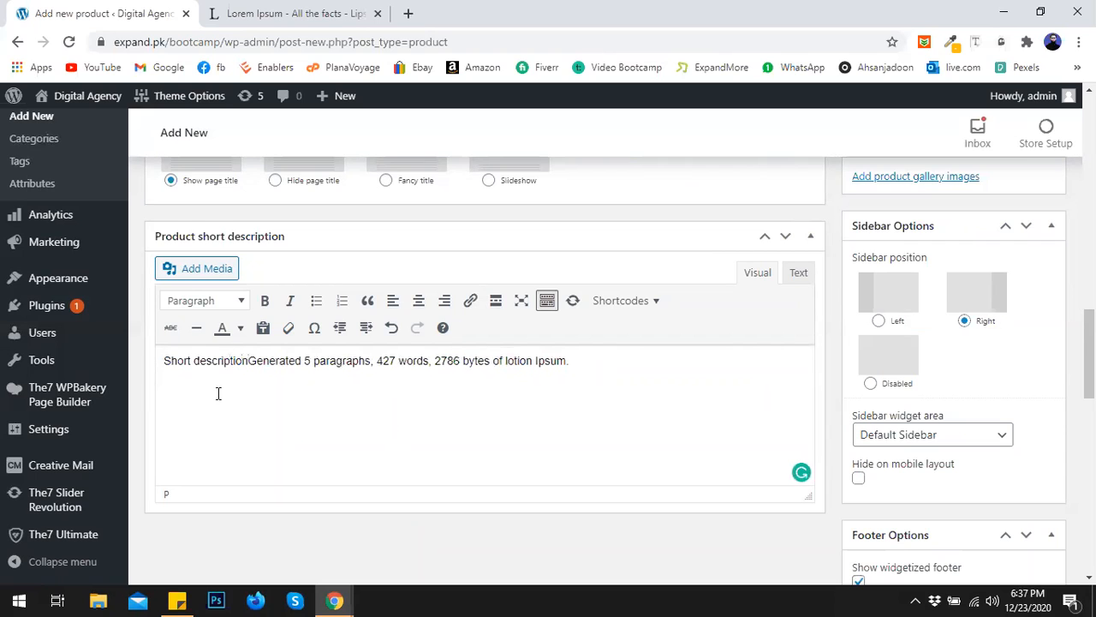
text(:)
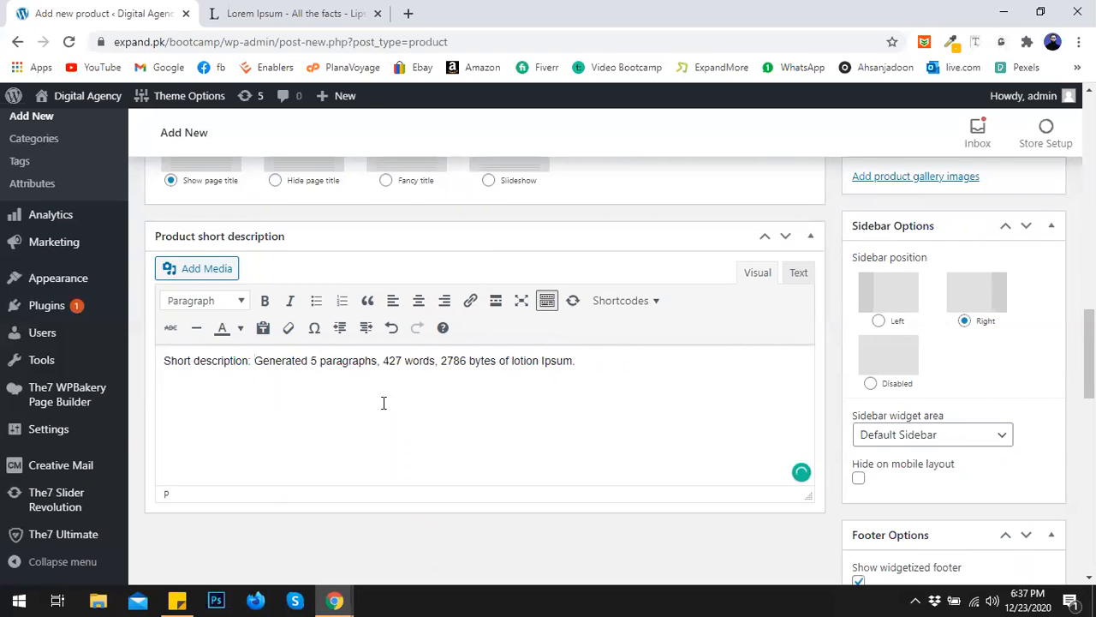
Step: Insert the label "Long:" at the start of the main product description and make it bold
scroll(368, 396, up, 3)
scroll(342, 379, up, 10)
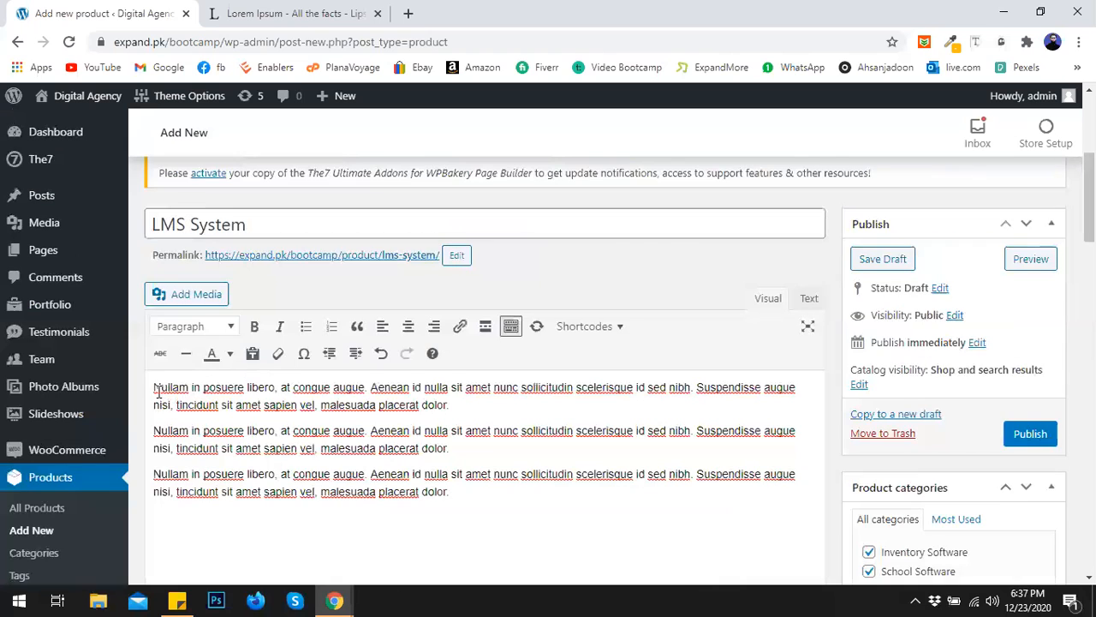
text(Lo)
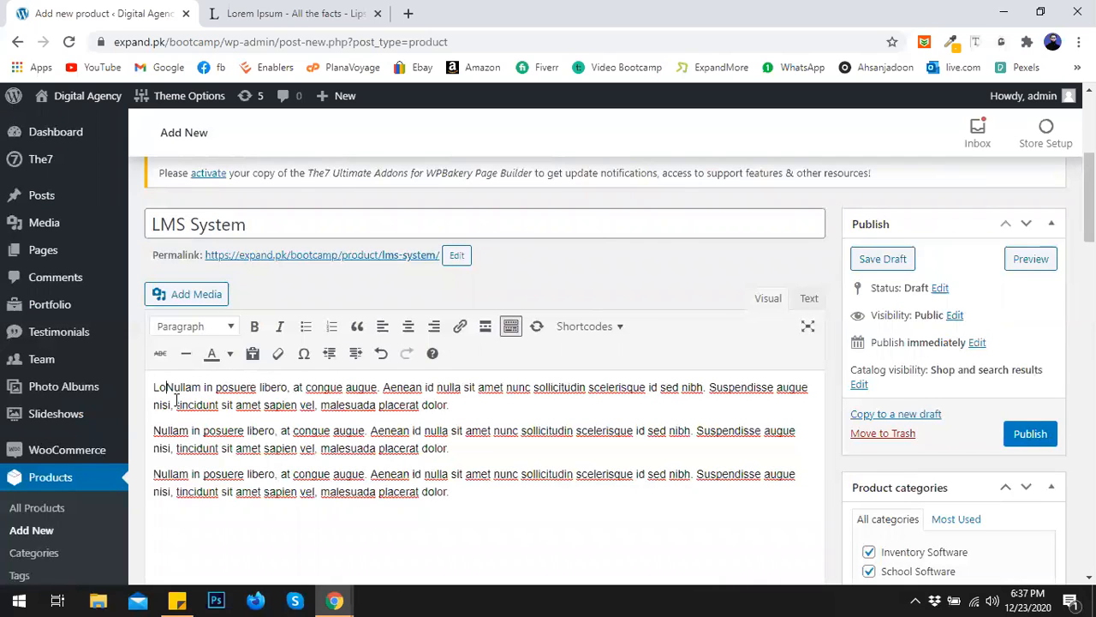
text(r)
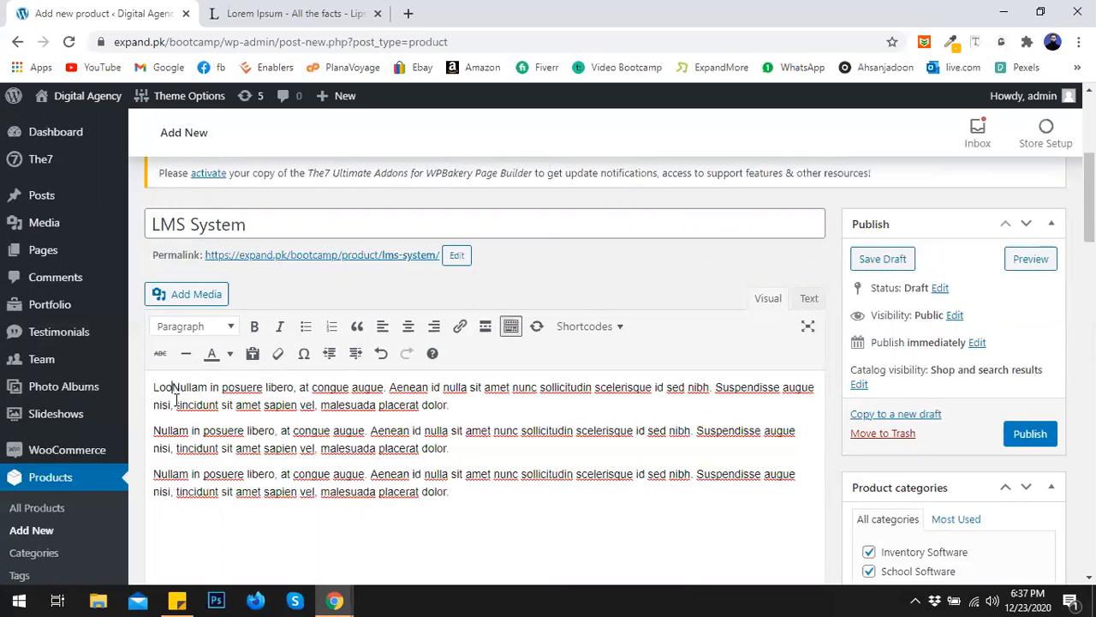
key(BackSpace)
text(ng)
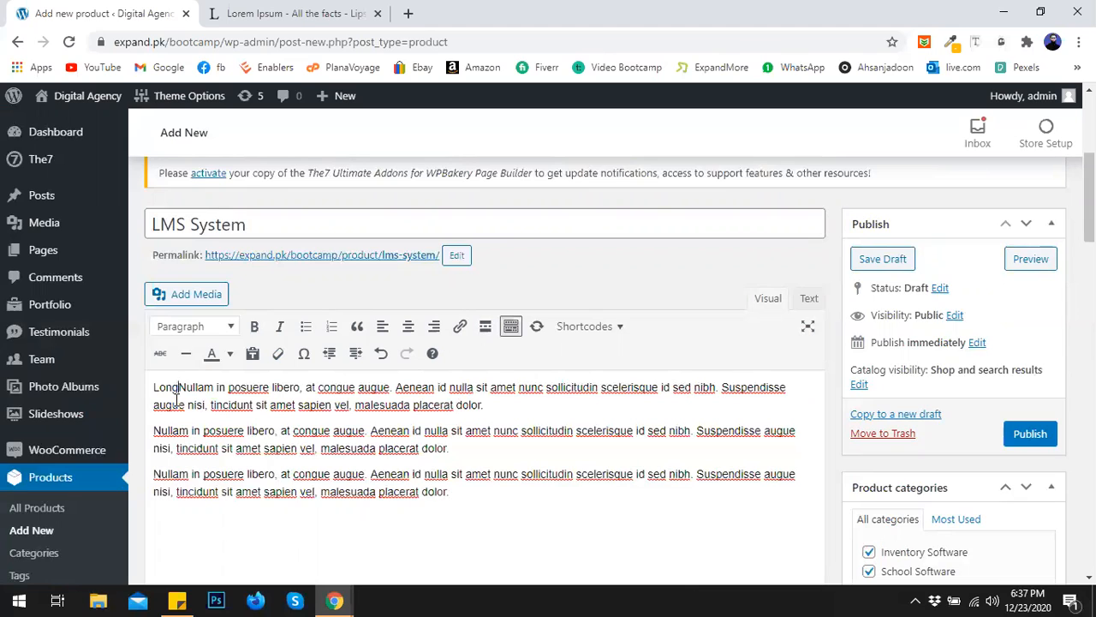
key(BackSpace)
key(BackSpace)
text(.)
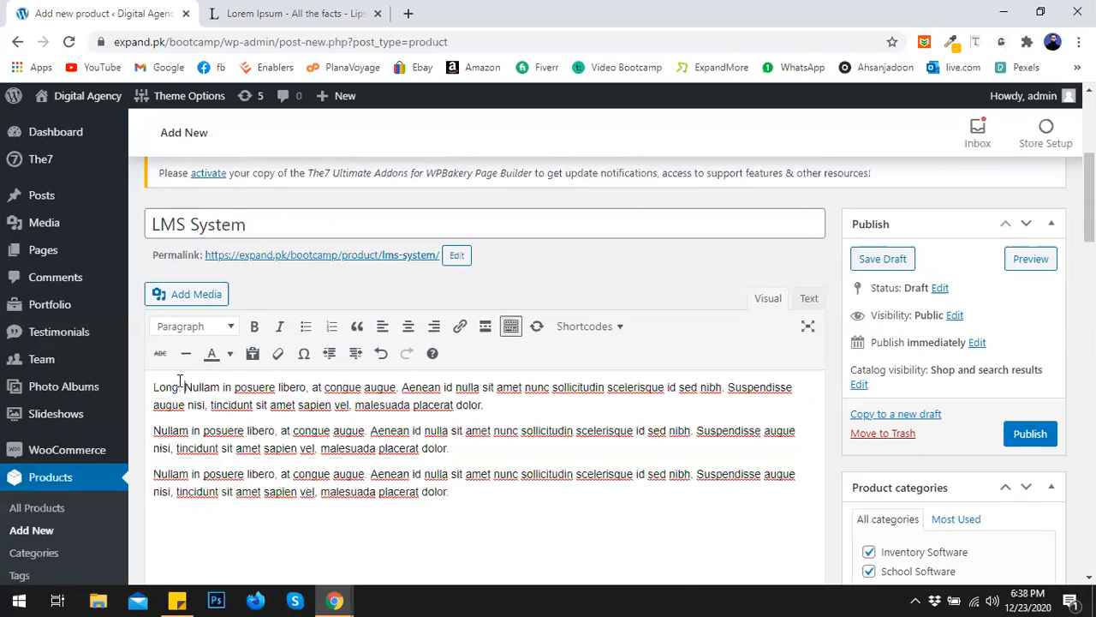
drag(183, 387, 153, 387)
click(255, 326)
Step: Make the "Short description:" label in the product short description bold
scroll(313, 436, down, 2)
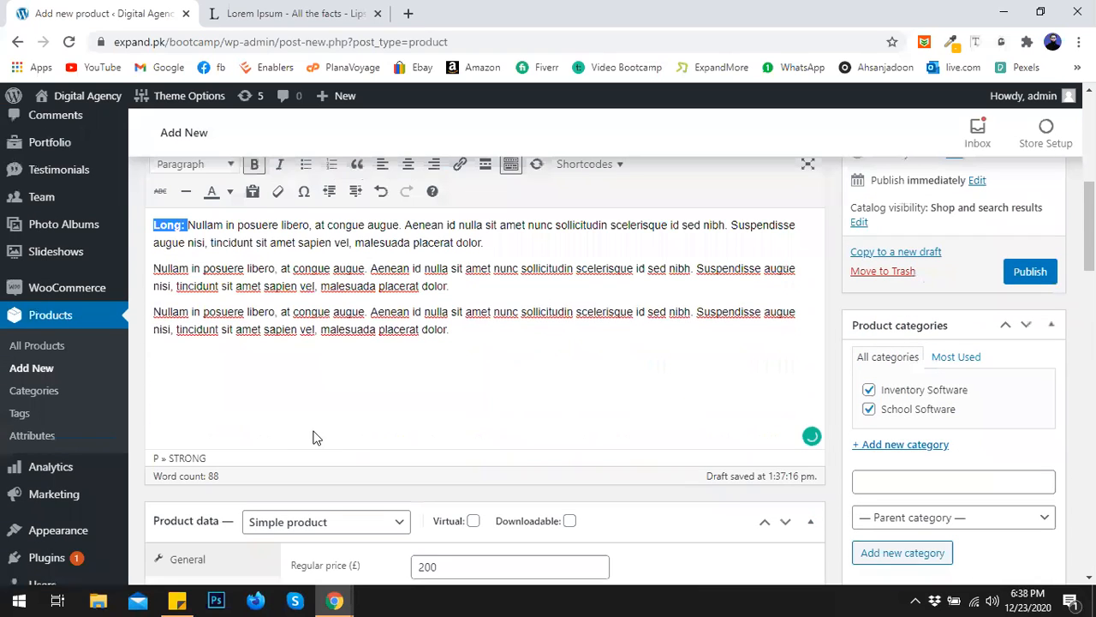
scroll(244, 438, down, 5)
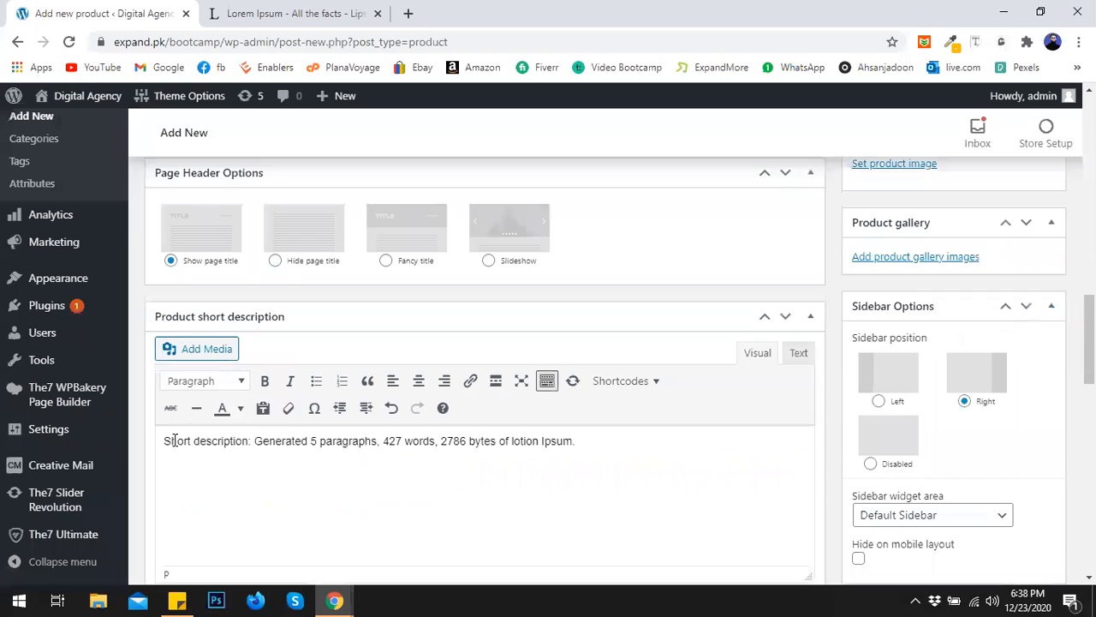
drag(163, 440, 252, 440)
click(264, 381)
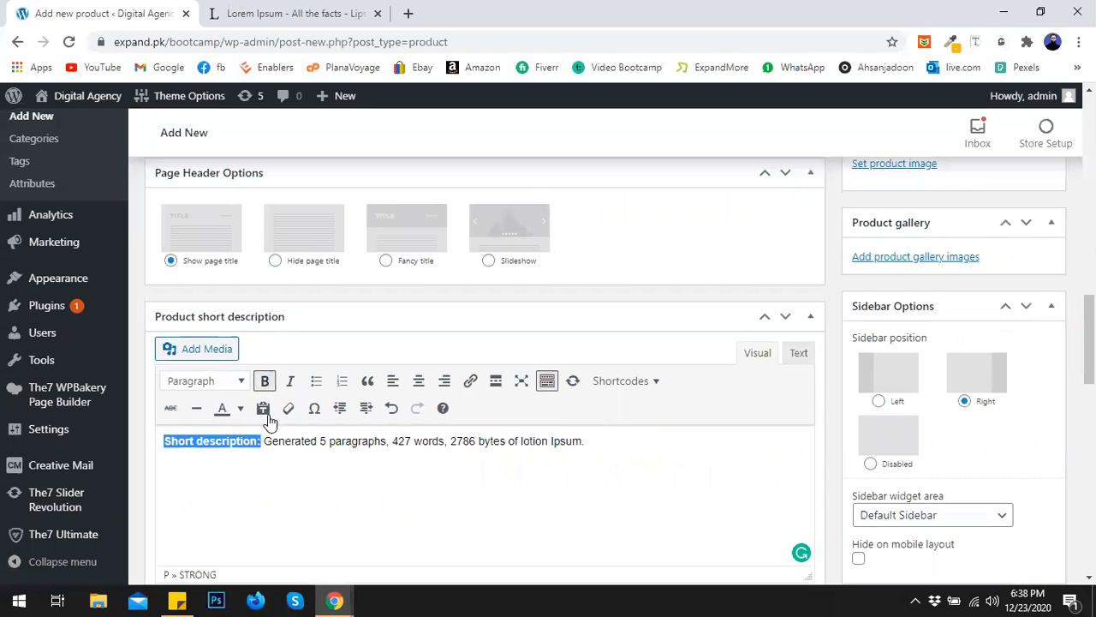
click(636, 439)
scroll(638, 424, down, 1)
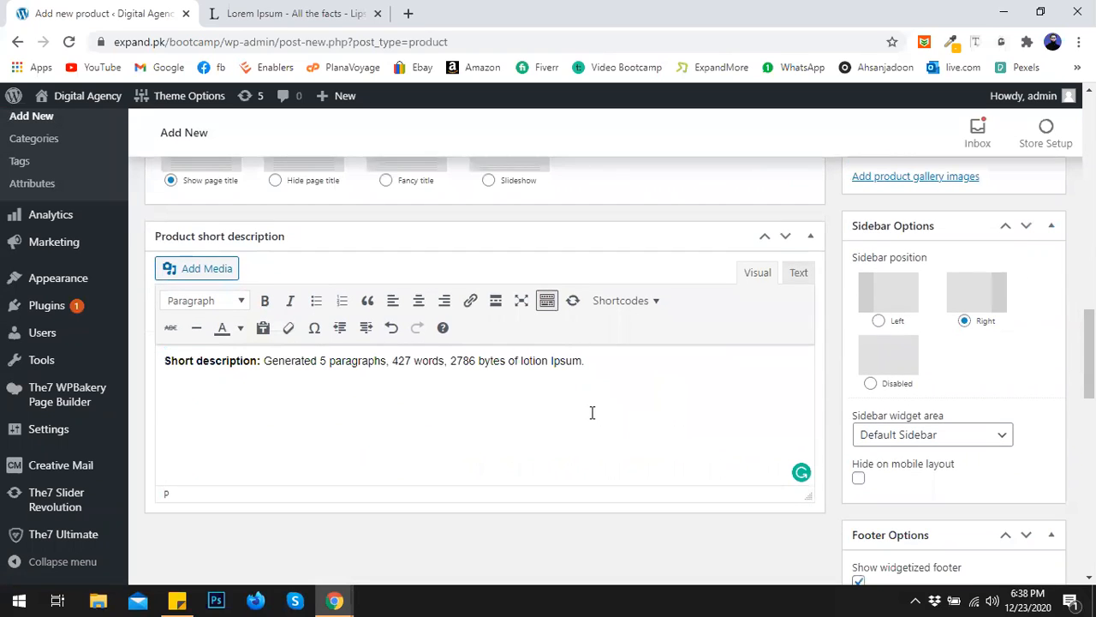
Step: Add the product tags software, lms and schools
scroll(556, 432, down, 2)
scroll(514, 447, down, 7)
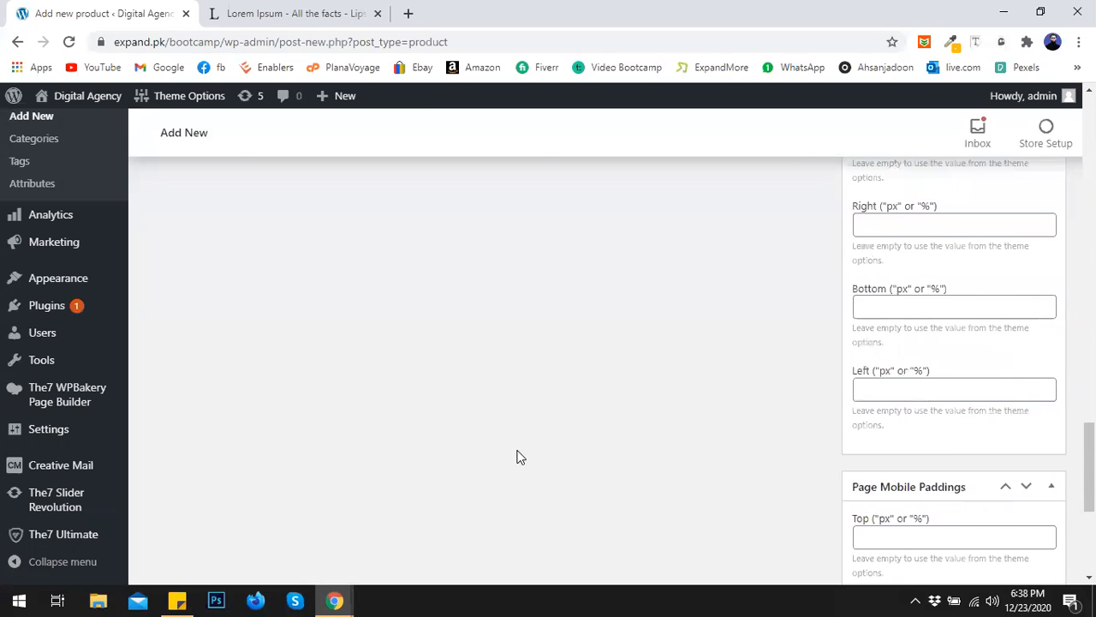
scroll(516, 455, up, 5)
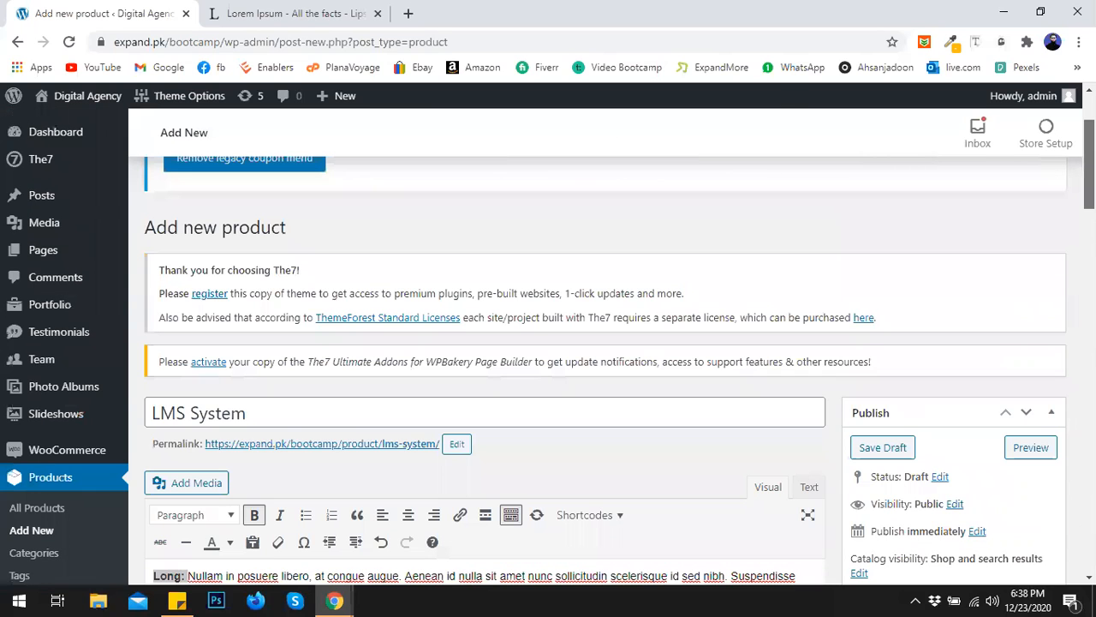
scroll(889, 296, down, 8)
click(889, 292)
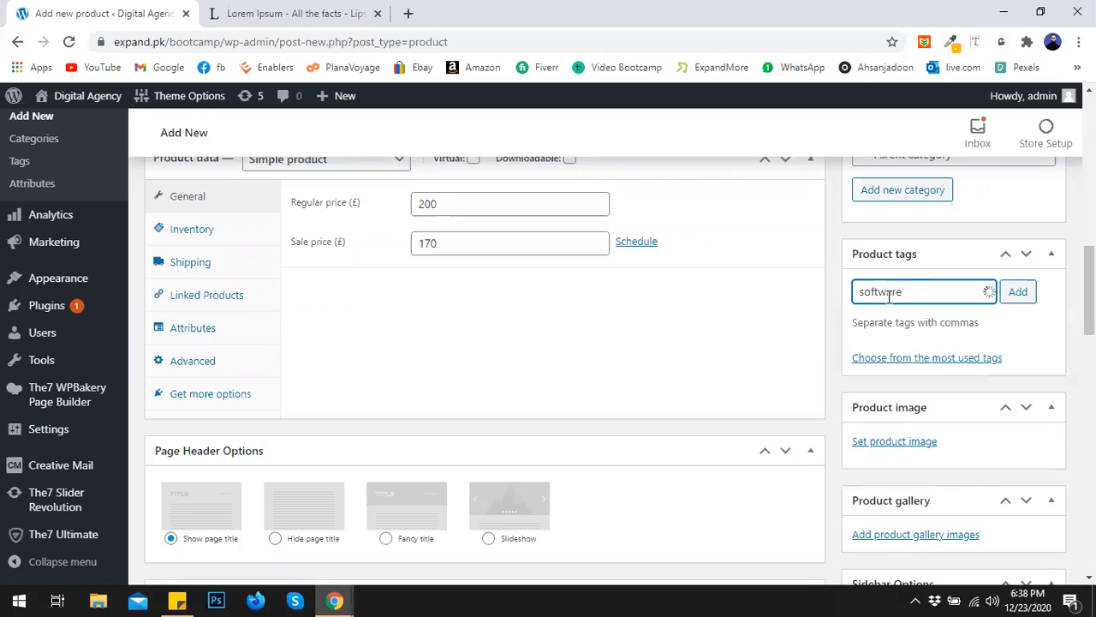
click(1017, 292)
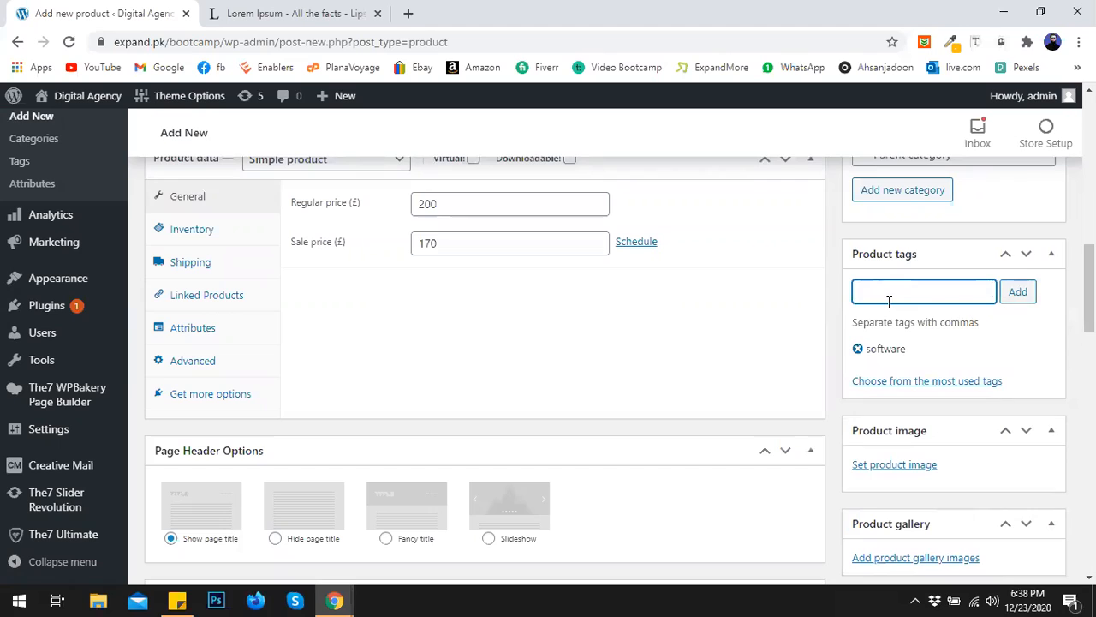
text(lms)
click(1017, 293)
text(schools)
click(1016, 295)
Step: Upload the first six scarf images from the Desktop folder "mrjeans ad" to the media library through the product image selection
scroll(984, 320, down, 1)
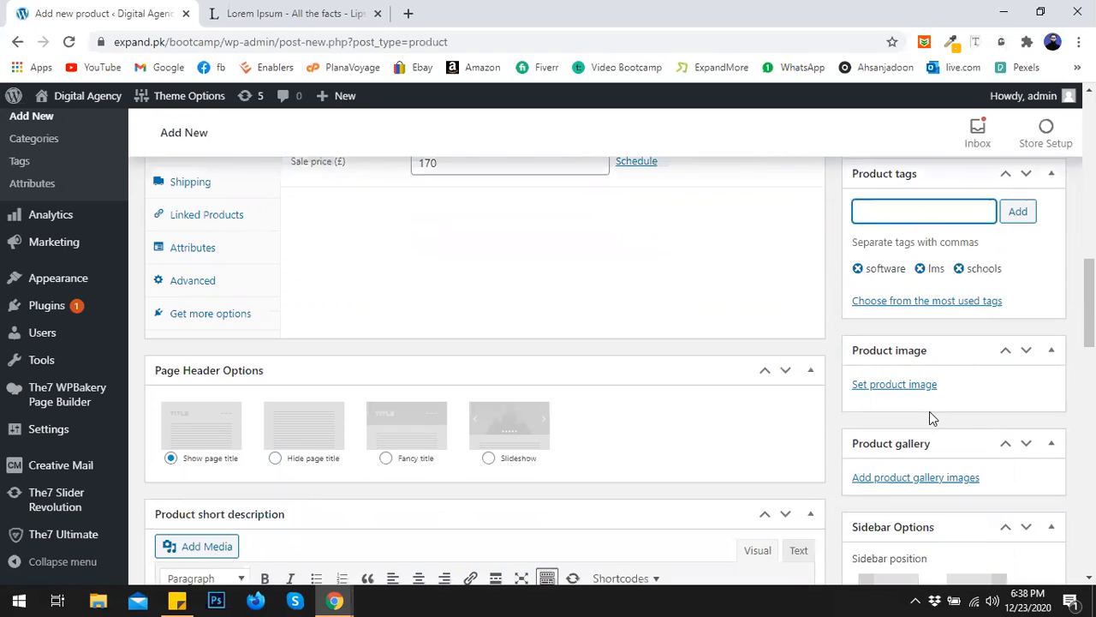
click(890, 386)
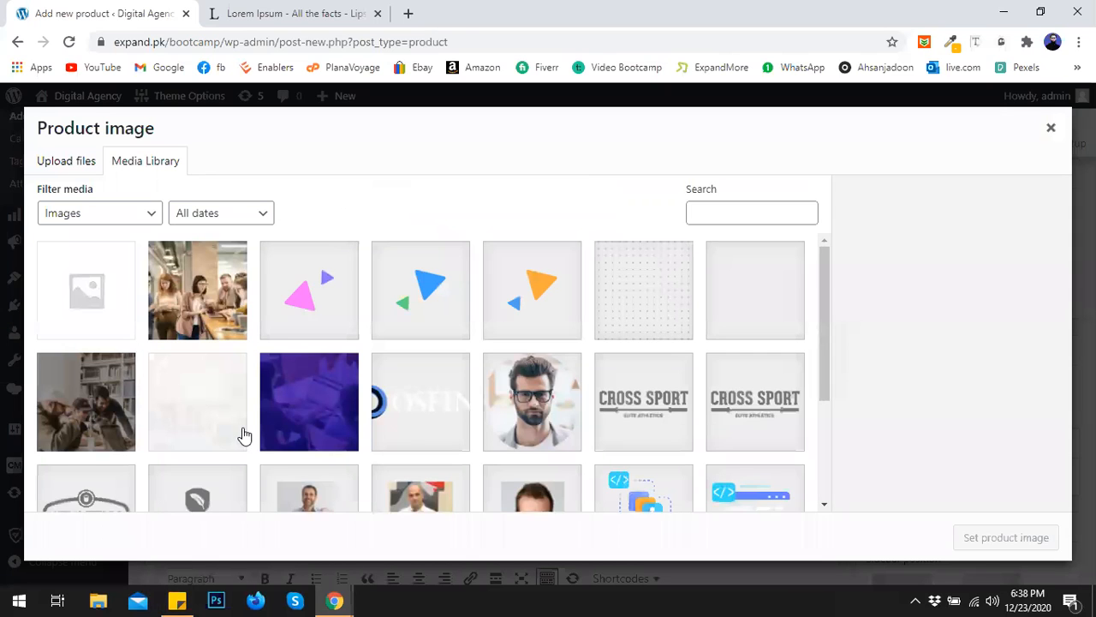
click(99, 599)
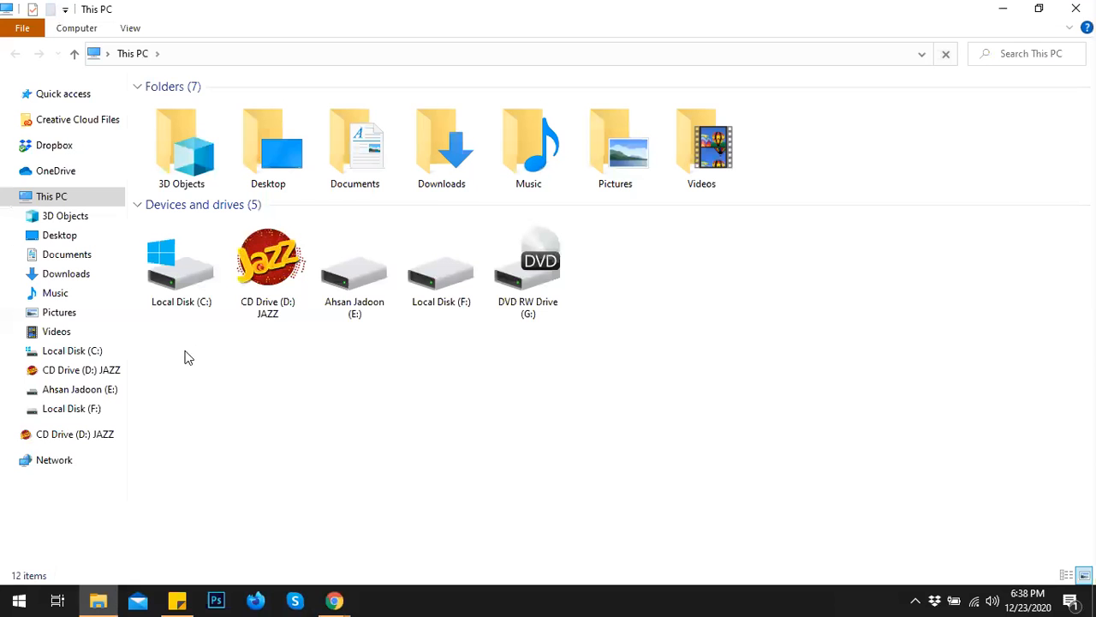
click(75, 234)
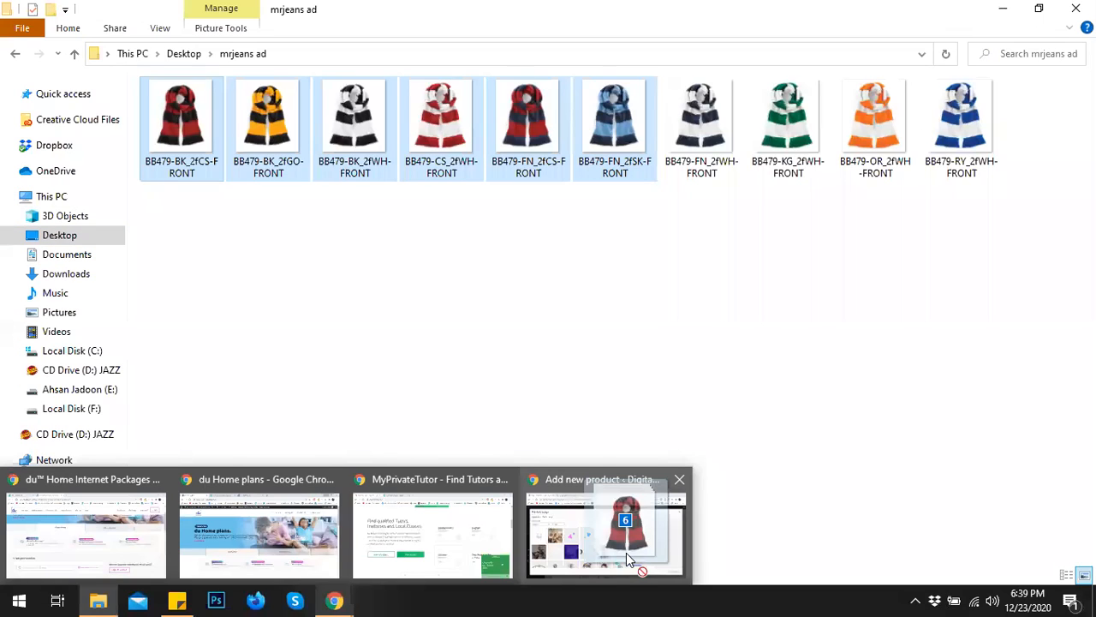
drag(626, 552, 581, 376)
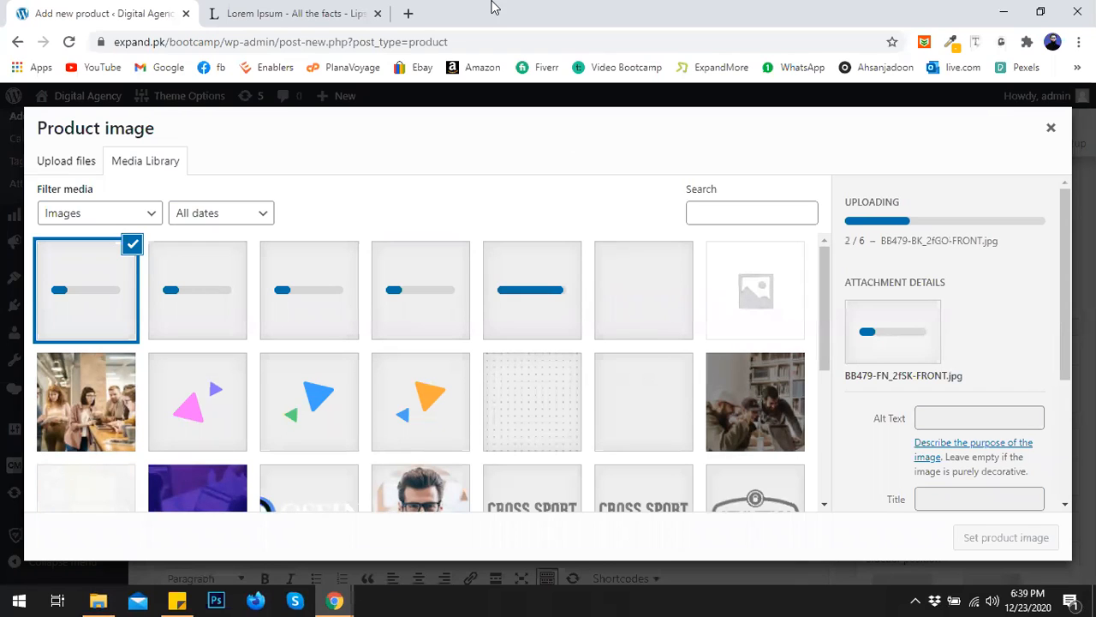
Step: Open mrjeans.com in a new browser tab
click(417, 8)
text(mr)
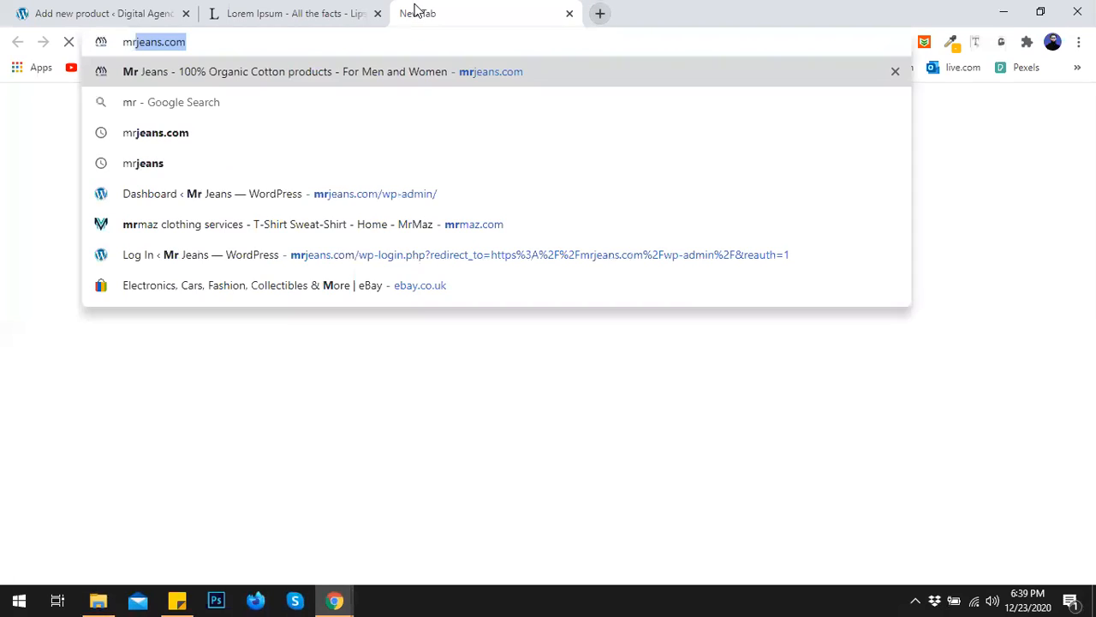
key(Return)
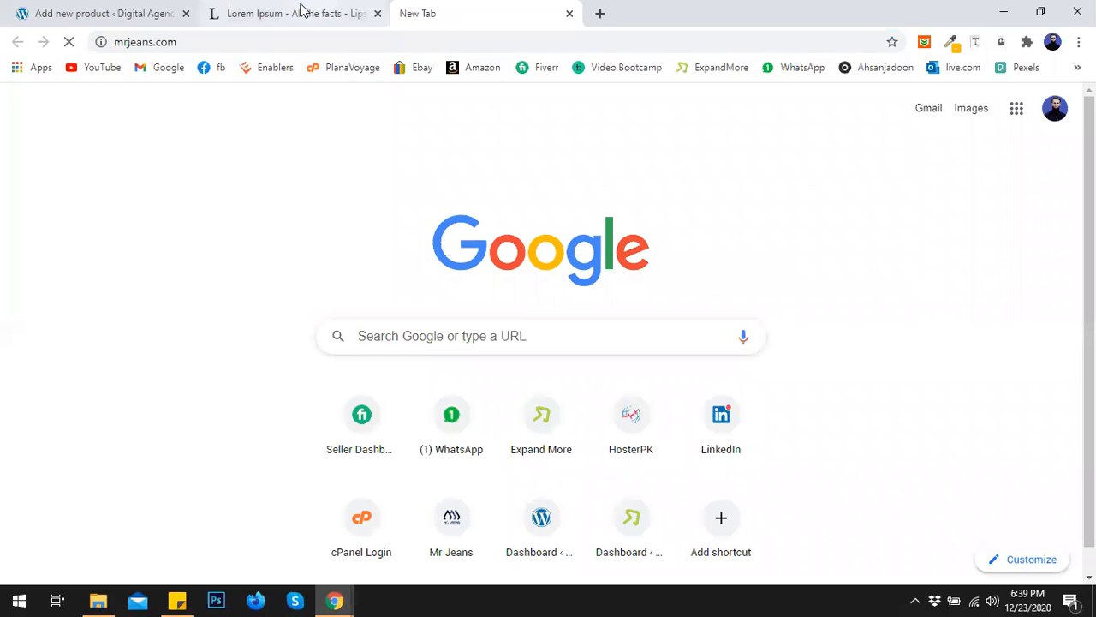
click(301, 41)
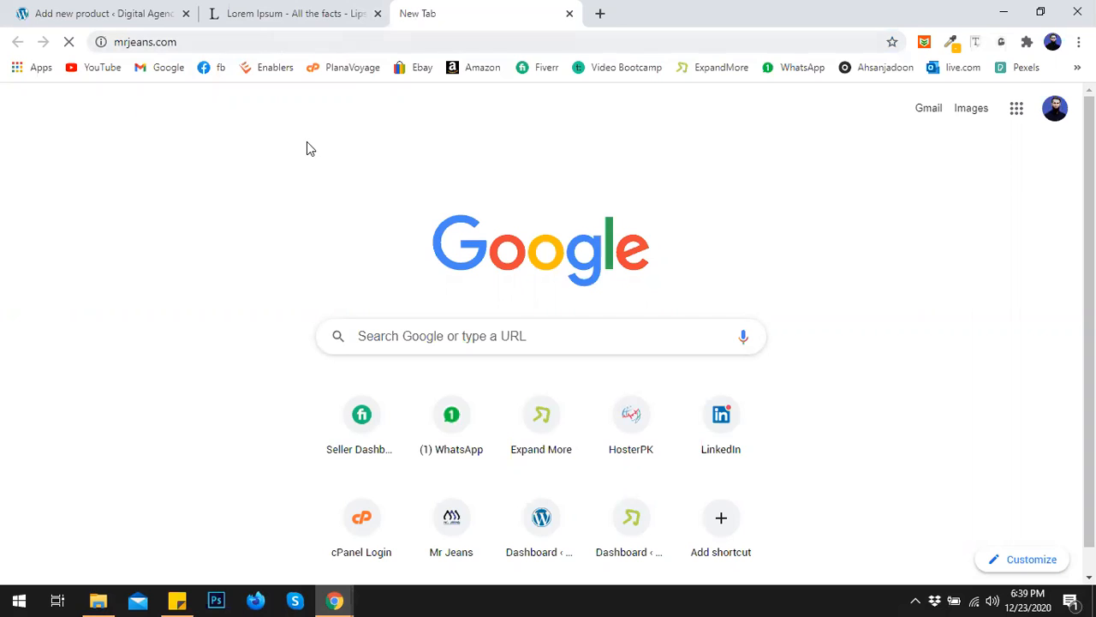
Step: Return to the LMS System product and start adding product gallery images from the media library
click(331, 19)
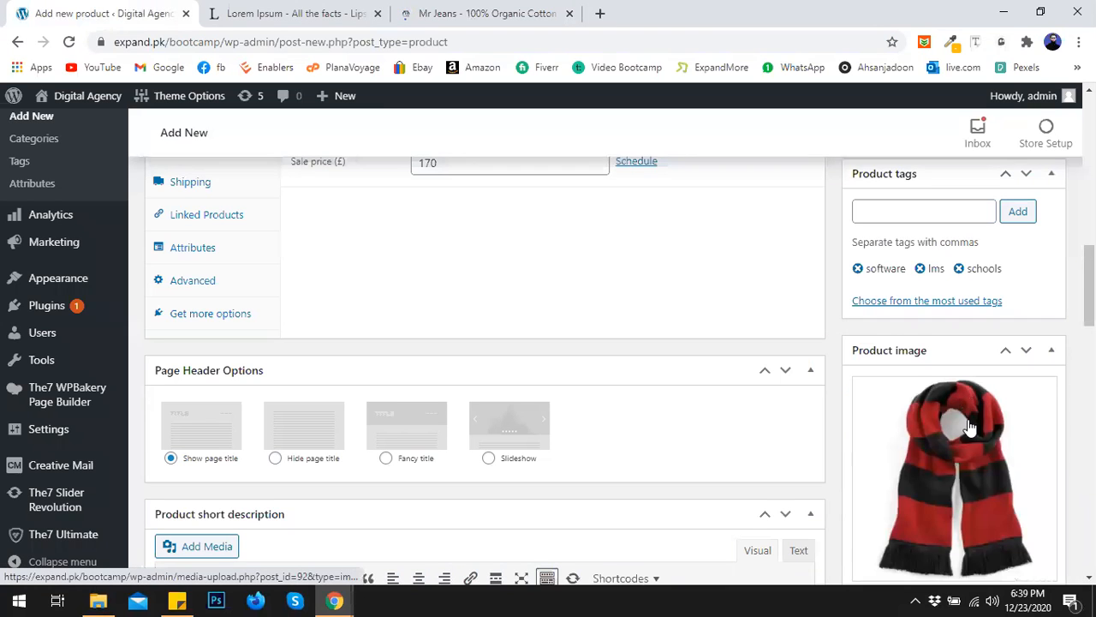
scroll(969, 427, down, 2)
scroll(925, 432, down, 2)
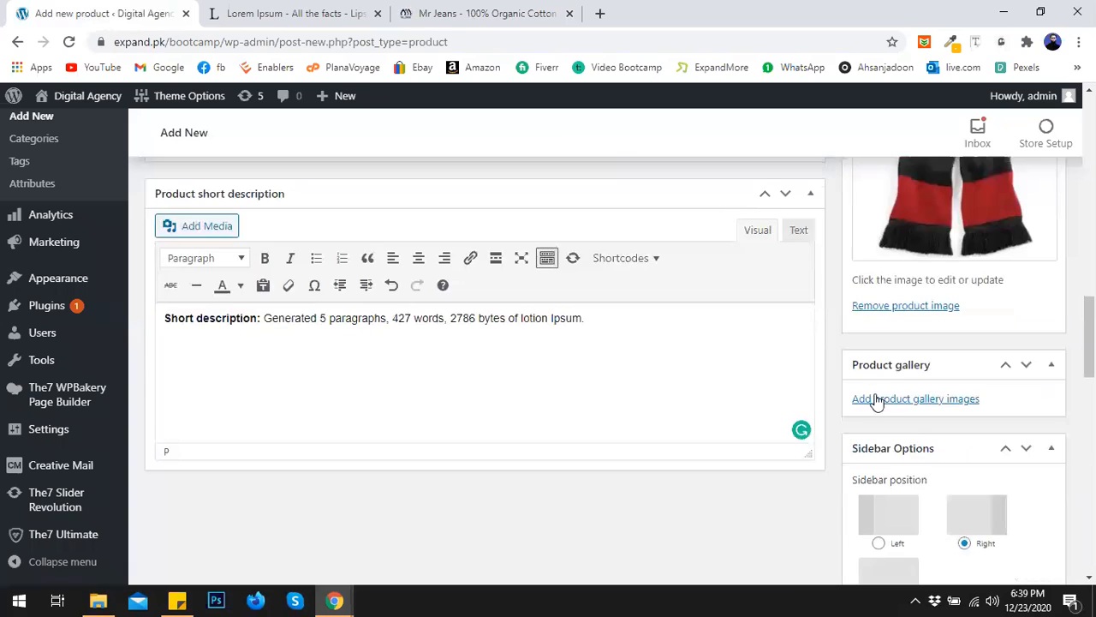
click(875, 399)
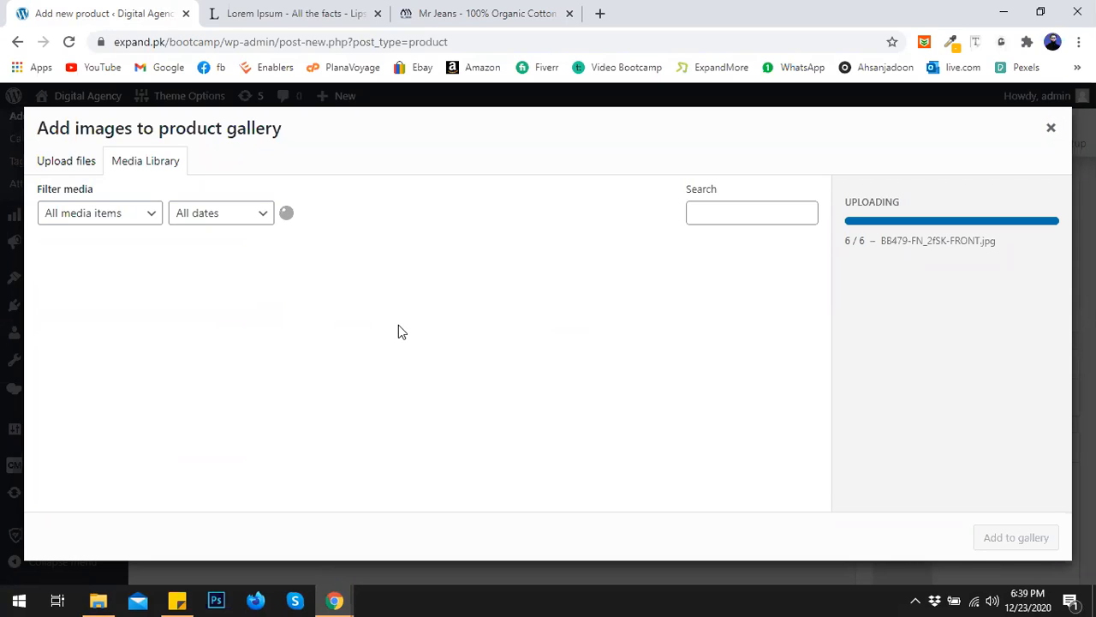
Step: Find Baseball Hoodie MJ035 under Popular Fashion on mrjeans.com and open its product page in a new tab
click(484, 13)
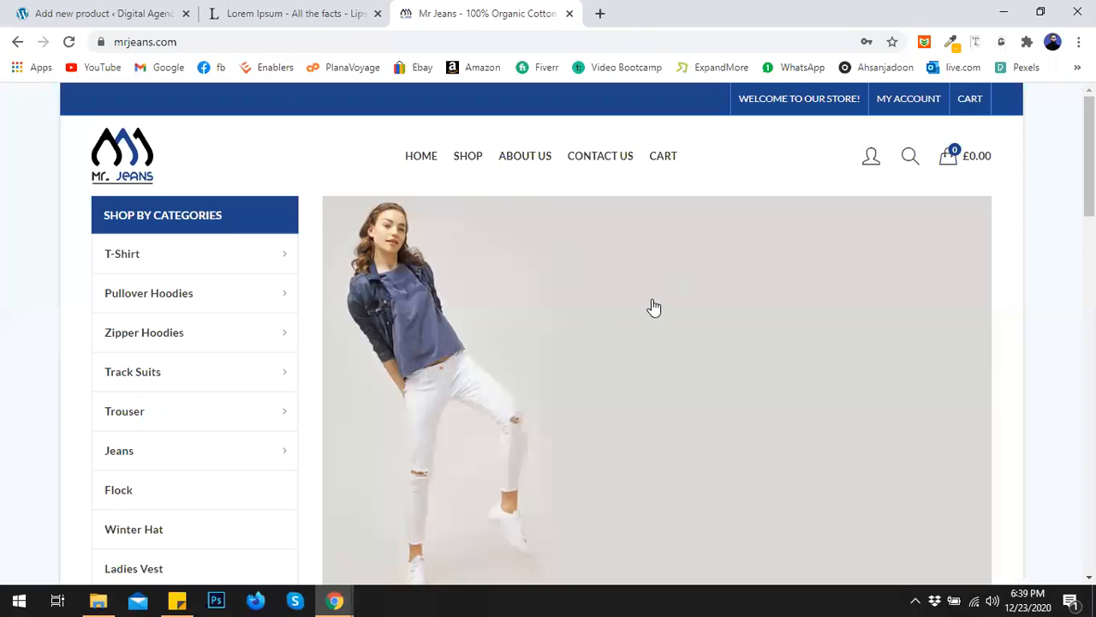
scroll(653, 306, down, 6)
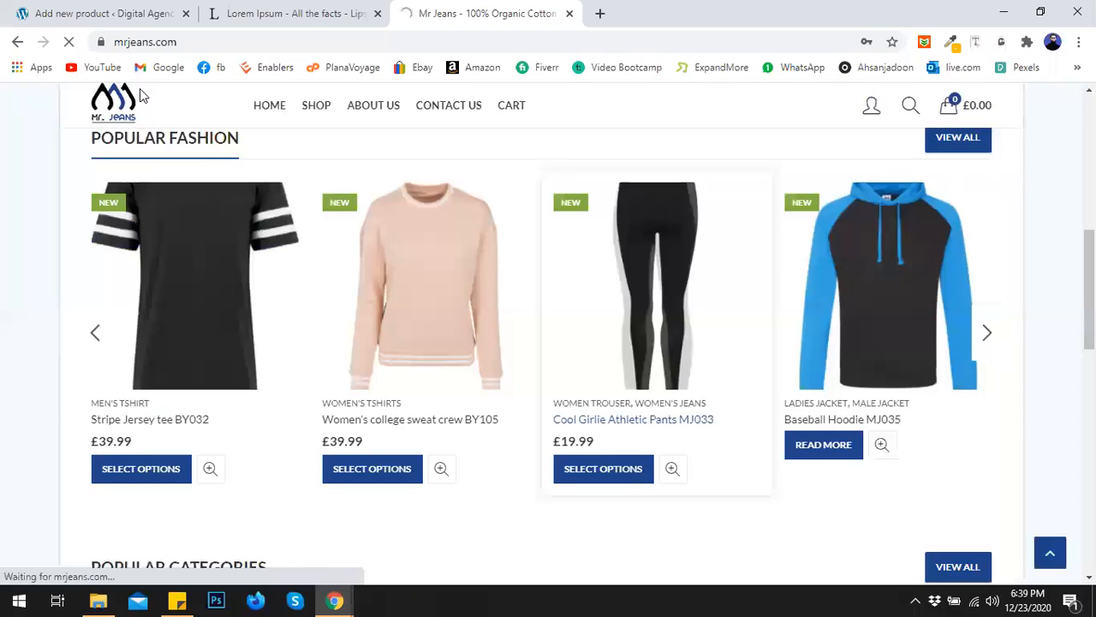
click(897, 283)
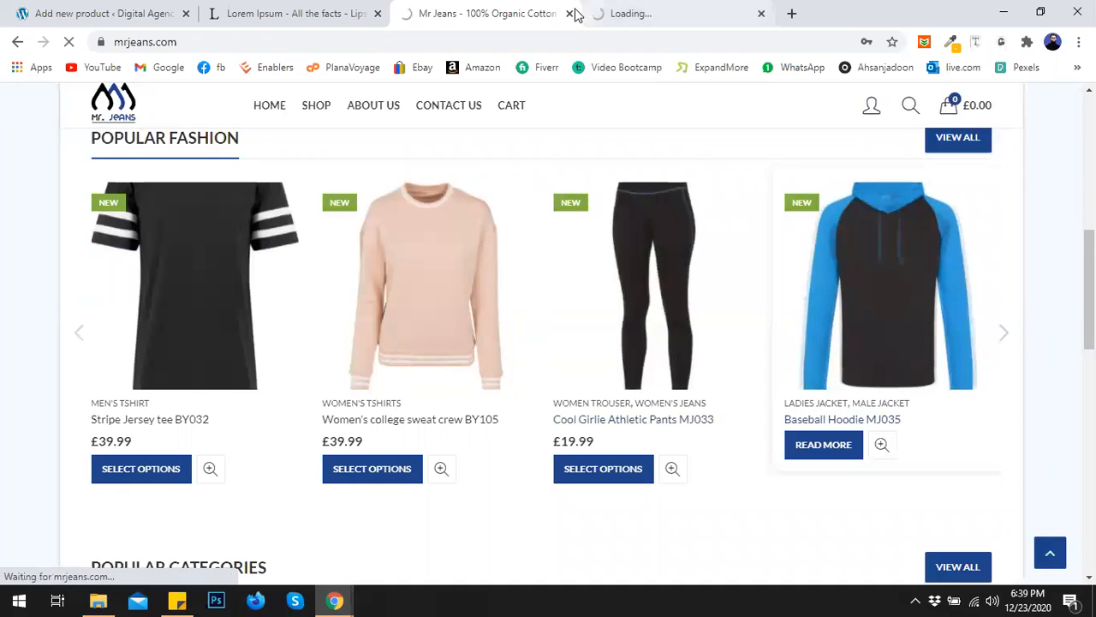
click(308, 10)
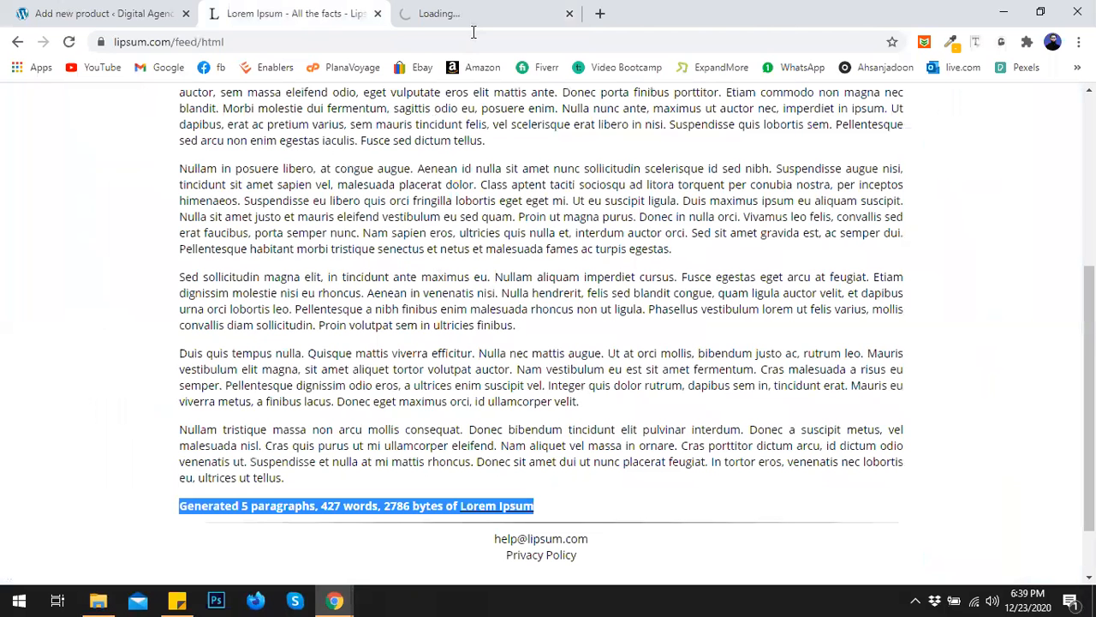
Step: Add the five uploaded scarf images to the product gallery, excluding the black-and-red scarf used as the product image
key(ctrl+shift+Tab)
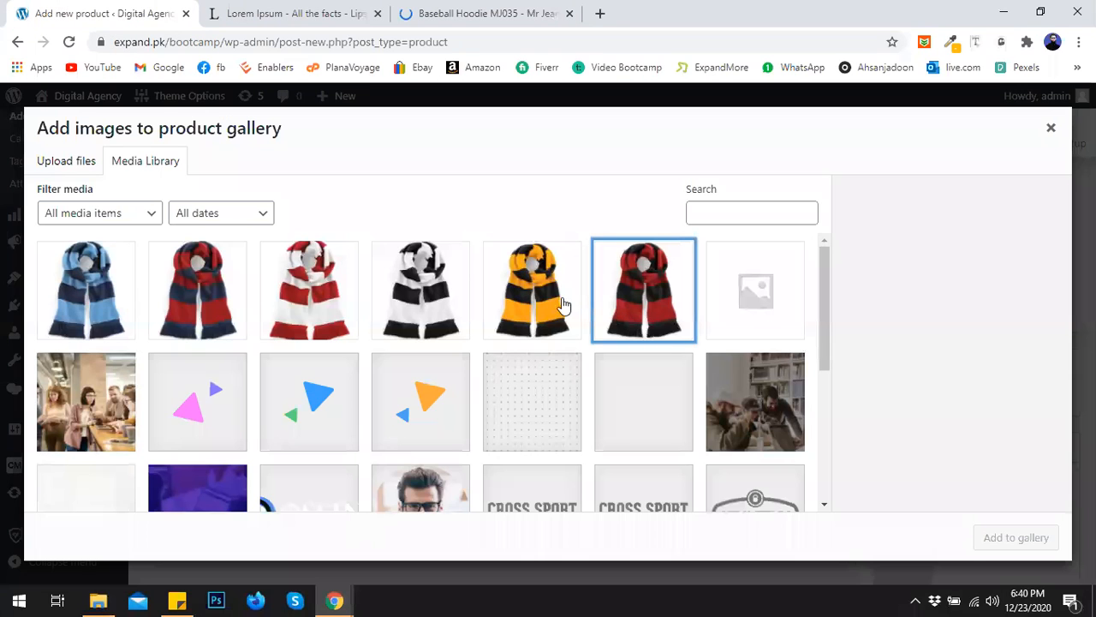
shift+click(133, 288)
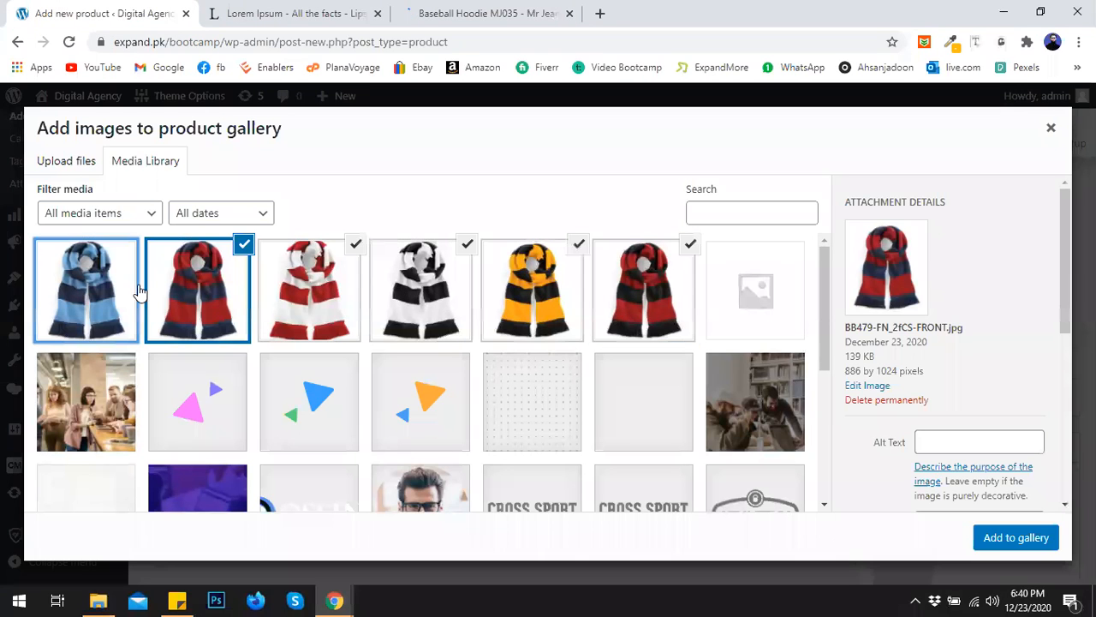
click(610, 315)
click(689, 248)
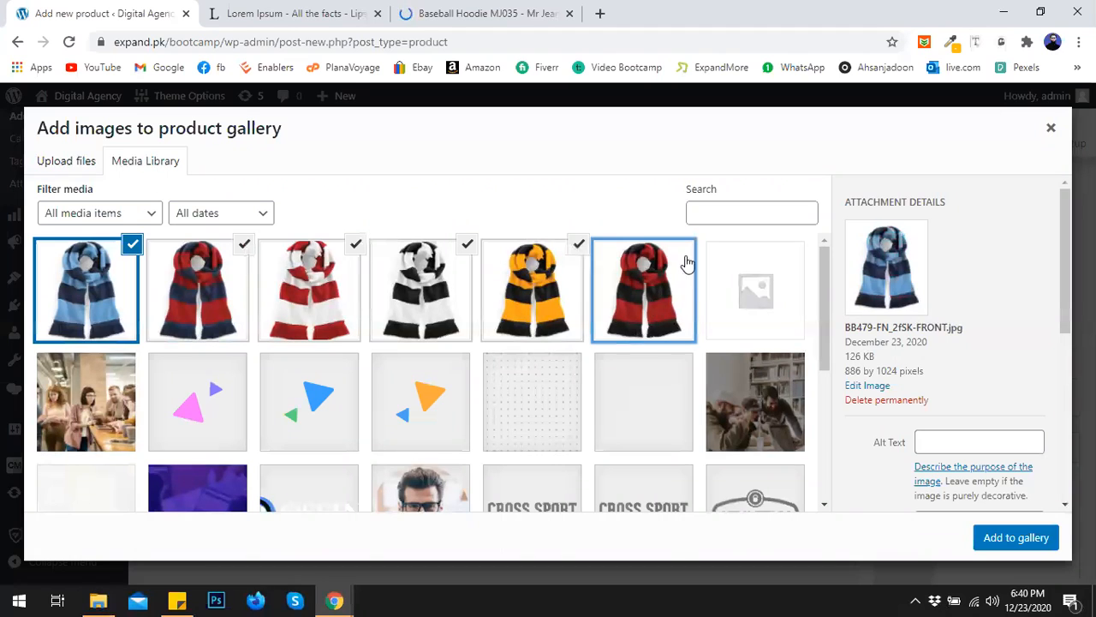
click(1016, 538)
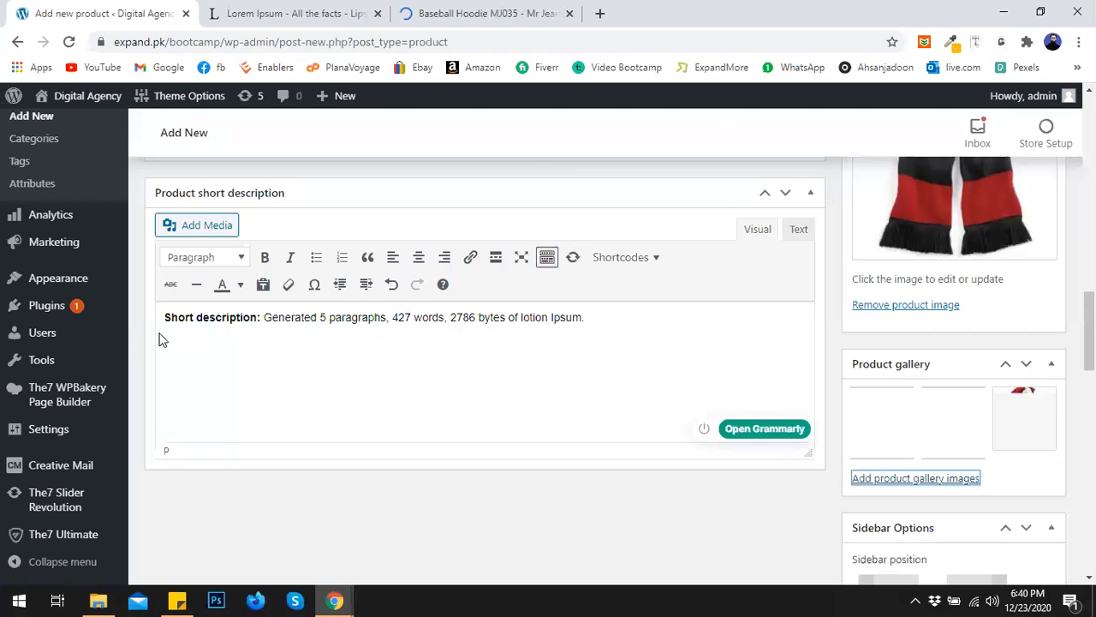
Step: View alternative images in the Baseball Hoodie MJ035 product gallery on mrjeans.com
key(ctrl+shift+Tab)
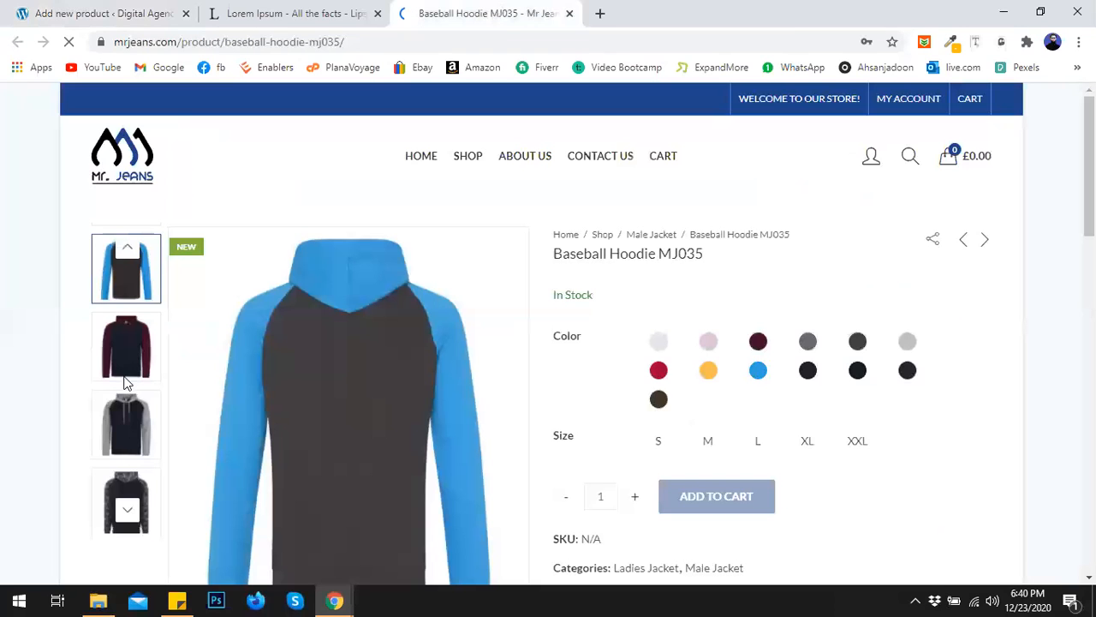
click(117, 451)
click(117, 450)
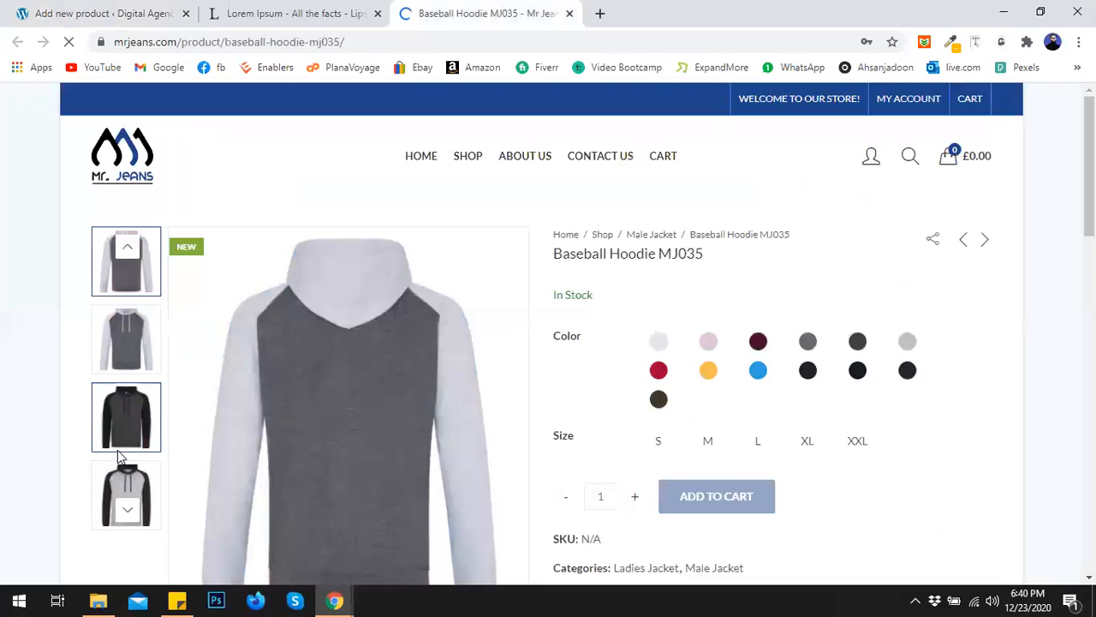
Step: Set the LMS System product's sidebar position to Disabled
click(283, 10)
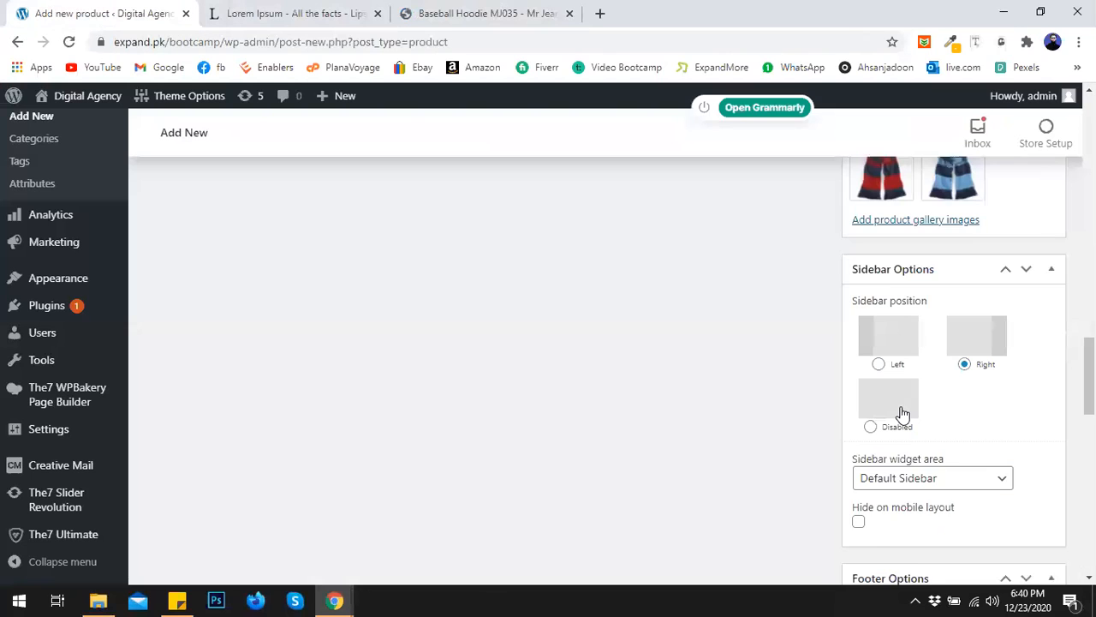
click(904, 415)
scroll(969, 397, down, 1)
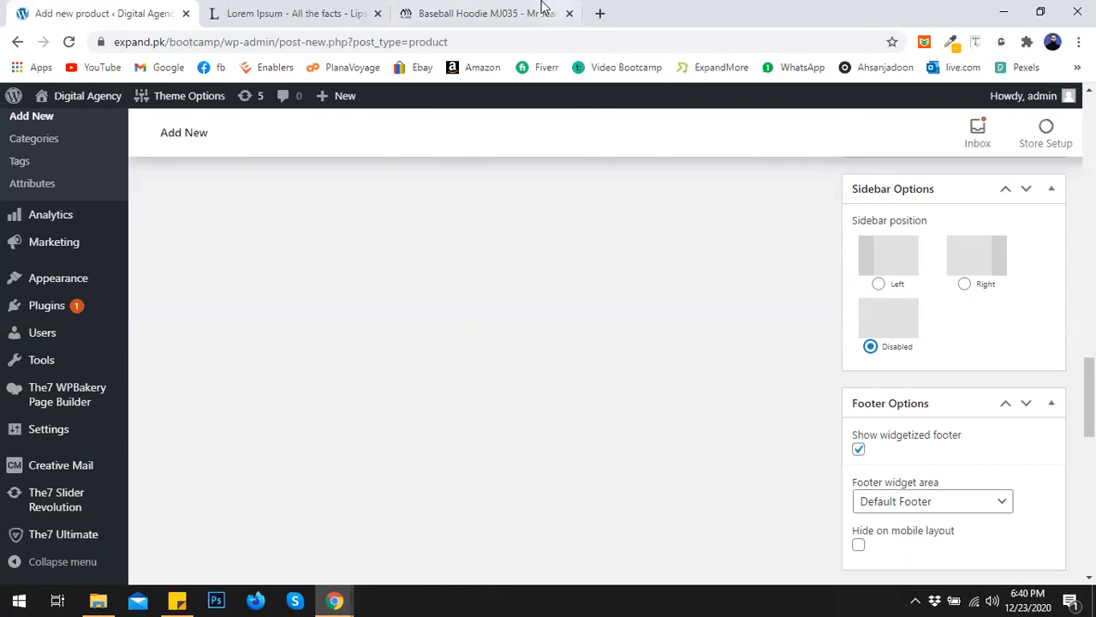
Step: Examine the full-width description section on the Baseball Hoodie MJ035 product page
click(513, 13)
scroll(887, 452, down, 3)
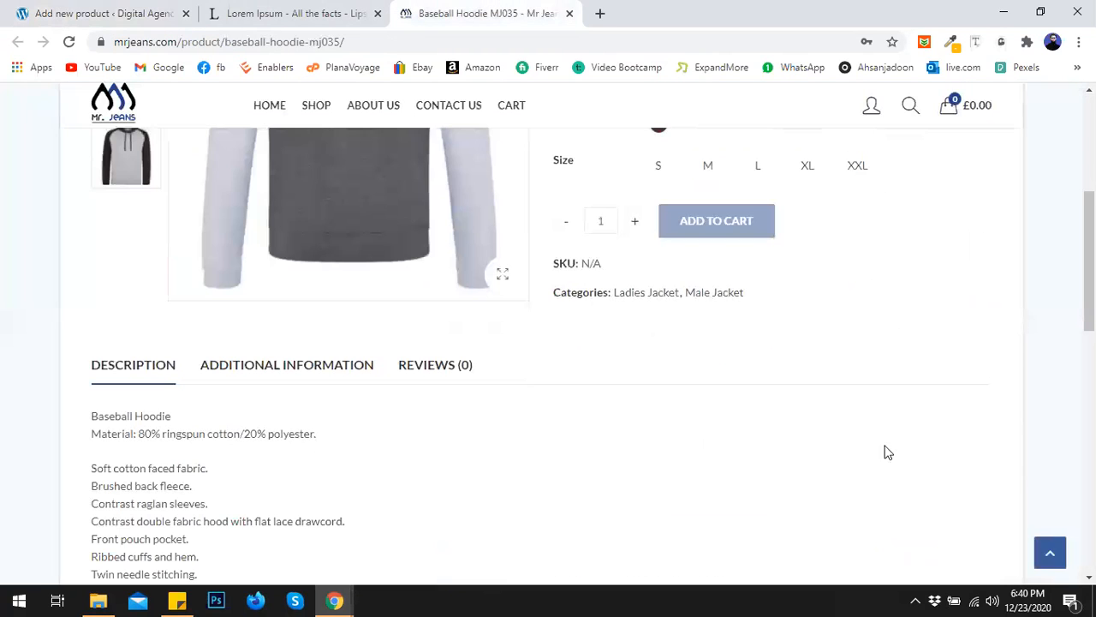
scroll(1017, 280, down, 1)
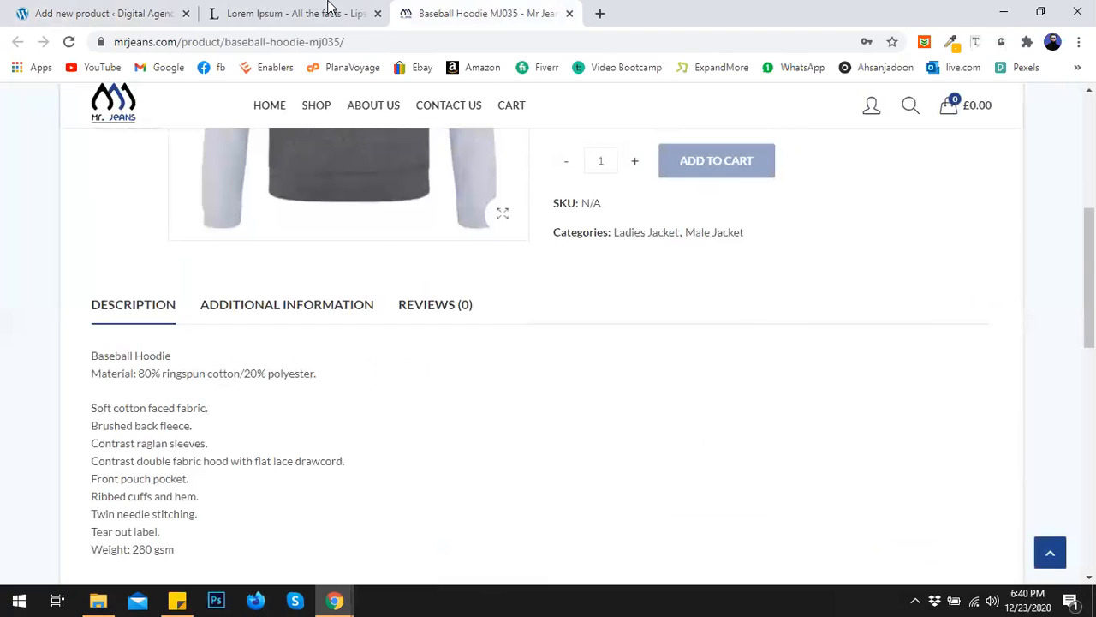
click(330, 10)
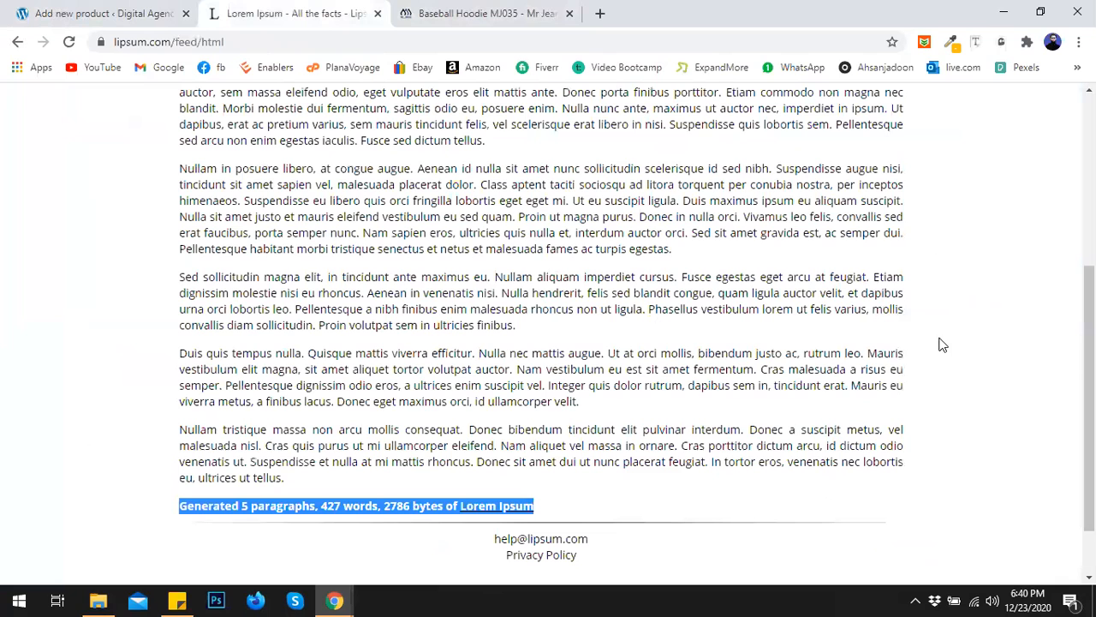
Step: Review the footer options, page paddings and mobile page paddings of the LMS System product
key(ctrl+shift+Tab)
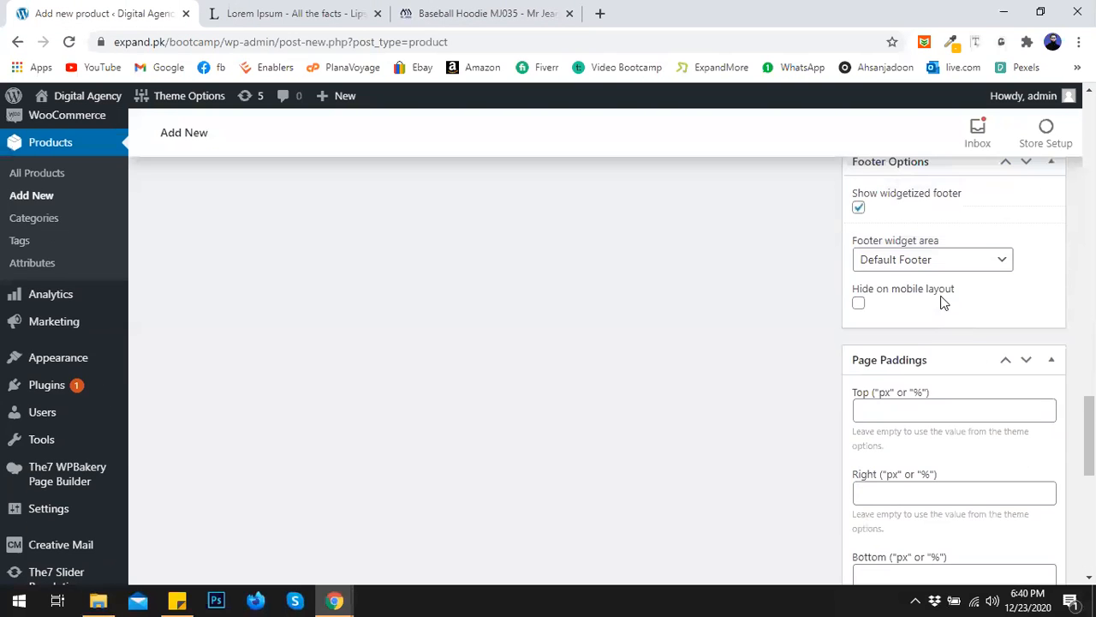
scroll(942, 355, down, 6)
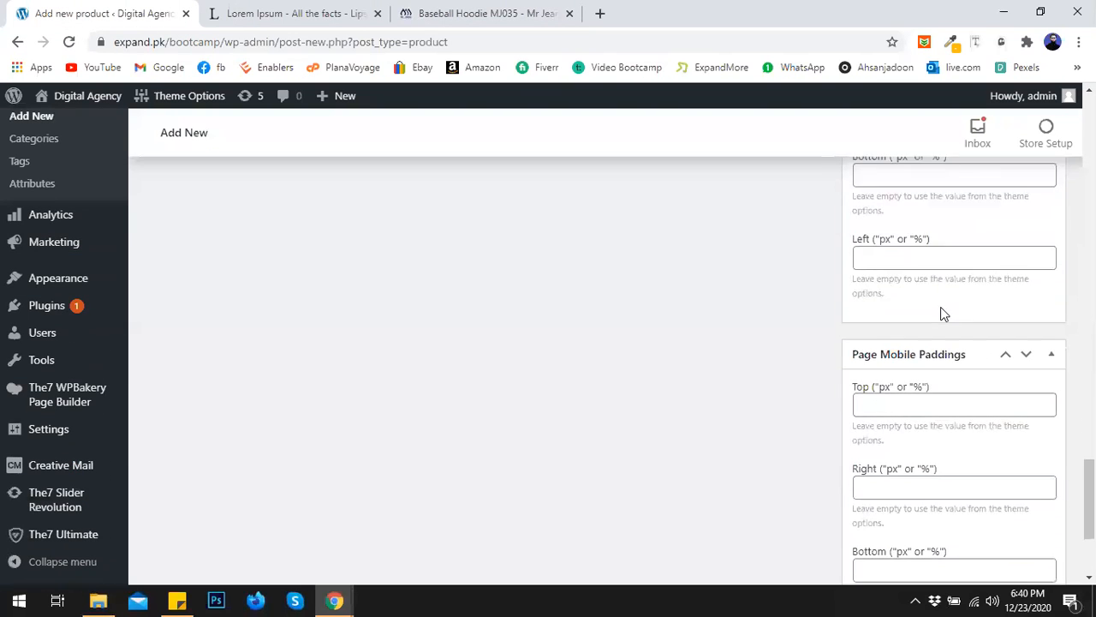
scroll(942, 317, up, 10)
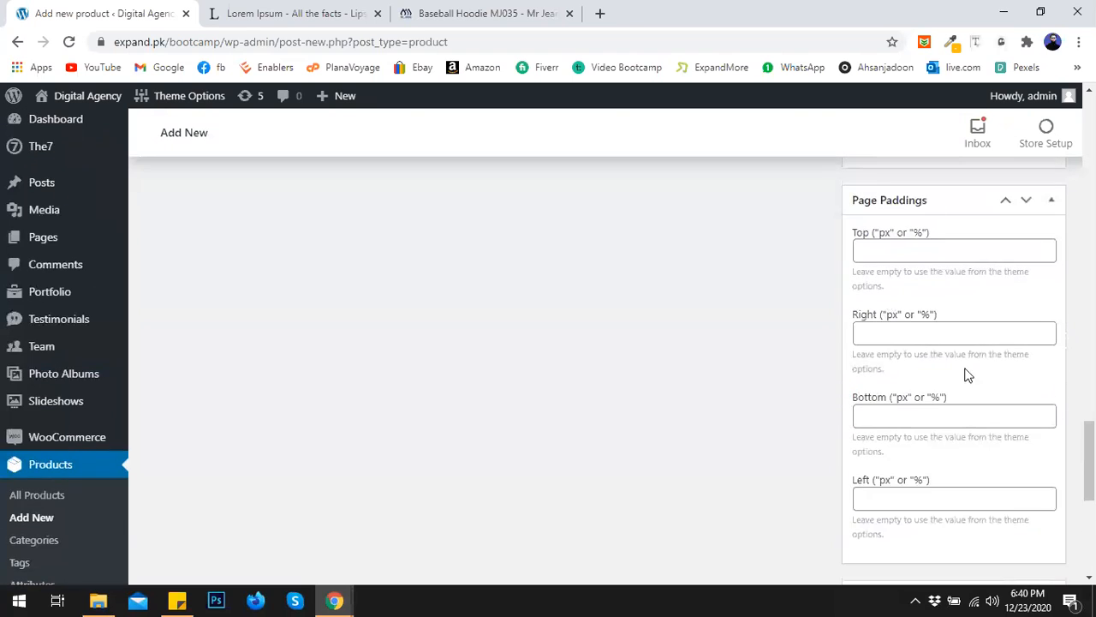
scroll(942, 342, down, 5)
scroll(942, 342, up, 12)
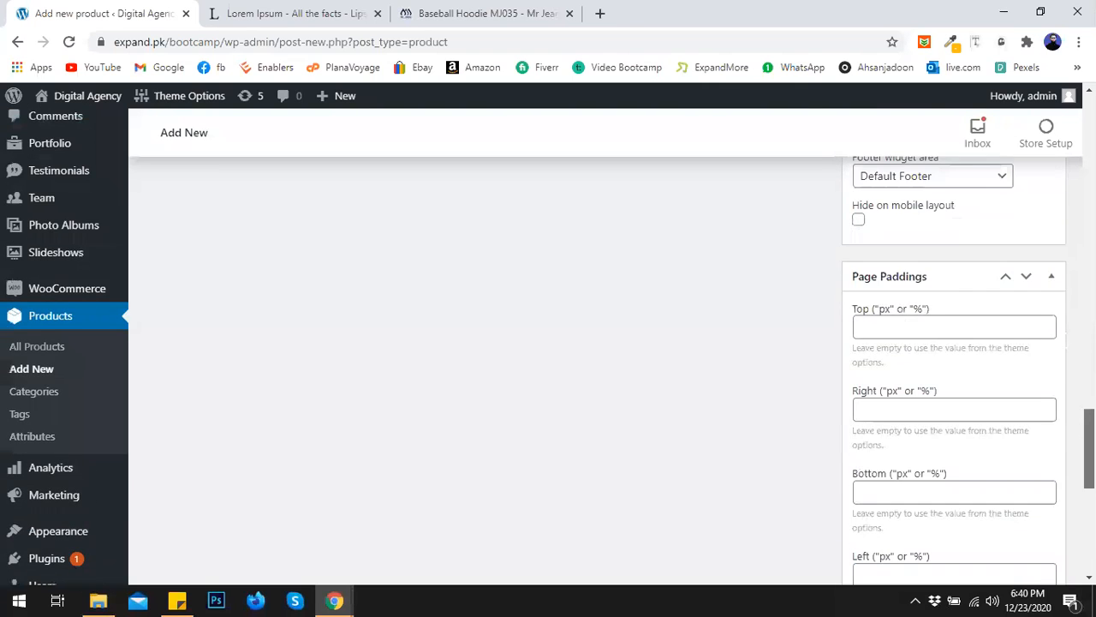
scroll(600, 368, up, 2)
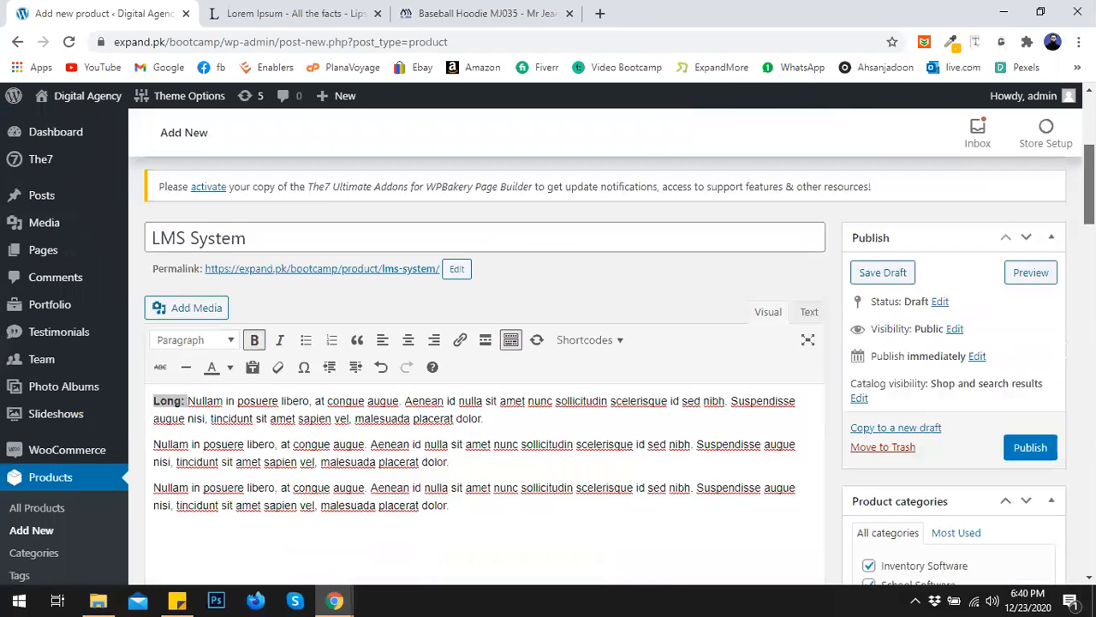
Step: Review the product's long description, prices, available product types, page header options, short description and gallery
scroll(548, 343, down, 5)
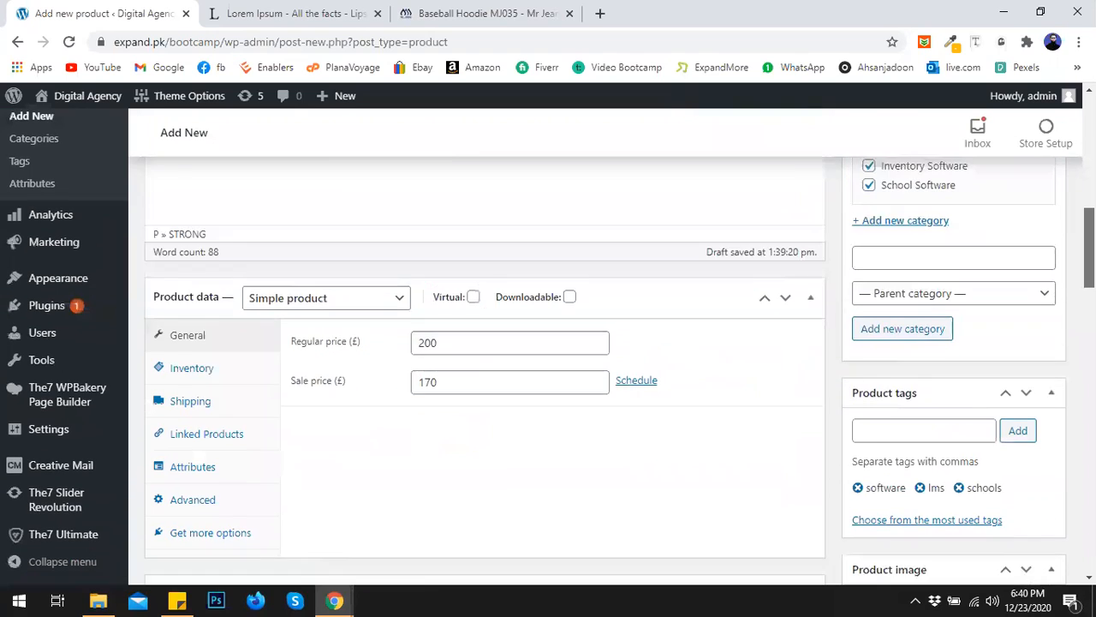
scroll(548, 342, up, 3)
scroll(548, 343, up, 2)
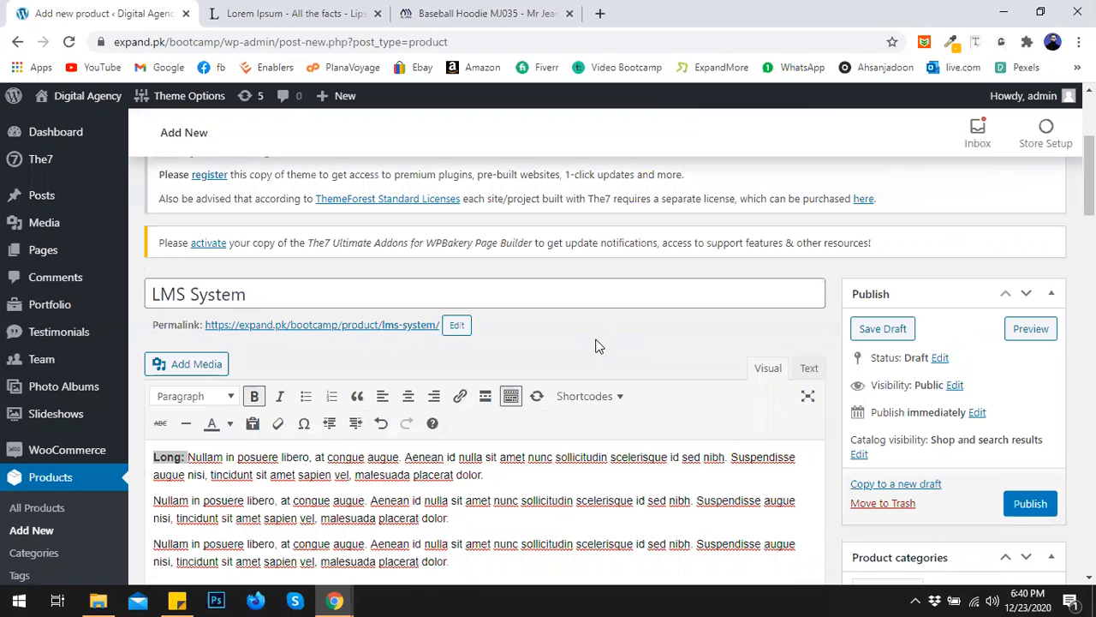
scroll(593, 347, down, 2)
scroll(588, 351, down, 1)
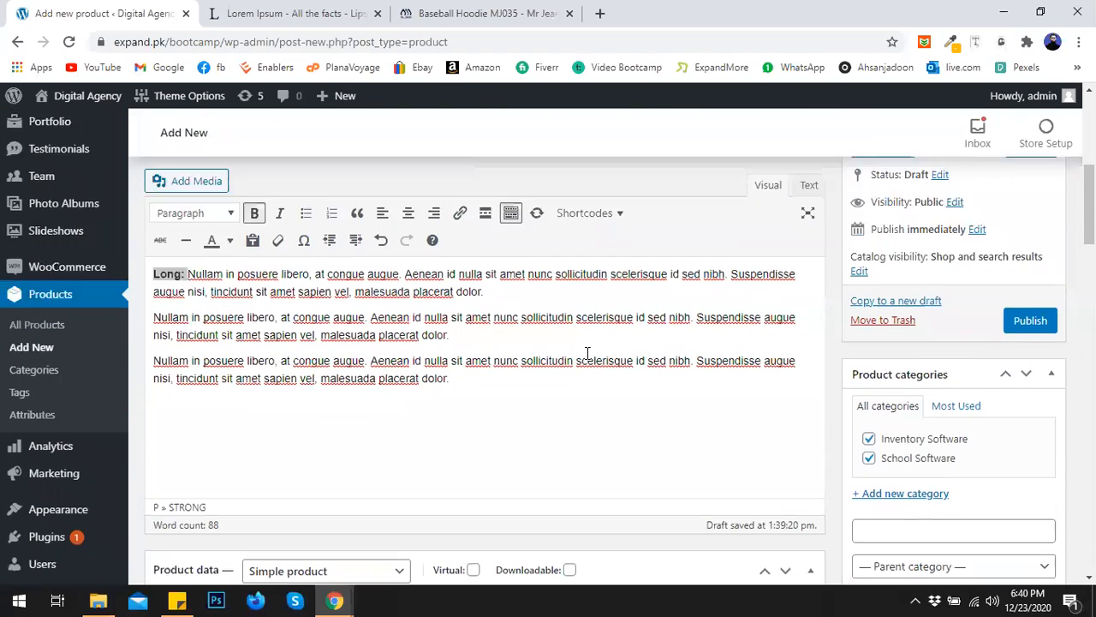
scroll(591, 338, down, 2)
scroll(602, 292, down, 1)
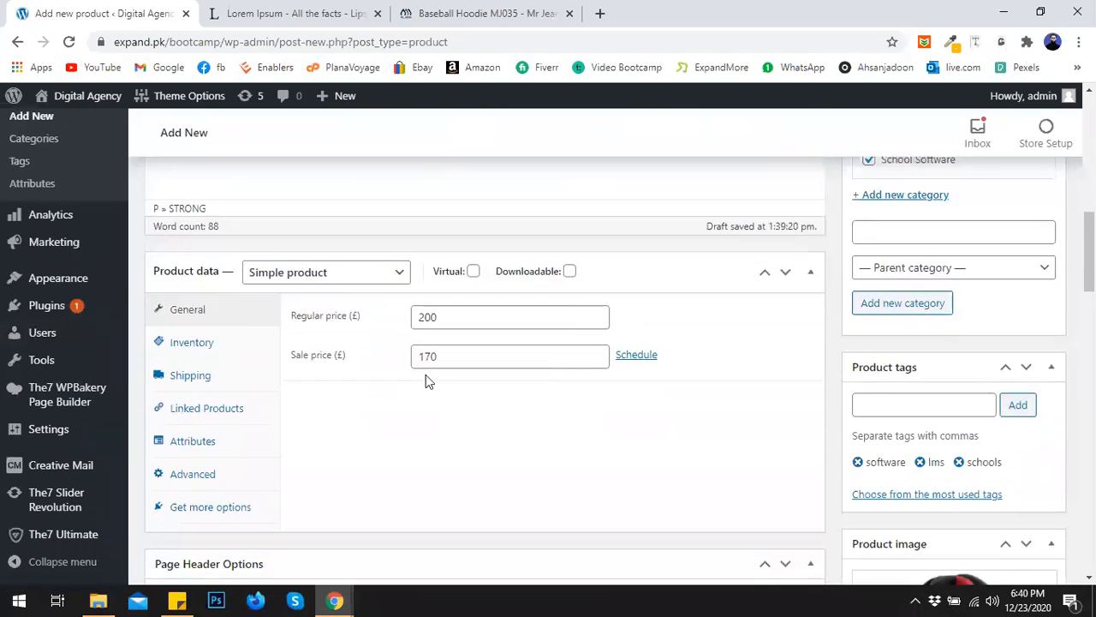
click(313, 273)
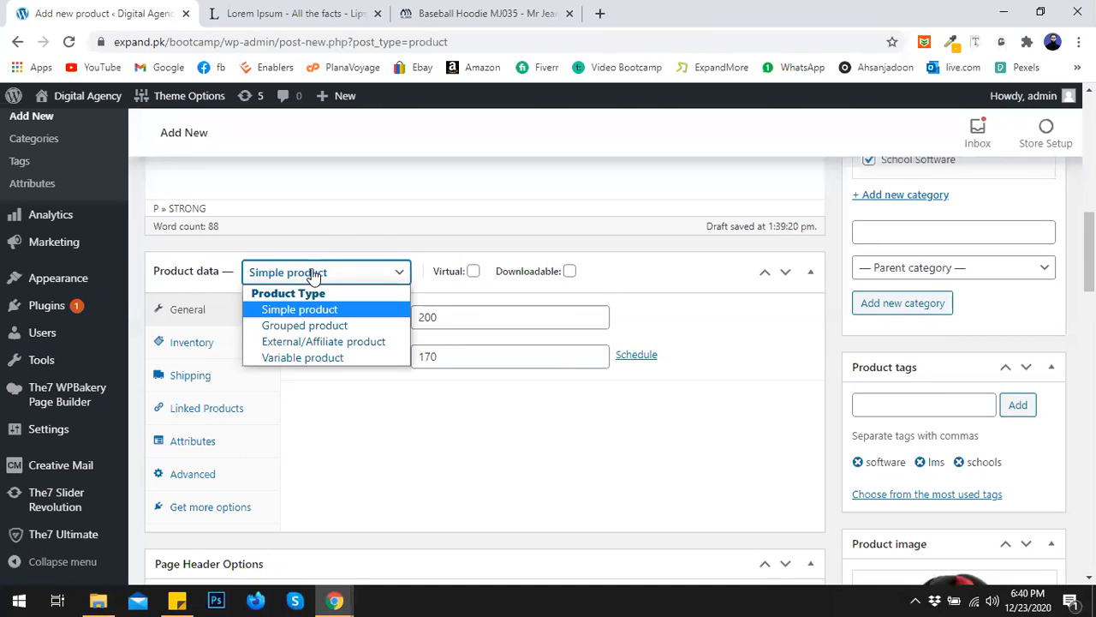
click(314, 272)
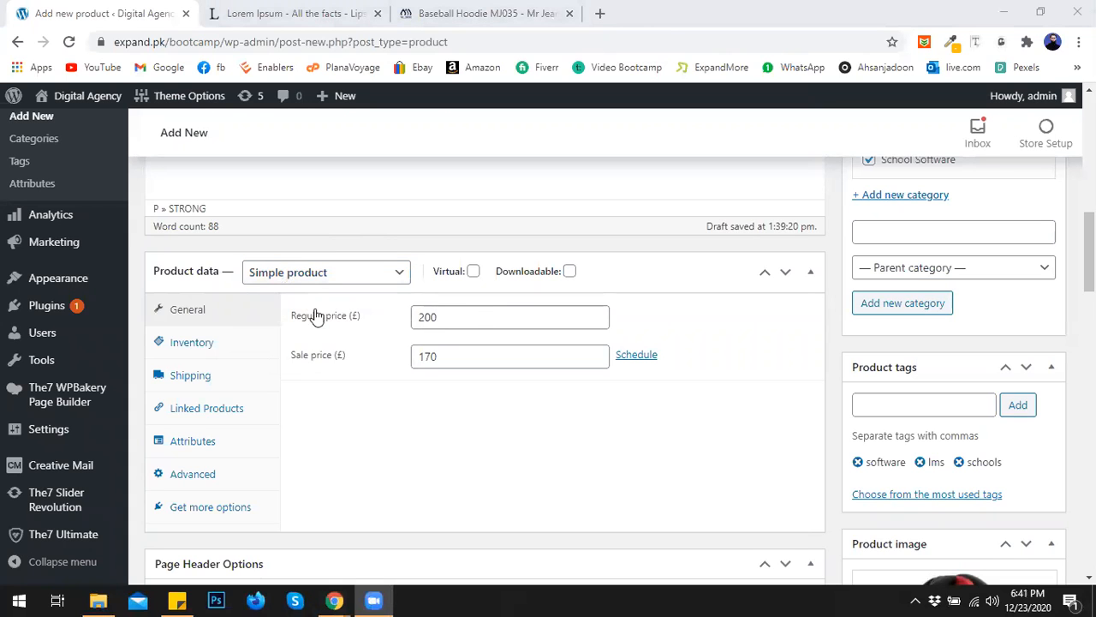
scroll(441, 393, down, 4)
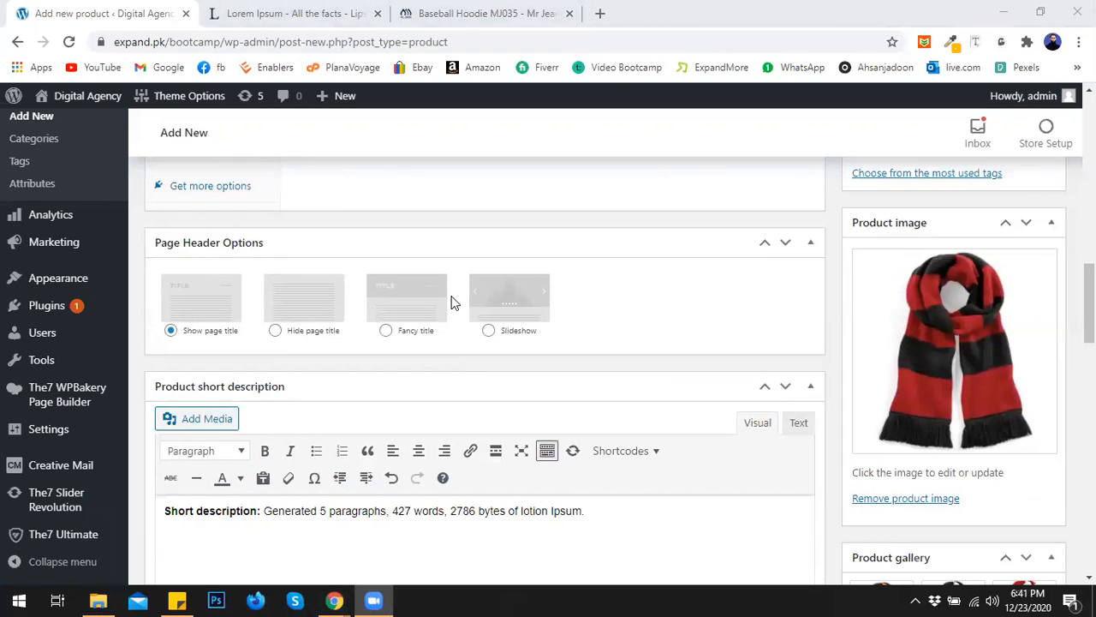
scroll(325, 305, down, 2)
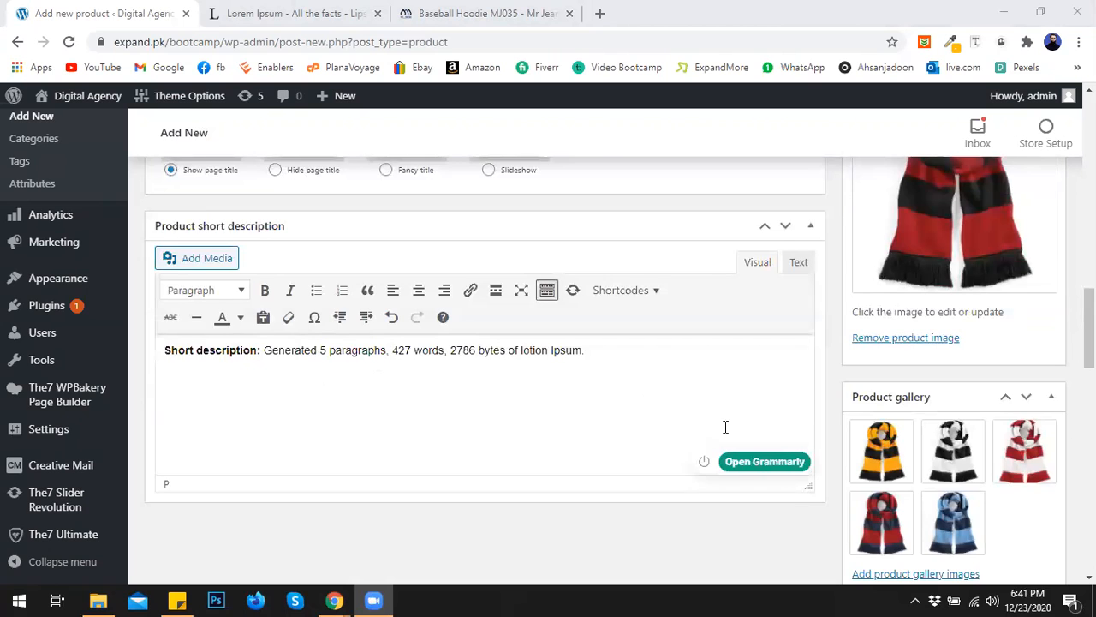
Step: Remove the LMS System product from the Inventory Software category
scroll(993, 485, up, 10)
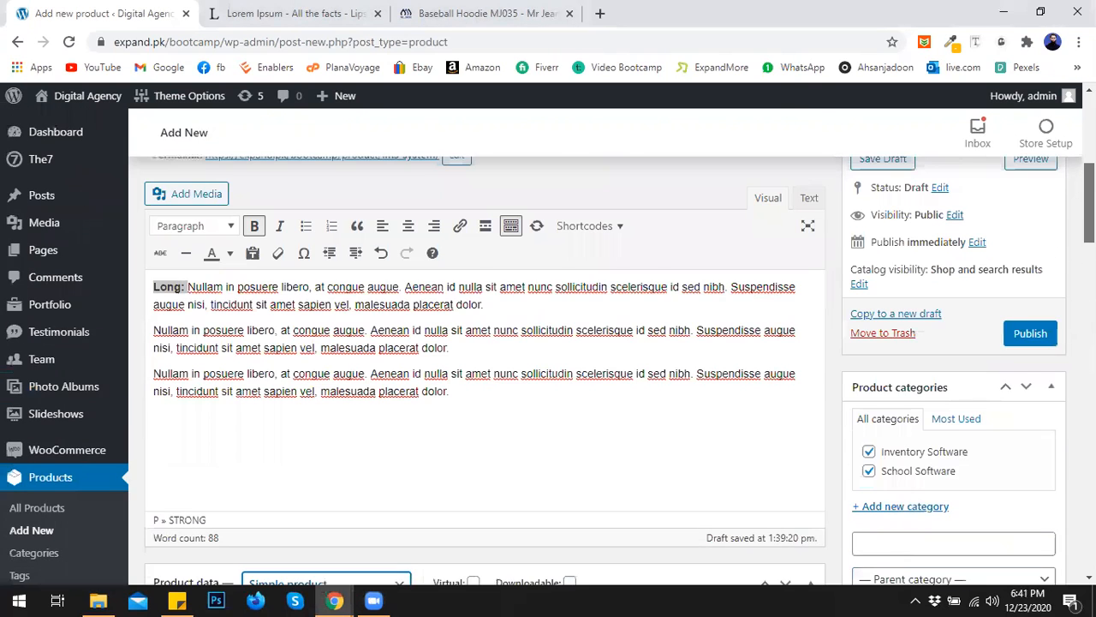
scroll(890, 296, down, 2)
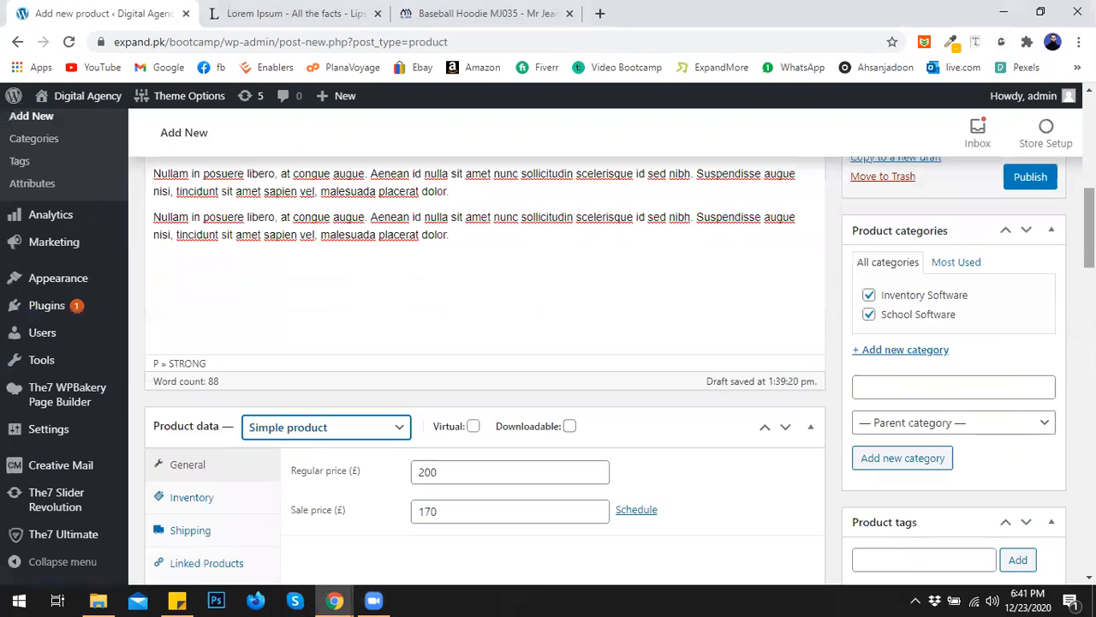
click(869, 294)
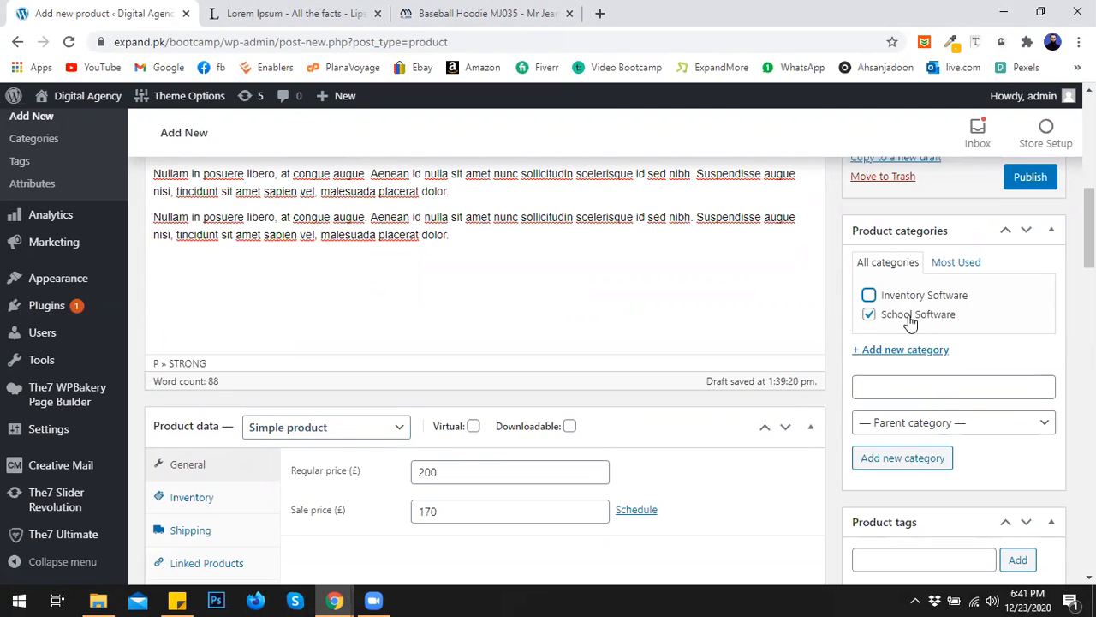
scroll(993, 319, down, 4)
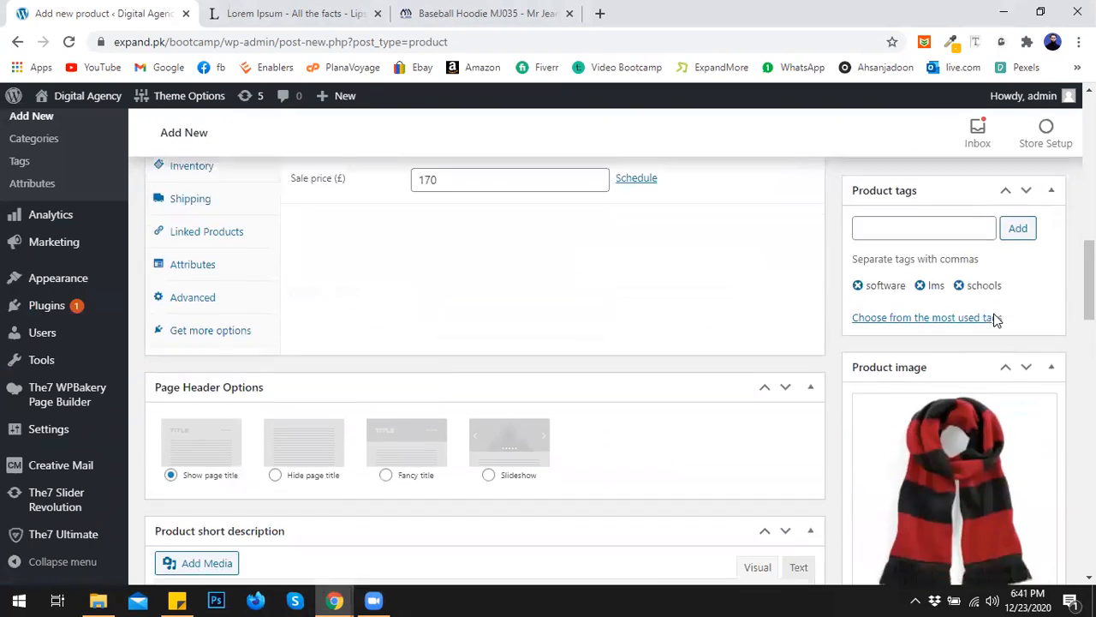
Step: Check the LMS System product's tags, images, sidebar and description settings, and publish the product
scroll(993, 319, down, 3)
scroll(921, 309, up, 1)
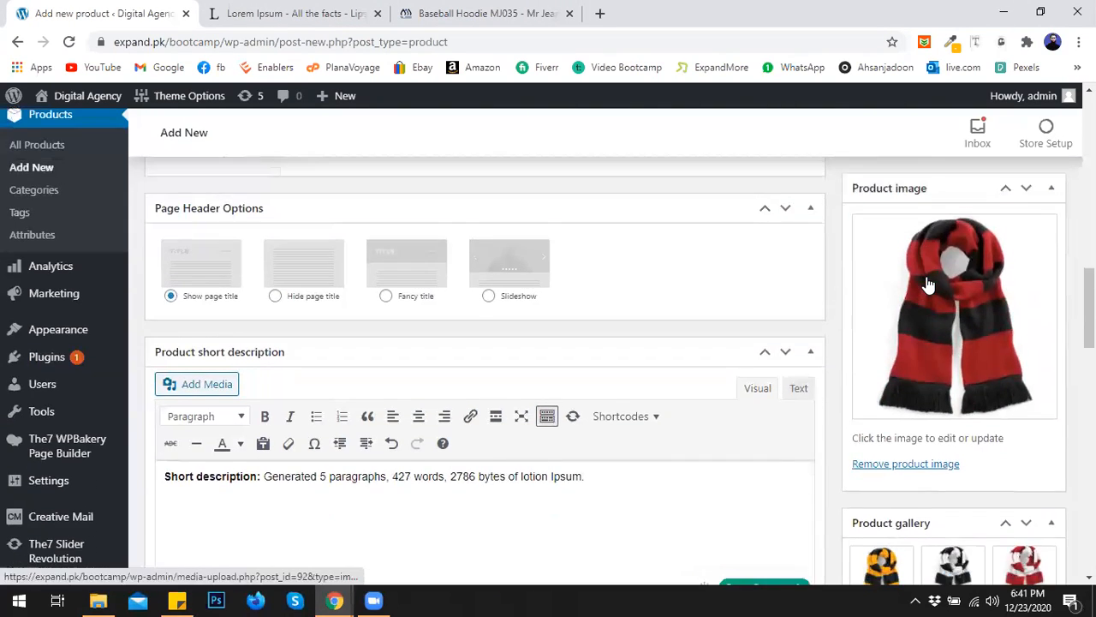
scroll(927, 284, down, 6)
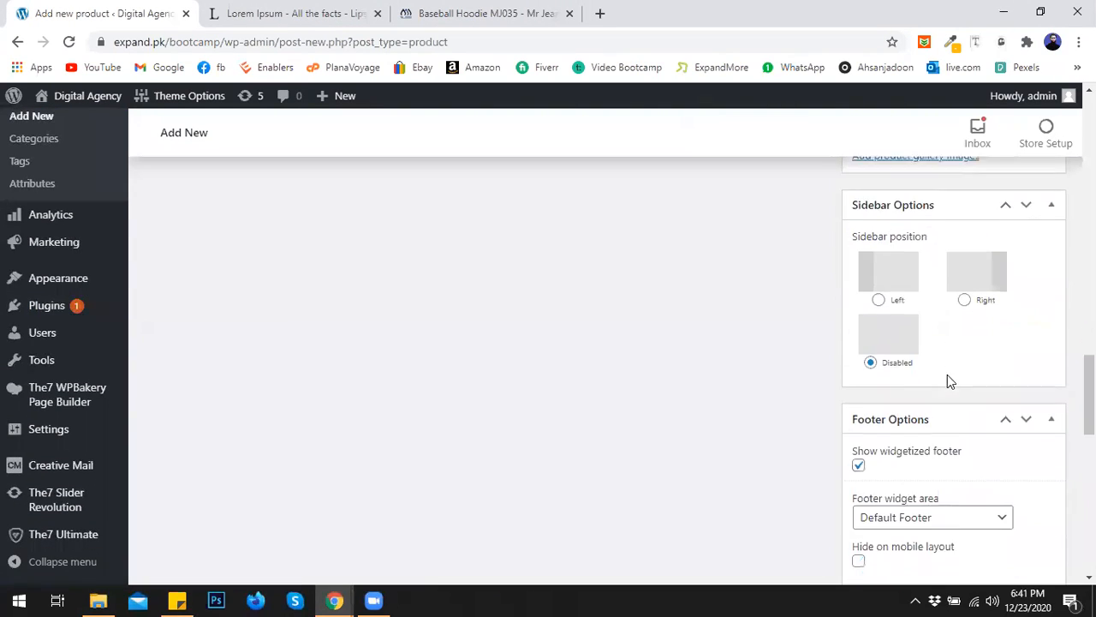
scroll(947, 374, down, 7)
scroll(947, 374, up, 13)
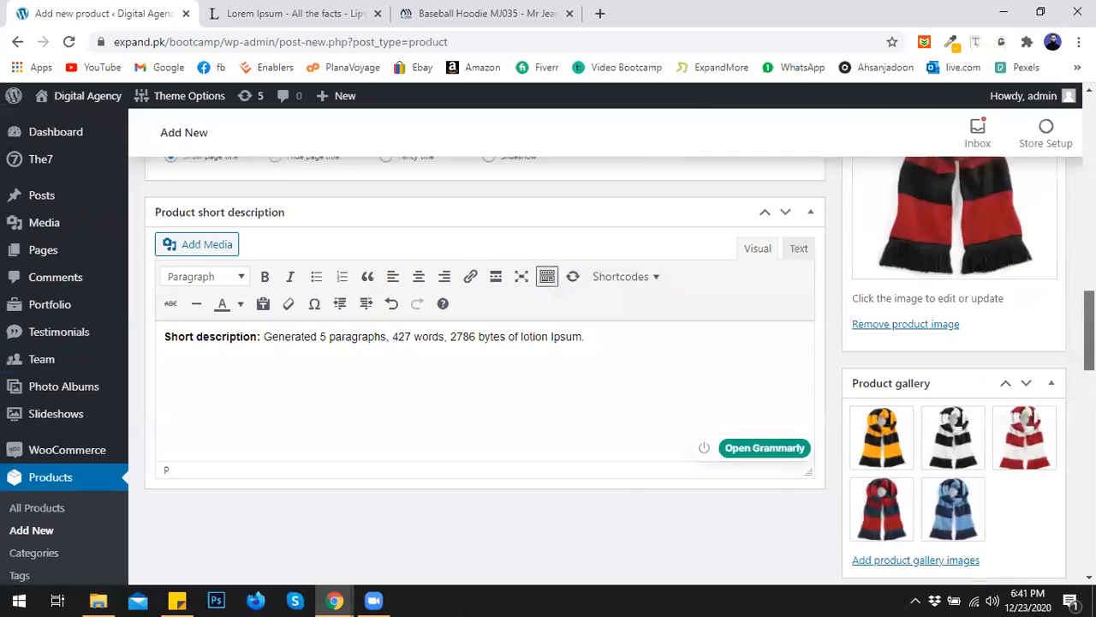
scroll(548, 343, up, 10)
scroll(548, 343, down, 3)
scroll(548, 343, up, 2)
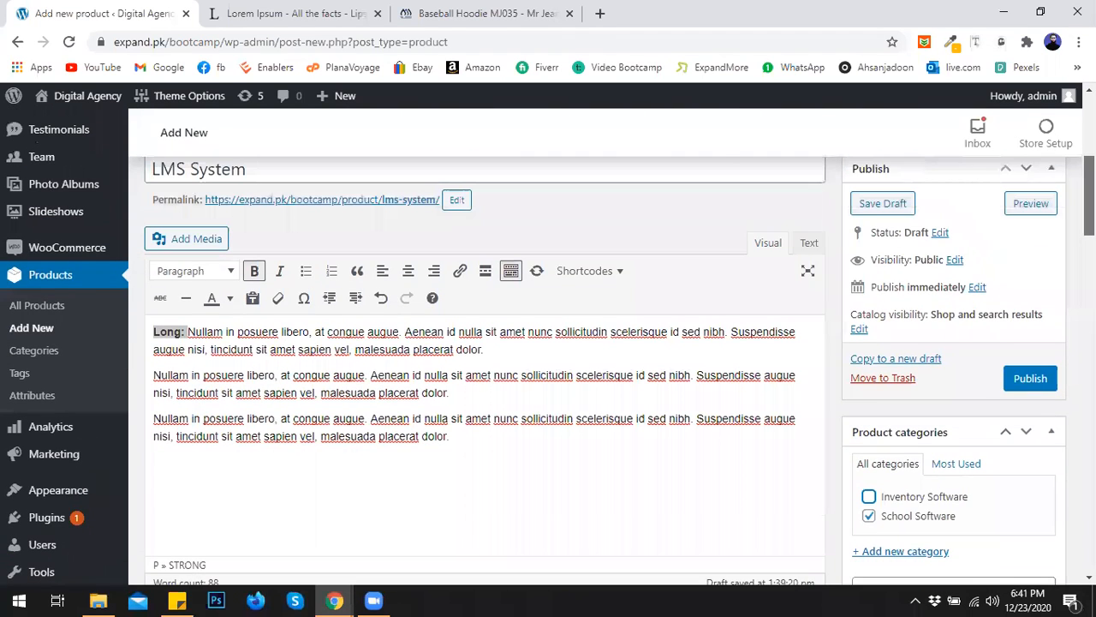
click(1030, 415)
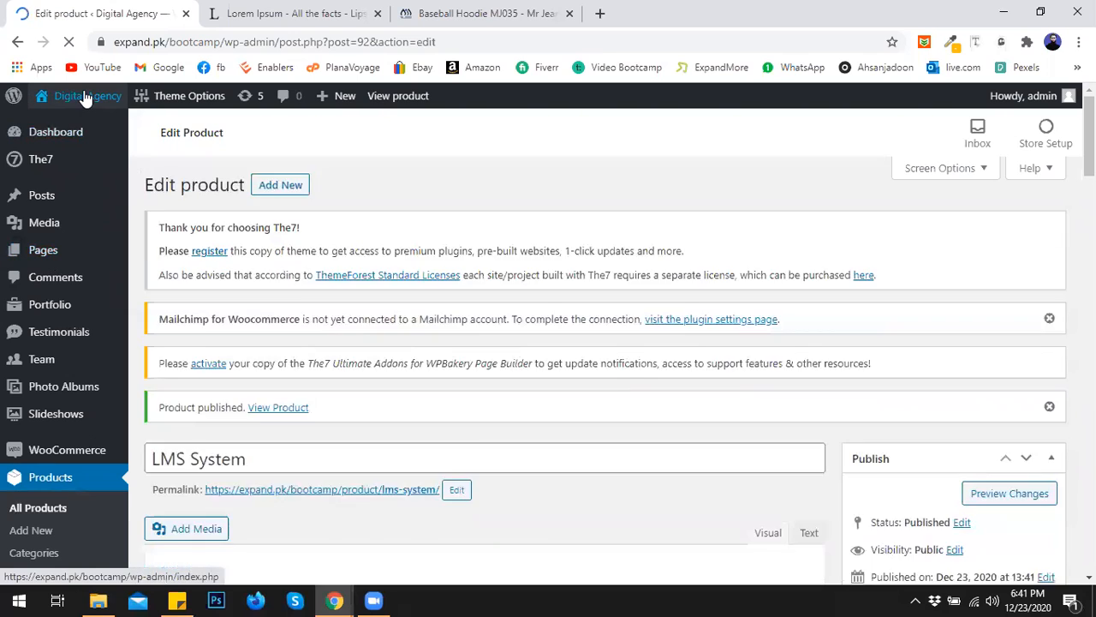
Step: Open the live site in a separate browser tab and go to its shop page at expand.pk/bootcamp/shop
mouse_move(83, 98)
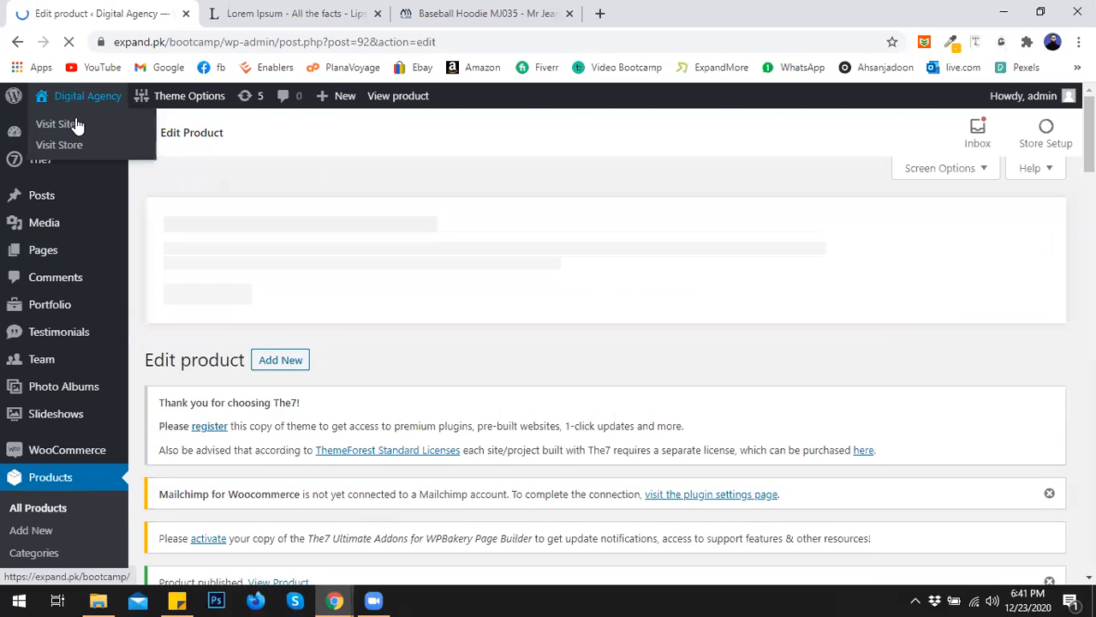
click(76, 125)
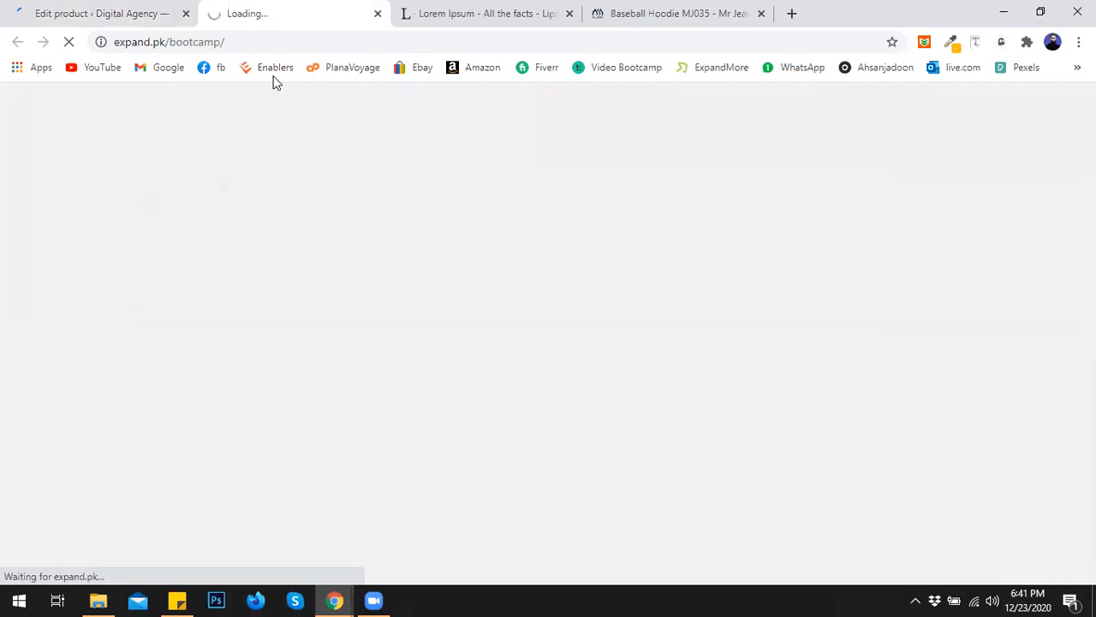
key(ctrl+l)
key(End)
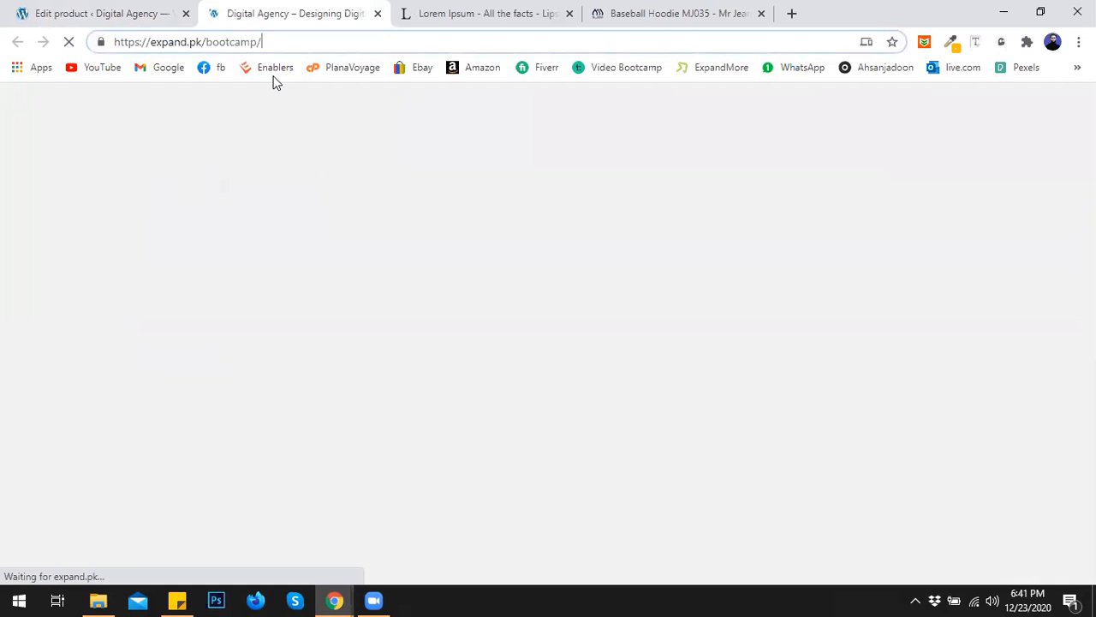
text(shop)
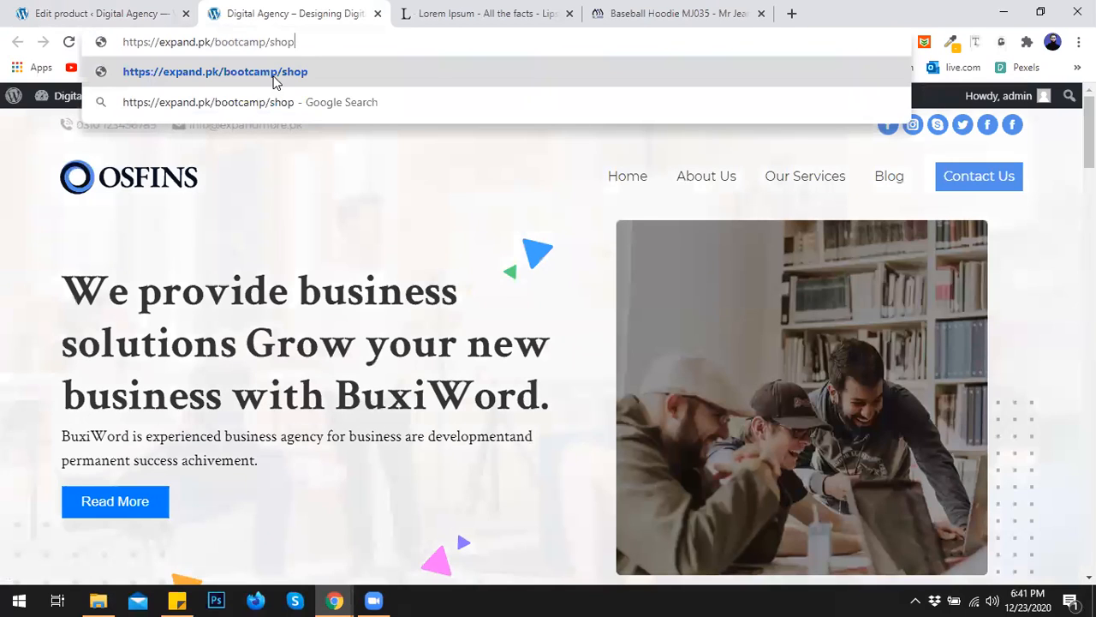
click(276, 79)
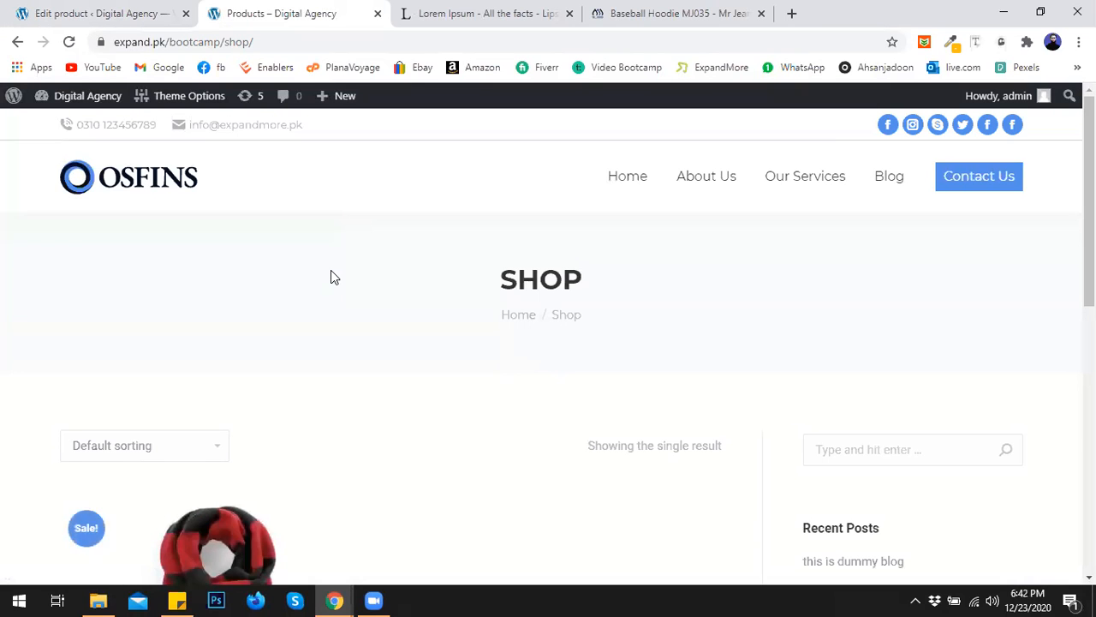
Step: Examine the LMS System listing on the Shop page, including its images, sale badge, prices, short description and the page's sidebar
scroll(332, 275, down, 3)
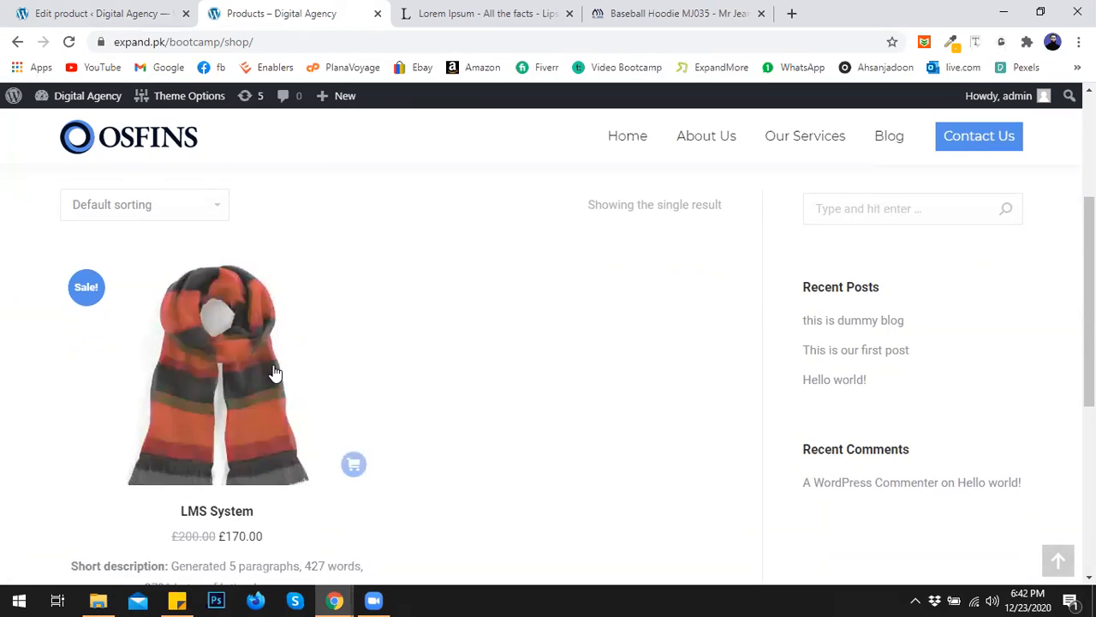
scroll(275, 373, down, 1)
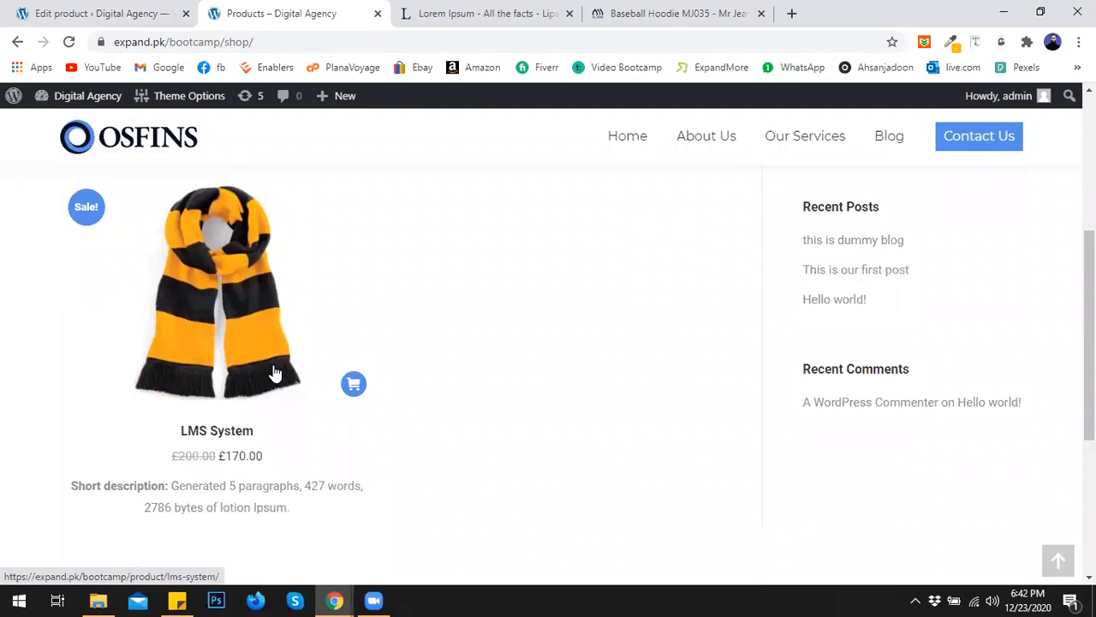
scroll(275, 373, up, 1)
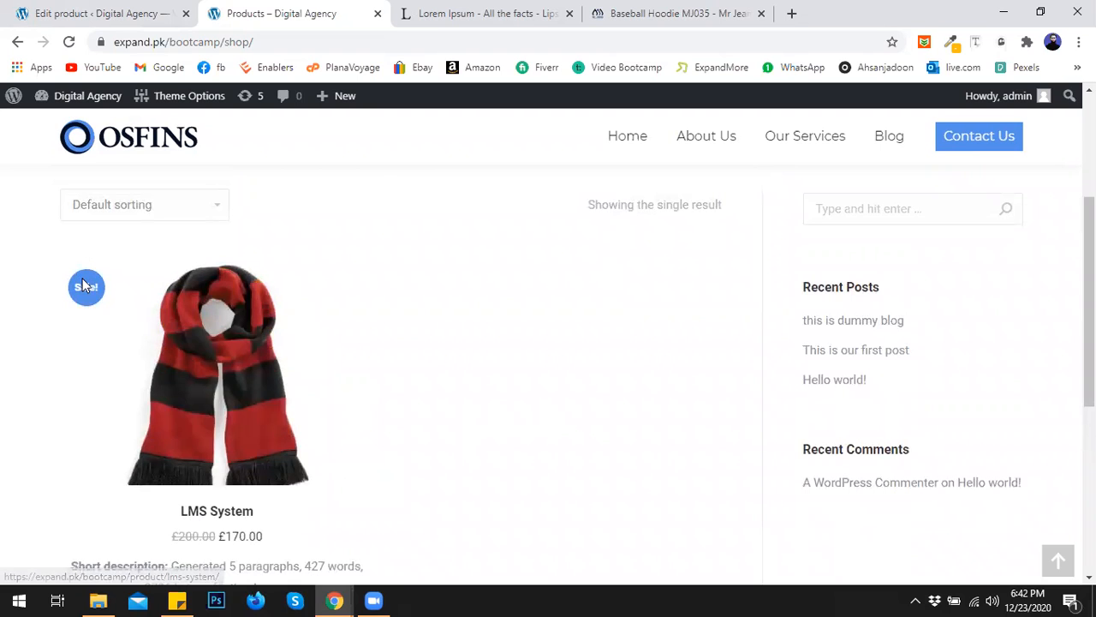
scroll(205, 469, down, 1)
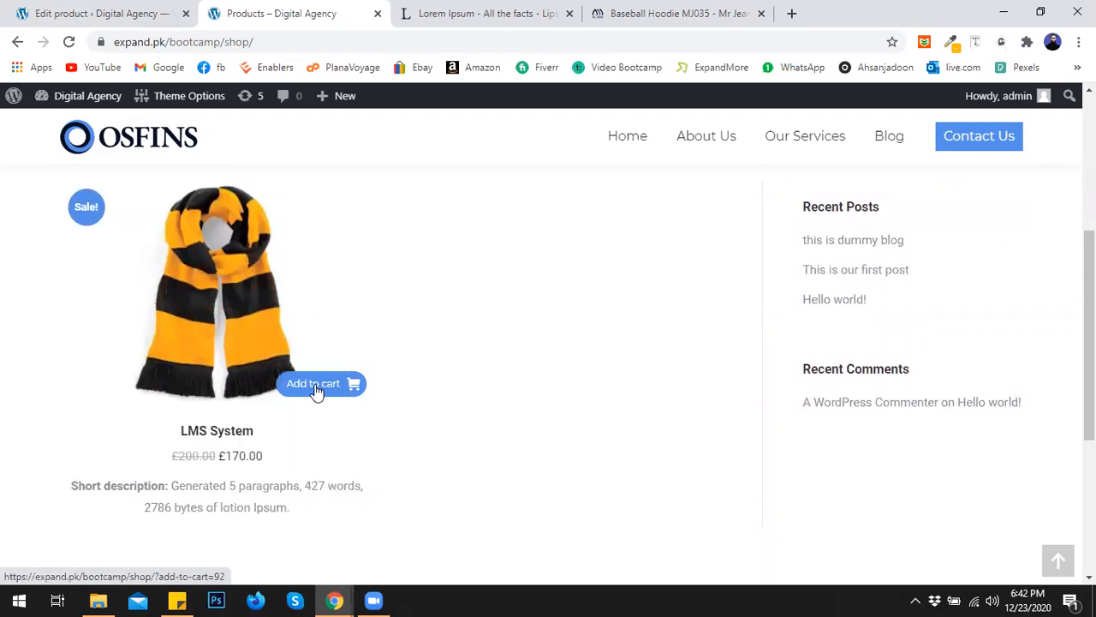
scroll(485, 369, down, 1)
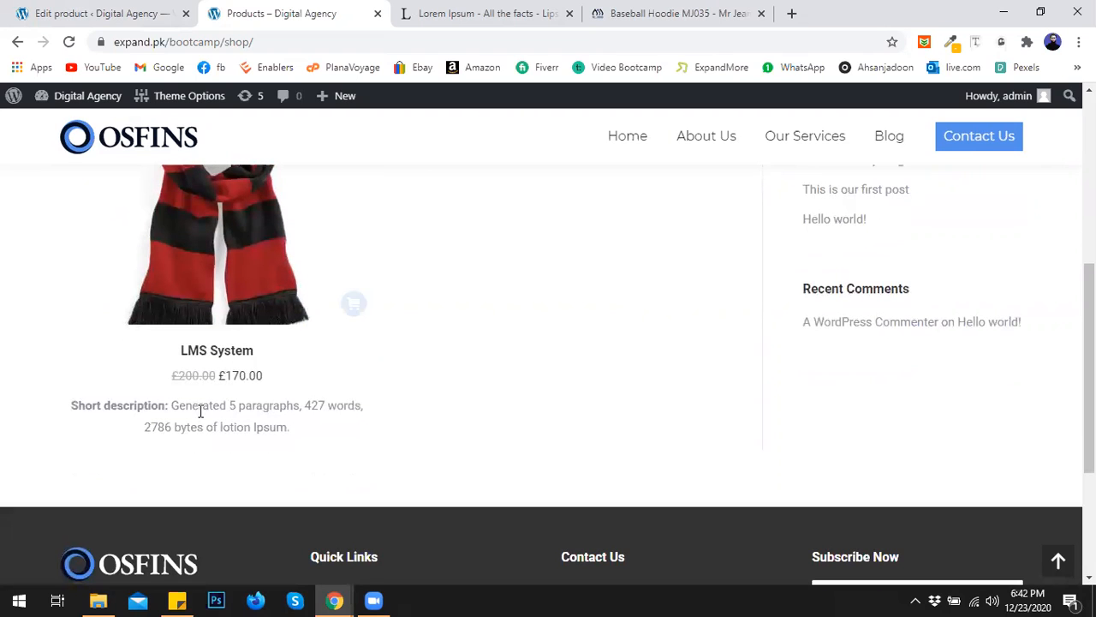
drag(303, 432, 74, 406)
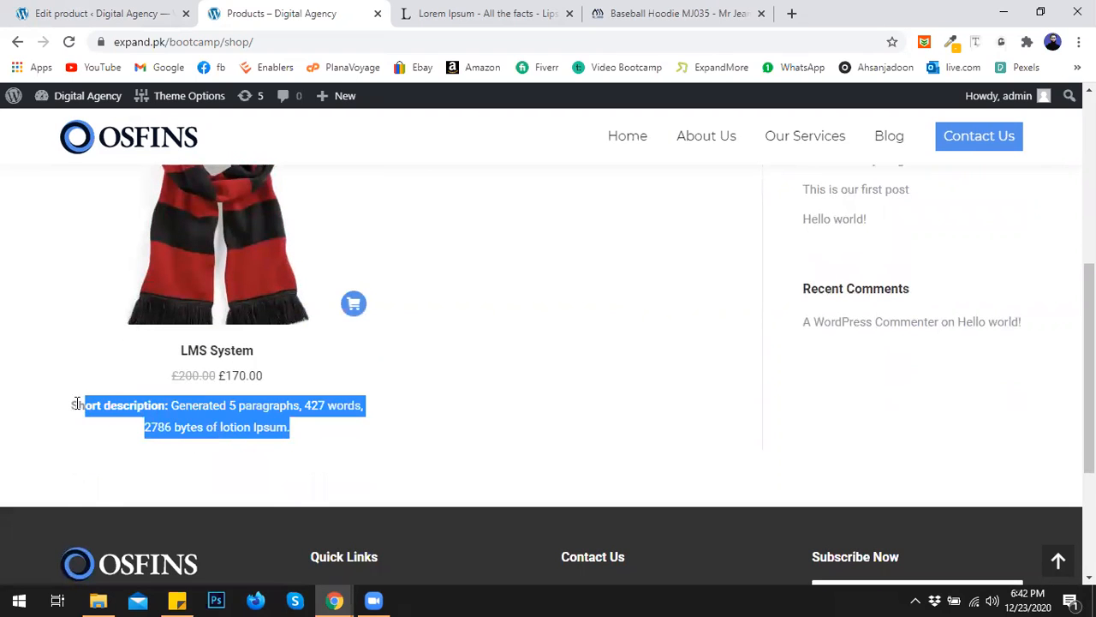
click(313, 441)
scroll(333, 433, up, 2)
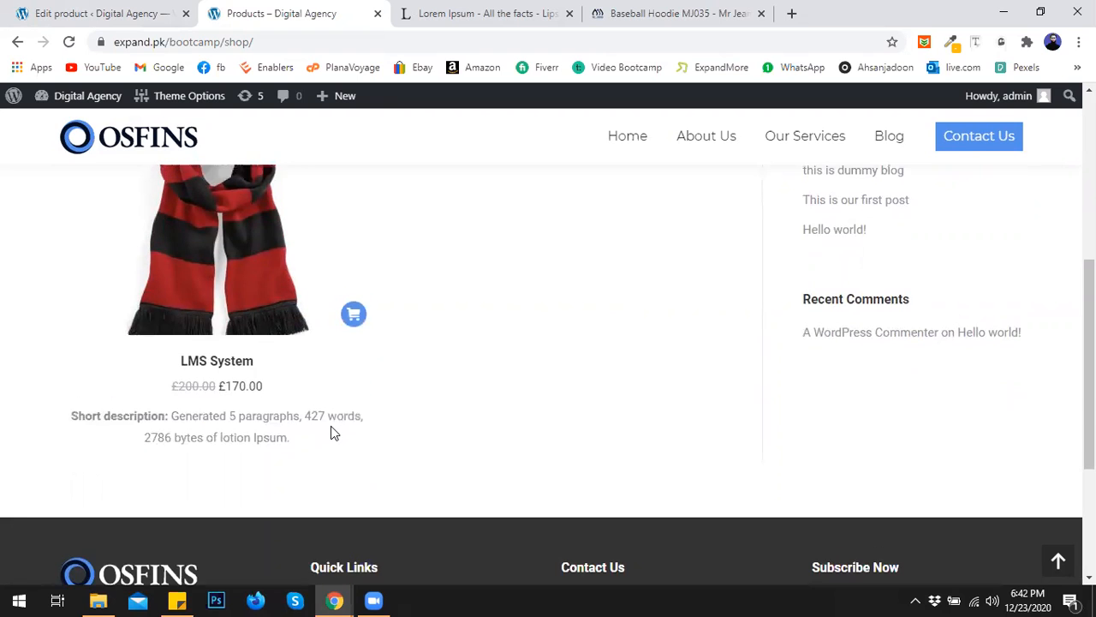
scroll(782, 325, down, 4)
scroll(905, 298, up, 3)
scroll(896, 245, up, 4)
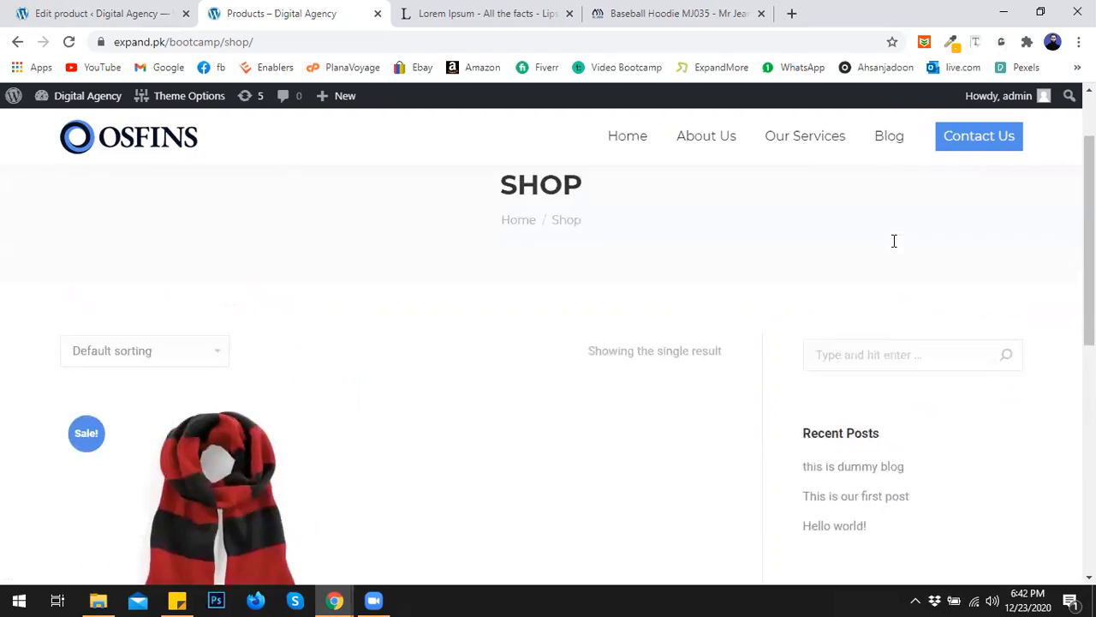
Step: Return to the LMS System product editor, stay on the page when asked about leaving, and update the product
click(99, 11)
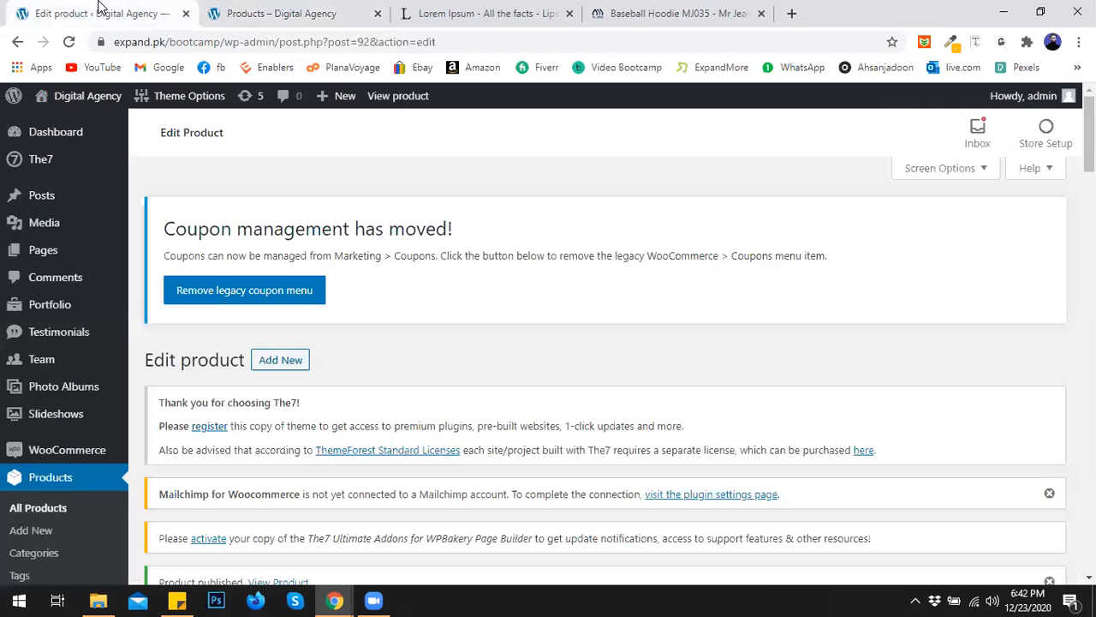
click(160, 251)
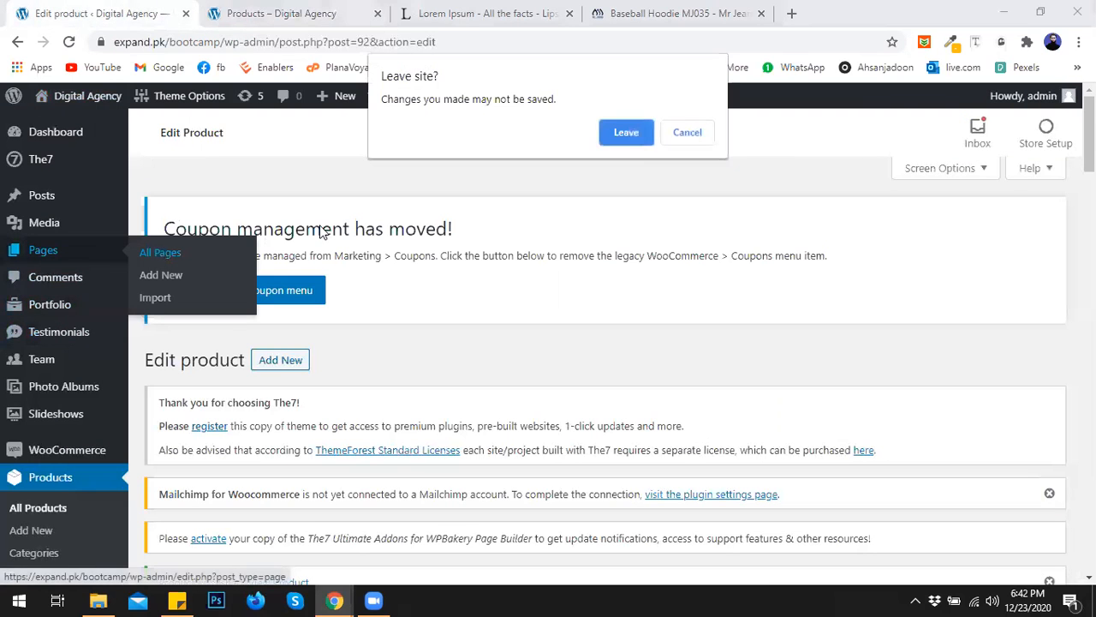
click(687, 132)
scroll(560, 320, down, 4)
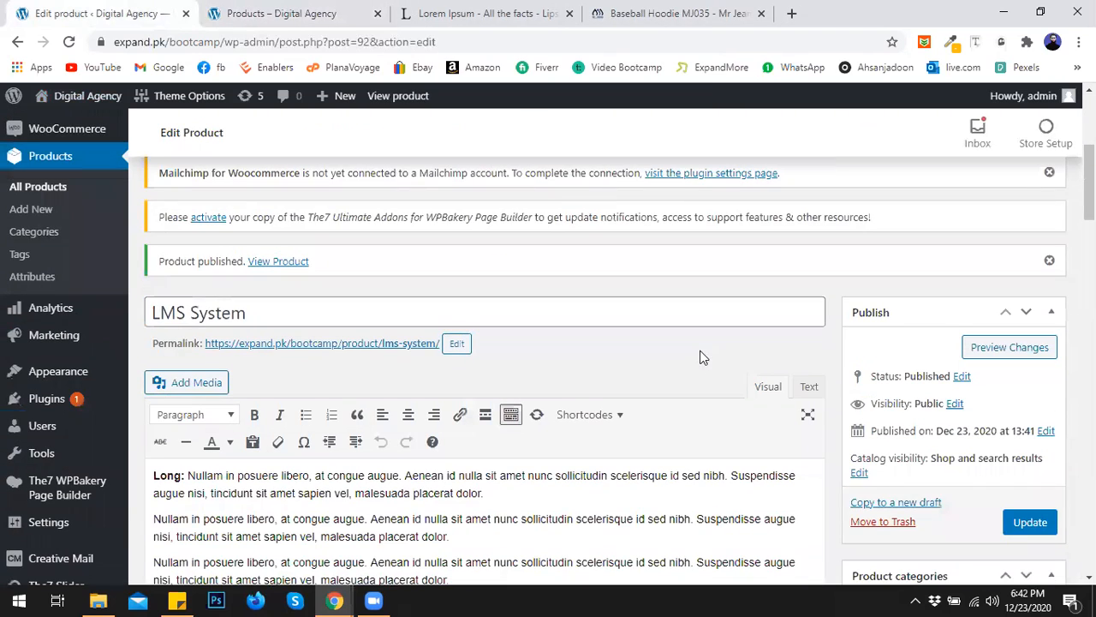
scroll(1045, 369, down, 2)
scroll(1032, 497, up, 2)
click(1013, 514)
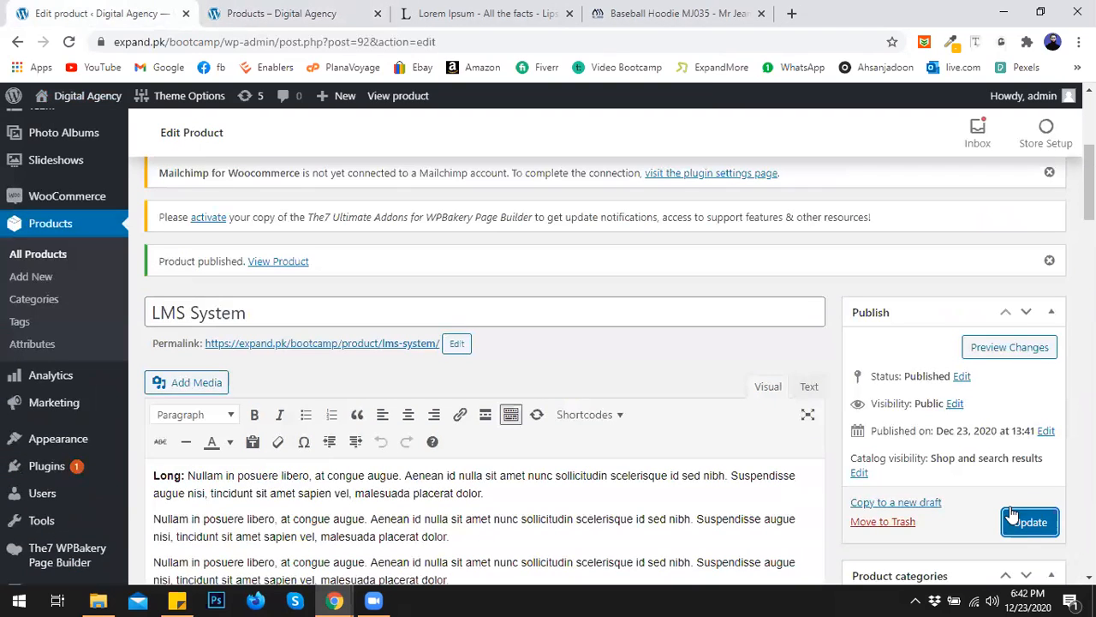
Step: Open the site dashboard in a separate browser tab from the shop page and open the Shop page for editing
click(319, 14)
mouse_move(80, 97)
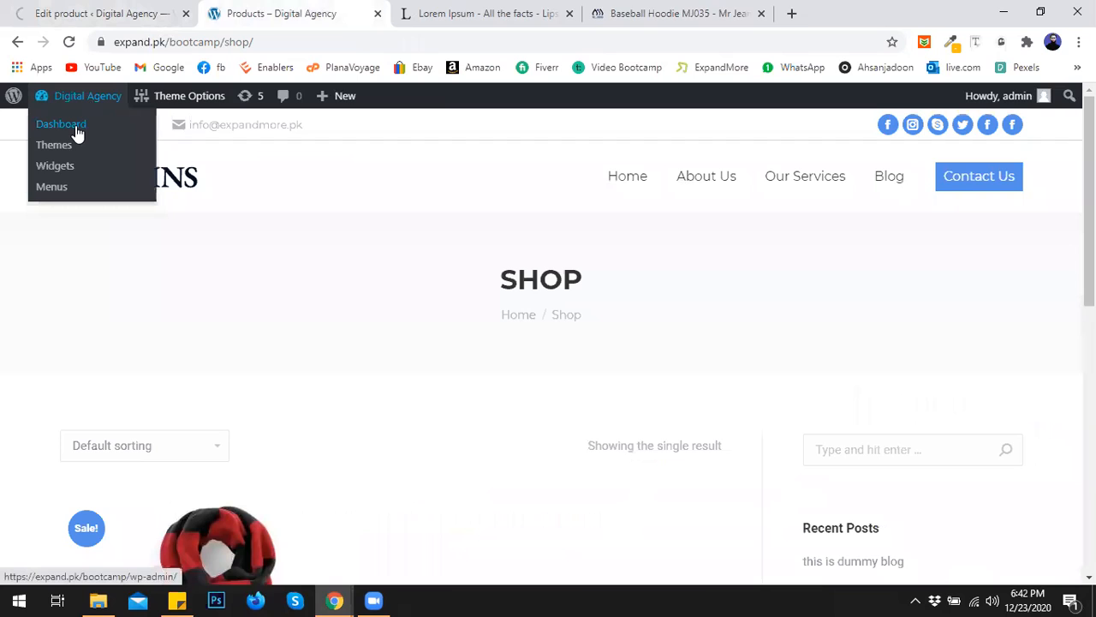
ctrl+click(74, 125)
key(ctrl+Tab)
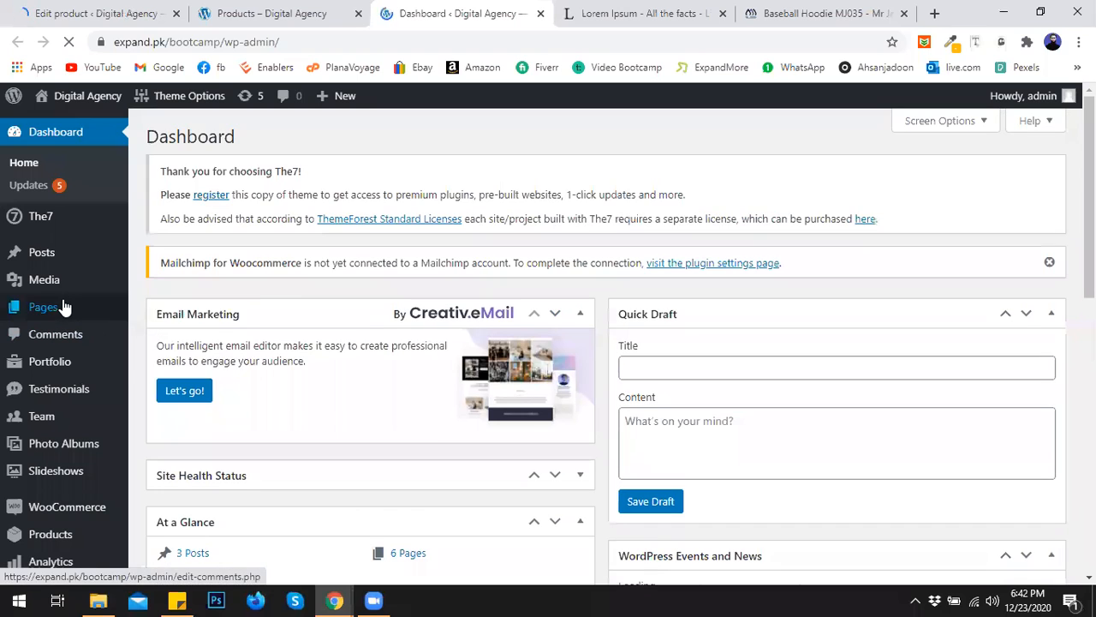
mouse_move(61, 308)
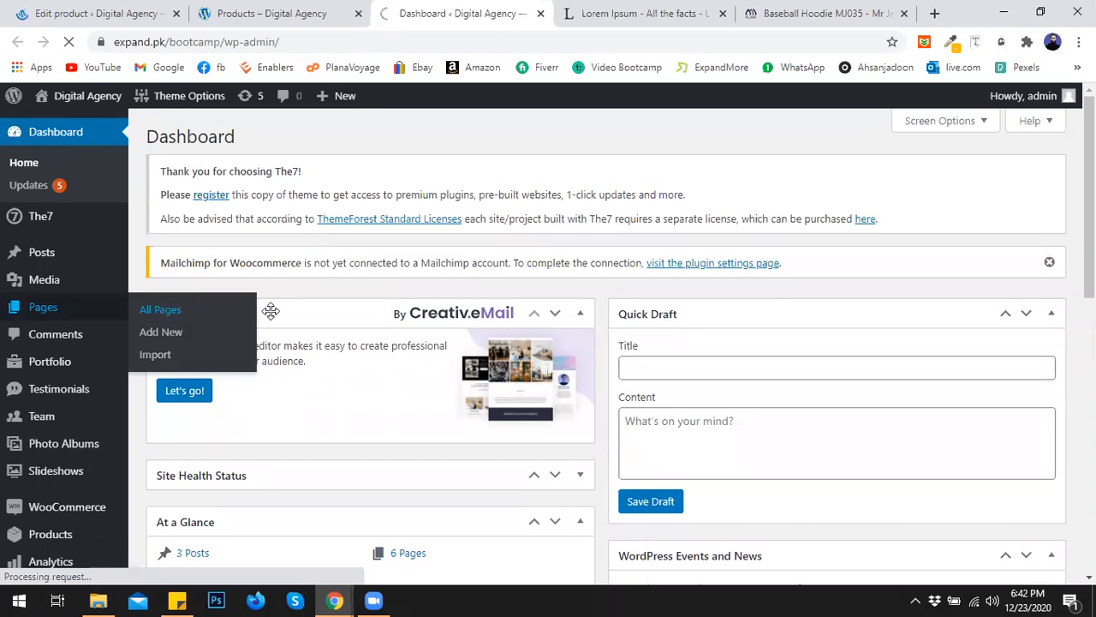
scroll(255, 383, down, 2)
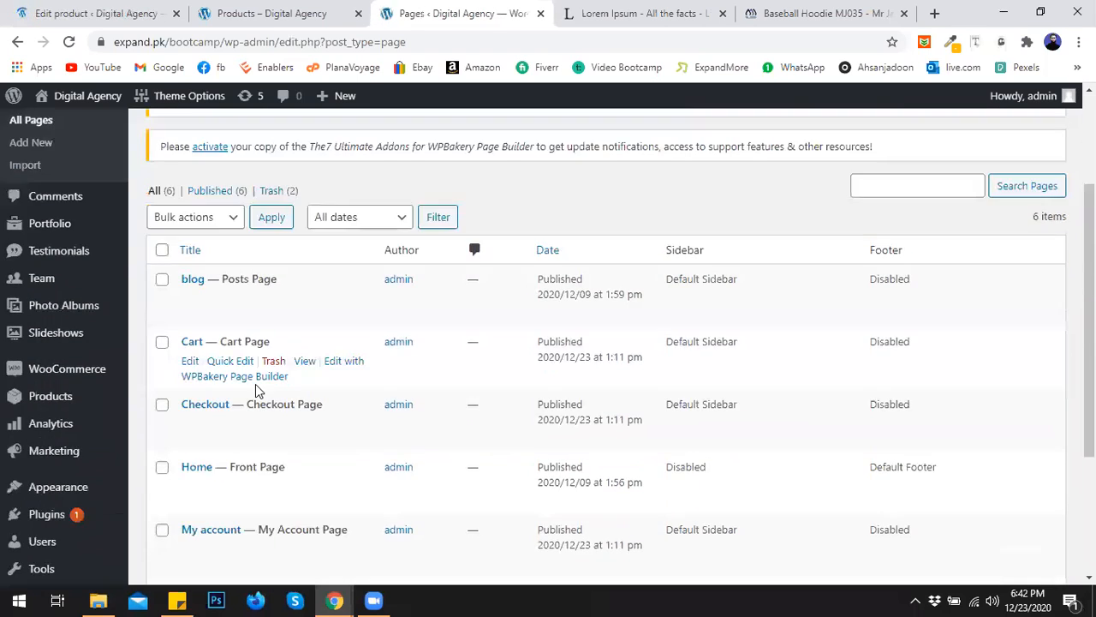
scroll(254, 386, down, 1)
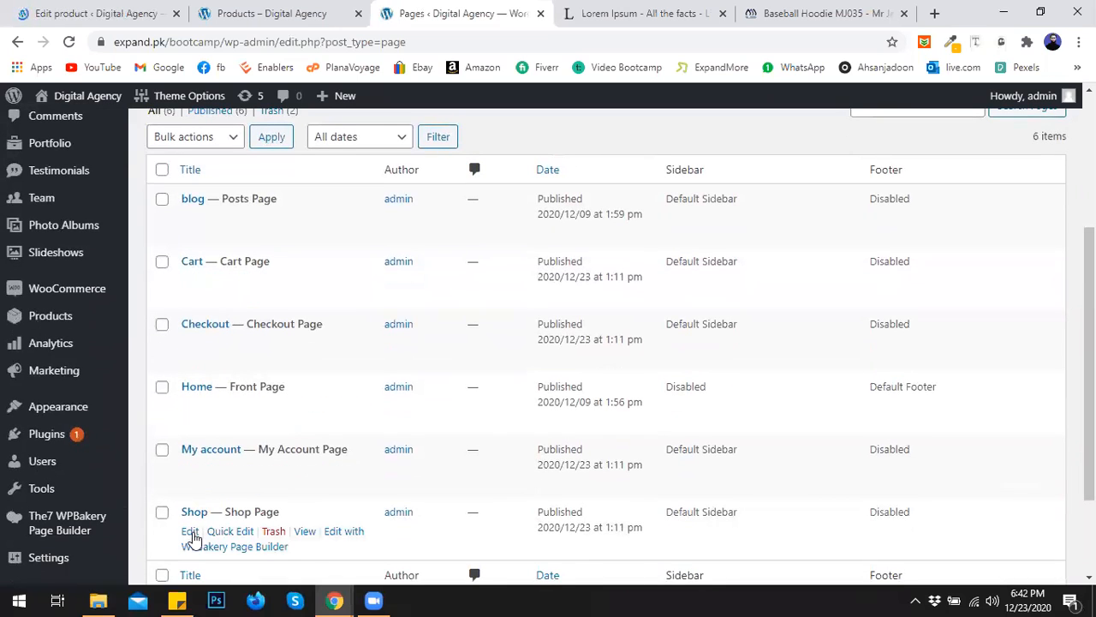
click(191, 533)
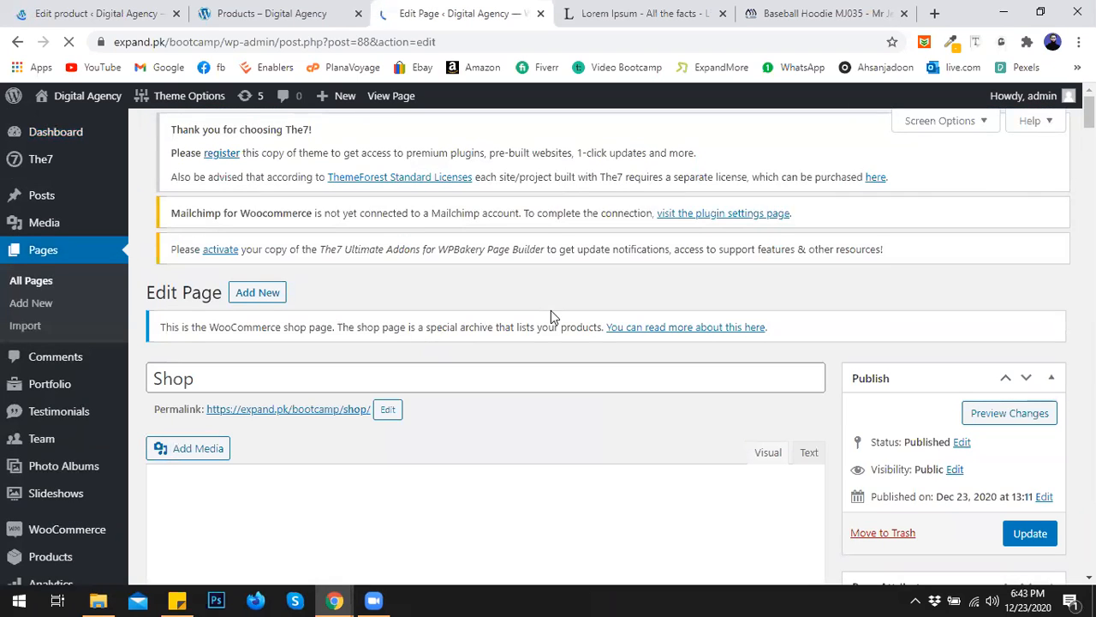
Step: Set the Shop page's sidebar position to Disabled
scroll(551, 310, down, 1)
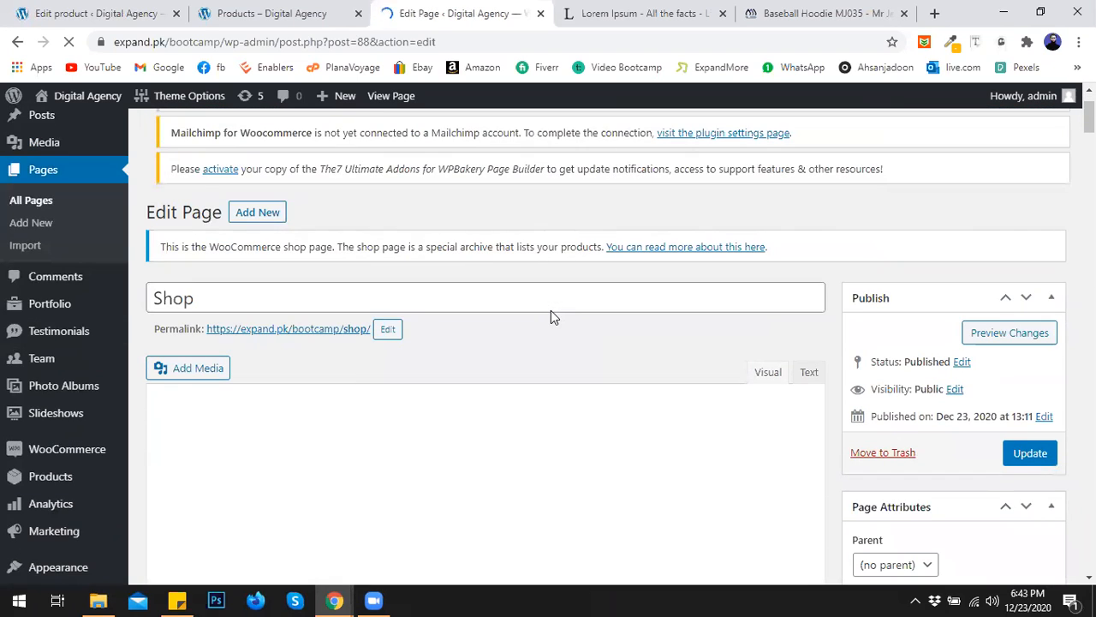
scroll(570, 326, down, 1)
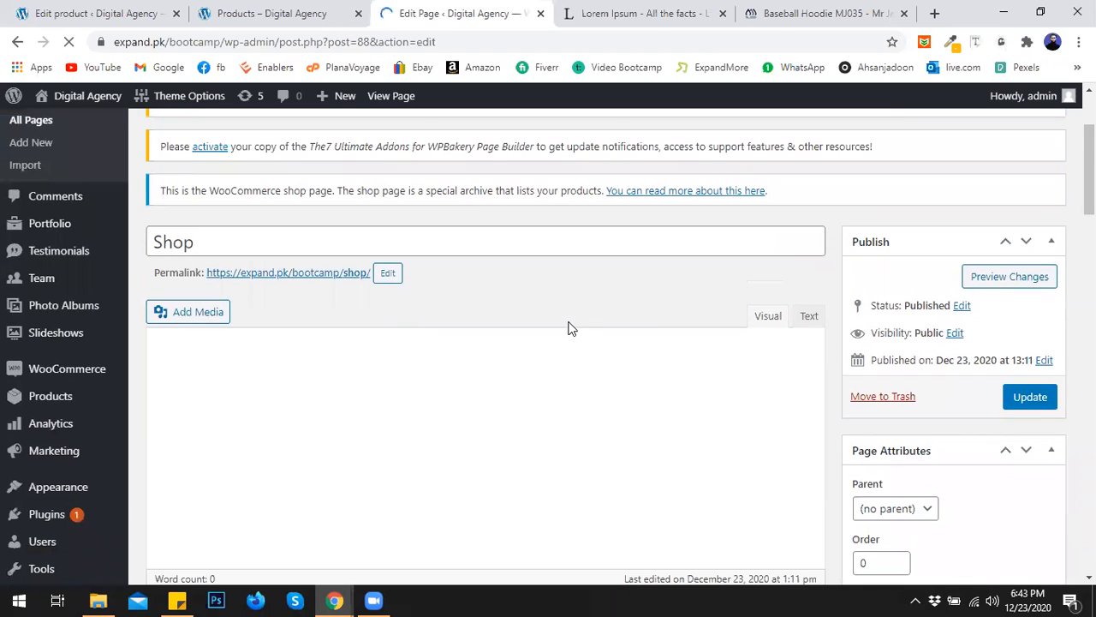
scroll(843, 269, up, 2)
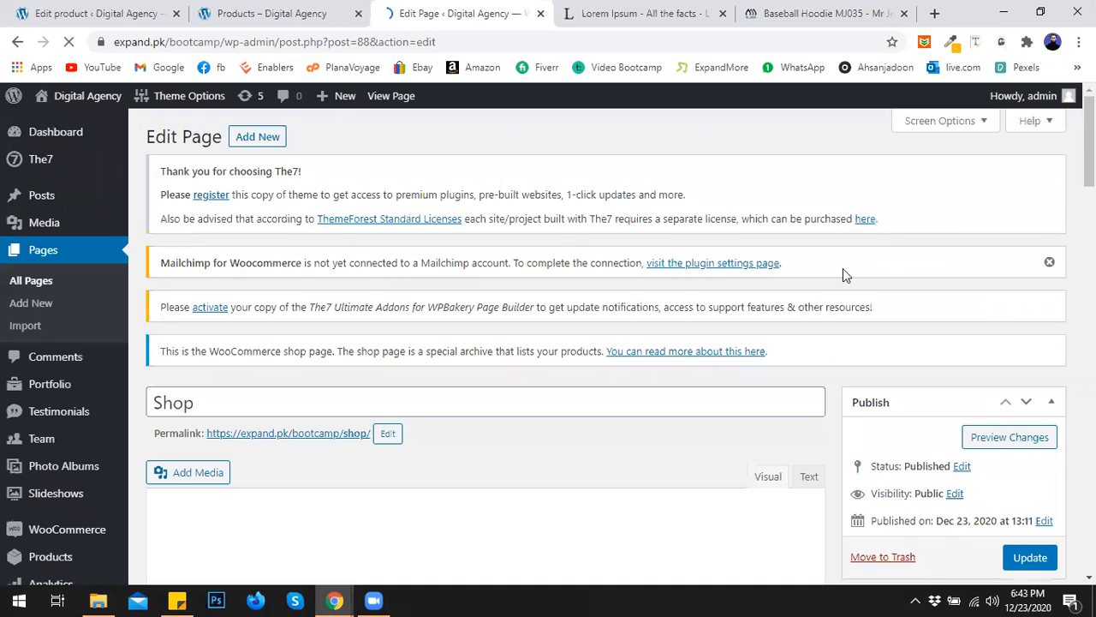
scroll(837, 274, down, 3)
scroll(827, 333, down, 3)
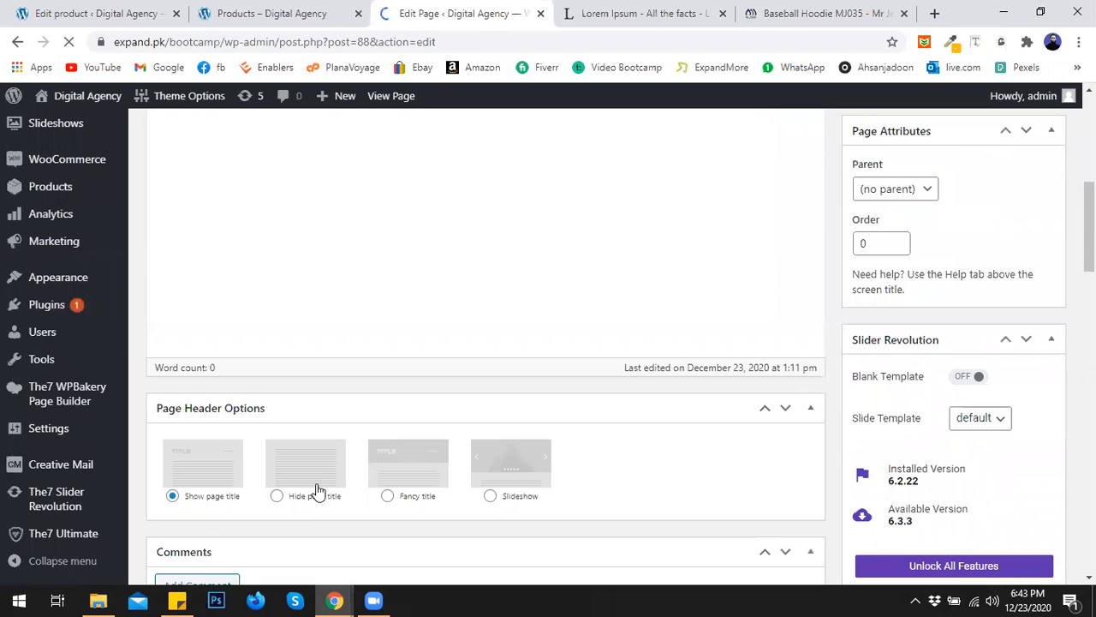
scroll(637, 483, down, 2)
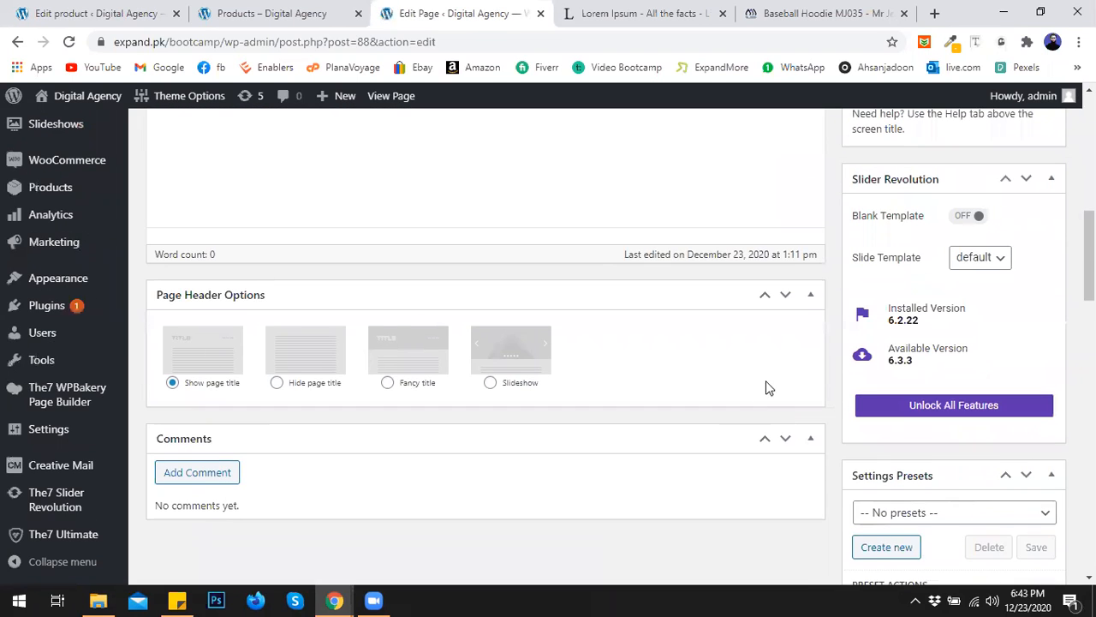
scroll(765, 384, down, 3)
scroll(888, 443, down, 3)
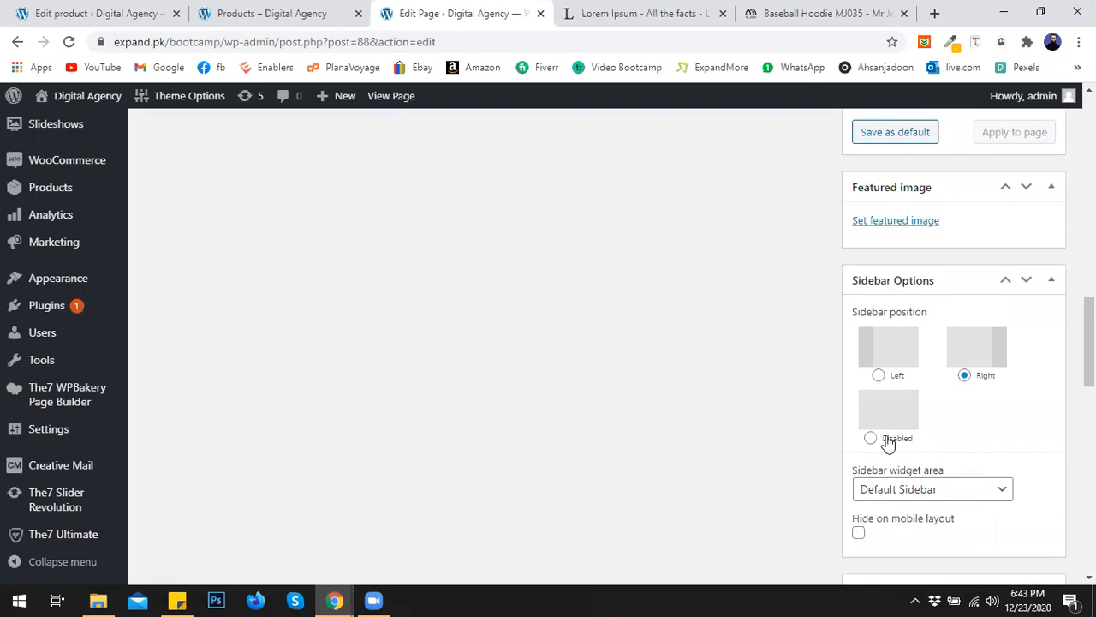
click(871, 438)
scroll(937, 380, up, 7)
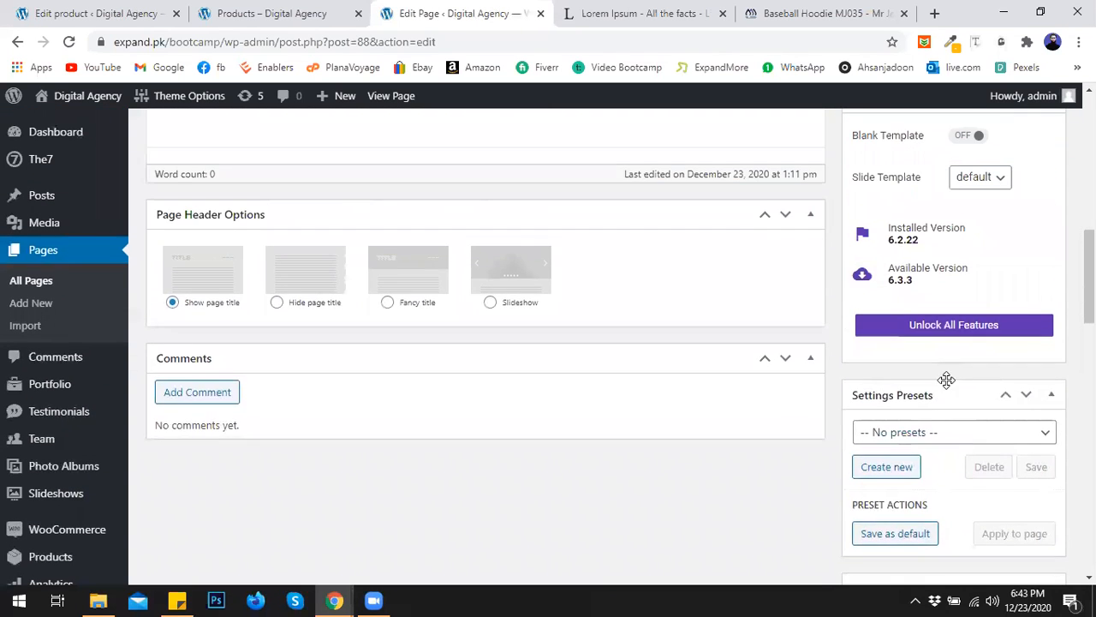
Step: Update the Shop page and return to the browser tab showing the live shop page
scroll(946, 379, up, 4)
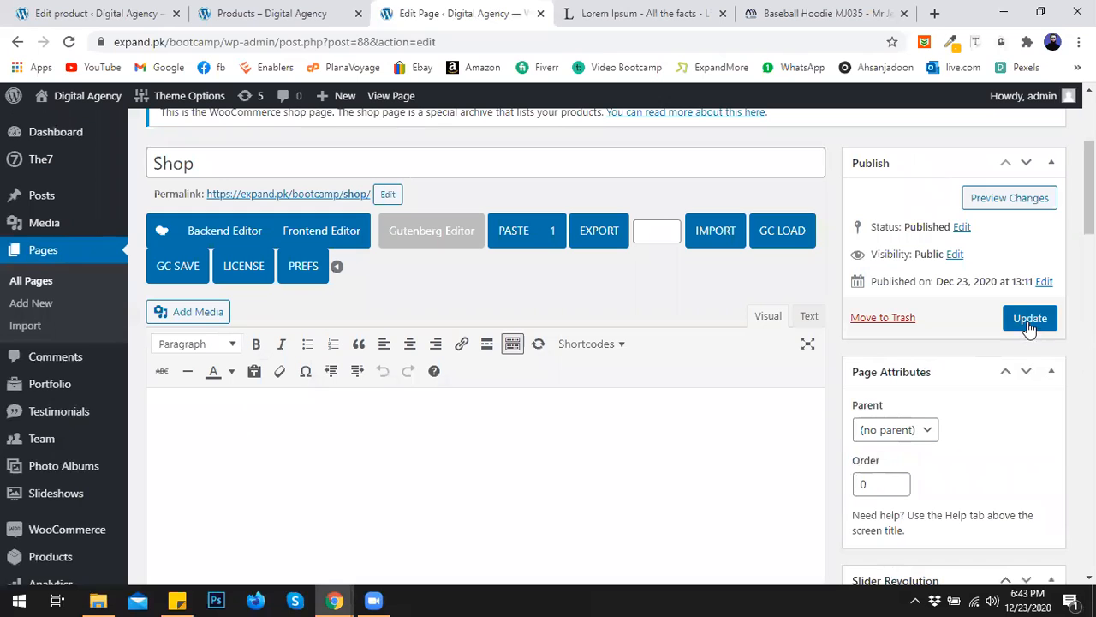
click(1030, 322)
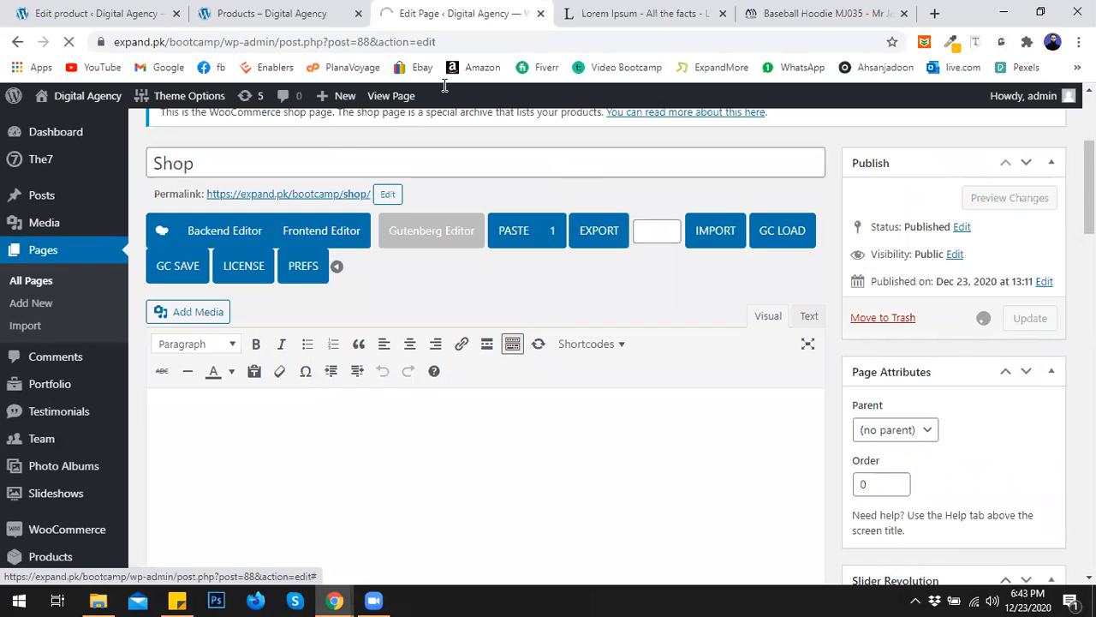
click(256, 14)
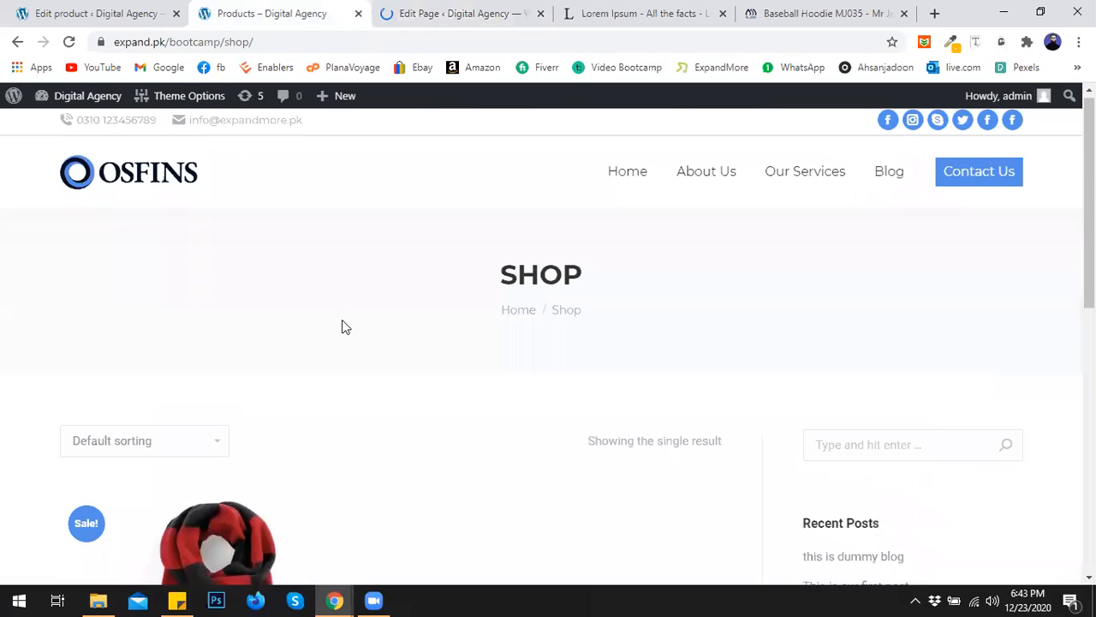
Step: Reload the live shop page and examine its layout and product listing with the sidebar setting applied
scroll(342, 324, down, 3)
scroll(342, 321, up, 3)
scroll(345, 321, down, 3)
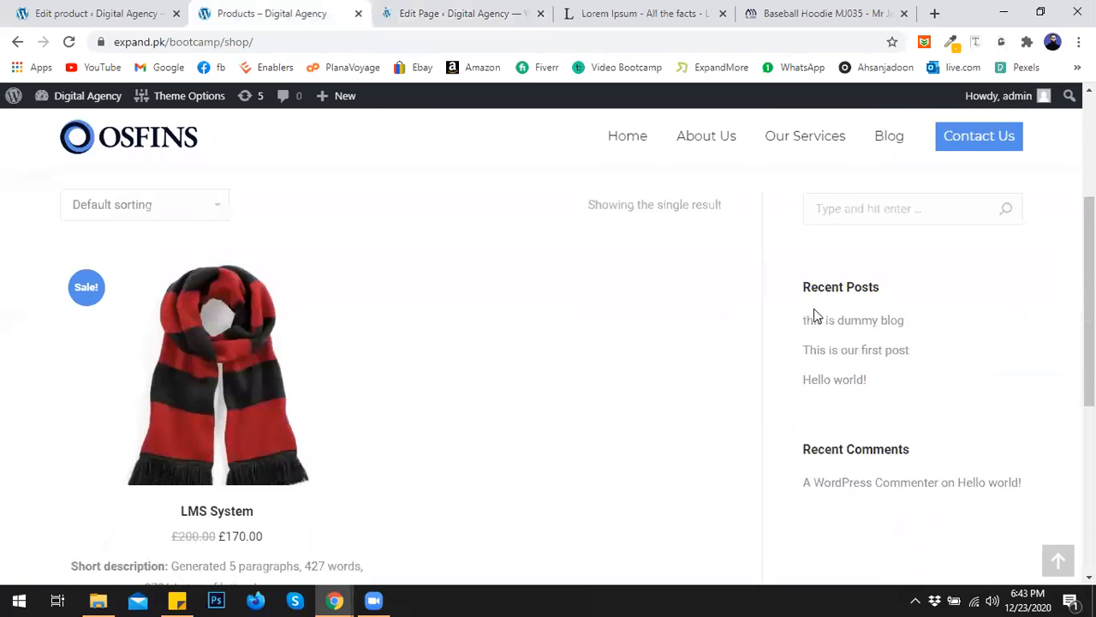
click(836, 356)
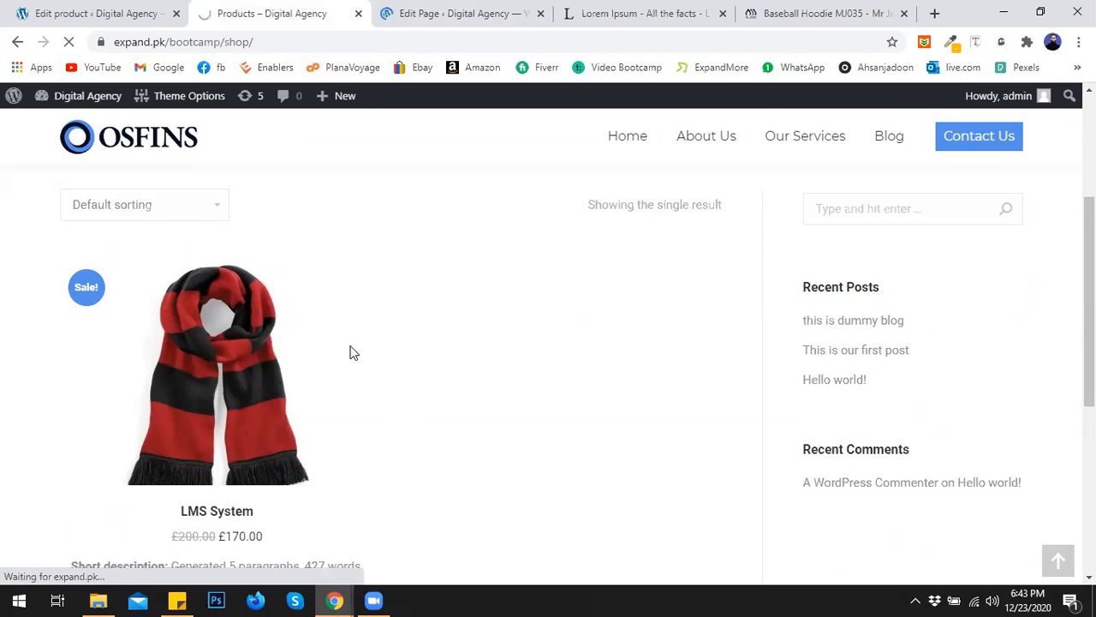
scroll(350, 352, down, 3)
scroll(350, 352, up, 3)
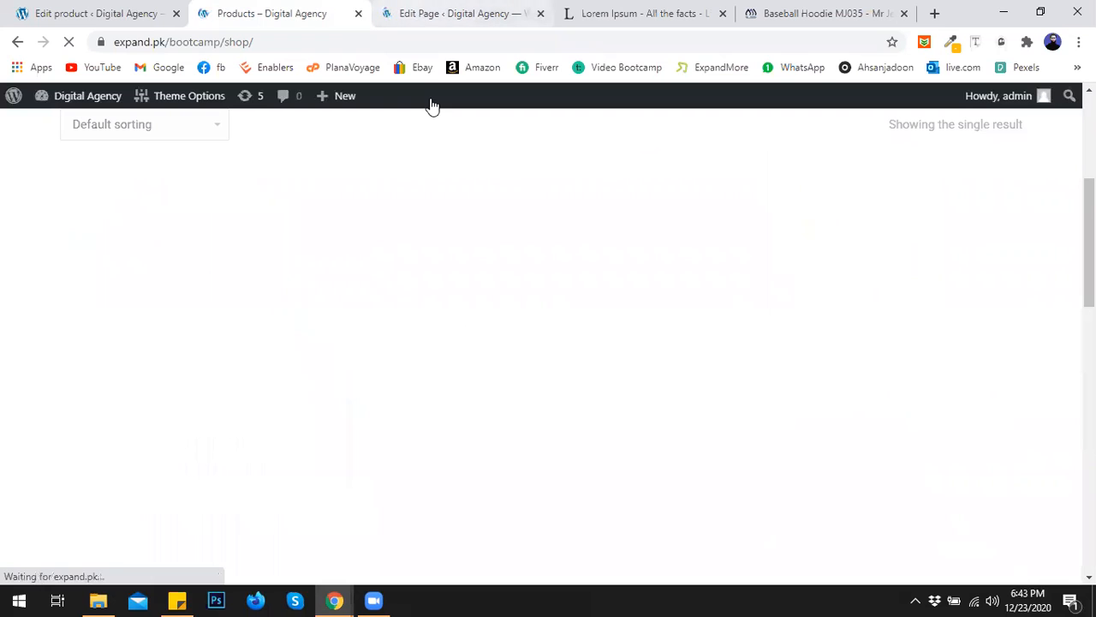
scroll(438, 312, down, 2)
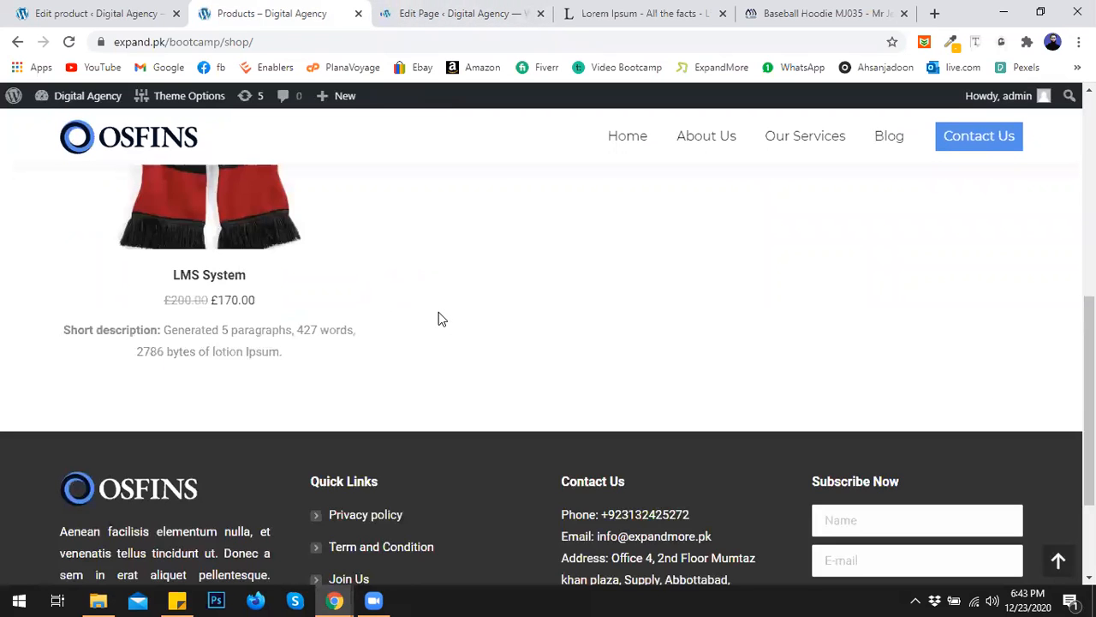
scroll(505, 337, up, 6)
scroll(573, 361, down, 2)
scroll(652, 364, down, 1)
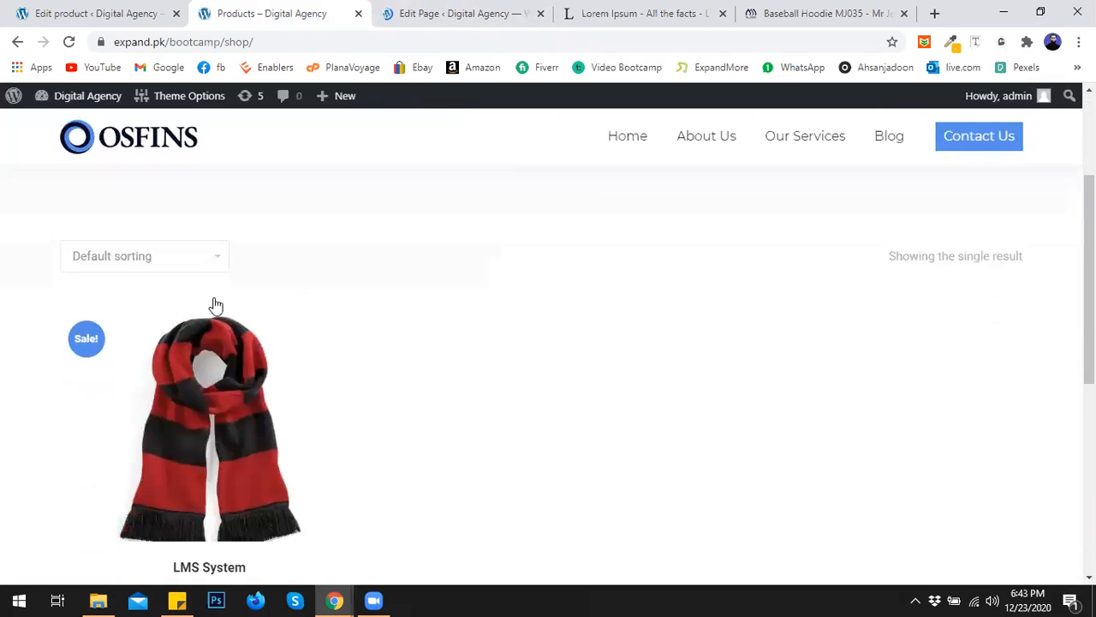
Step: Open the LMS System product page and view the yellow-and-black and the red-and-navy scarf images in its gallery
scroll(545, 293, down, 2)
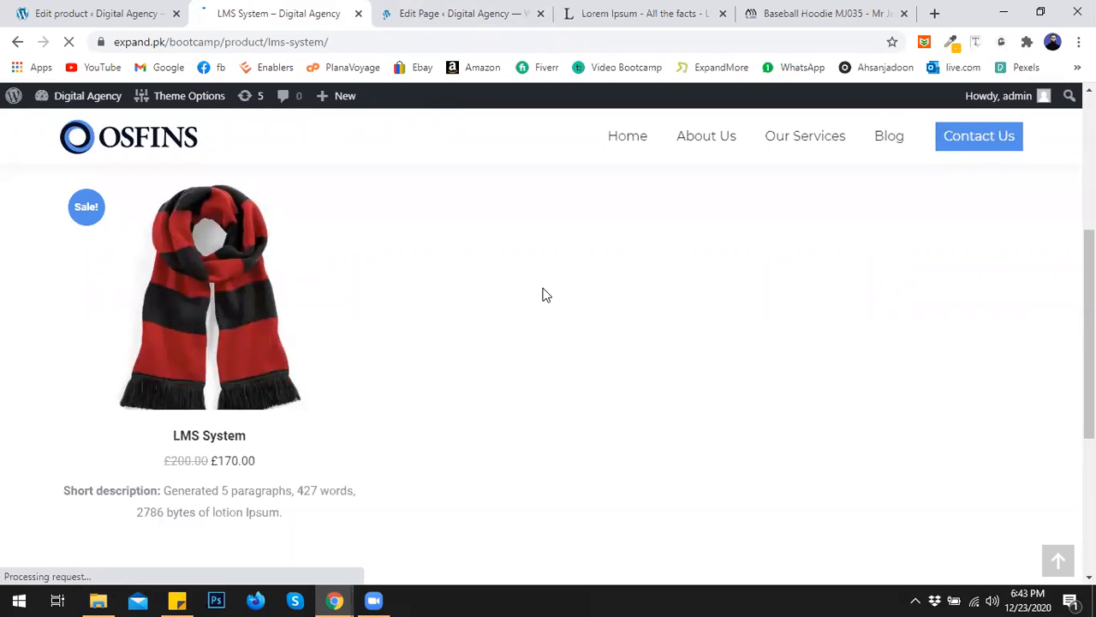
scroll(544, 294, down, 2)
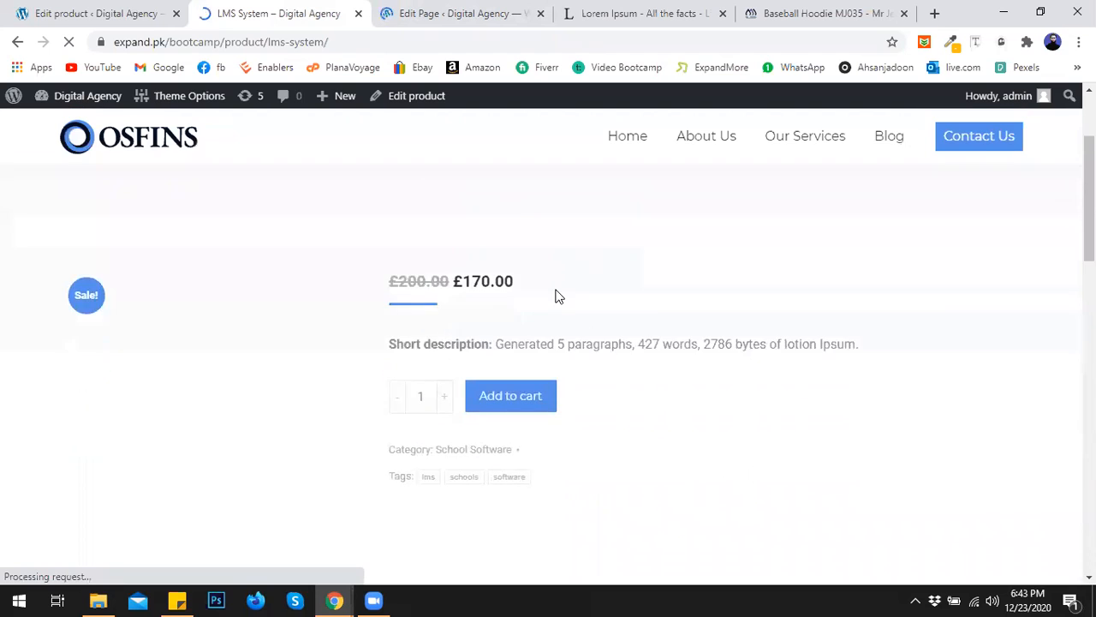
scroll(215, 347, down, 1)
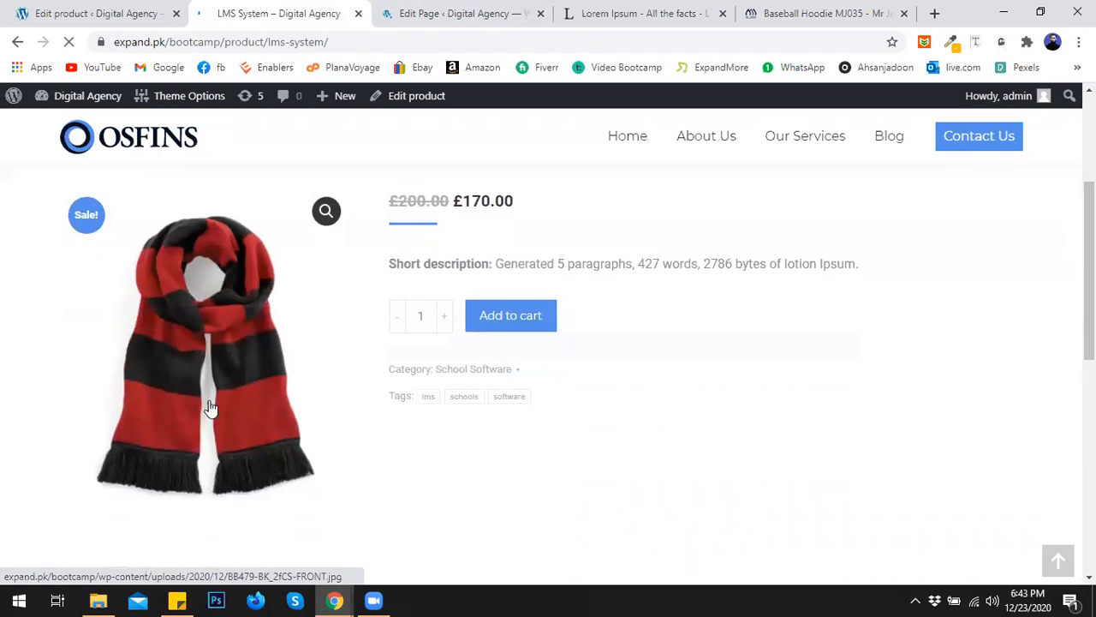
scroll(214, 394, down, 2)
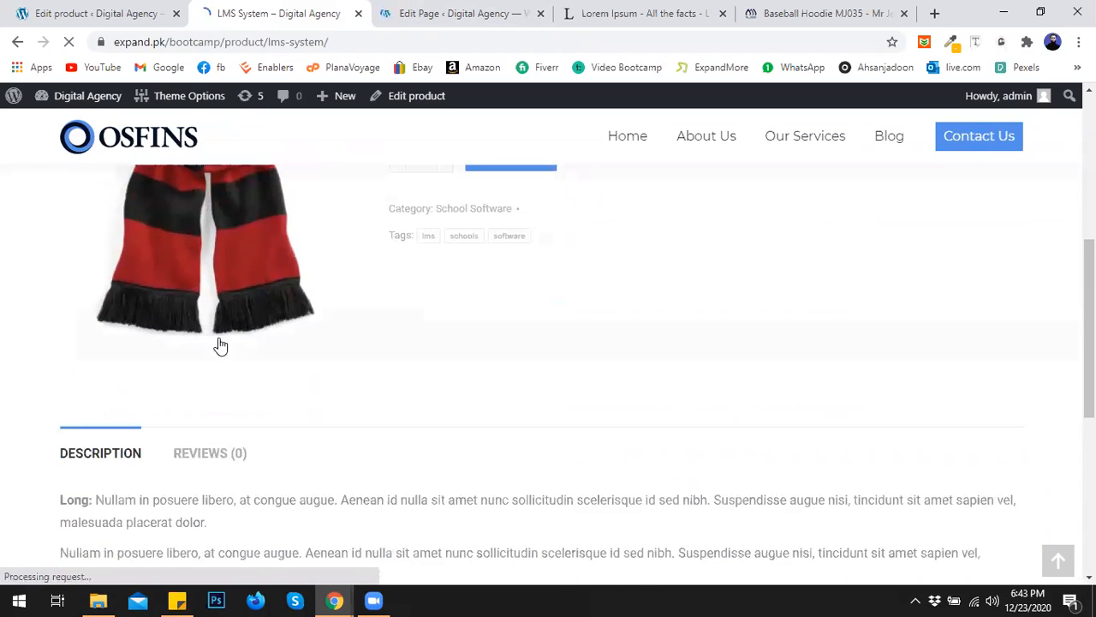
scroll(171, 343, up, 2)
scroll(206, 417, down, 2)
click(176, 411)
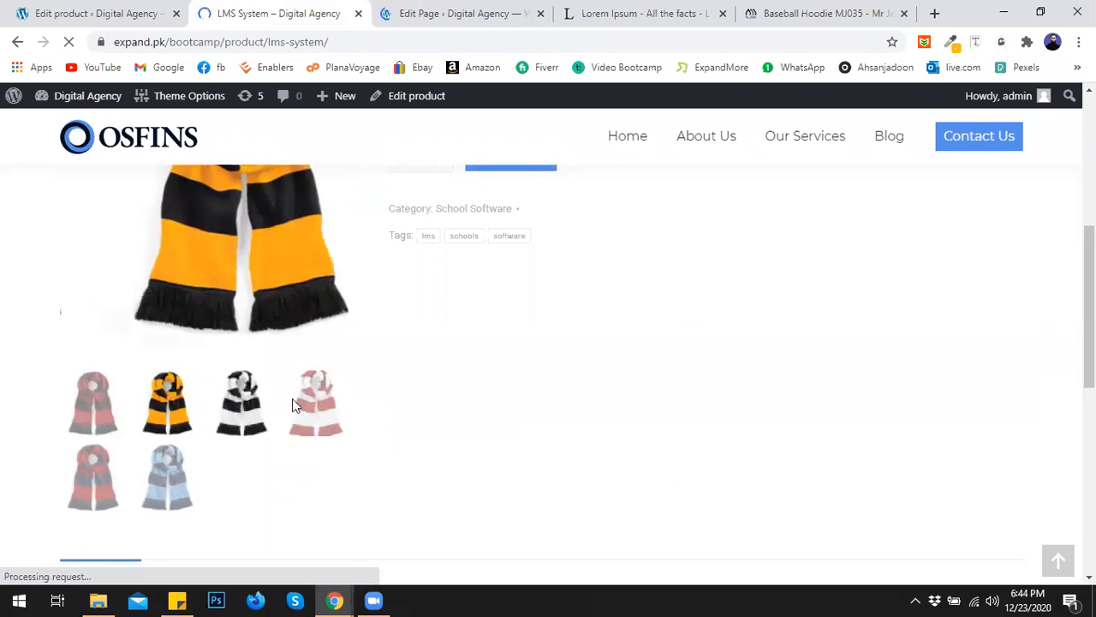
click(90, 483)
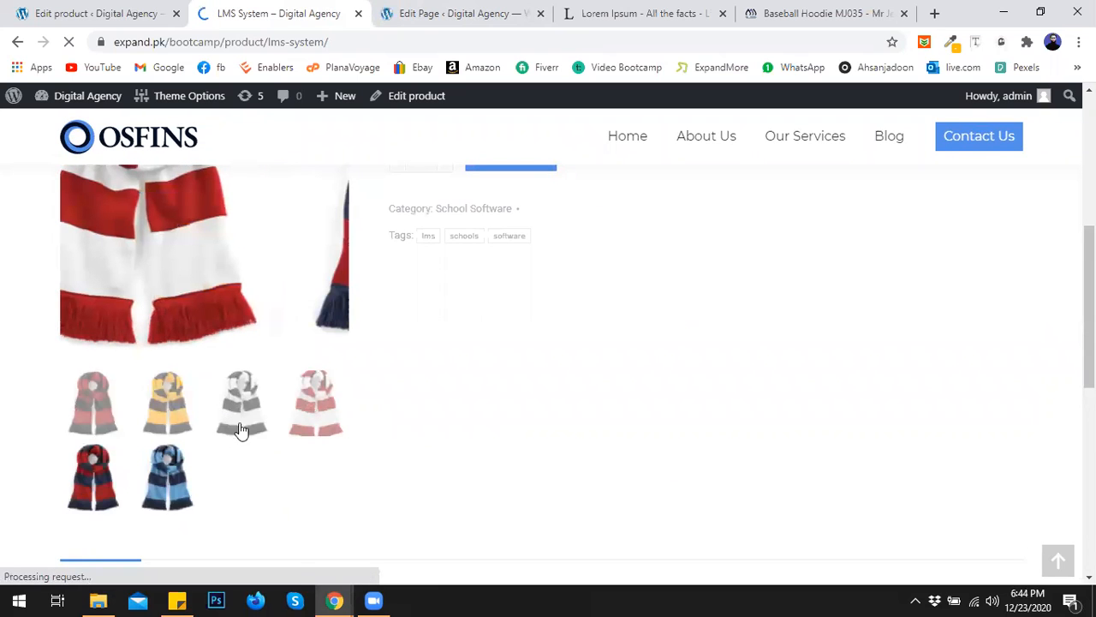
Step: Add one LMS System to the cart and examine the product's description and reviews sections
scroll(437, 398, up, 3)
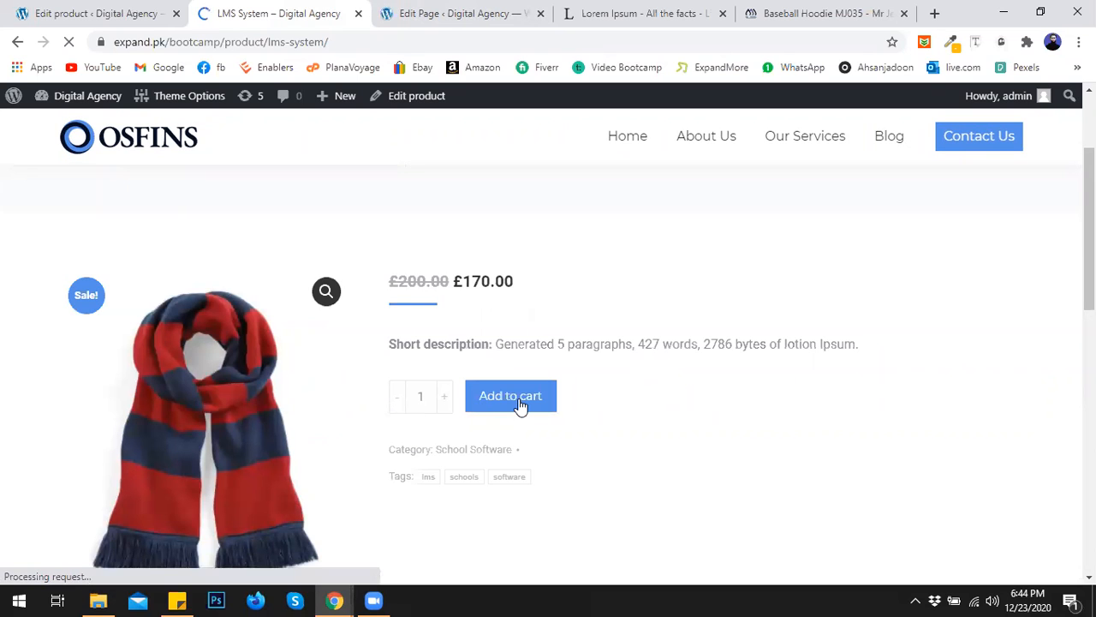
scroll(648, 403, down, 2)
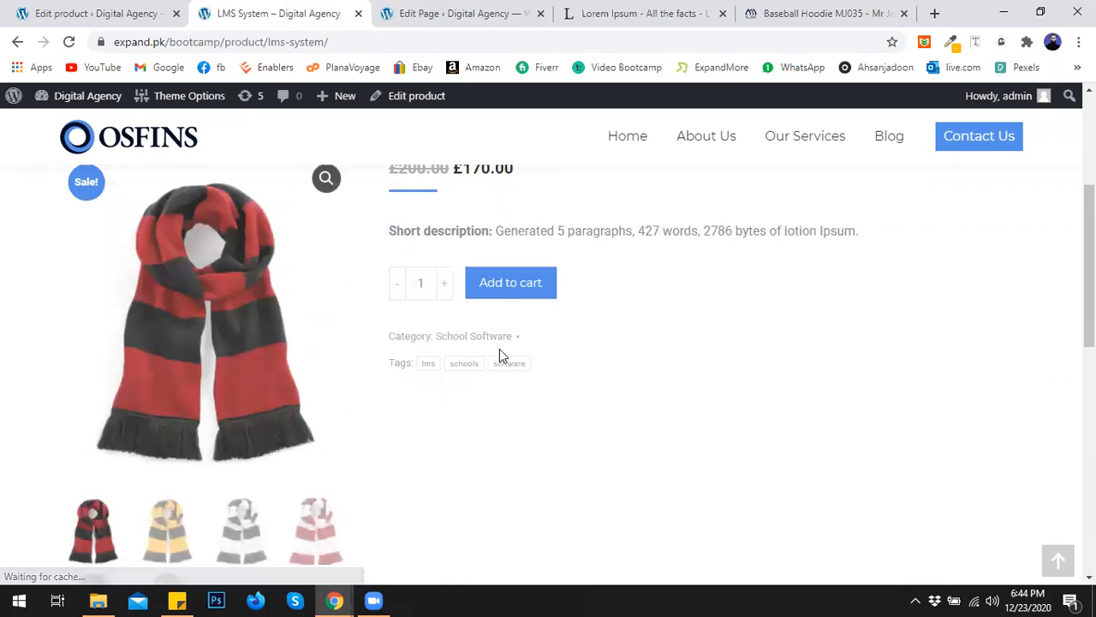
scroll(254, 358, down, 4)
drag(216, 488, 57, 366)
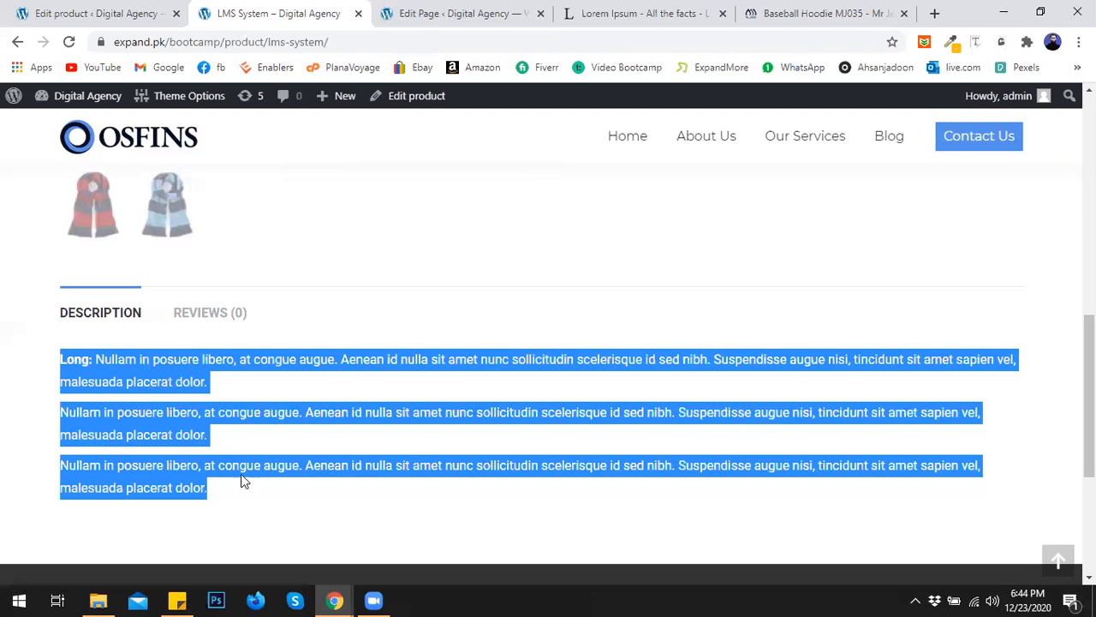
click(332, 498)
click(197, 313)
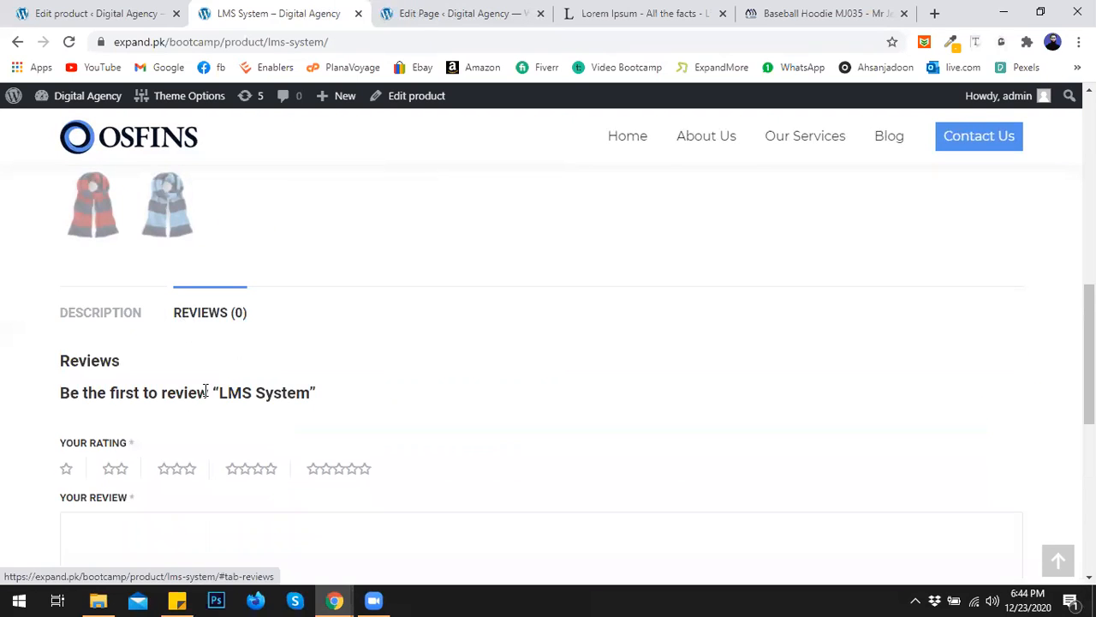
scroll(159, 471, down, 5)
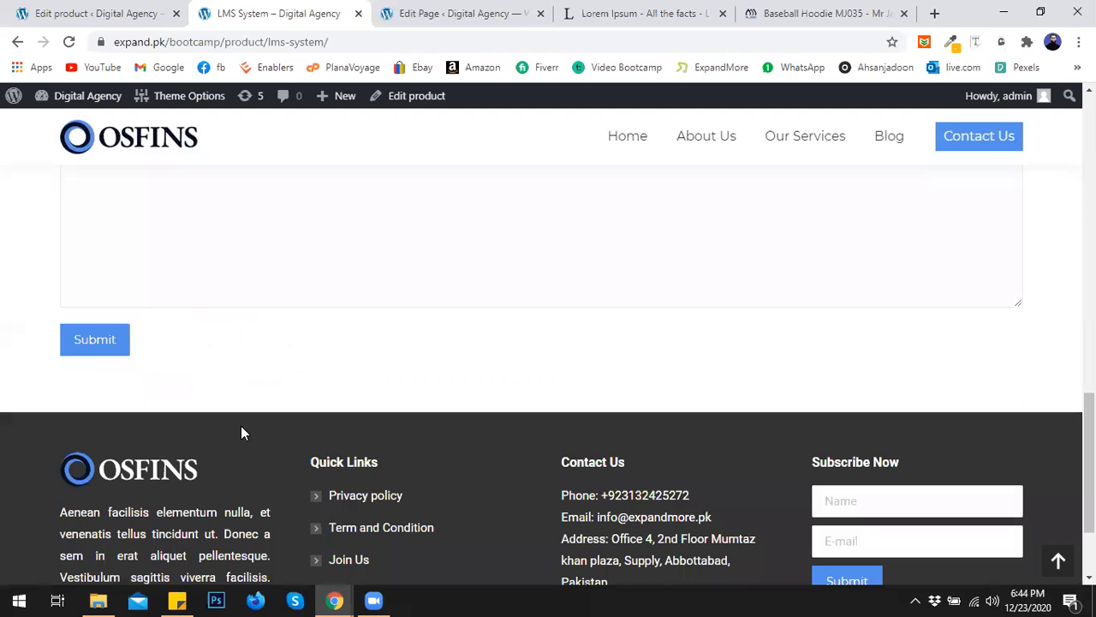
Step: Open the cart page at expand.pk/bootcamp/cart/ and examine the product row, coupon field and cart totals
scroll(420, 325, up, 10)
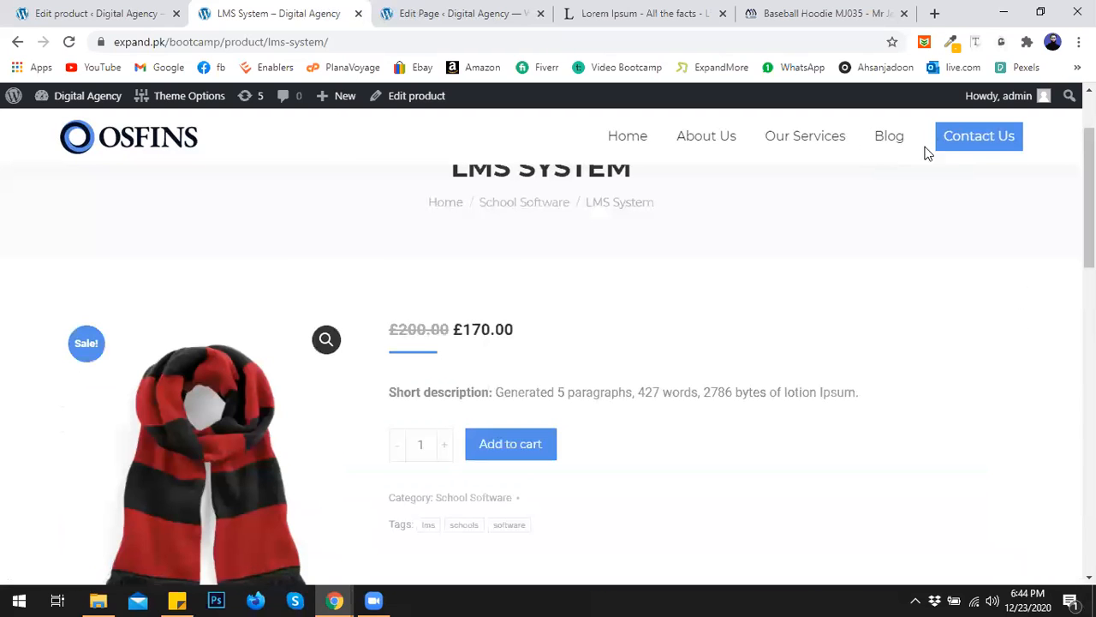
scroll(548, 299, up, 2)
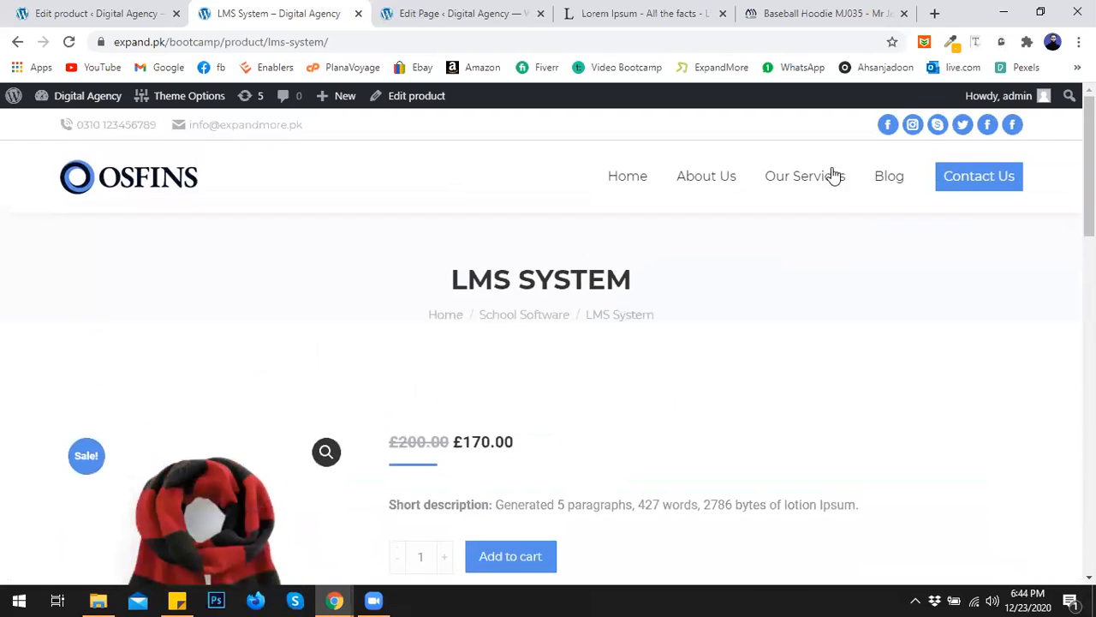
mouse_move(267, 42)
mouse_down()
mouse_move(331, 41)
mouse_move(261, 42)
mouse_up()
text(ca)
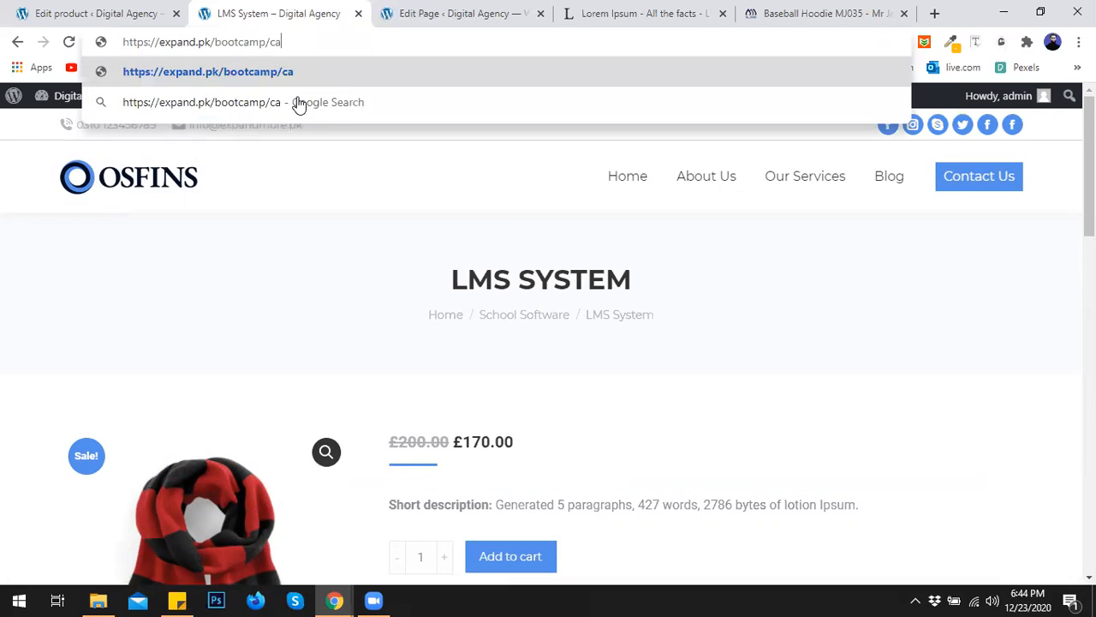
text(rt/)
key(Return)
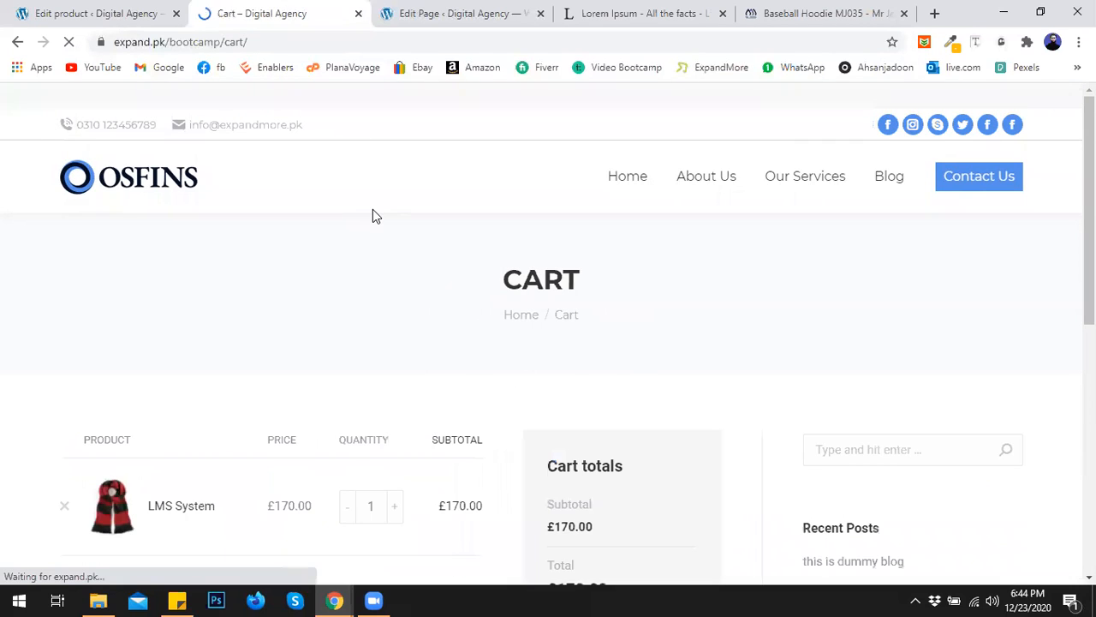
scroll(309, 309, down, 2)
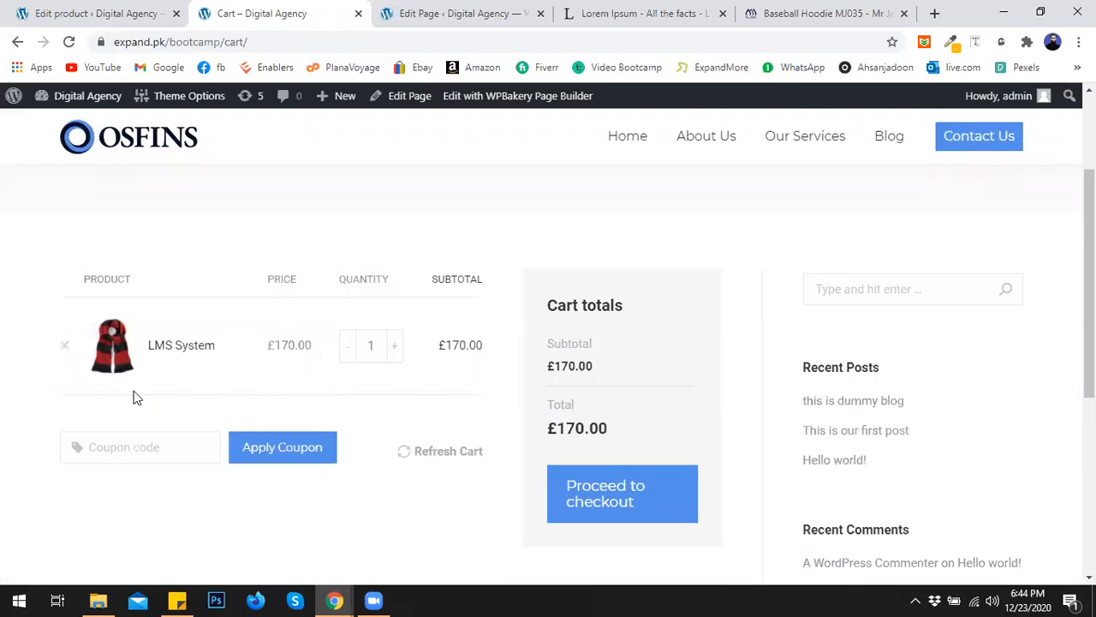
Step: Proceed to checkout and examine the billing fields, order summary, payment method and order notes
click(613, 498)
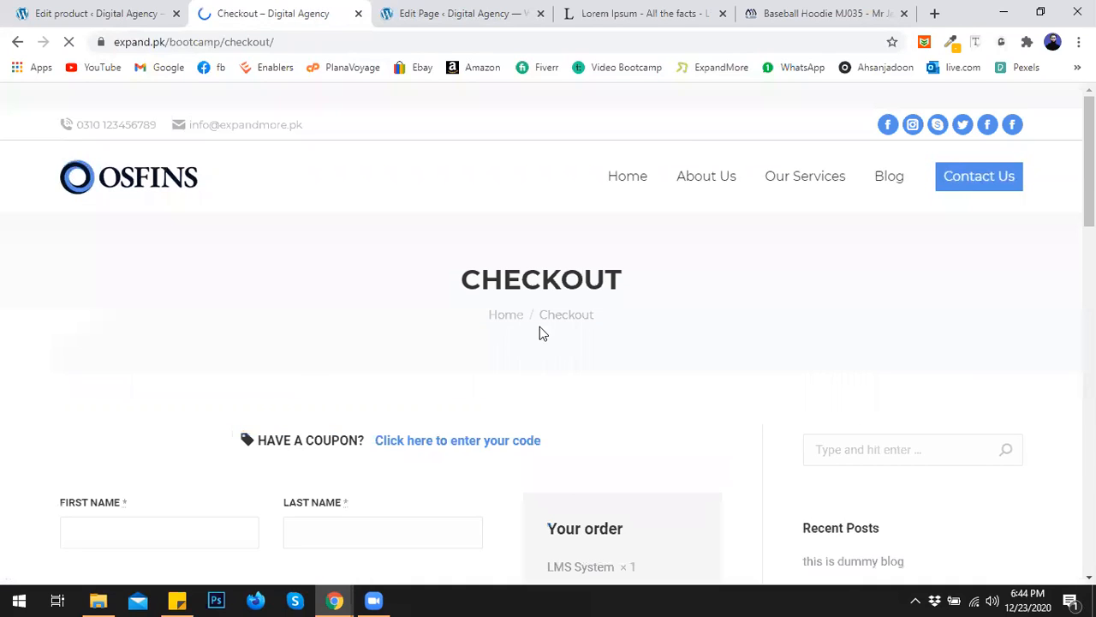
scroll(540, 332, down, 2)
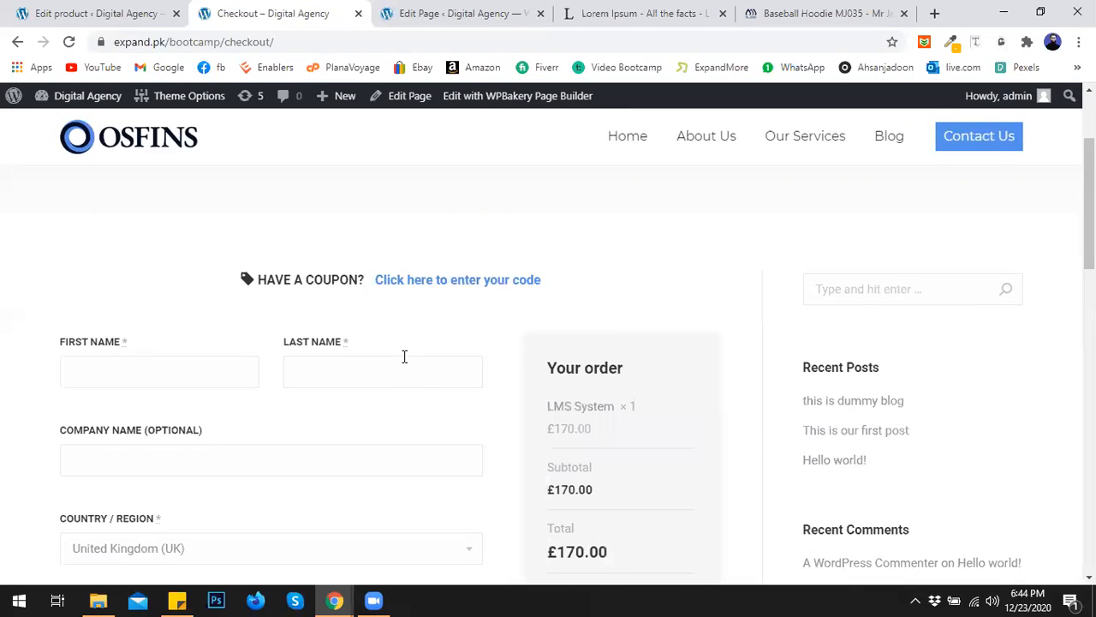
scroll(394, 317, down, 2)
scroll(629, 486, down, 3)
scroll(281, 418, down, 7)
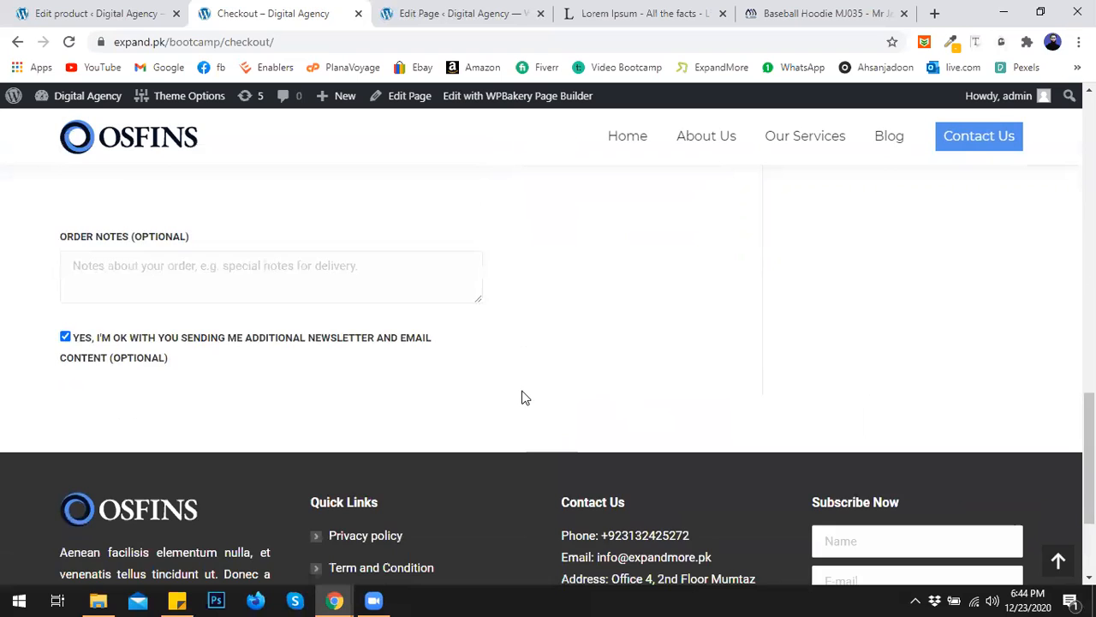
scroll(565, 399, up, 7)
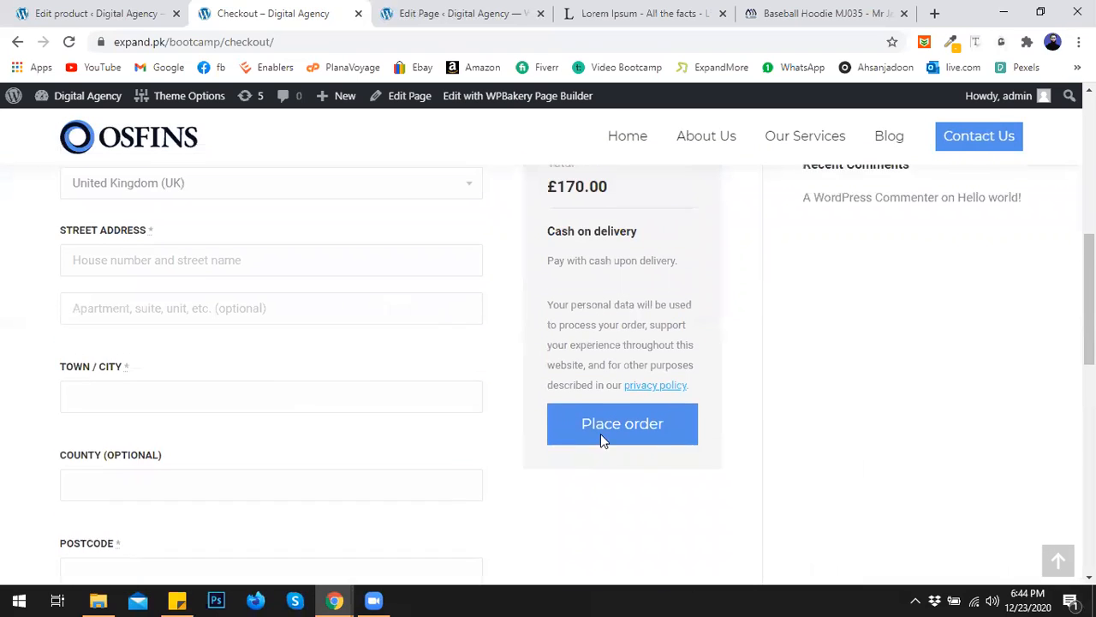
scroll(600, 433, up, 1)
scroll(570, 391, up, 2)
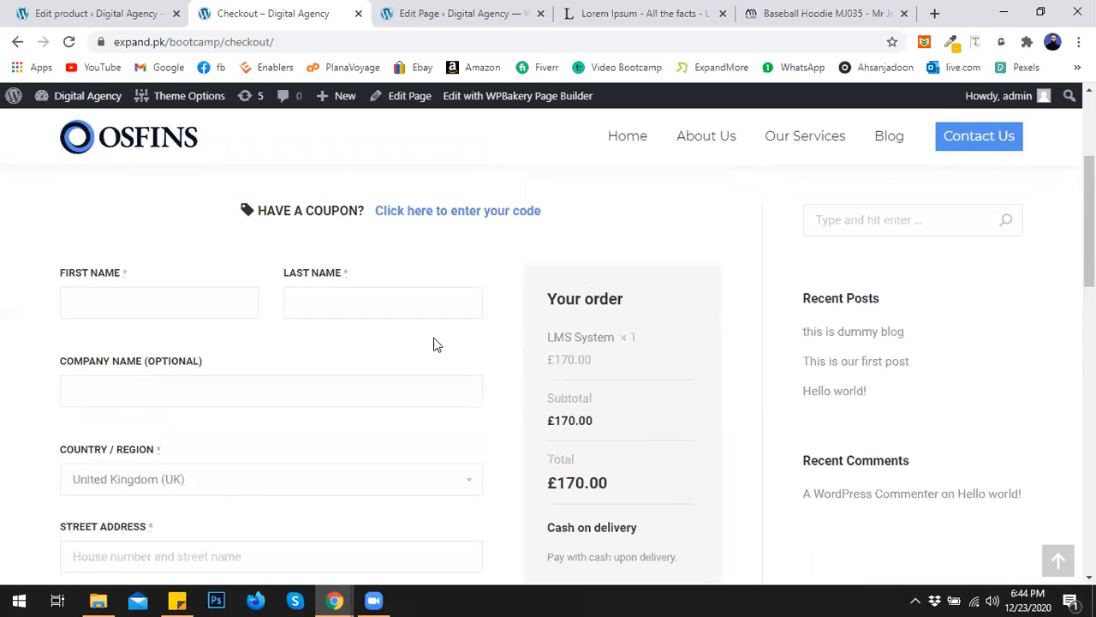